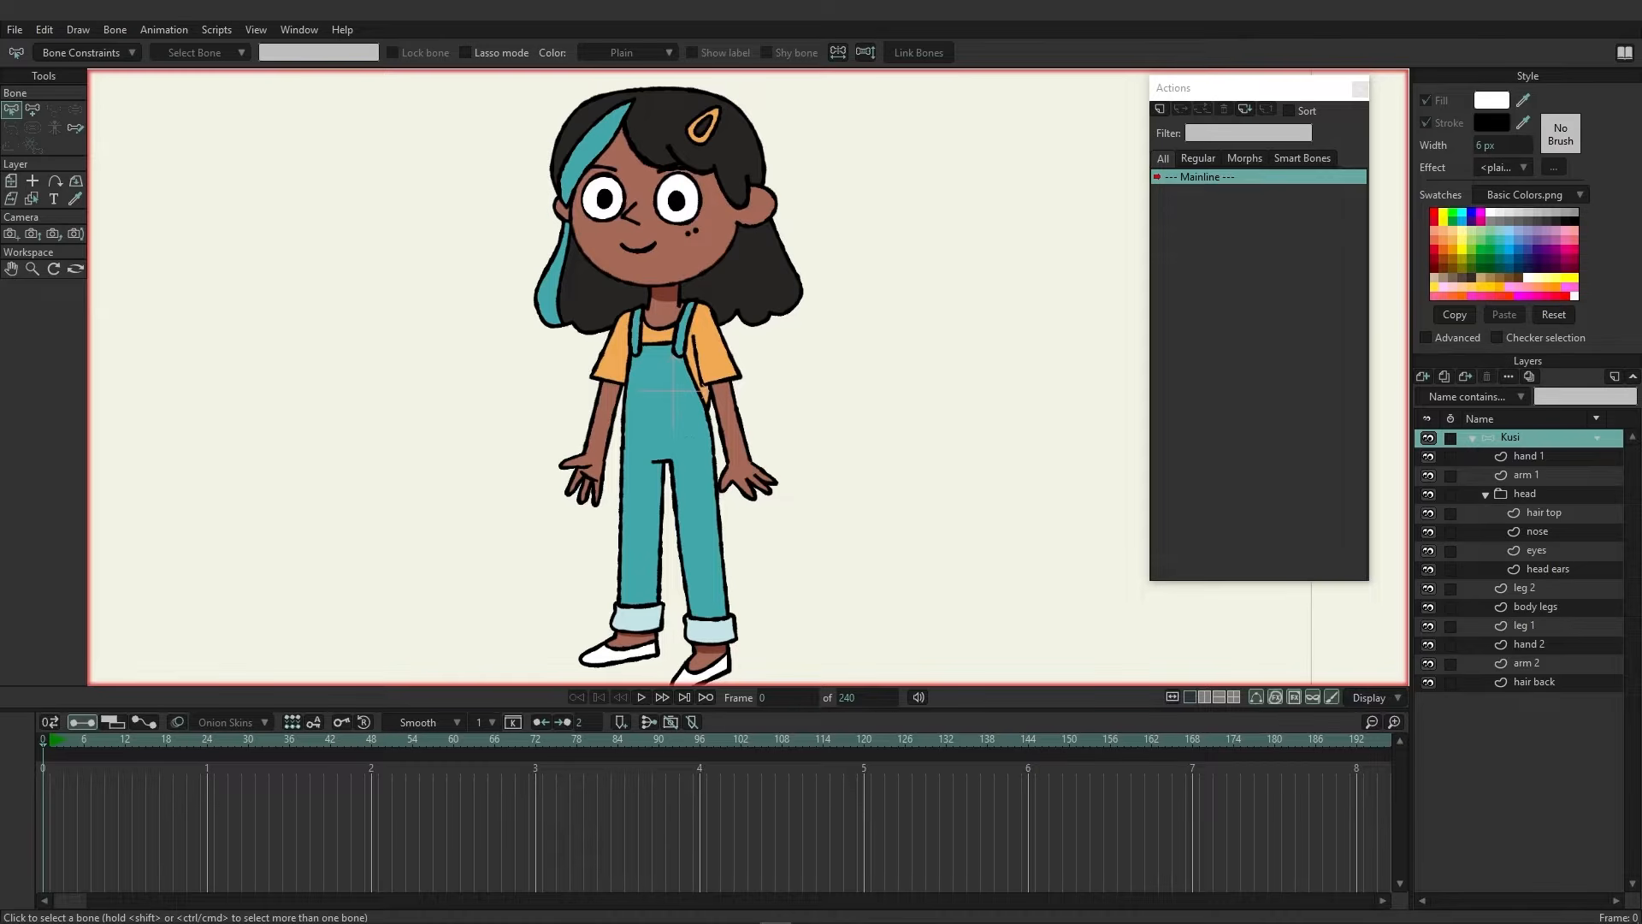
Start adding bones on the character's bone layer and place a root bone at the hip
{"action": "left_click", "coordinate": [548, 23]}
{"action": "key", "text": "a"}
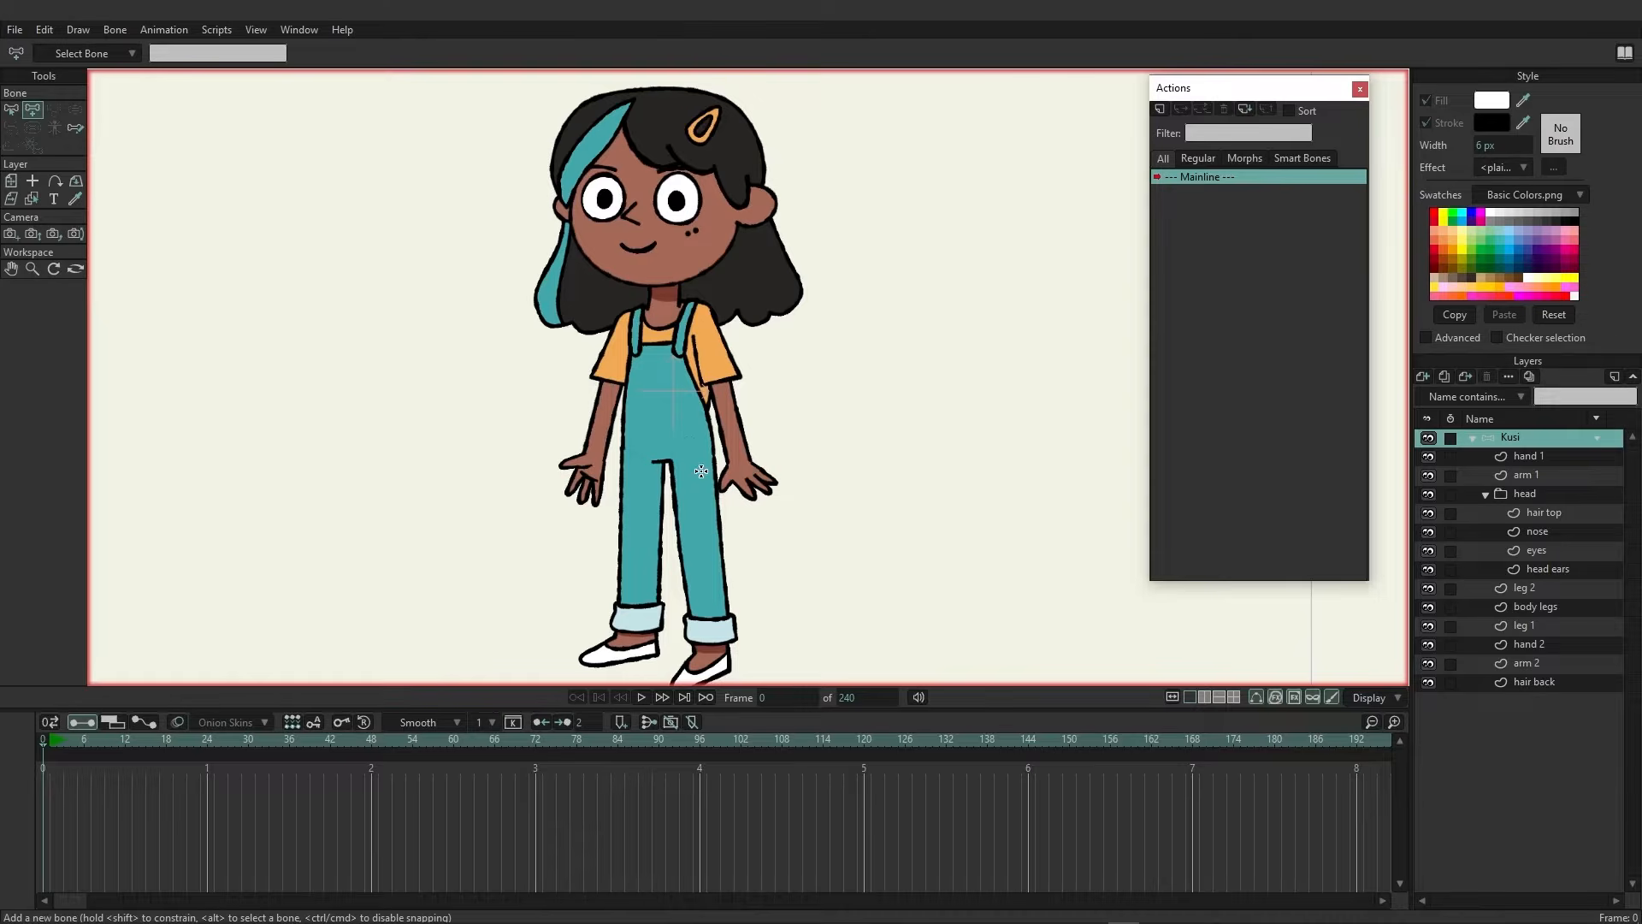
{"action": "scroll", "coordinate": [688, 481], "scroll_direction": "up", "scroll_amount": 1}
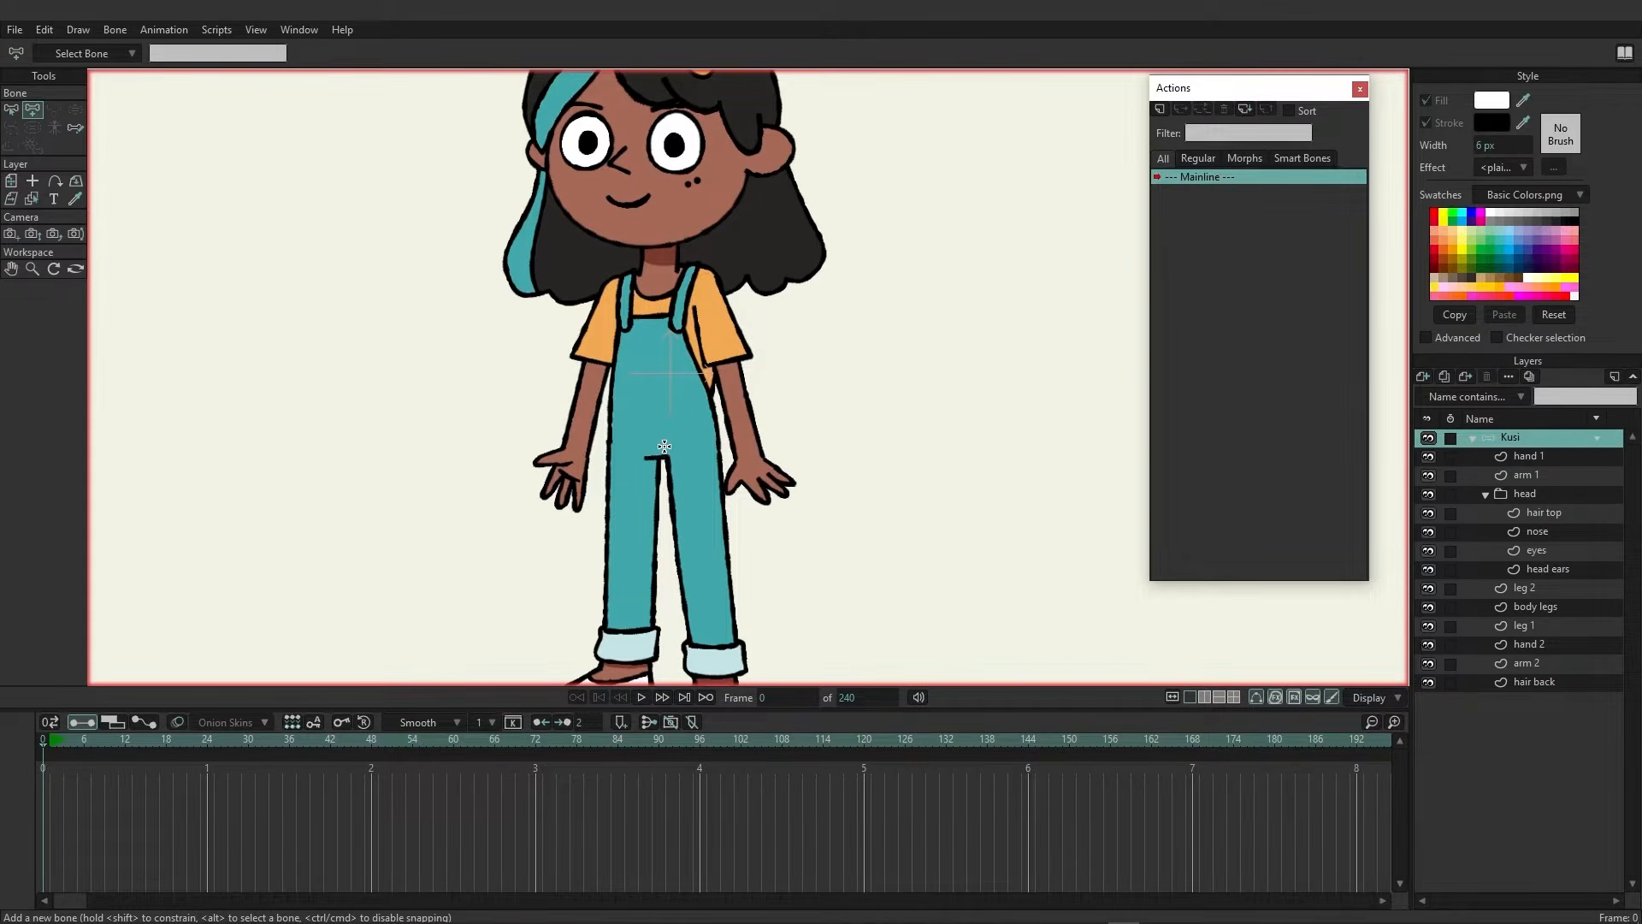
{"action": "left_click", "coordinate": [658, 446]}
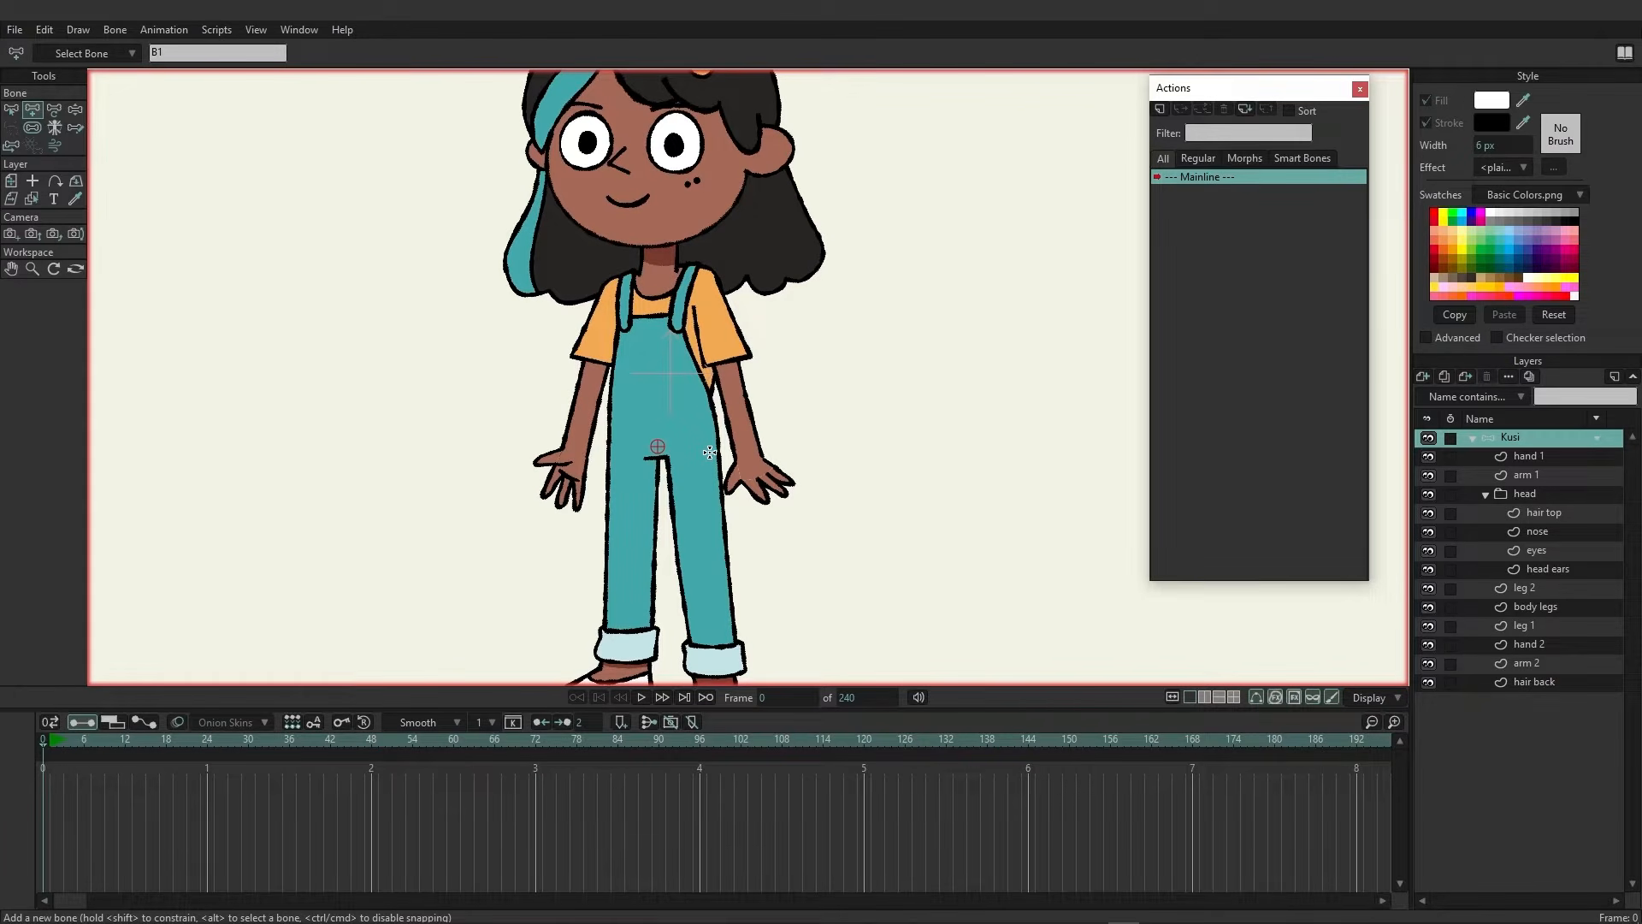
Draw two bones stacked upward from the hip through the torso to the chest
{"action": "left_click_drag", "start_coordinate": [849, 401], "coordinate": [1039, 398]}
{"action": "key", "text": "ctrl+z"}
{"action": "left_click_drag", "start_coordinate": [657, 431], "coordinate": [659, 374]}
{"action": "scroll", "coordinate": [656, 398], "scroll_direction": "up", "scroll_amount": 3}
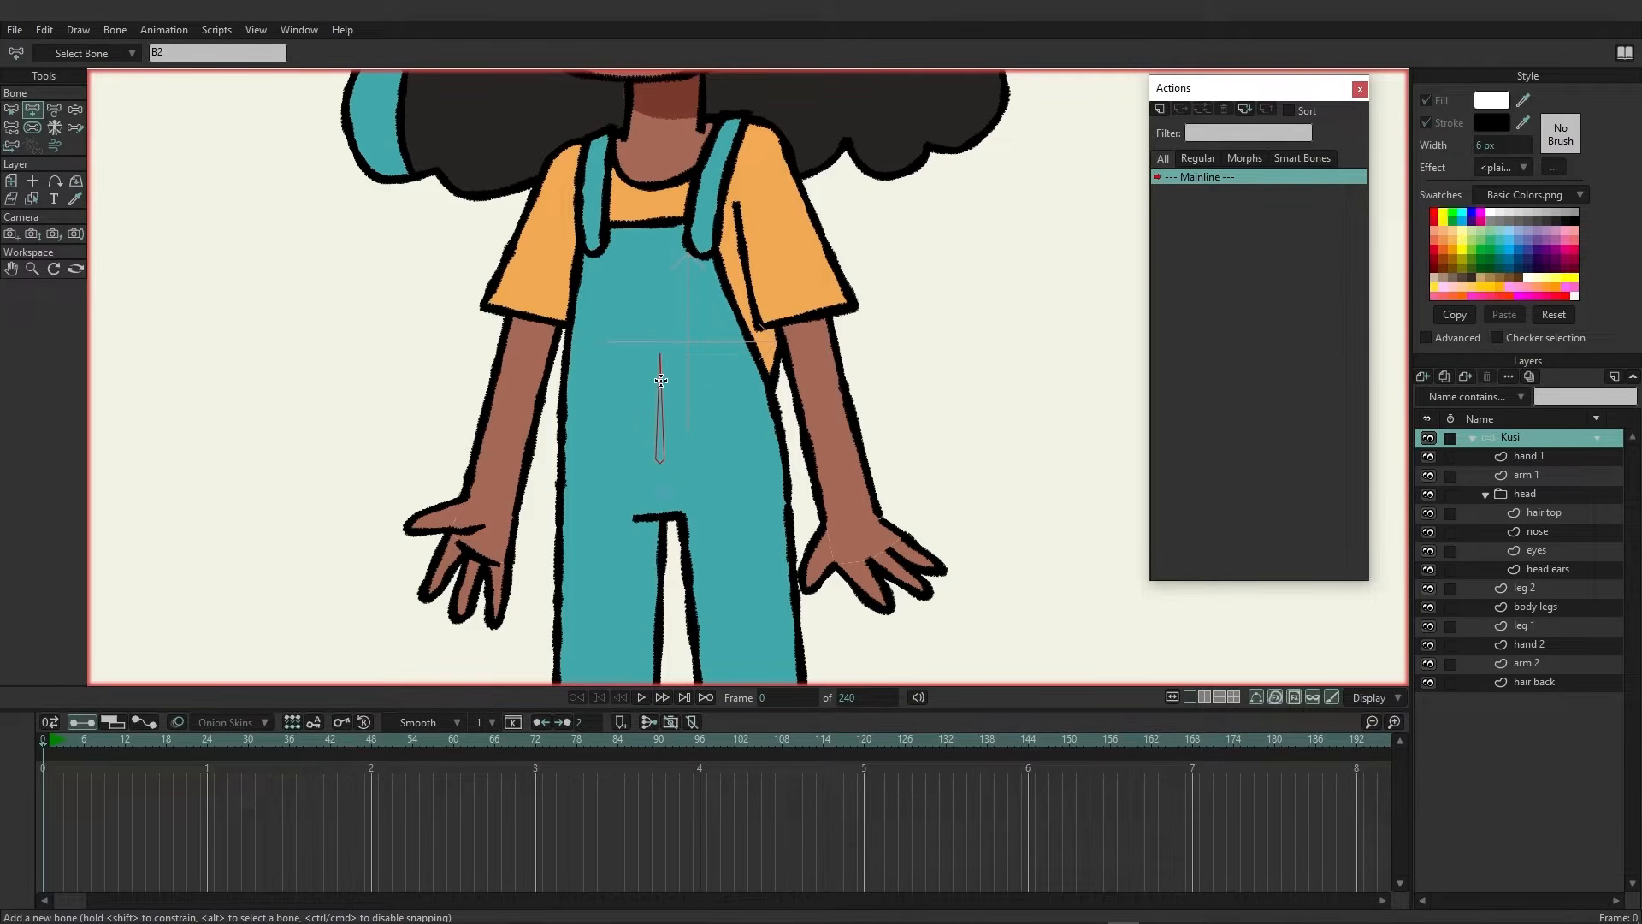
{"action": "left_click_drag", "start_coordinate": [661, 349], "coordinate": [659, 195]}
Add a short neck bone and a long head bone extending up through the face
{"action": "scroll", "coordinate": [684, 307], "scroll_direction": "up", "scroll_amount": 3}
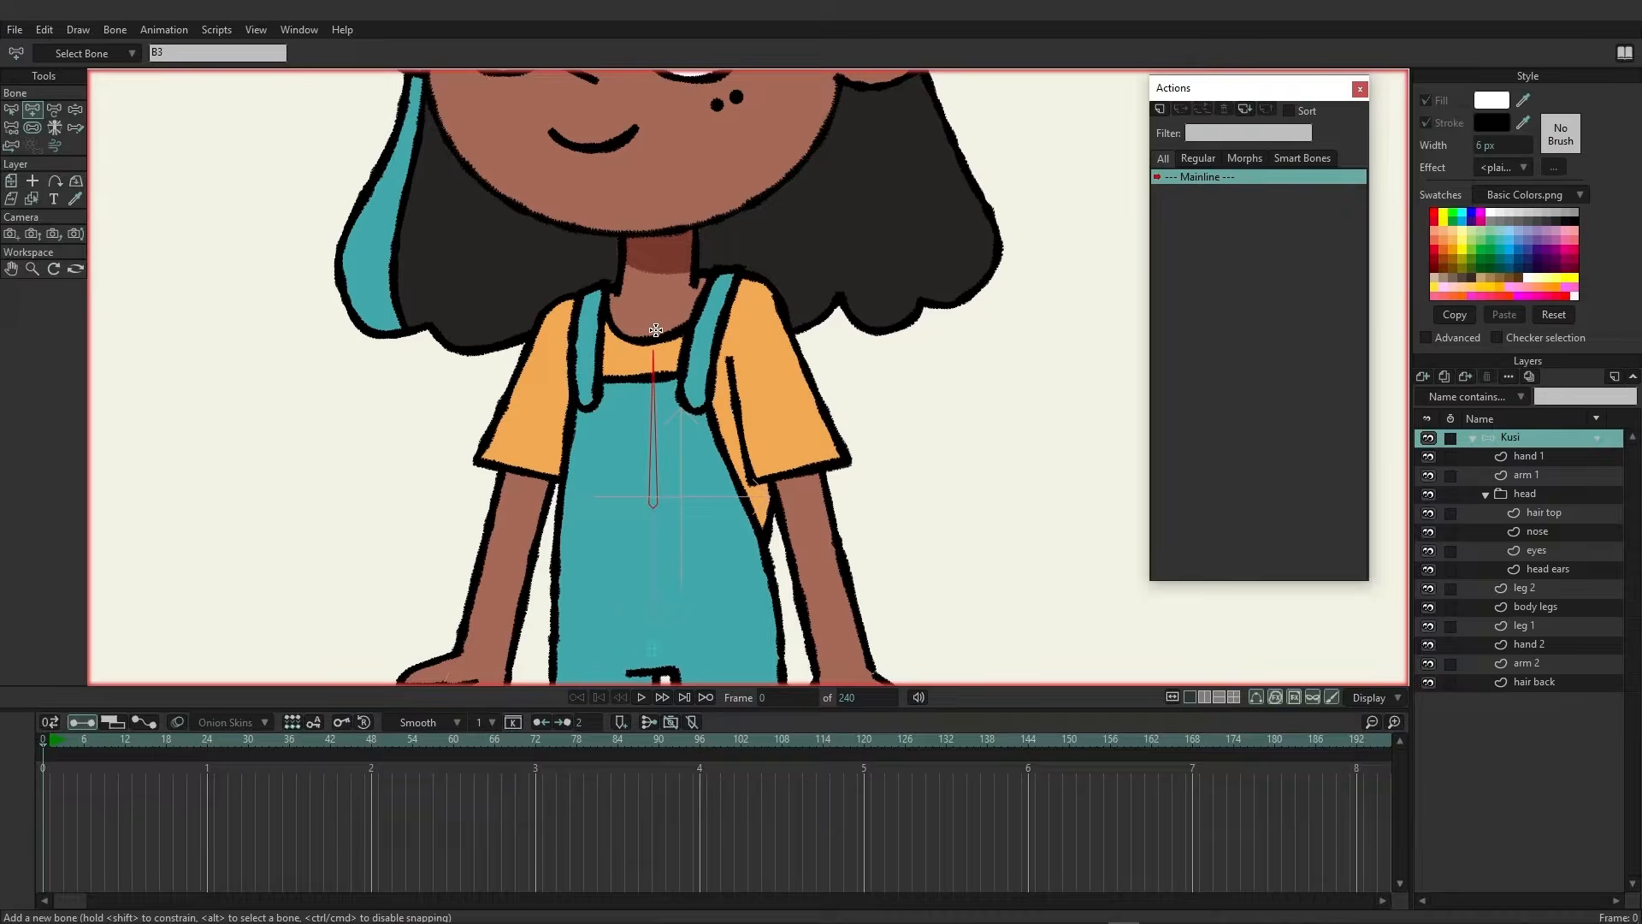
{"action": "left_click_drag", "start_coordinate": [654, 332], "coordinate": [652, 239]}
{"action": "left_click_drag", "start_coordinate": [751, 269], "coordinate": [778, 522]}
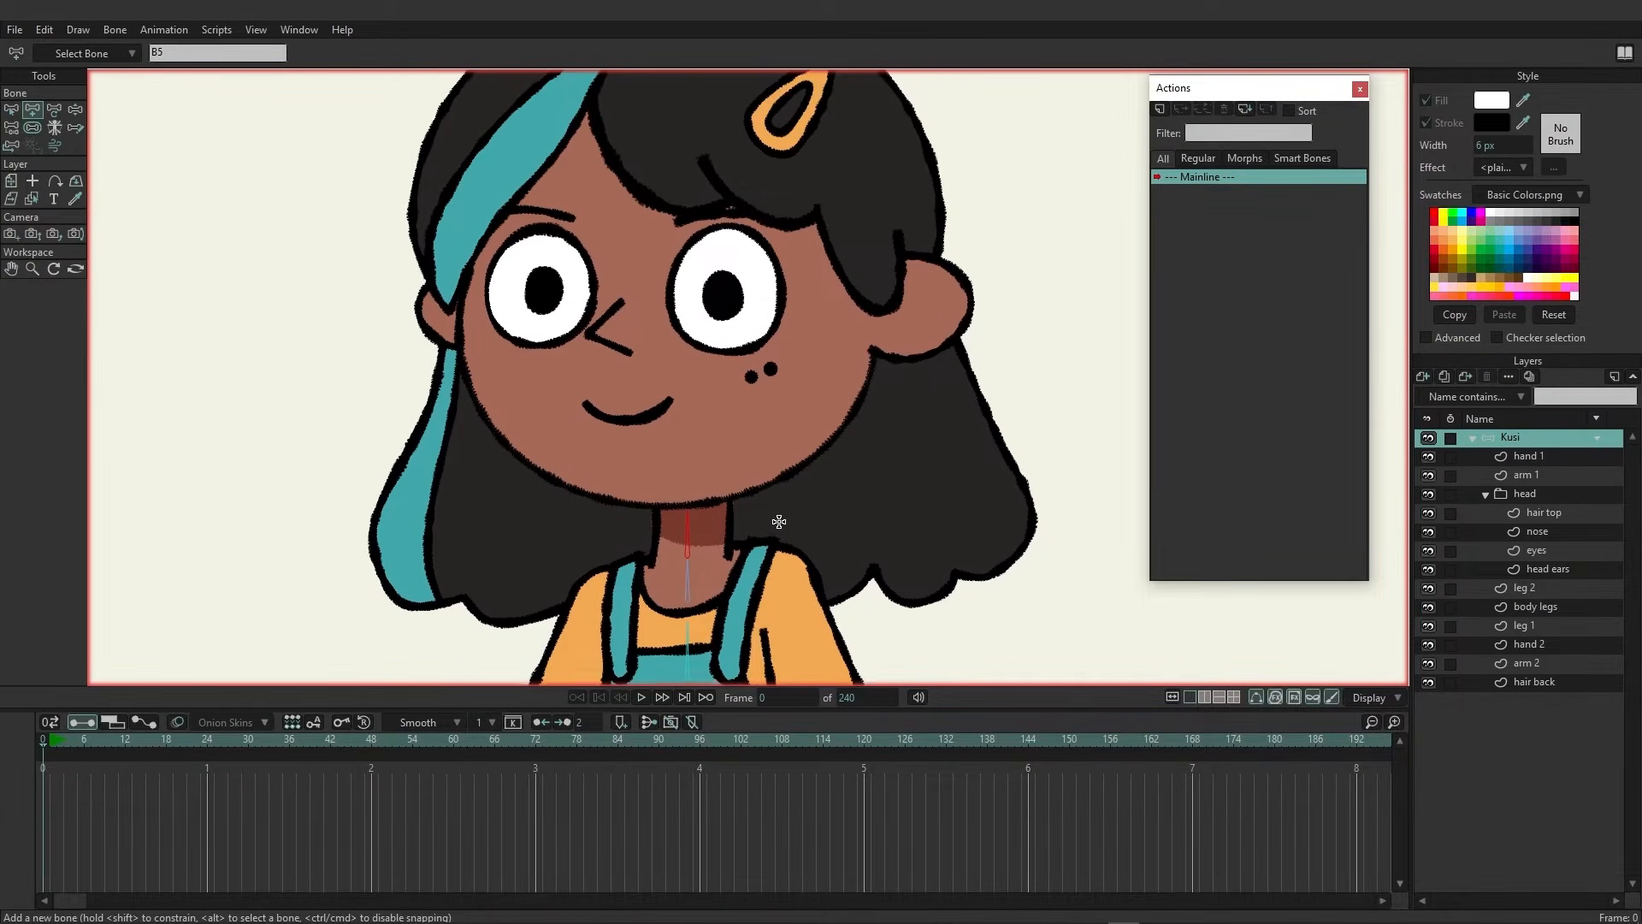
{"action": "left_click_drag", "start_coordinate": [739, 436], "coordinate": [739, 517]}
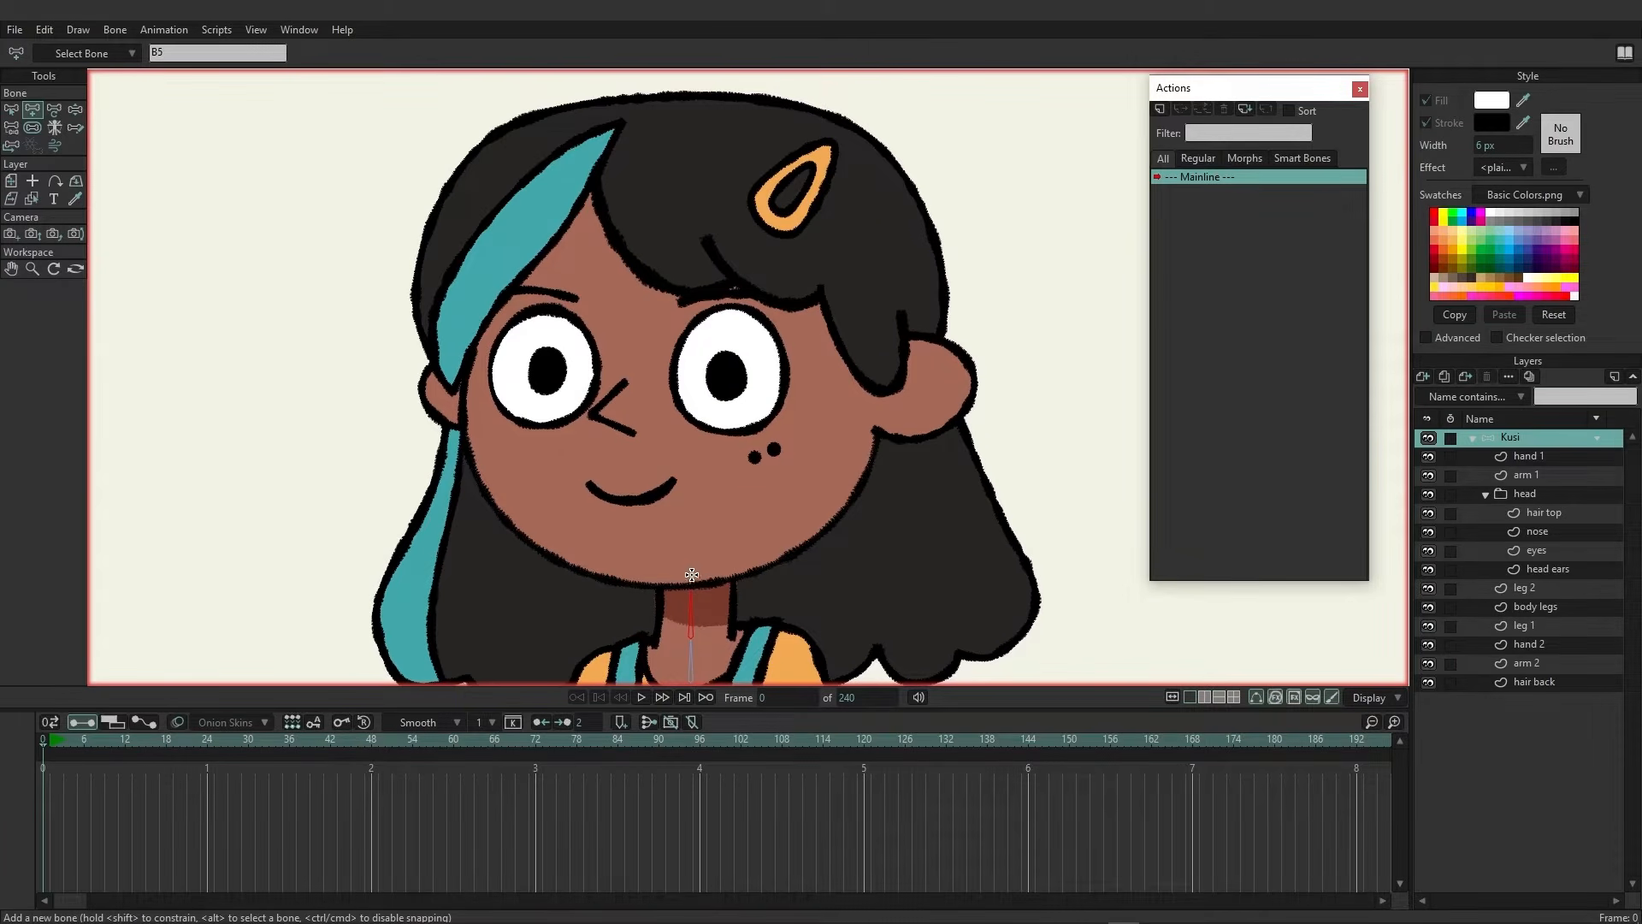
{"action": "left_click_drag", "start_coordinate": [692, 581], "coordinate": [691, 117]}
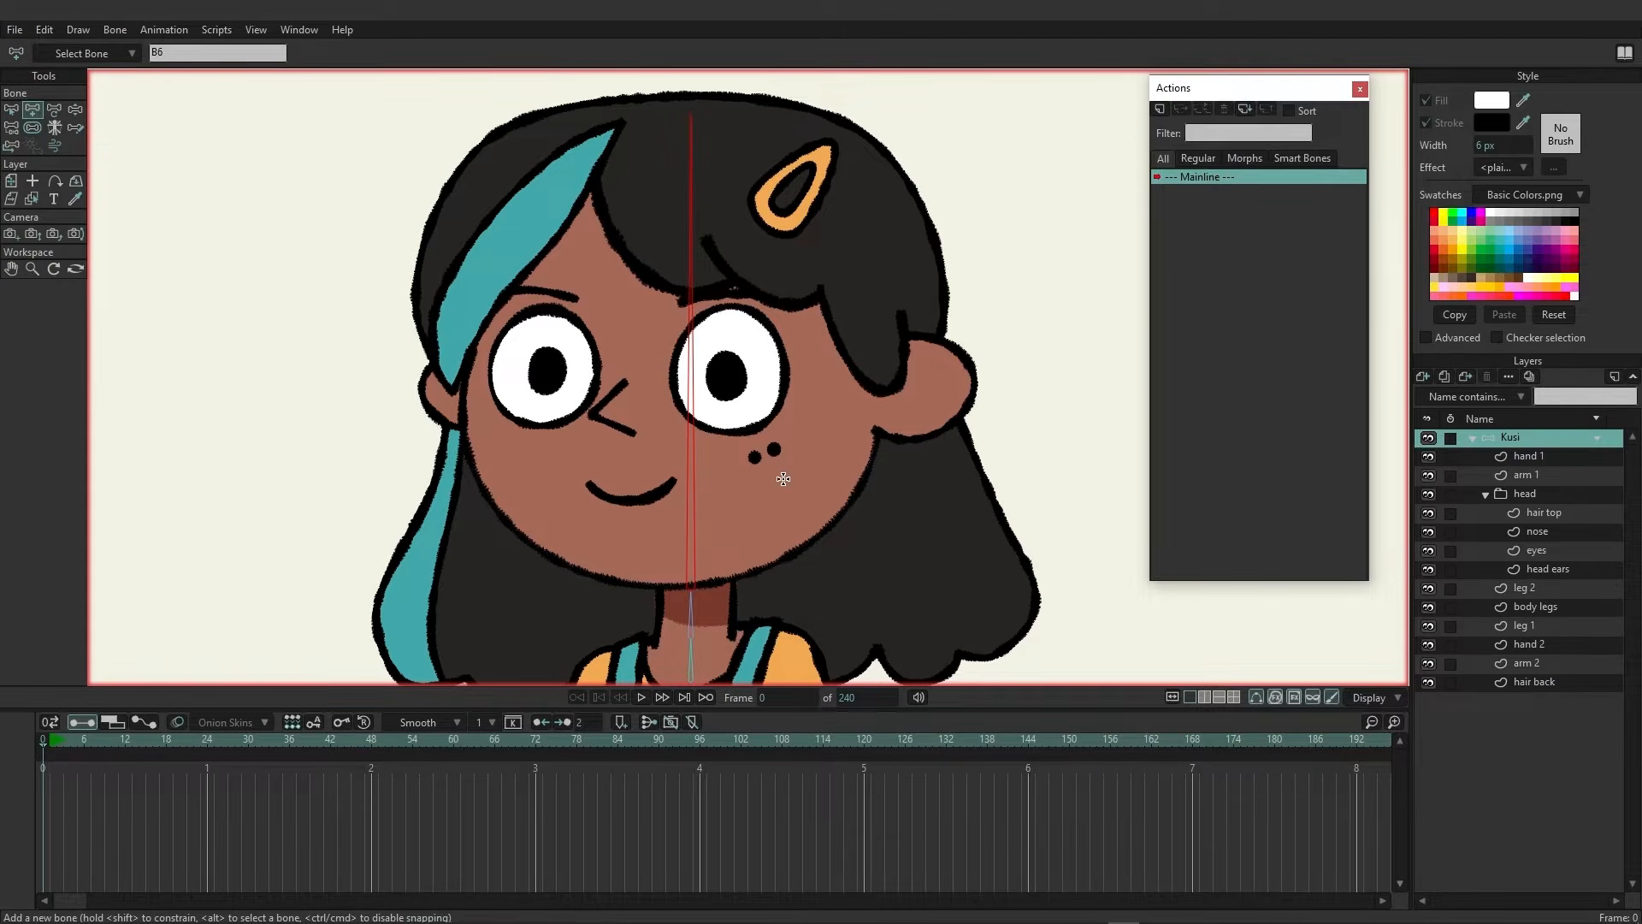
Select the chest bone and draw an upper-arm bone down the character's left arm
{"action": "scroll", "coordinate": [777, 471], "scroll_direction": "down", "scroll_amount": 3}
{"action": "scroll", "coordinate": [754, 556], "scroll_direction": "up", "scroll_amount": 2}
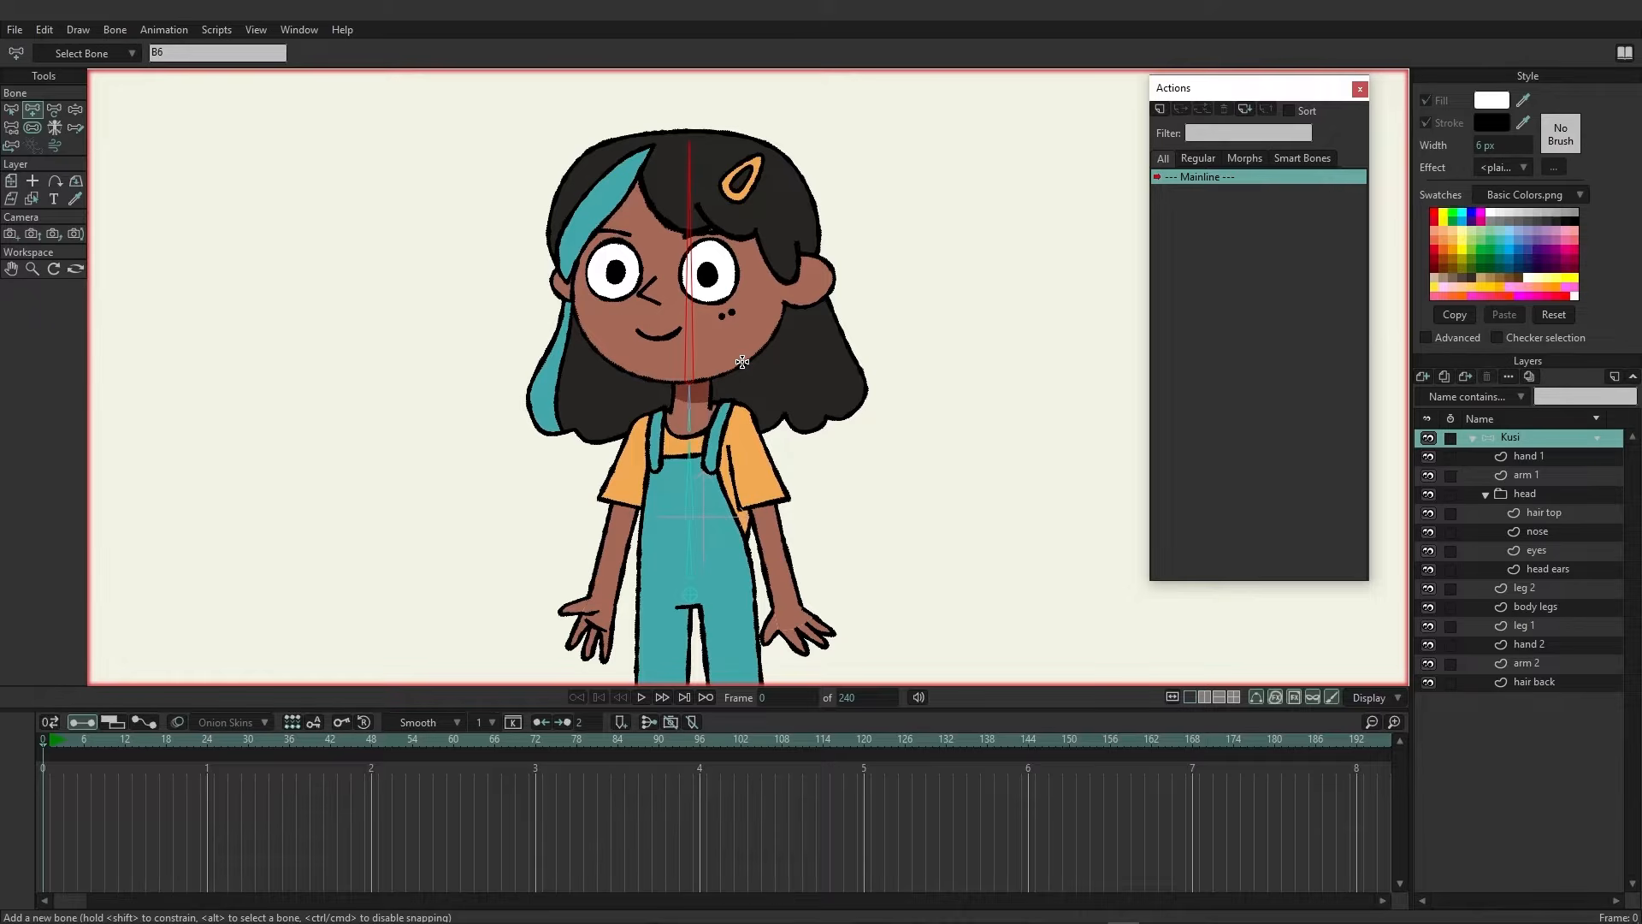
{"action": "scroll", "coordinate": [741, 362], "scroll_direction": "up", "scroll_amount": 3}
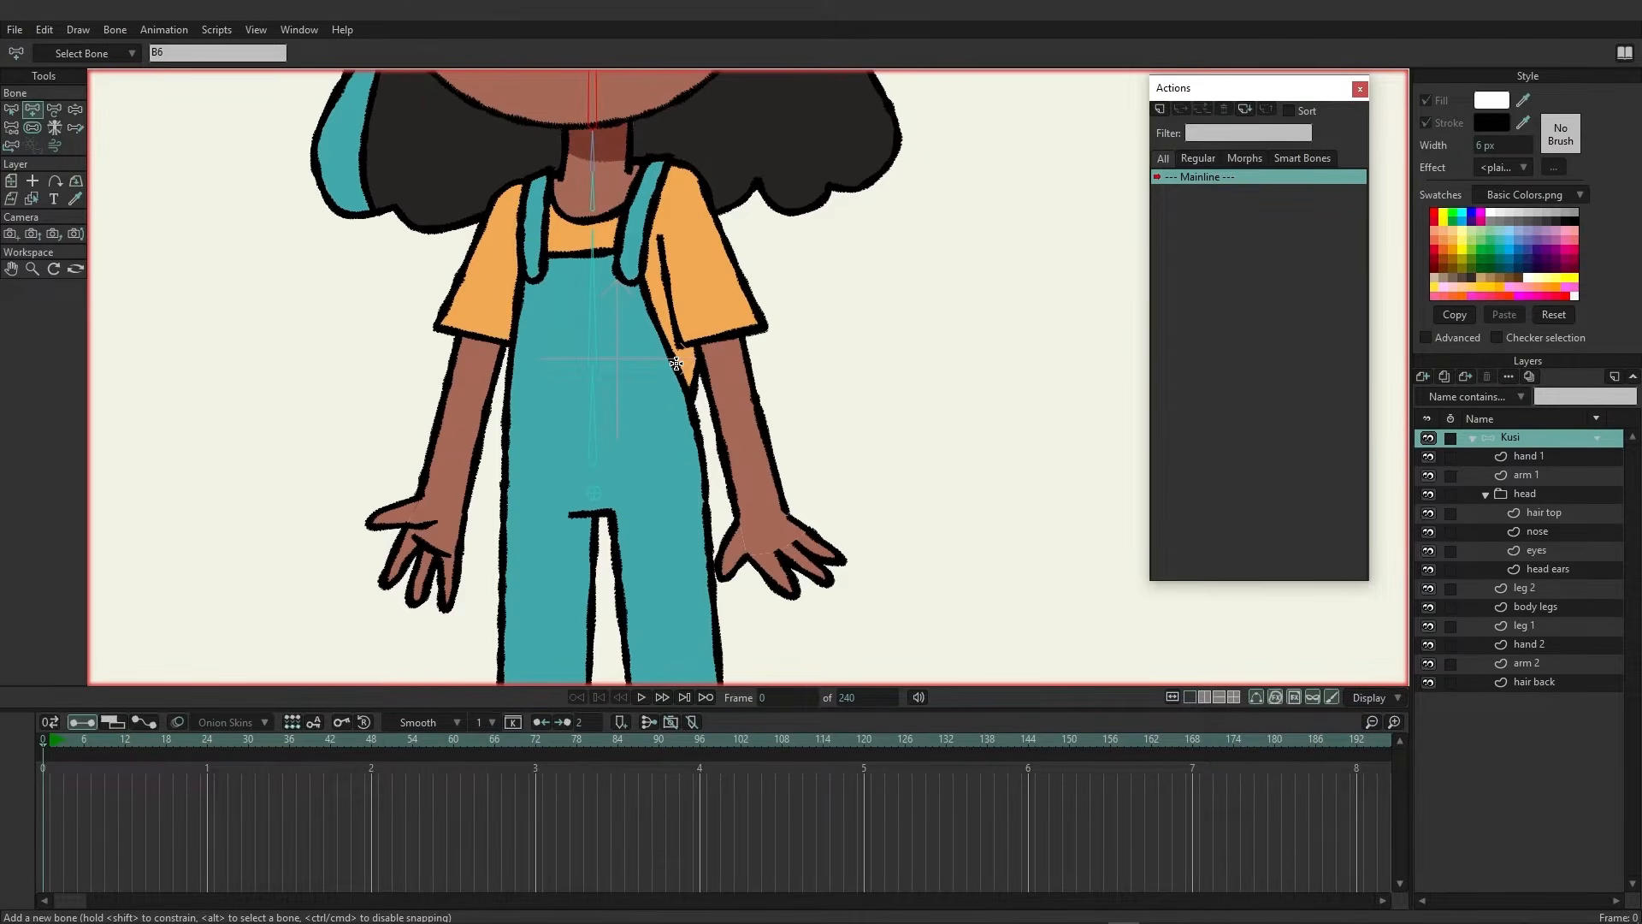
{"action": "left_click", "coordinate": [593, 277], "text": "alt"}
{"action": "left_click_drag", "start_coordinate": [677, 185], "coordinate": [726, 406]}
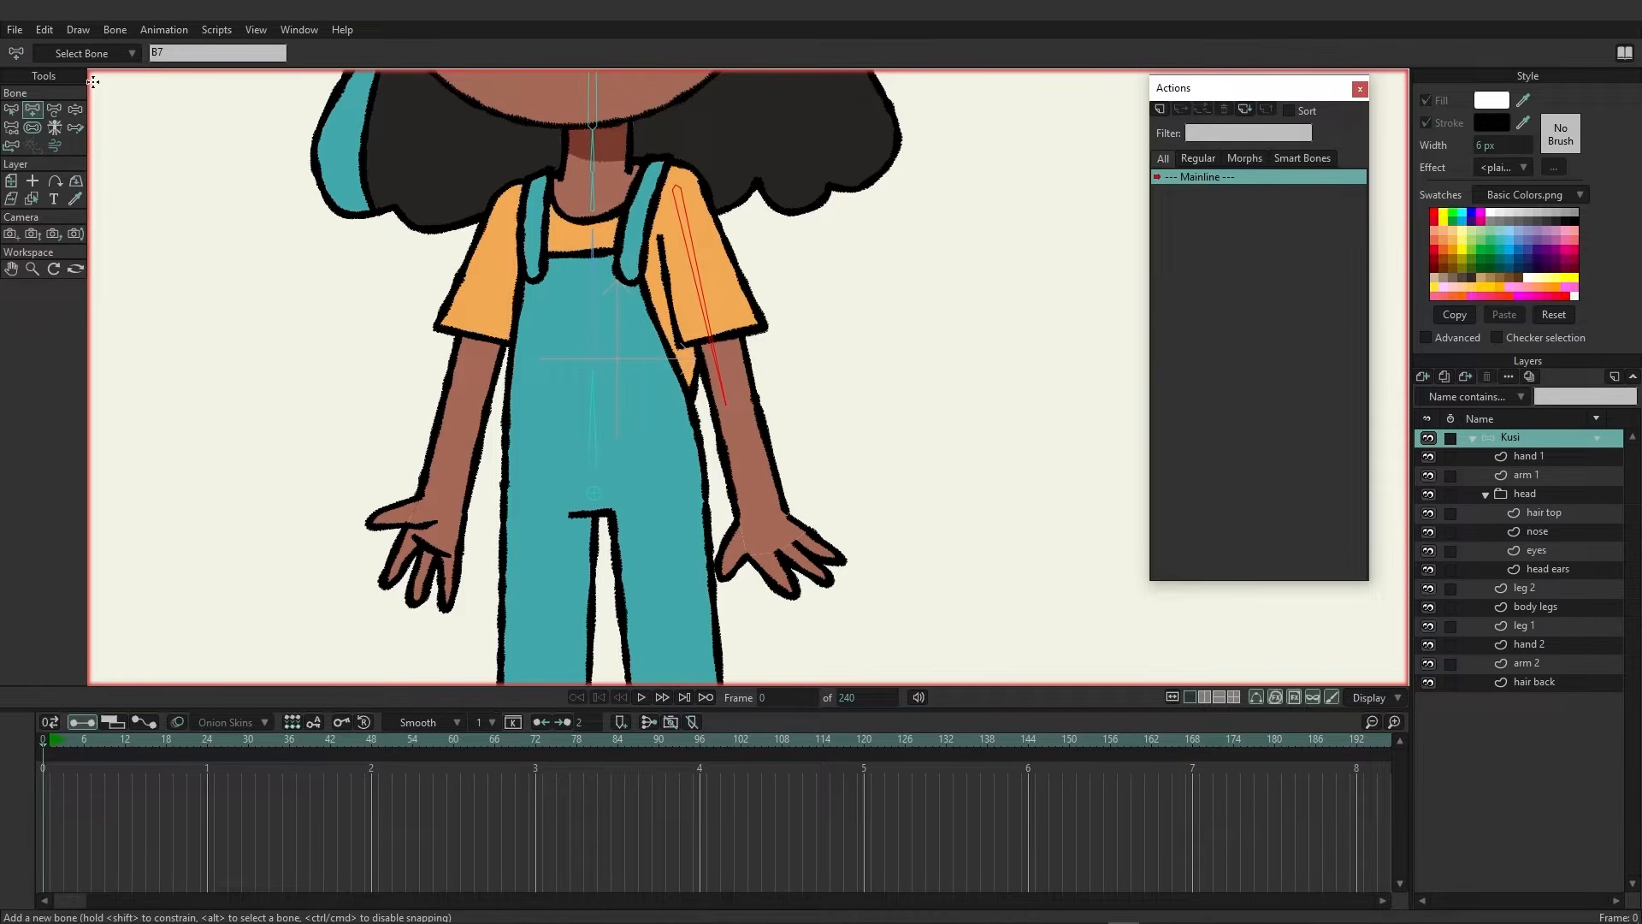
Adjust the upper-arm bone's position, then add a forearm bone running down into the hand
{"action": "left_click", "coordinate": [55, 111]}
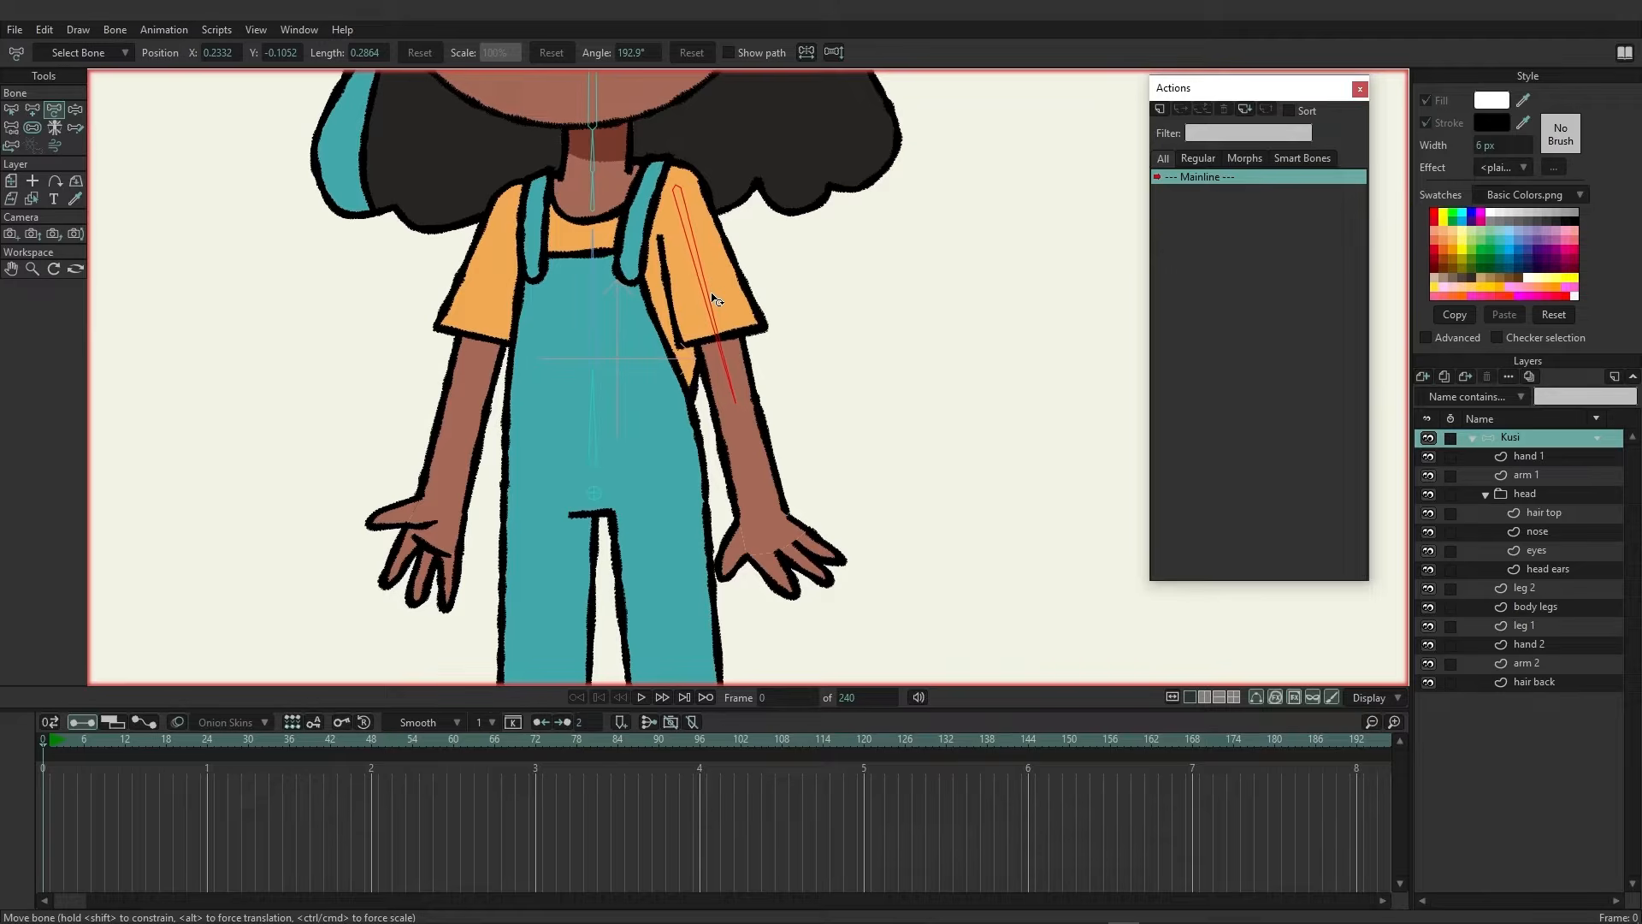
{"action": "left_click_drag", "start_coordinate": [717, 299], "coordinate": [694, 257]}
{"action": "left_click", "coordinate": [33, 109]}
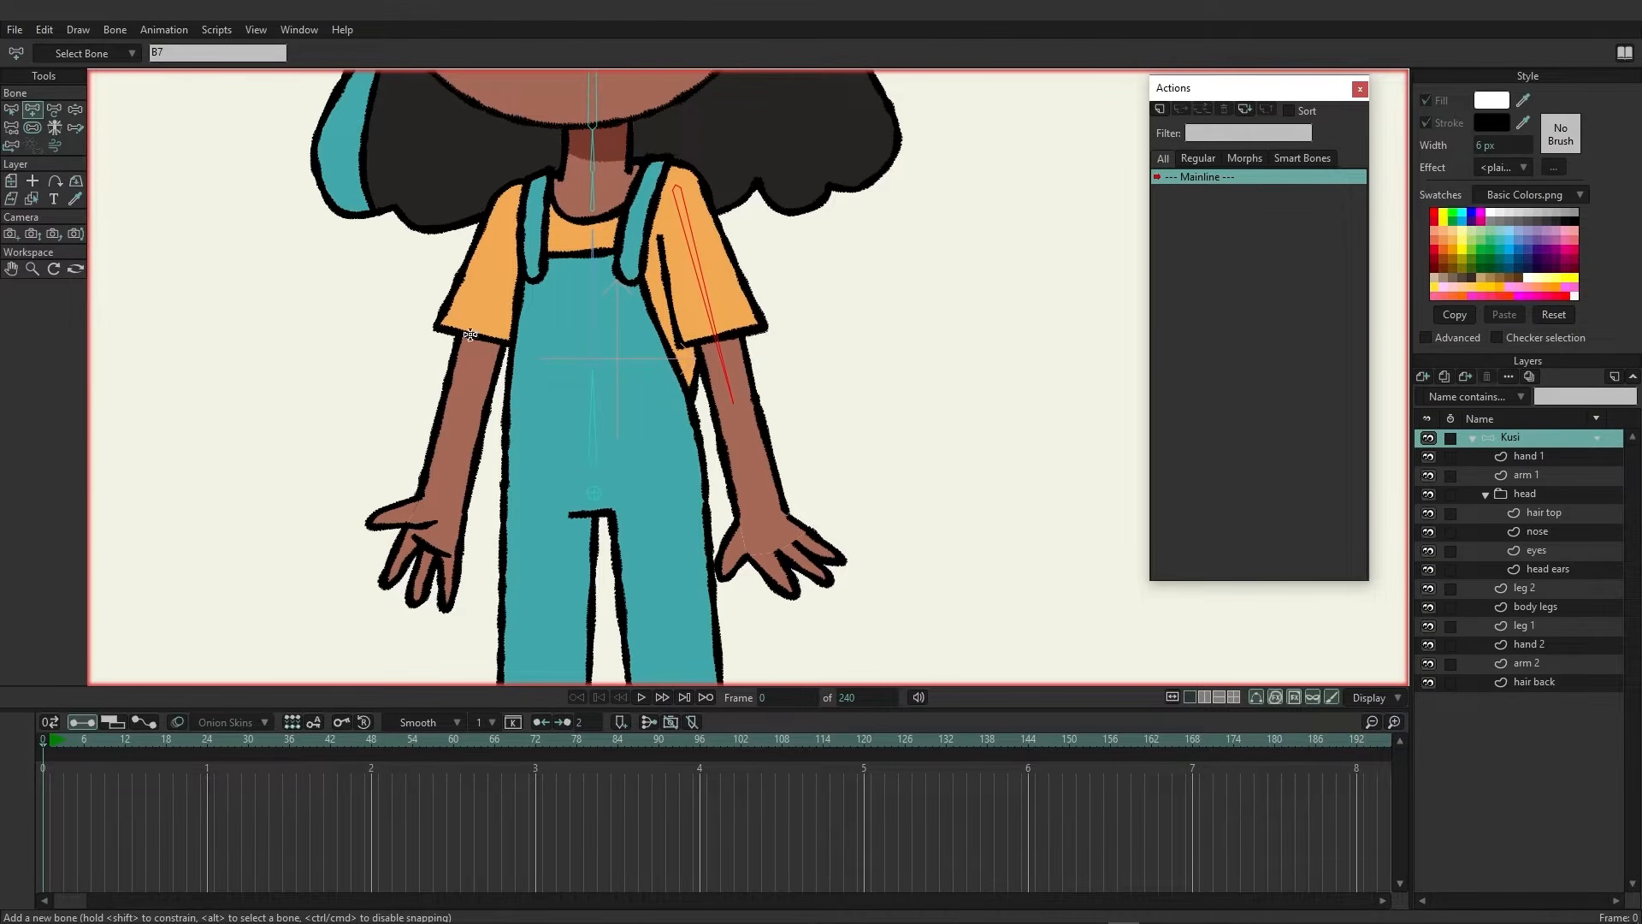
{"action": "mouse_move", "coordinate": [734, 405]}
{"action": "left_mouse_down"}
{"action": "mouse_move", "coordinate": [761, 513]}
{"action": "mouse_move", "coordinate": [824, 579]}
{"action": "left_mouse_up"}
Select the chest bone and add a bone down the character's right arm to the hand
{"action": "left_click", "coordinate": [592, 300], "text": "alt"}
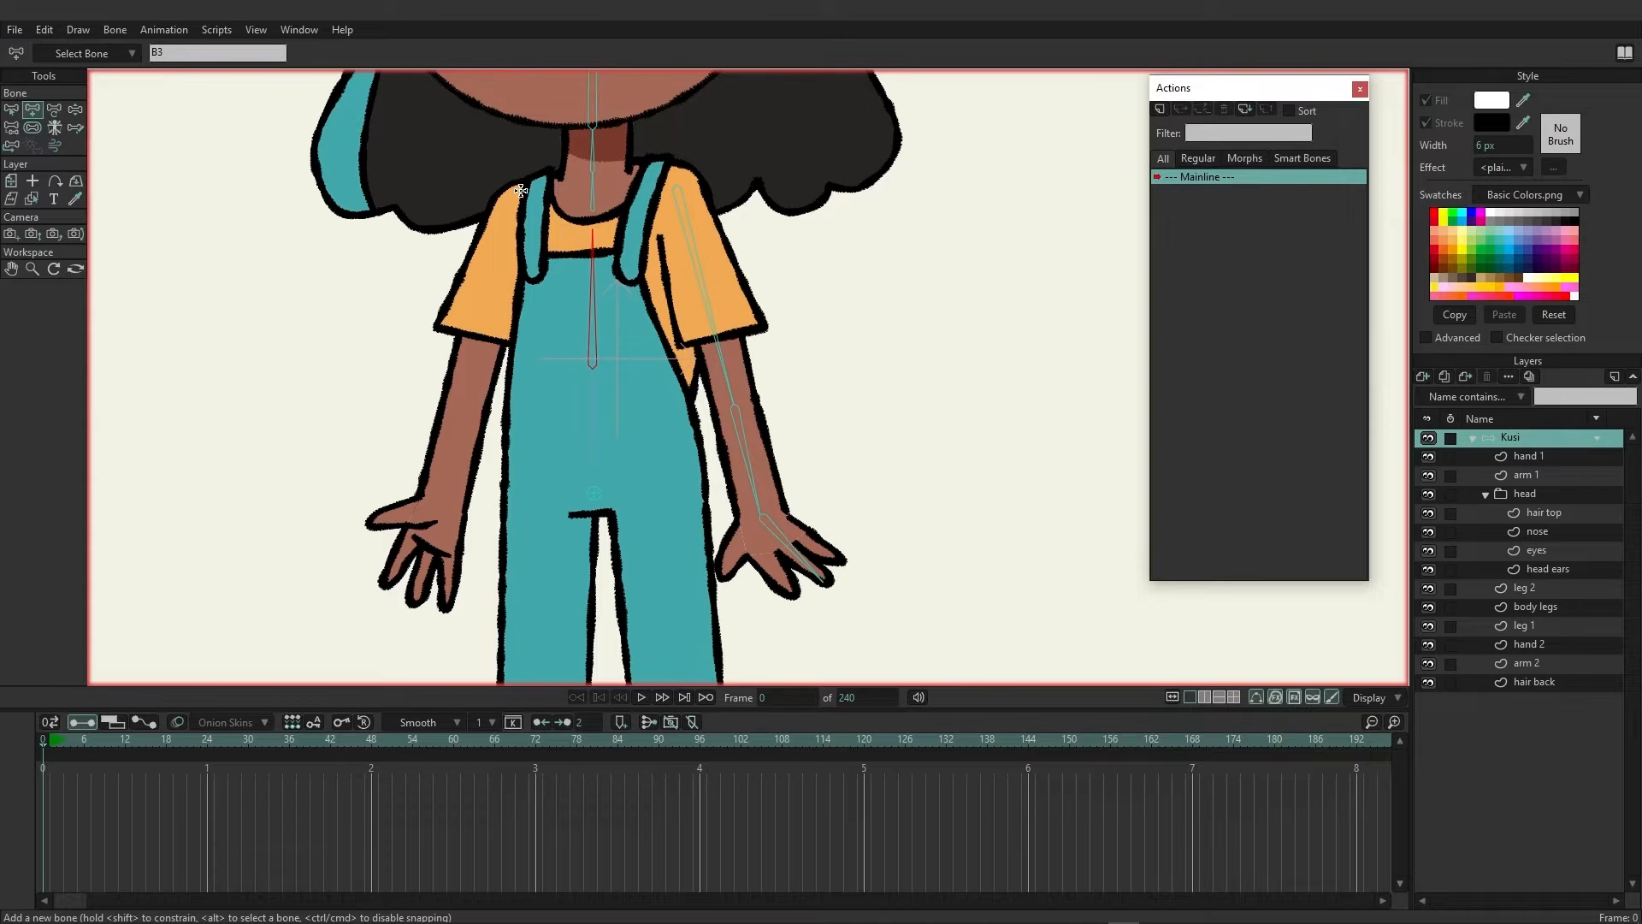
{"action": "mouse_move", "coordinate": [521, 187]}
{"action": "left_mouse_down"}
{"action": "mouse_move", "coordinate": [428, 558]}
{"action": "mouse_move", "coordinate": [394, 564]}
{"action": "mouse_move", "coordinate": [439, 600]}
{"action": "mouse_move", "coordinate": [390, 580]}
{"action": "left_mouse_up"}
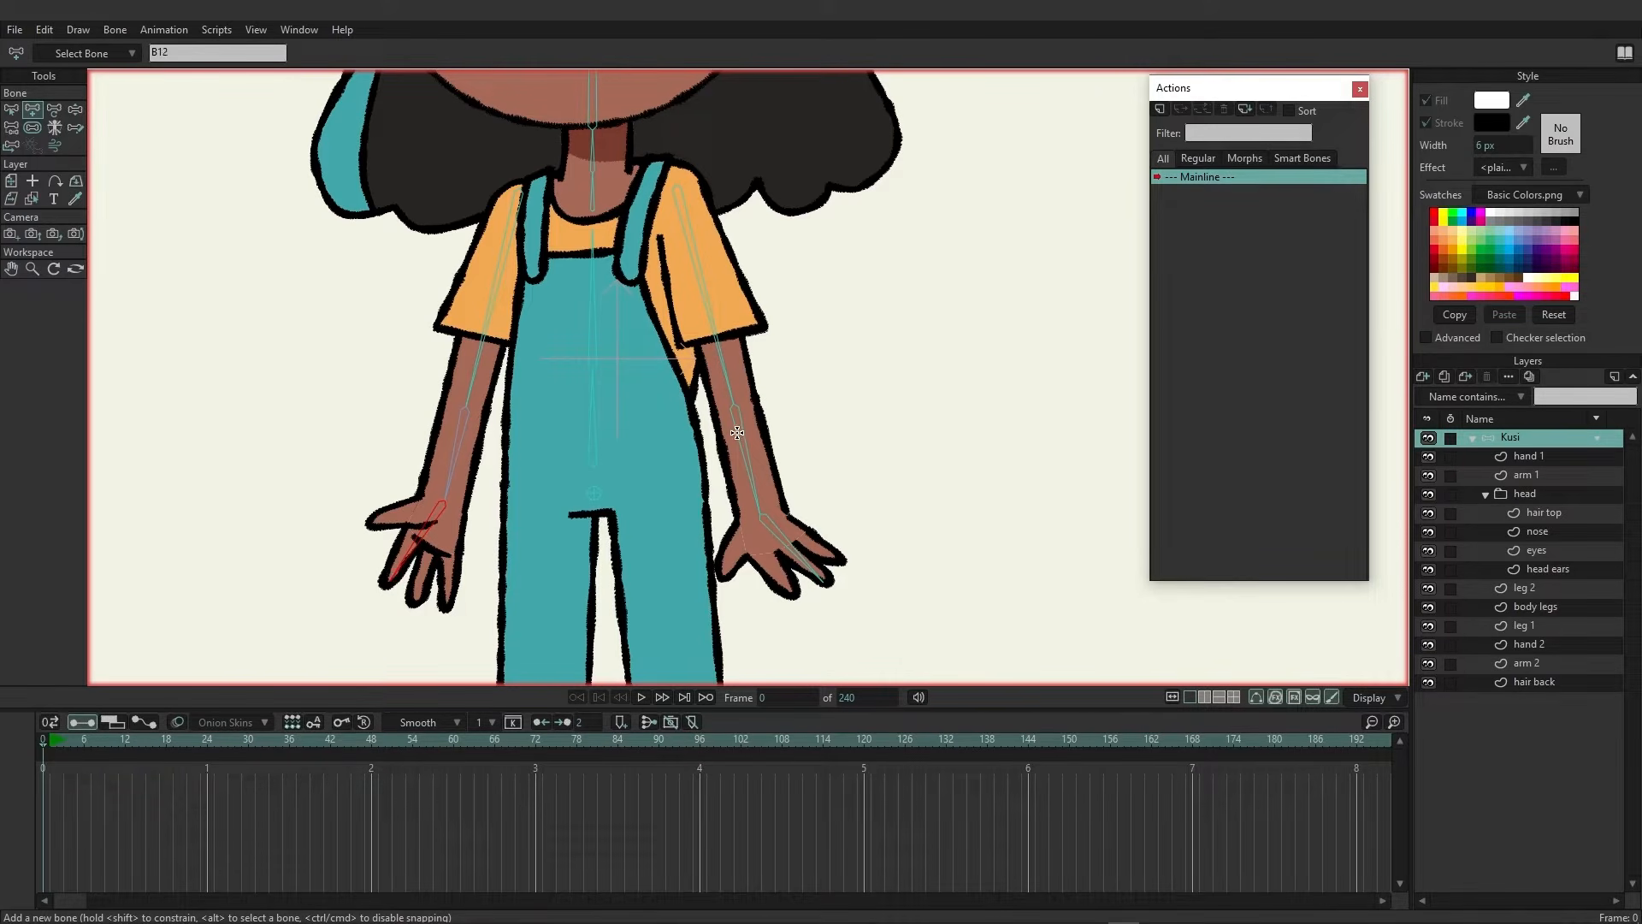
Select the root bone and hide the body legs layer
{"action": "scroll", "coordinate": [645, 470], "scroll_direction": "down", "scroll_amount": 5}
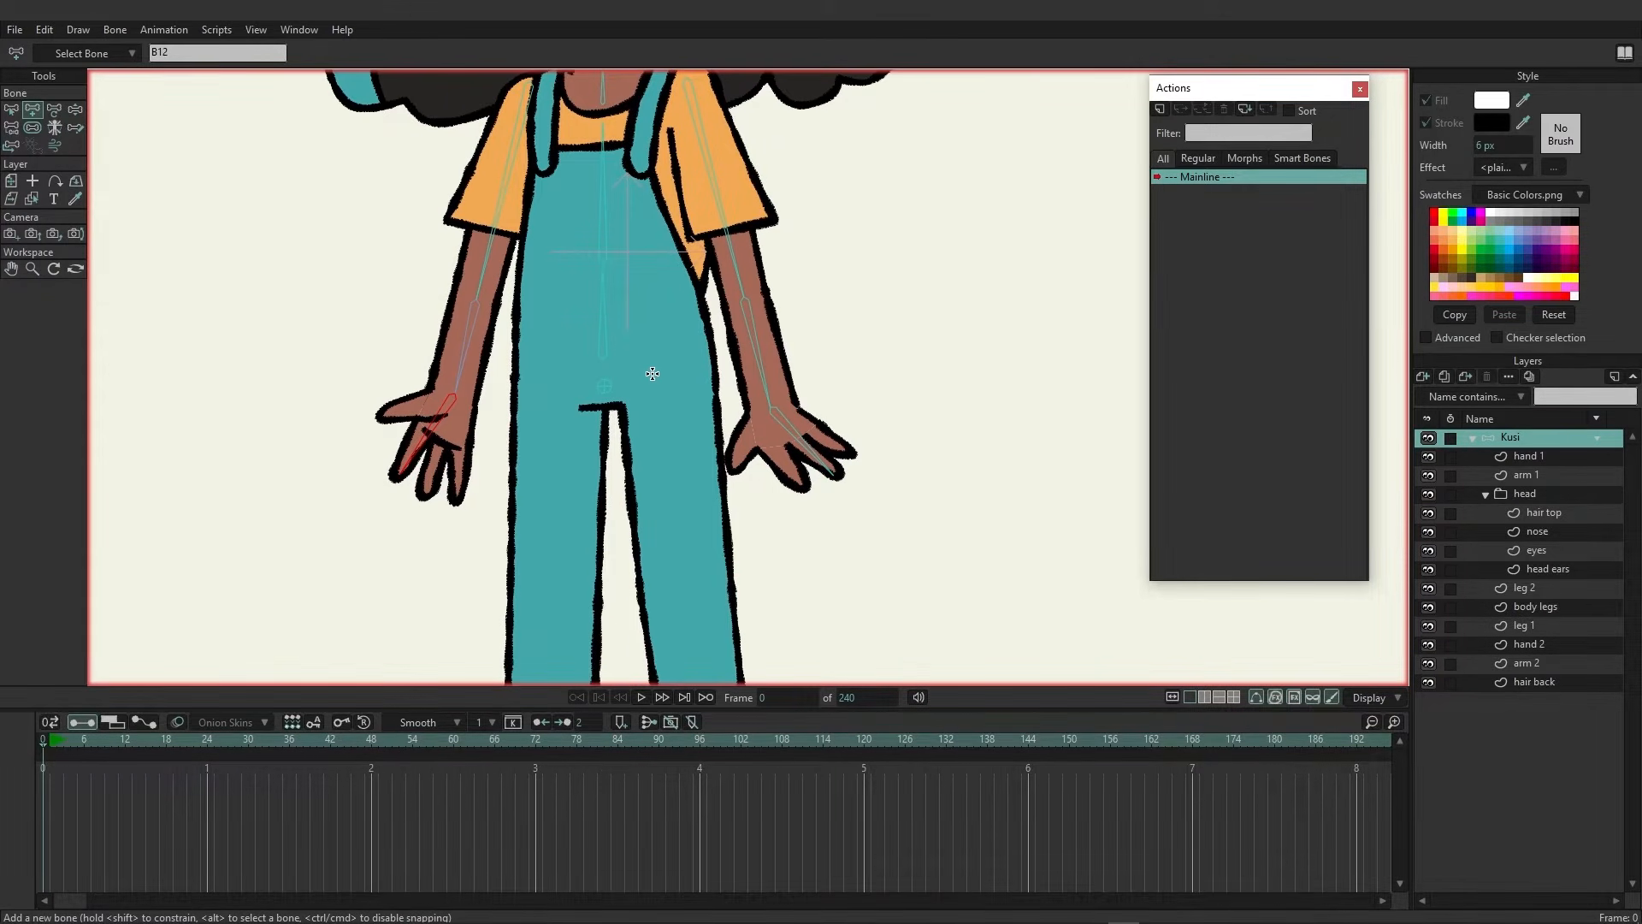
{"action": "scroll", "coordinate": [652, 338], "scroll_direction": "down", "scroll_amount": 1}
{"action": "left_click_drag", "start_coordinate": [652, 308], "coordinate": [675, 282]}
{"action": "left_click", "coordinate": [631, 187], "text": "alt"}
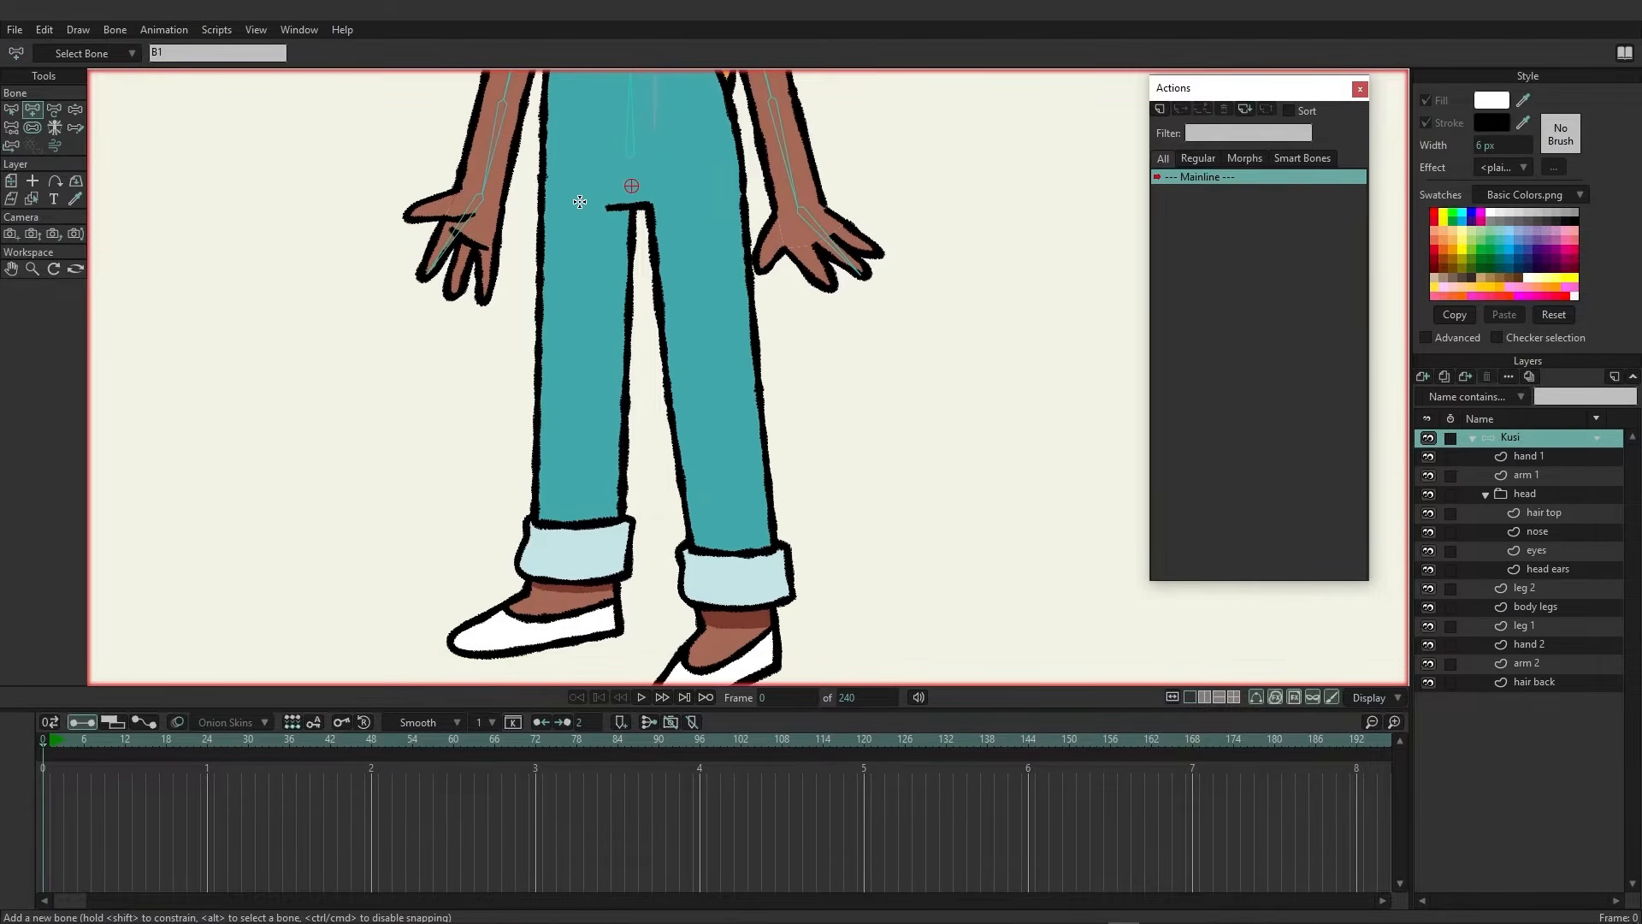
{"action": "left_click", "coordinate": [1428, 607]}
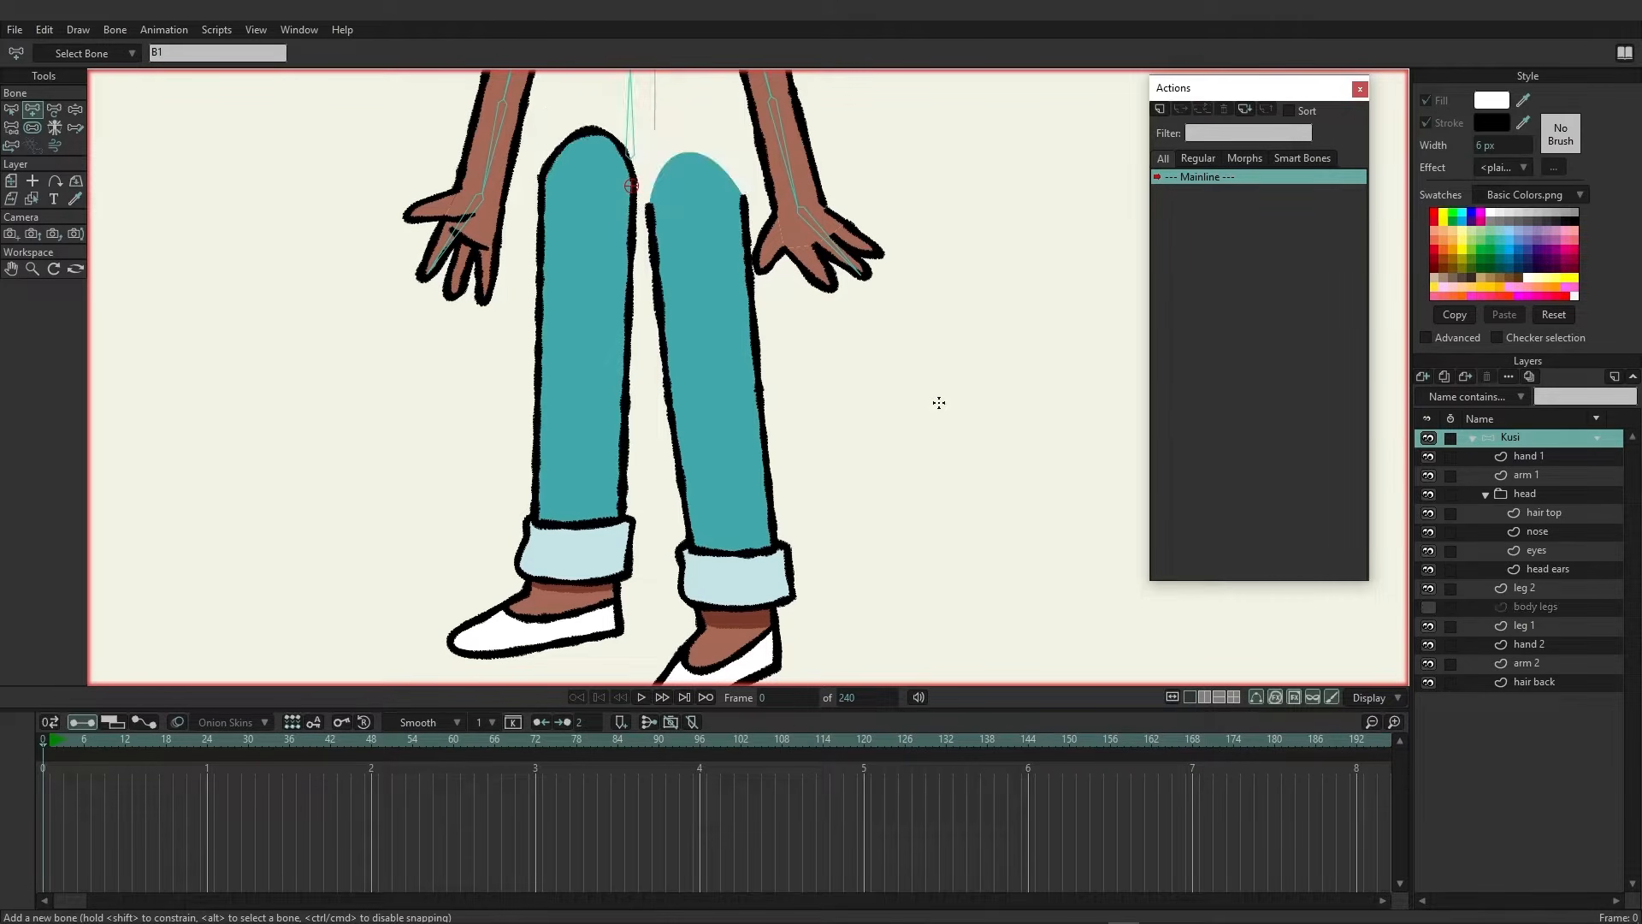
Draw a leg bone from the hip down to the ankle and a foot bone along the shoe
{"action": "left_click_drag", "start_coordinate": [655, 248], "coordinate": [690, 402]}
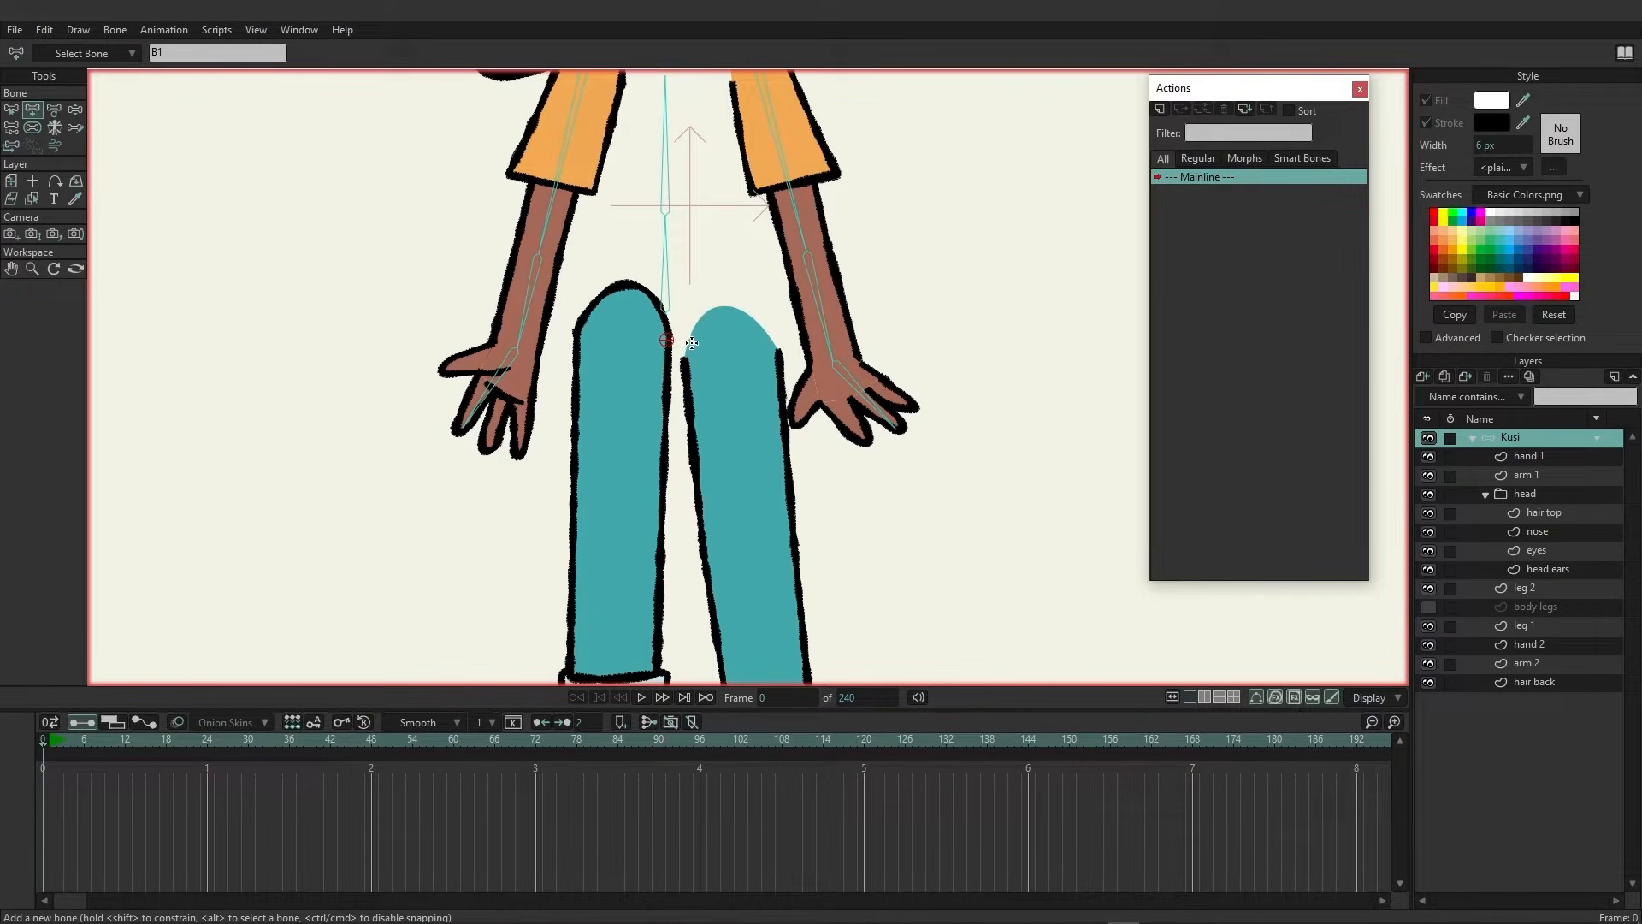
{"action": "left_click_drag", "start_coordinate": [649, 320], "coordinate": [626, 217]}
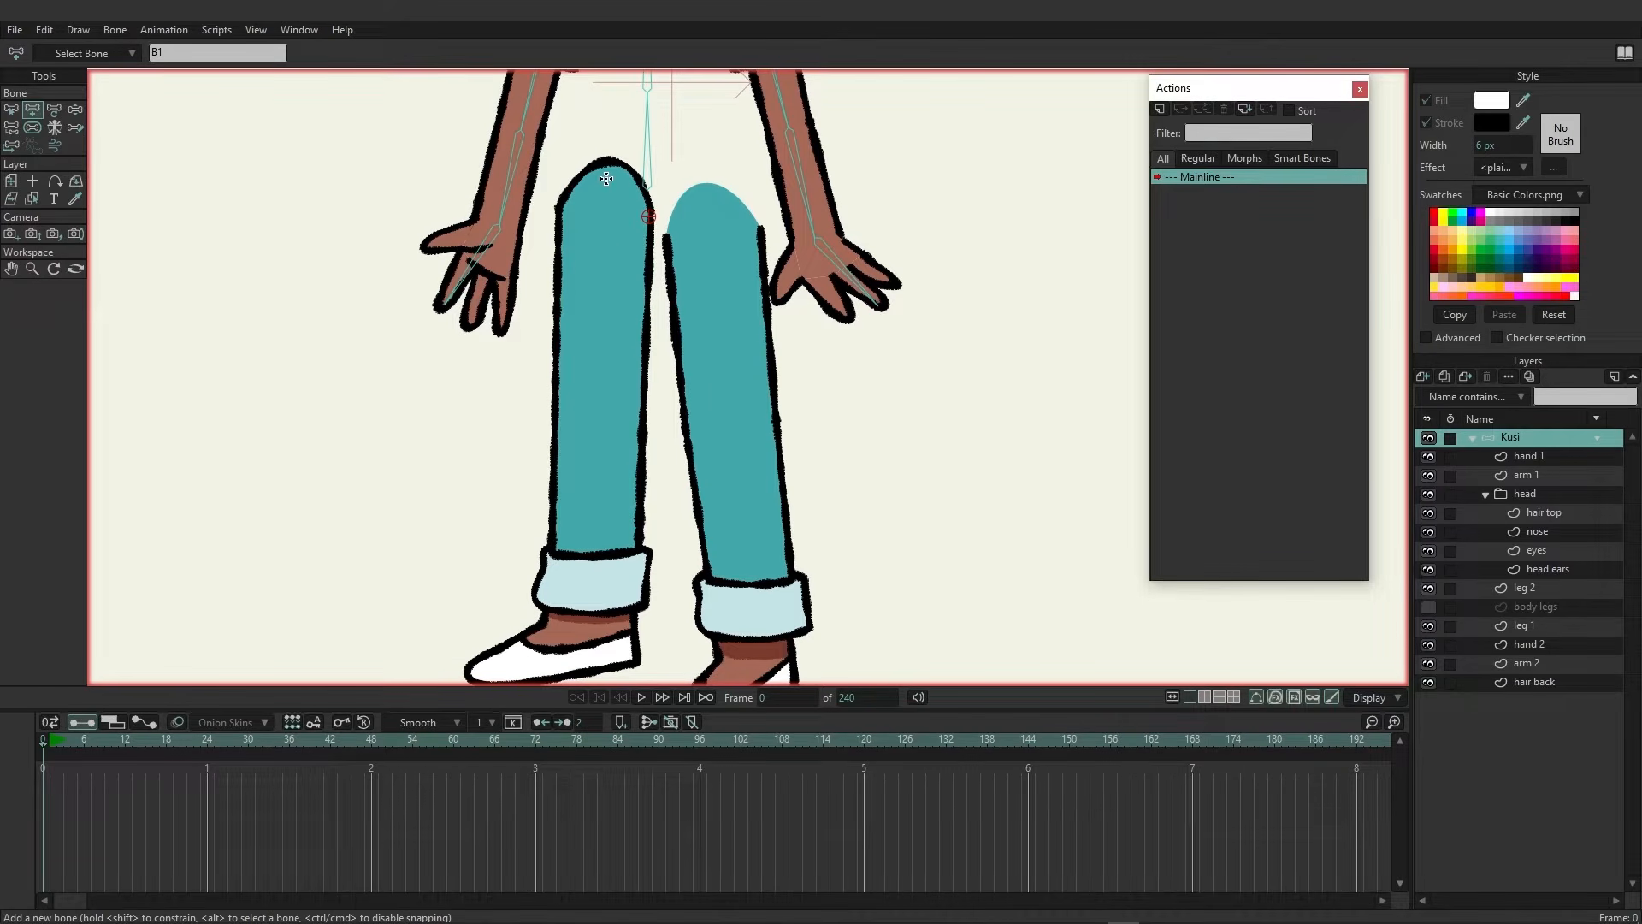
{"action": "left_click_drag", "start_coordinate": [607, 182], "coordinate": [597, 617]}
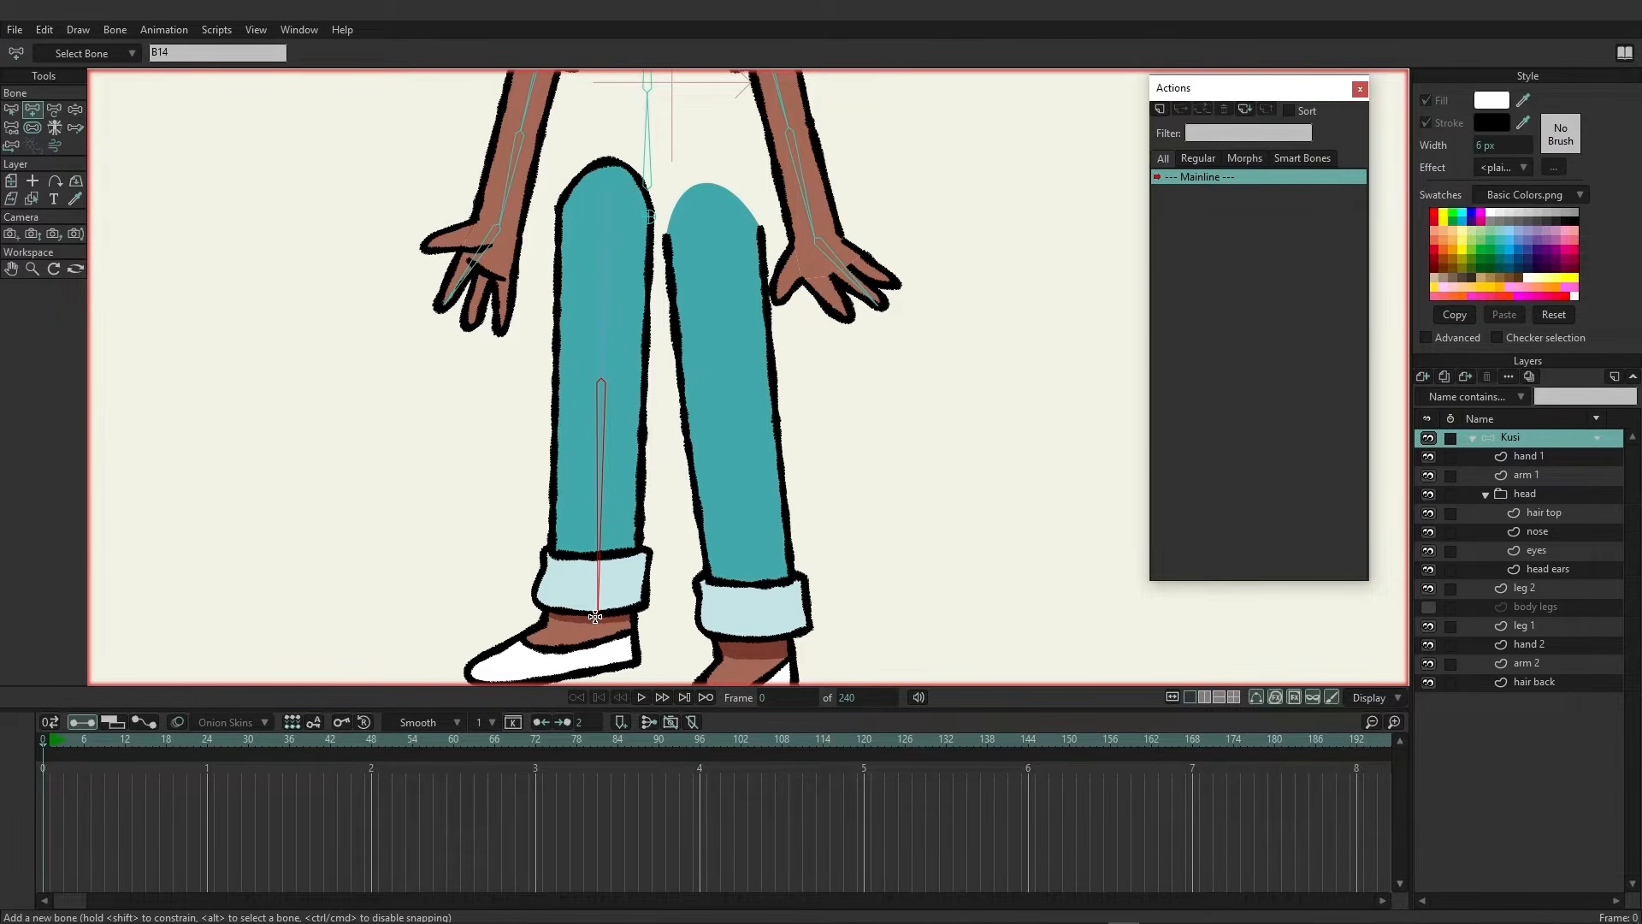
{"action": "left_click_drag", "start_coordinate": [599, 615], "coordinate": [478, 674]}
Add a leg bone and a foot bone for the other leg
{"action": "scroll", "coordinate": [717, 433], "scroll_direction": "down", "scroll_amount": 2}
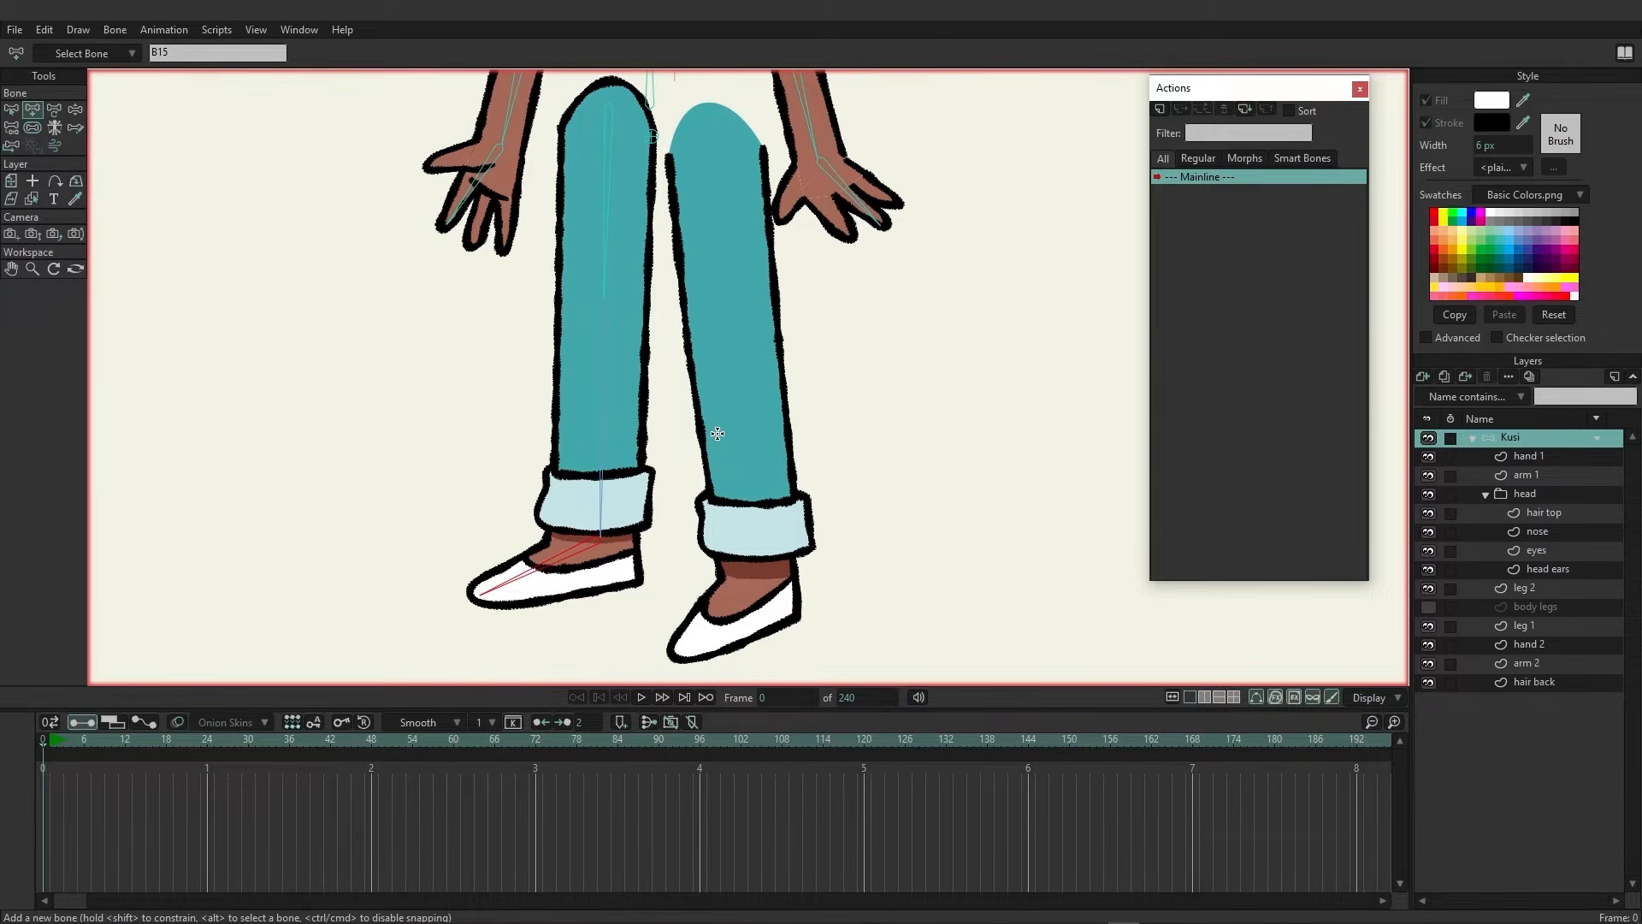
{"action": "left_click_drag", "start_coordinate": [718, 433], "coordinate": [674, 513]}
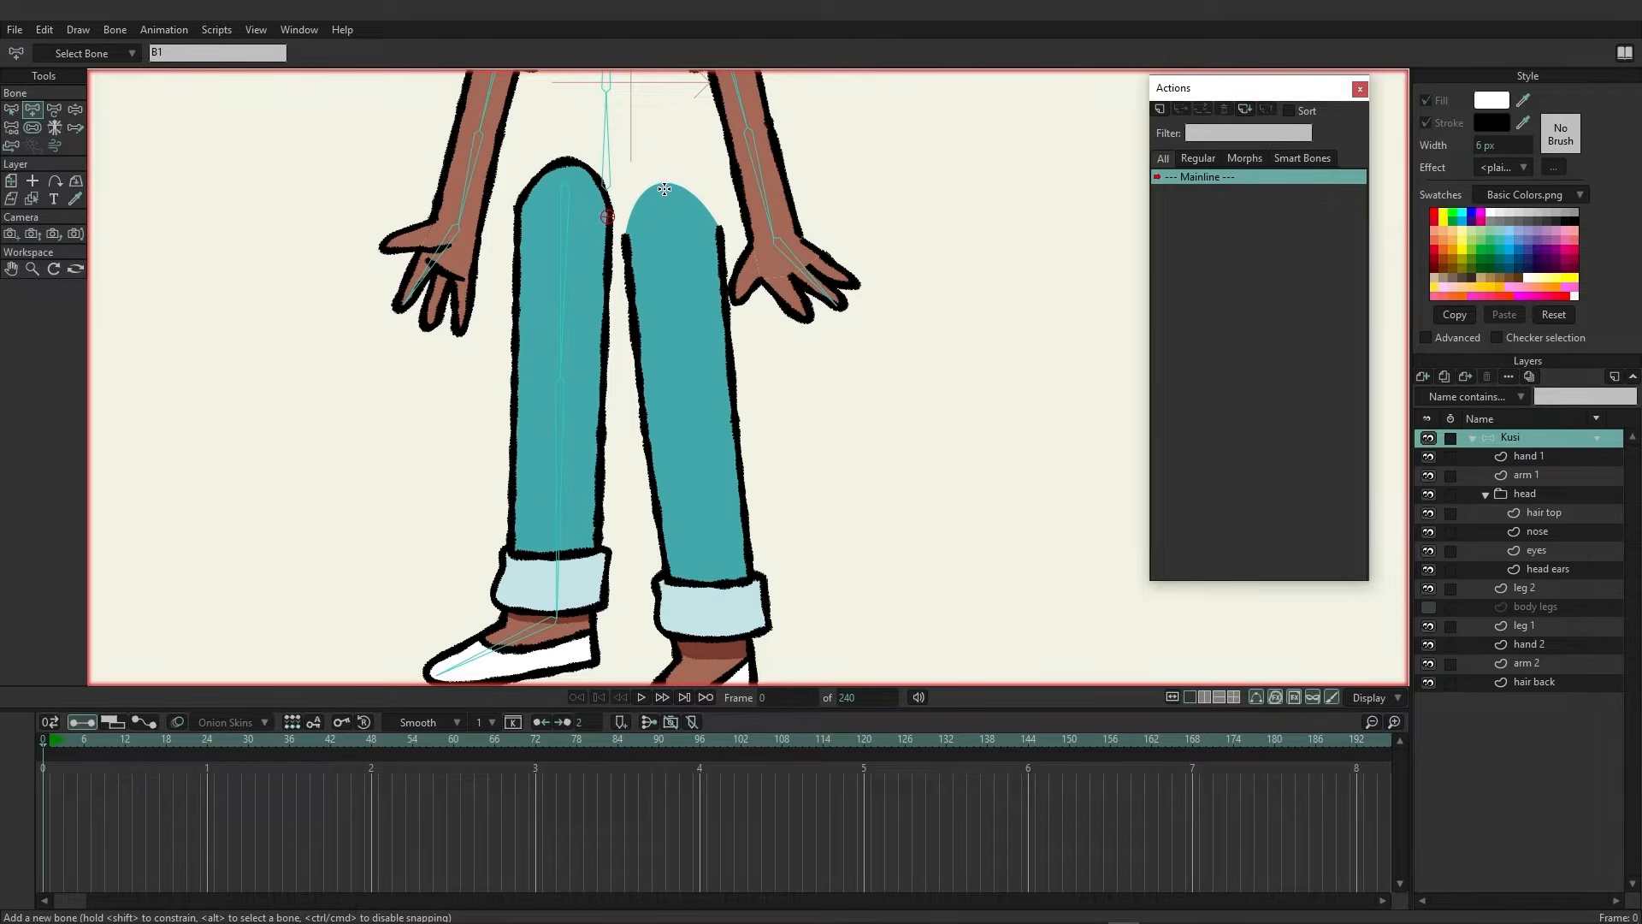
{"action": "mouse_move", "coordinate": [664, 189]}
{"action": "left_mouse_down"}
{"action": "mouse_move", "coordinate": [719, 633]}
{"action": "mouse_move", "coordinate": [694, 390]}
{"action": "mouse_move", "coordinate": [625, 478]}
{"action": "left_mouse_up"}
{"action": "left_click_drag", "start_coordinate": [826, 278], "coordinate": [896, 572]}
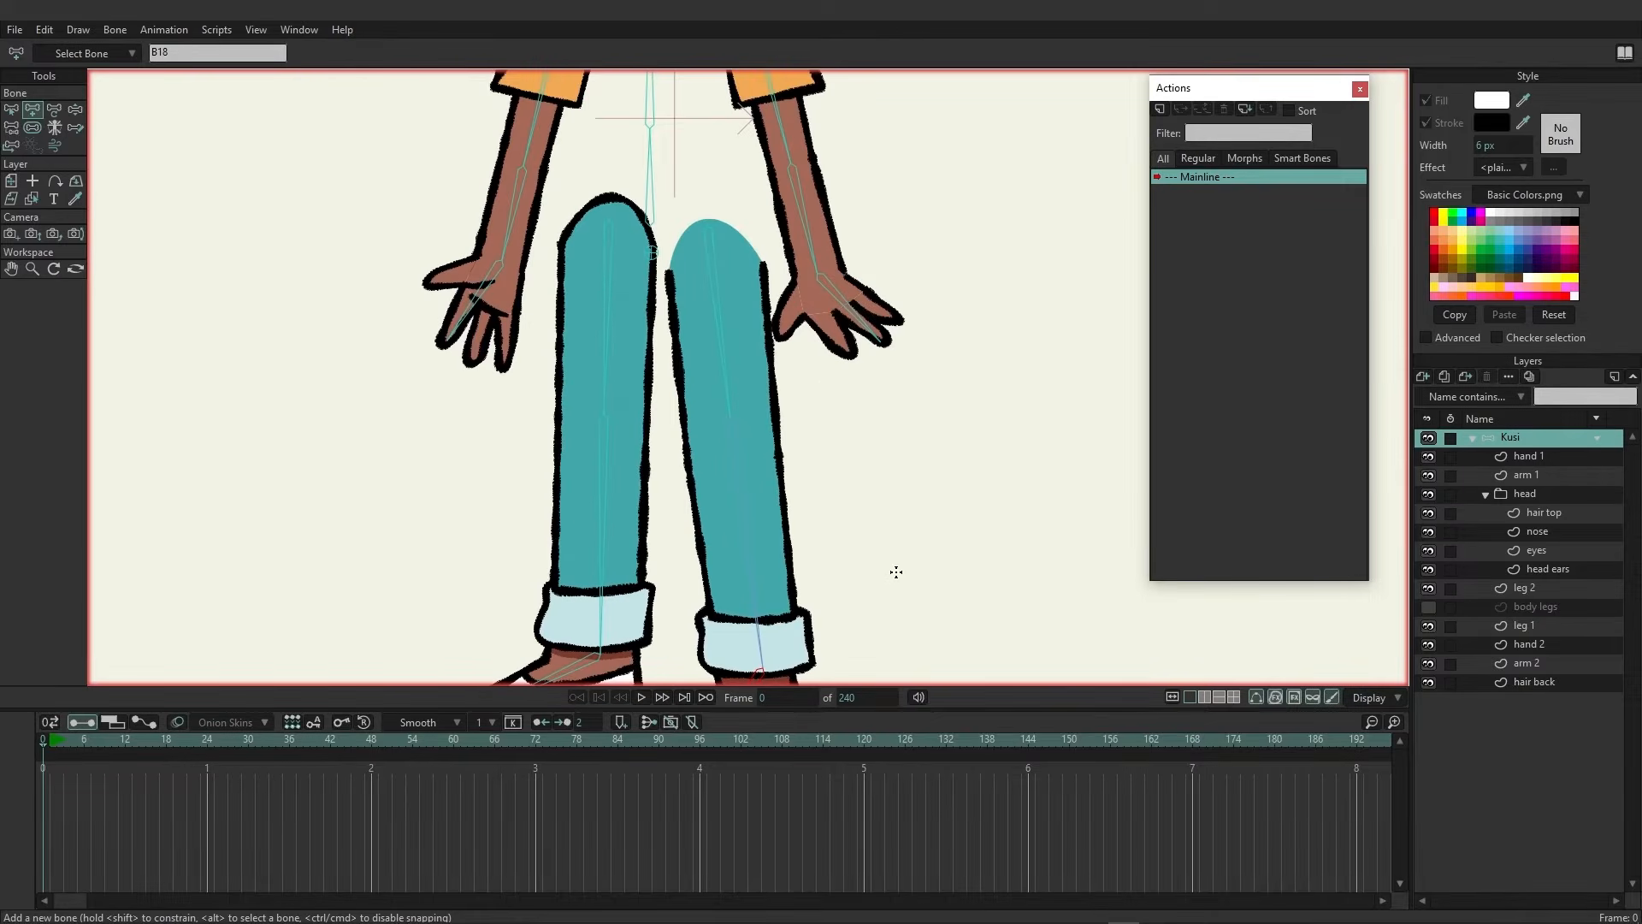
{"action": "left_click_drag", "start_coordinate": [813, 408], "coordinate": [829, 636]}
{"action": "left_click_drag", "start_coordinate": [814, 392], "coordinate": [778, 672]}
Show the body legs layer again
{"action": "scroll", "coordinate": [767, 455], "scroll_direction": "up", "scroll_amount": 1}
{"action": "scroll", "coordinate": [768, 456], "scroll_direction": "down", "scroll_amount": 4}
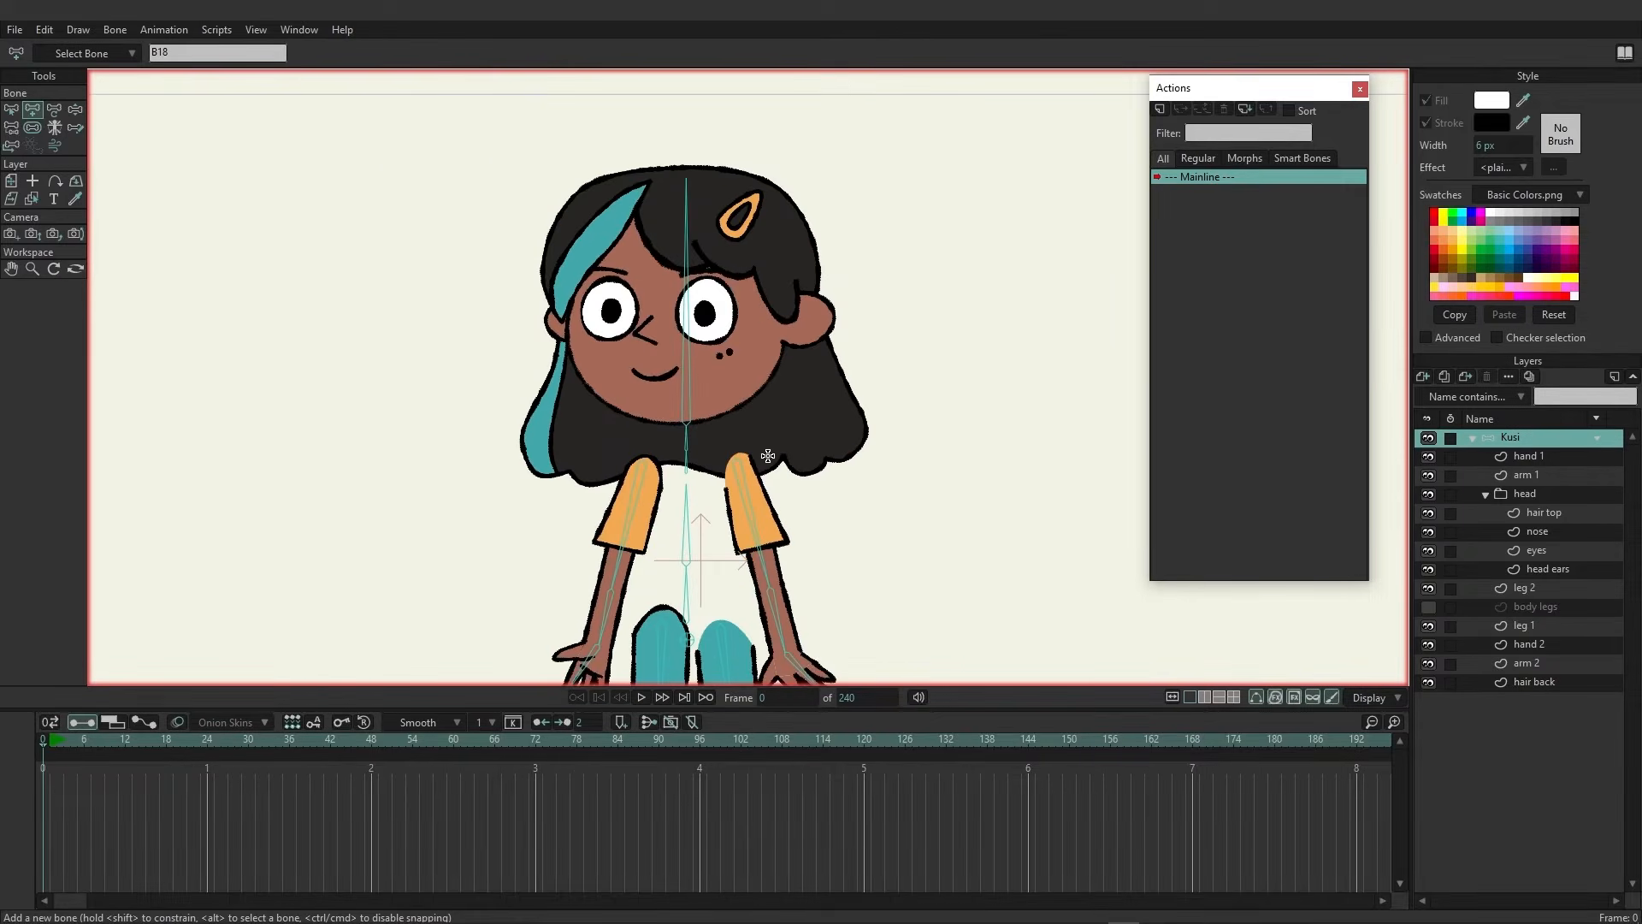
{"action": "scroll", "coordinate": [768, 455], "scroll_direction": "down", "scroll_amount": 2}
{"action": "left_click_drag", "start_coordinate": [768, 456], "coordinate": [760, 407]}
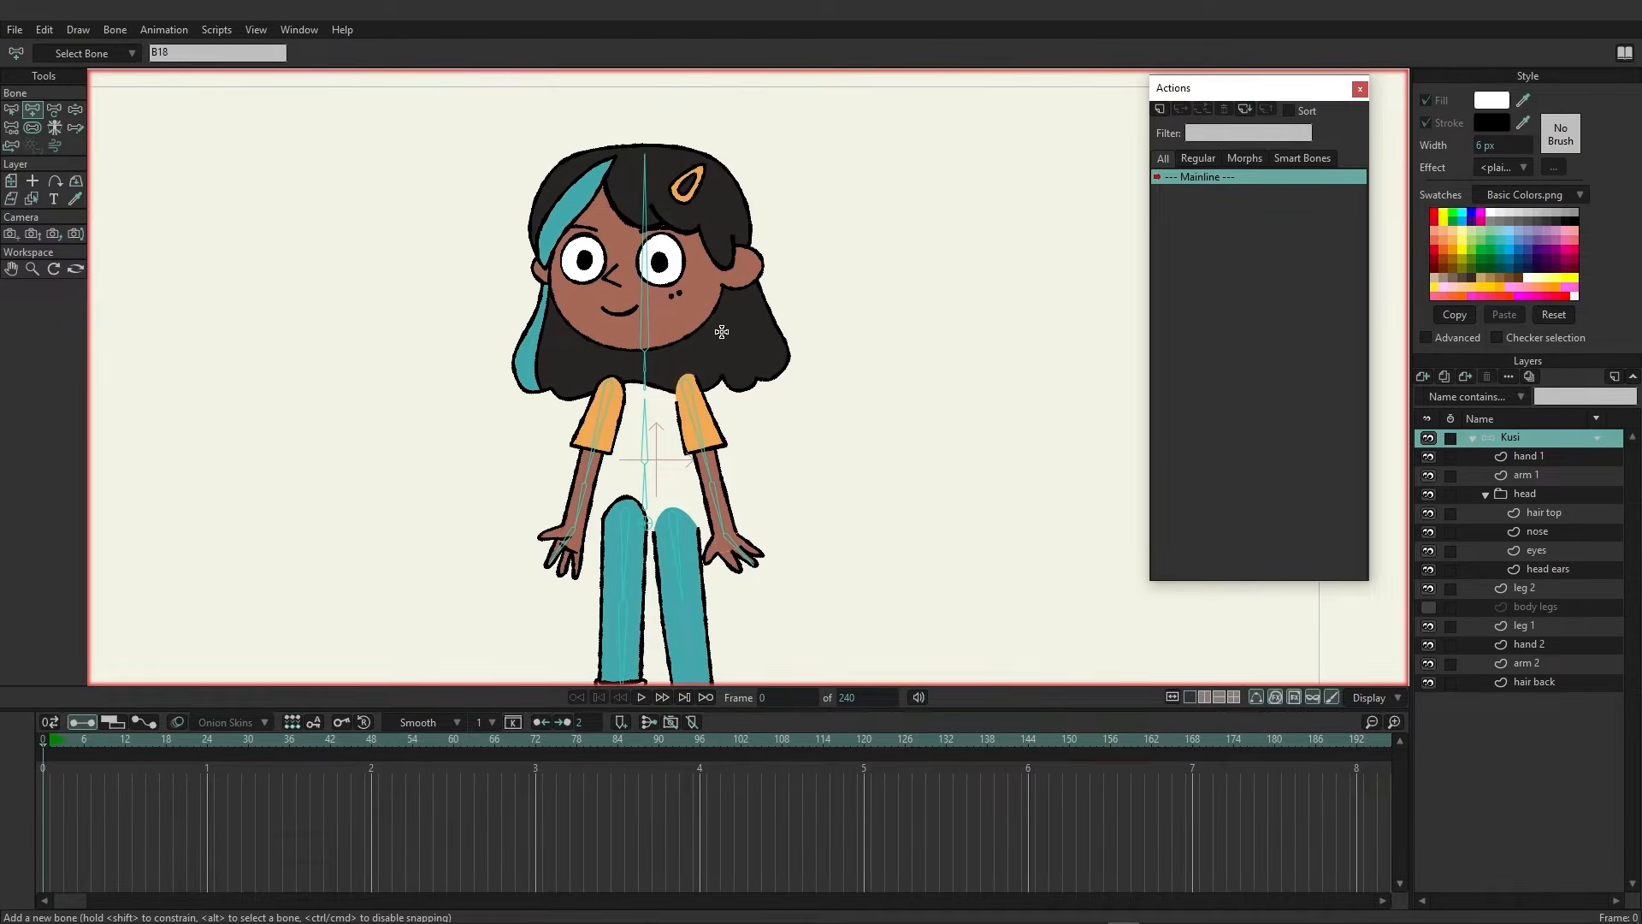
{"action": "left_click_drag", "start_coordinate": [721, 332], "coordinate": [691, 279]}
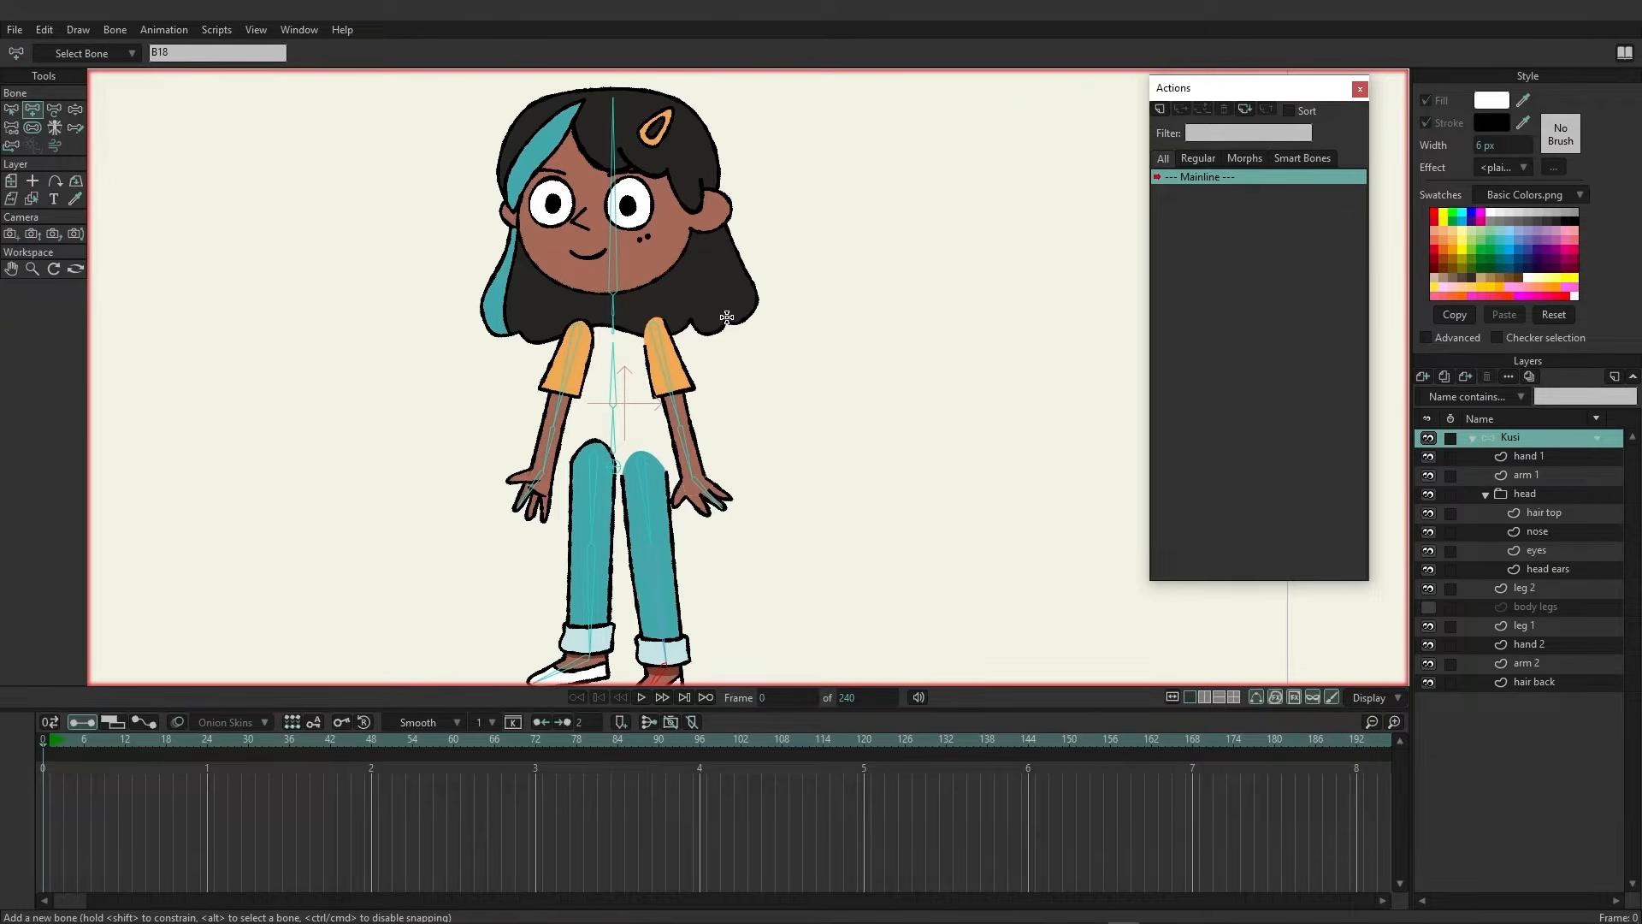
{"action": "left_click", "coordinate": [1428, 606]}
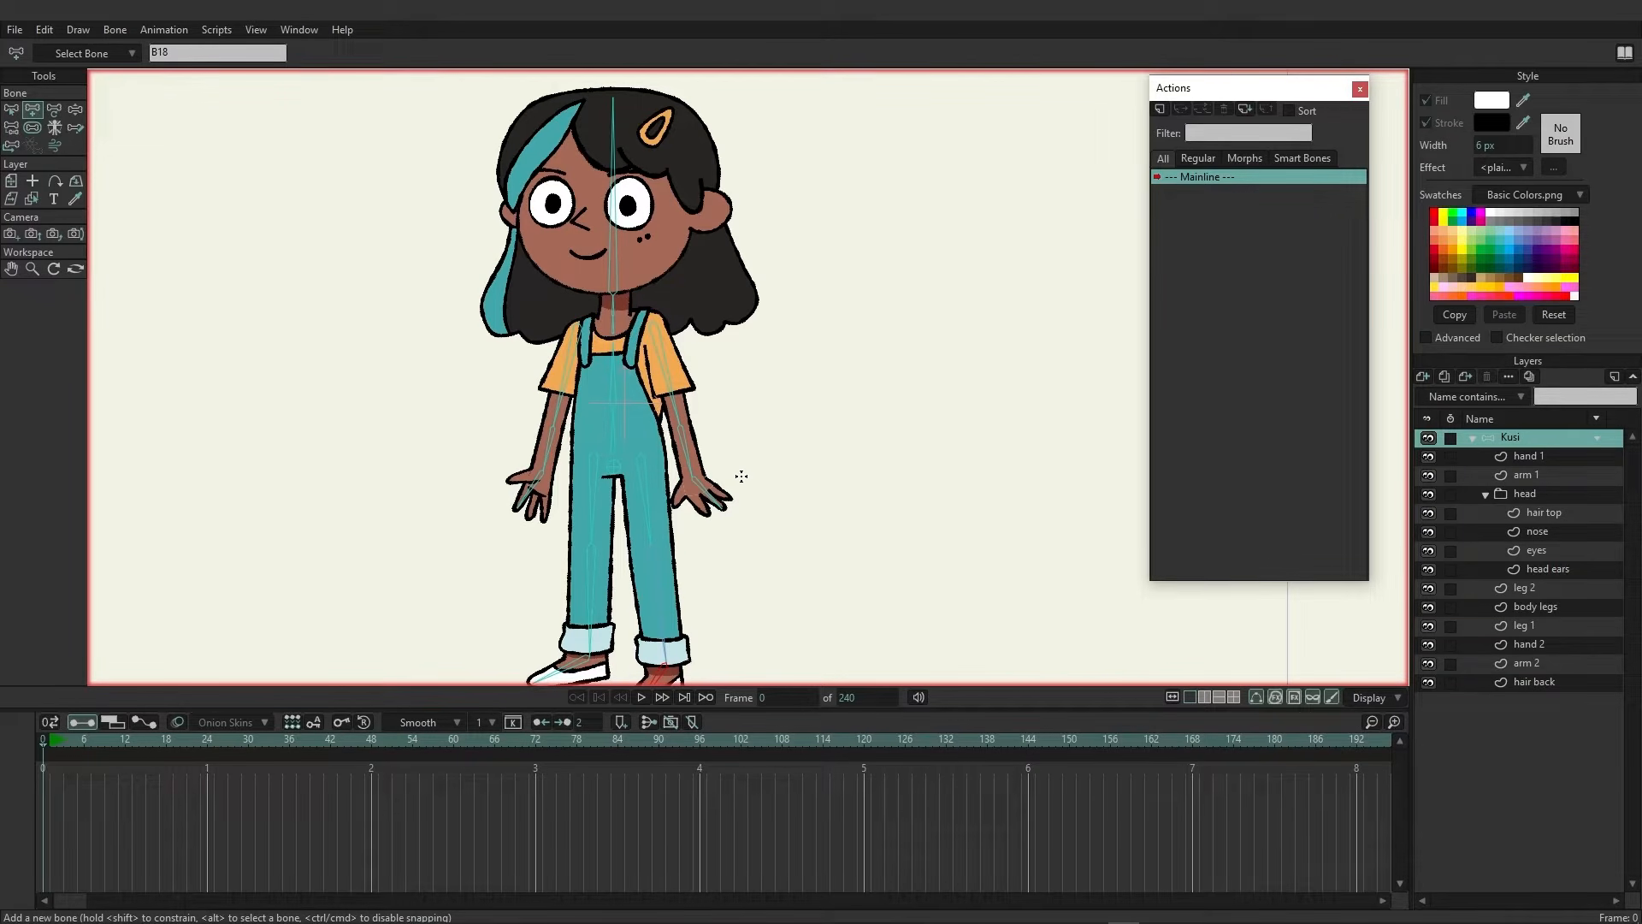
Bind the hand 1 layer to the left hand's bone with Bind Layer
{"action": "left_click", "coordinate": [1536, 458]}
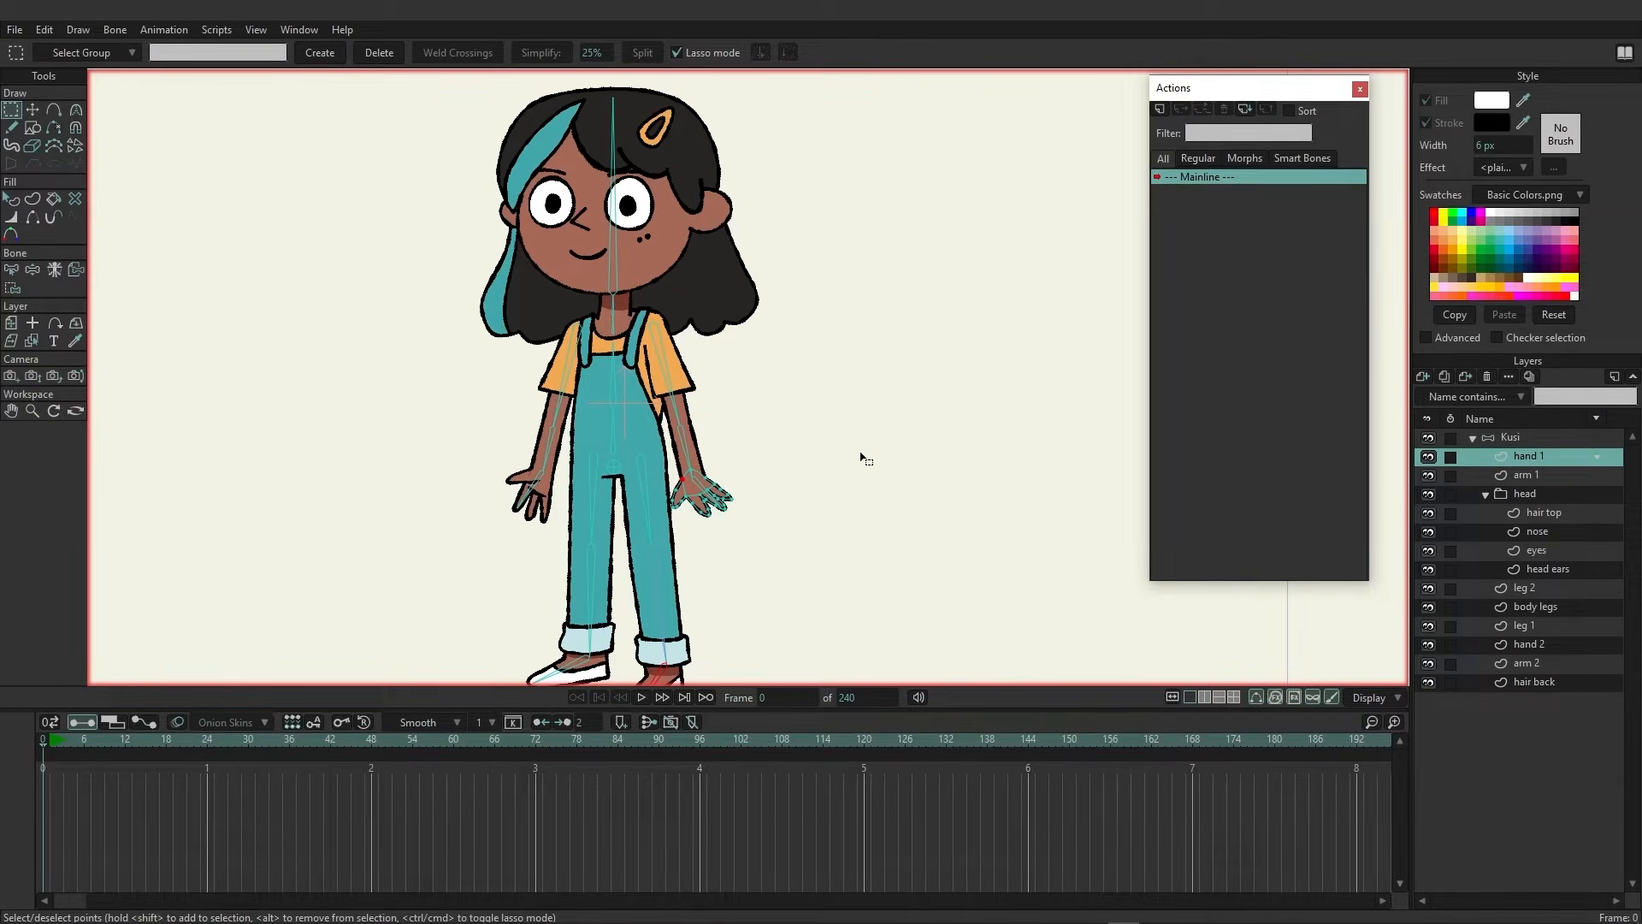
{"action": "scroll", "coordinate": [808, 522], "scroll_direction": "down", "scroll_amount": 2}
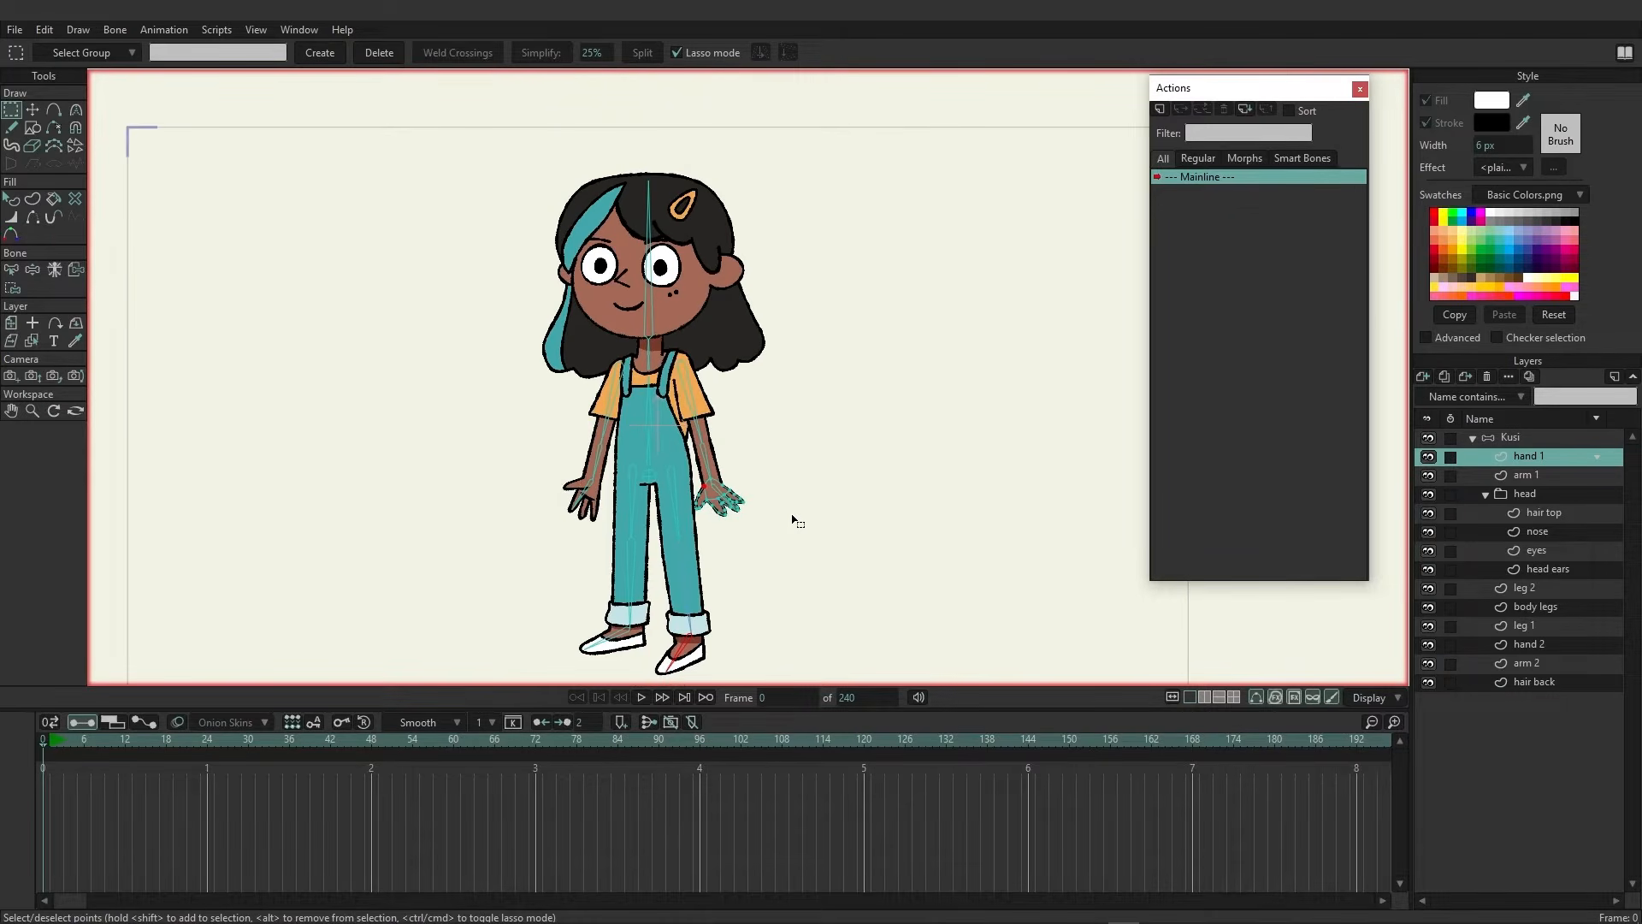
{"action": "scroll", "coordinate": [797, 520], "scroll_direction": "up", "scroll_amount": 5}
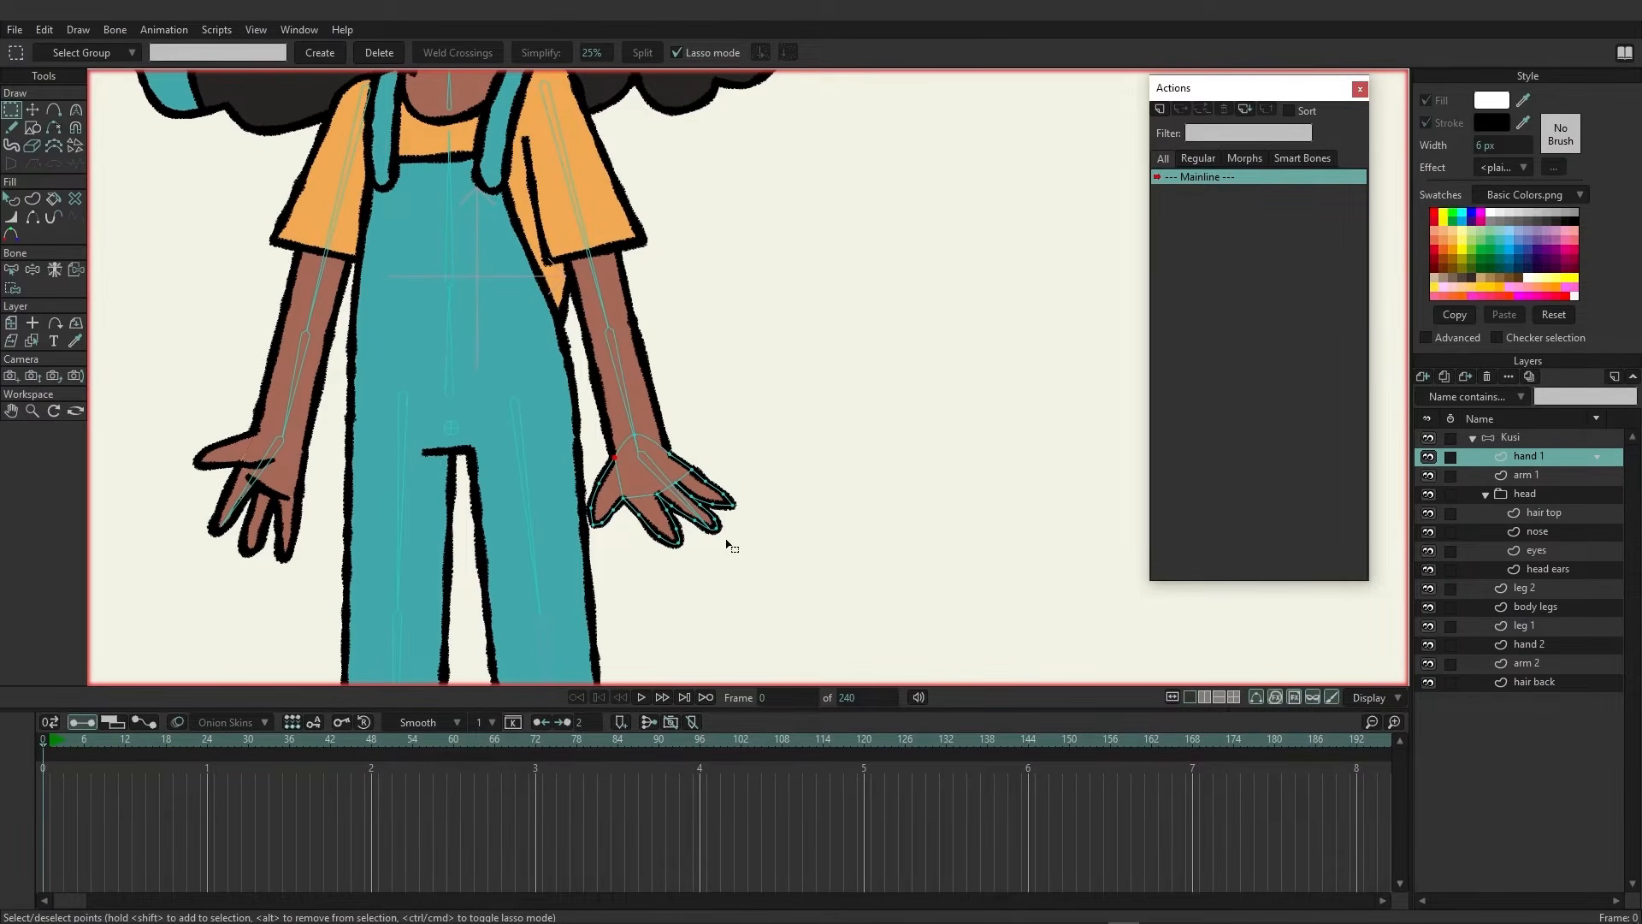
{"action": "left_click", "coordinate": [75, 270]}
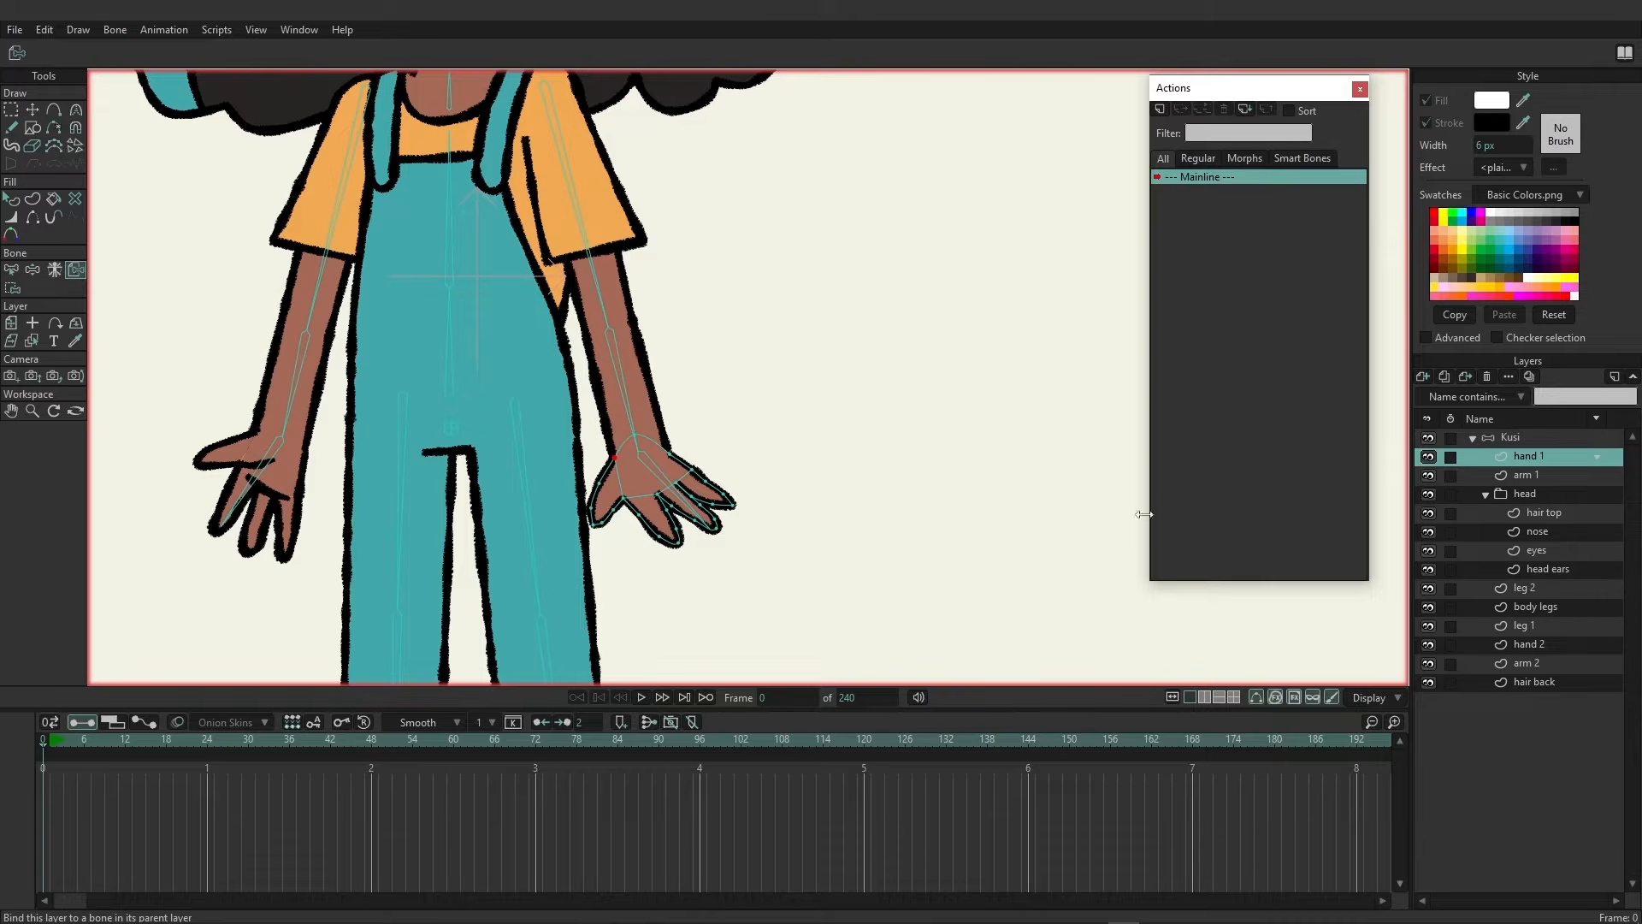
{"action": "left_click", "coordinate": [680, 488]}
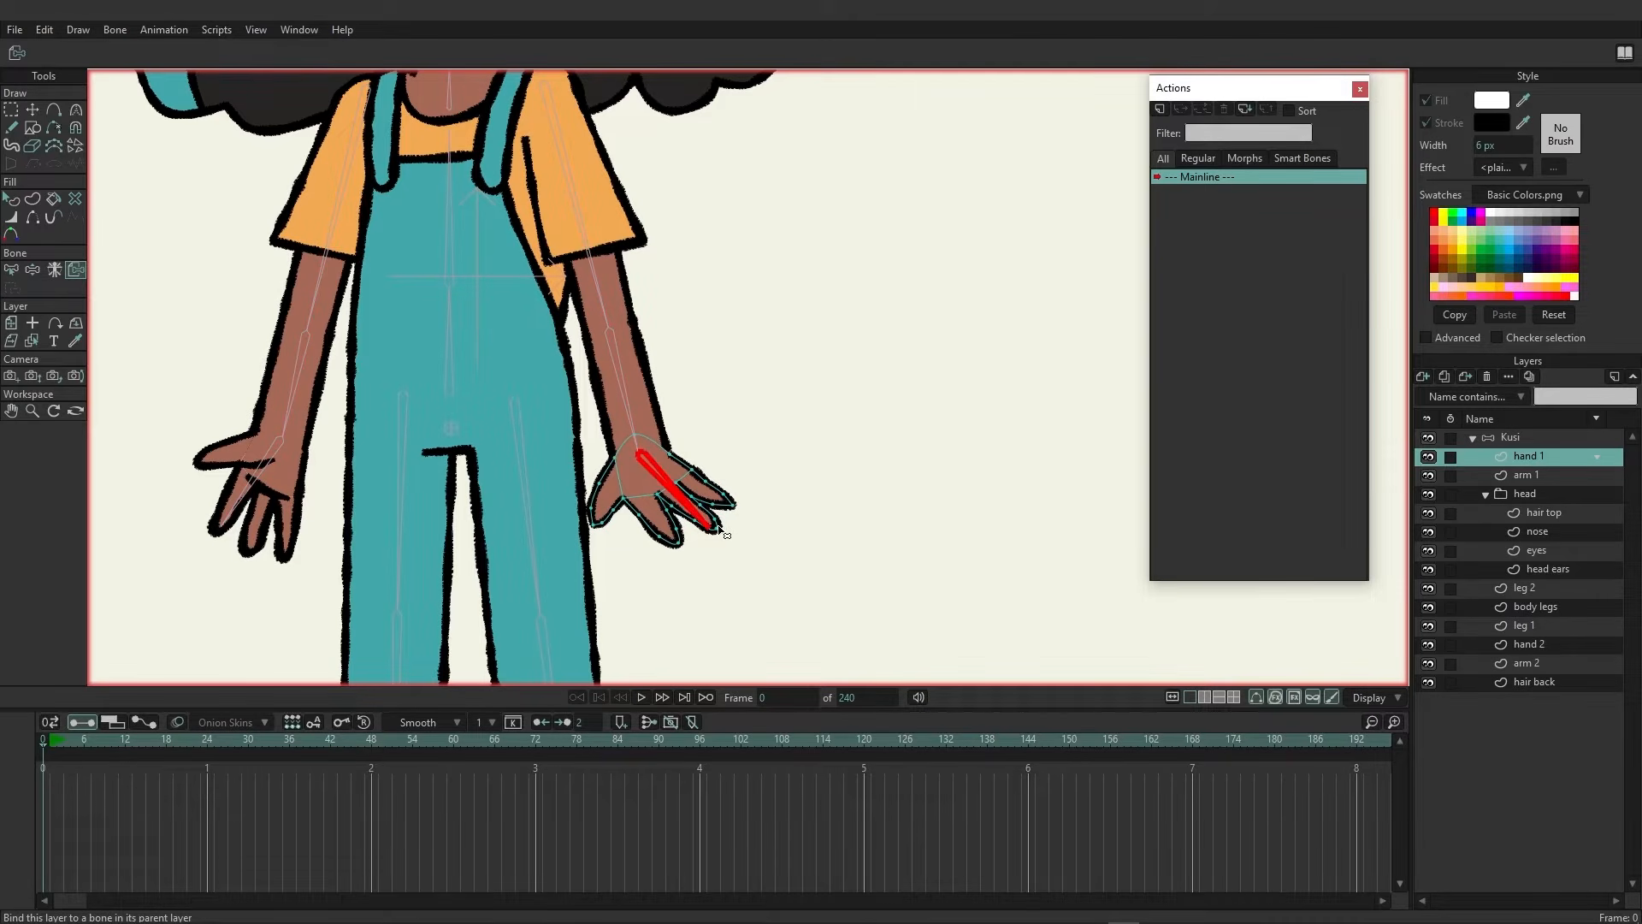
On the arm 1 layer, select the forearm bone and bind the arm's points to it
{"action": "left_click", "coordinate": [1572, 477]}
{"action": "left_click_drag", "start_coordinate": [1018, 308], "coordinate": [1004, 410]}
{"action": "key", "text": "b"}
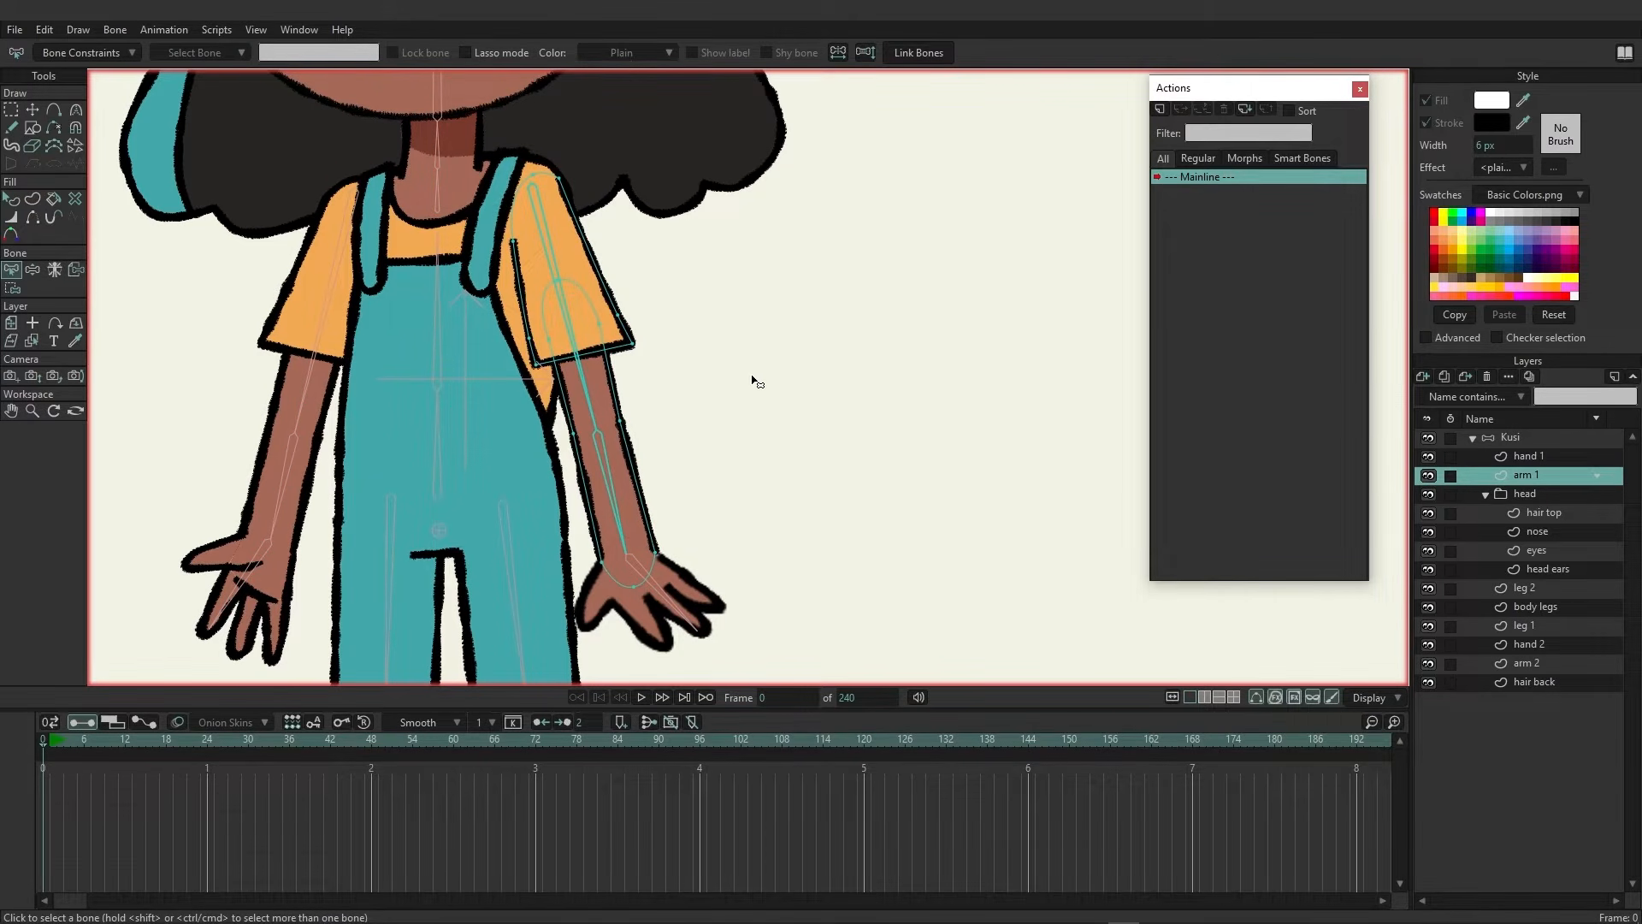
{"action": "left_click", "coordinate": [612, 457]}
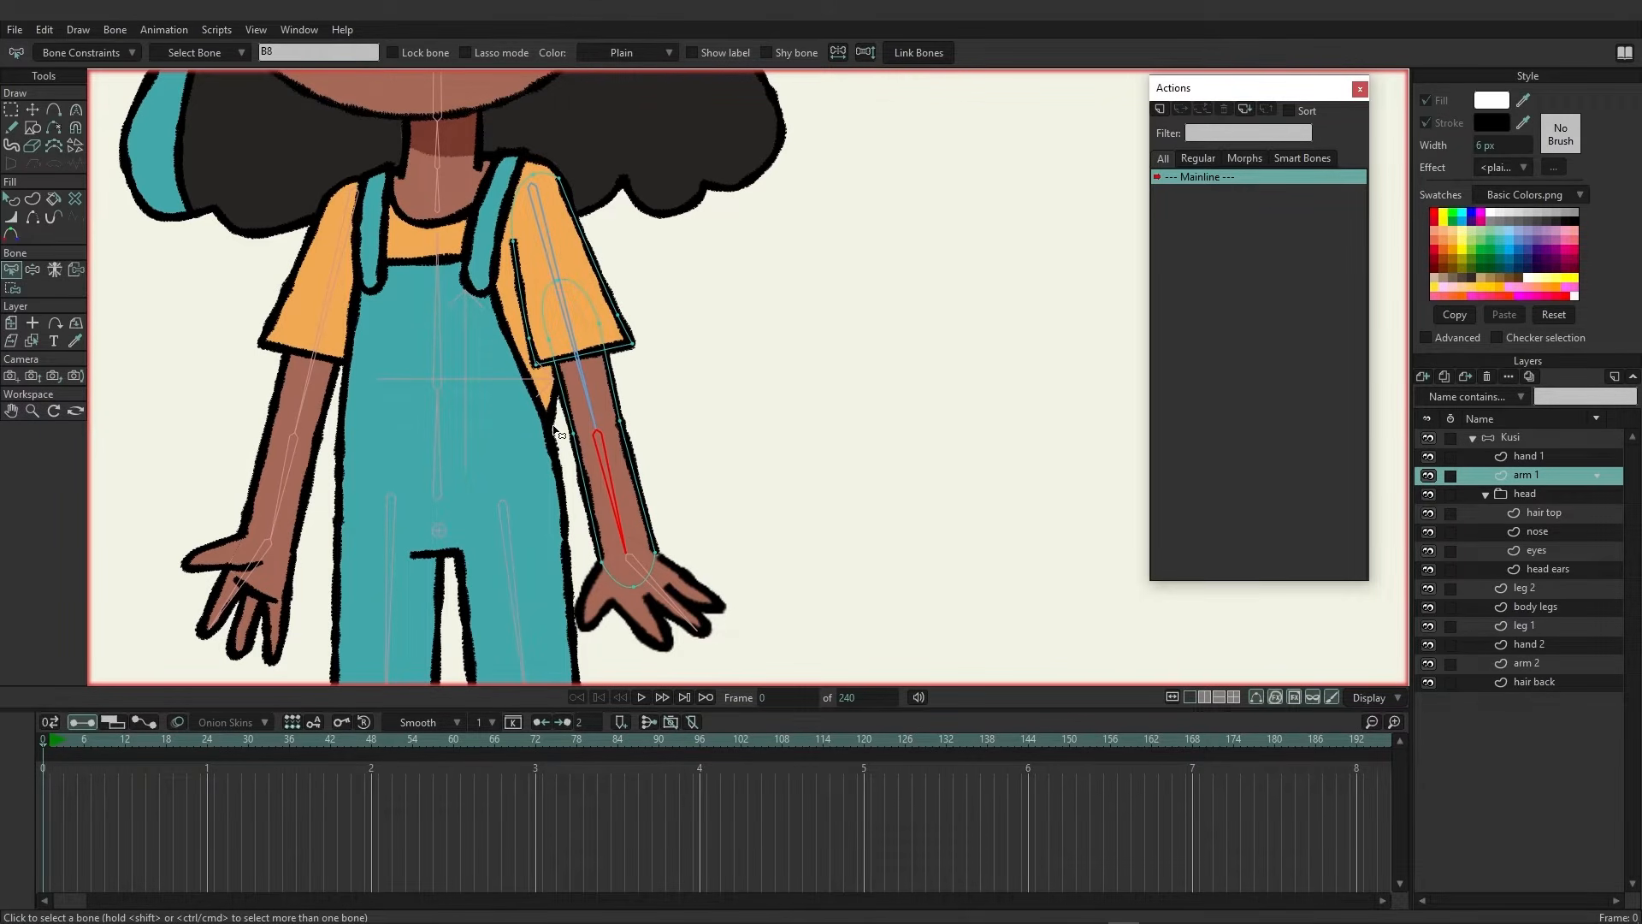
{"action": "left_click", "coordinate": [13, 289]}
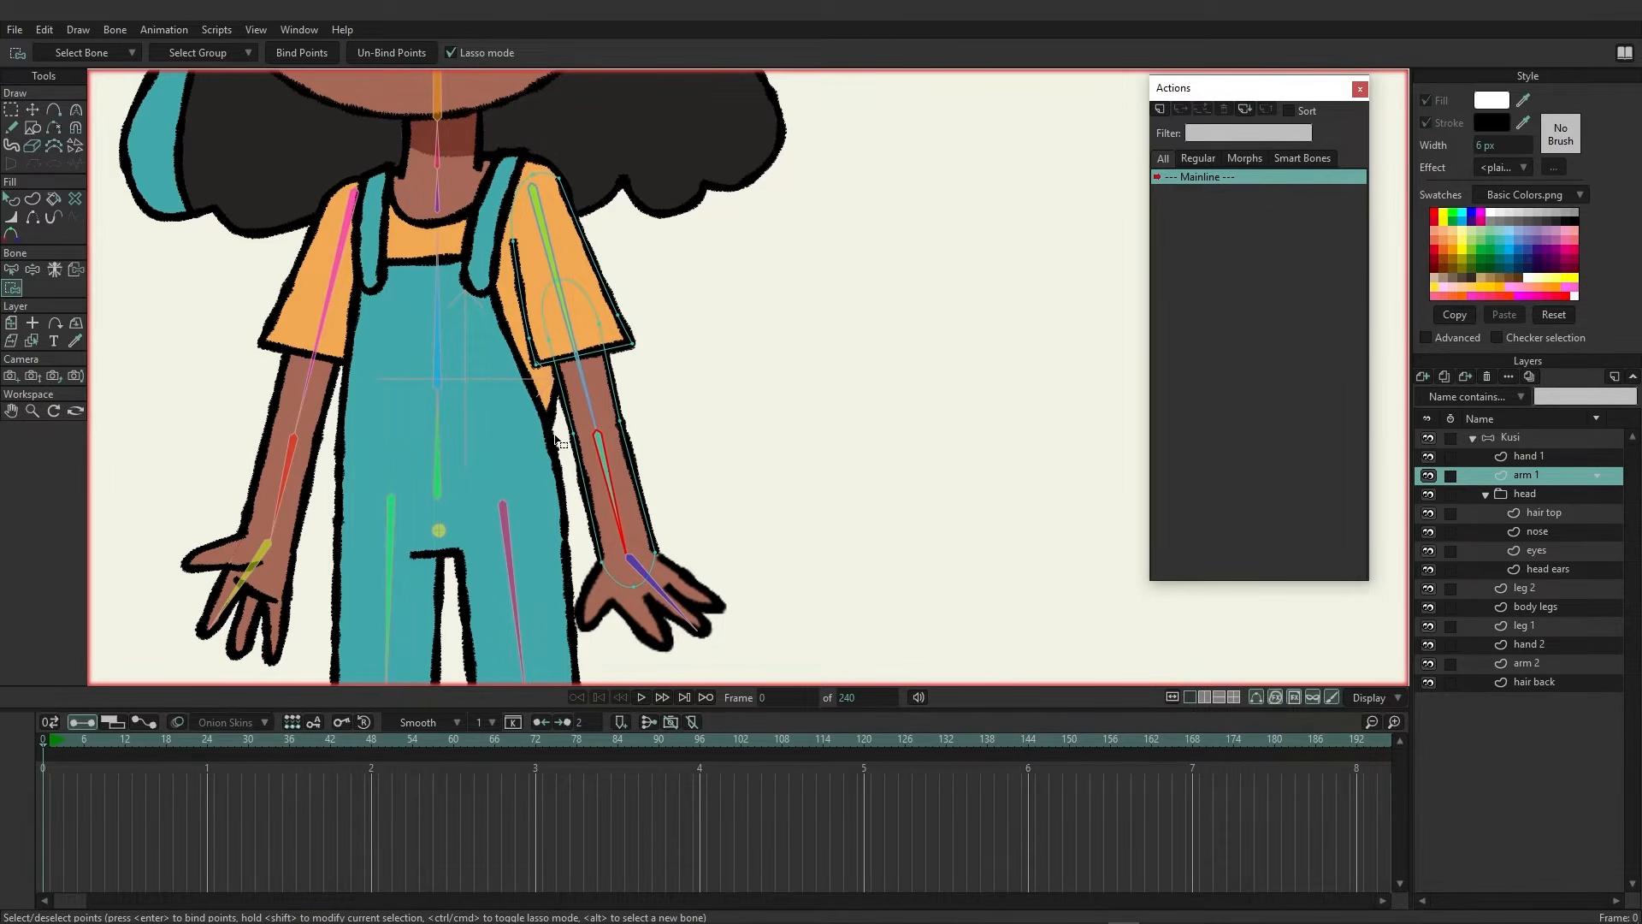
{"action": "mouse_move", "coordinate": [556, 436]}
{"action": "left_mouse_down"}
{"action": "mouse_move", "coordinate": [615, 409]}
{"action": "mouse_move", "coordinate": [705, 452]}
{"action": "mouse_move", "coordinate": [710, 534]}
{"action": "mouse_move", "coordinate": [662, 590]}
{"action": "mouse_move", "coordinate": [596, 602]}
{"action": "mouse_move", "coordinate": [552, 512]}
{"action": "mouse_move", "coordinate": [559, 434]}
{"action": "left_mouse_up"}
{"action": "left_click", "coordinate": [297, 53]}
Select the upper-arm bone, bind the sleeve's points to it, and return to the Kusi bone layer
{"action": "left_click", "coordinate": [543, 235], "text": "alt"}
{"action": "mouse_move", "coordinate": [505, 160]}
{"action": "left_mouse_down"}
{"action": "mouse_move", "coordinate": [509, 386]}
{"action": "mouse_move", "coordinate": [678, 276]}
{"action": "mouse_move", "coordinate": [514, 151]}
{"action": "left_mouse_up"}
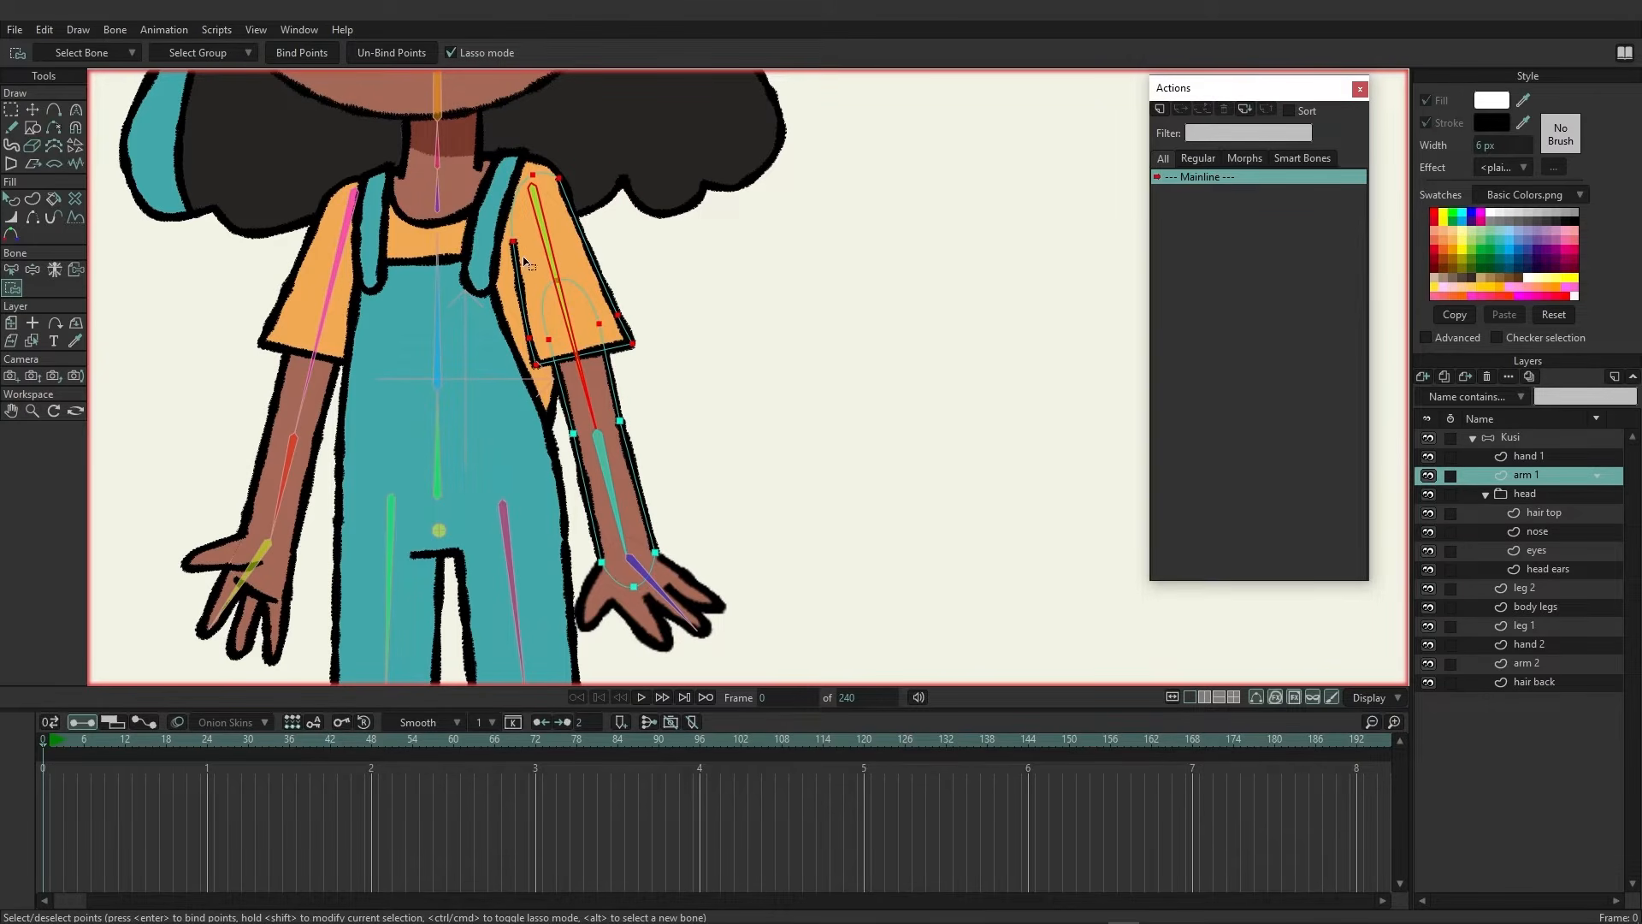
{"action": "left_click", "coordinate": [315, 53]}
{"action": "left_click", "coordinate": [1513, 440]}
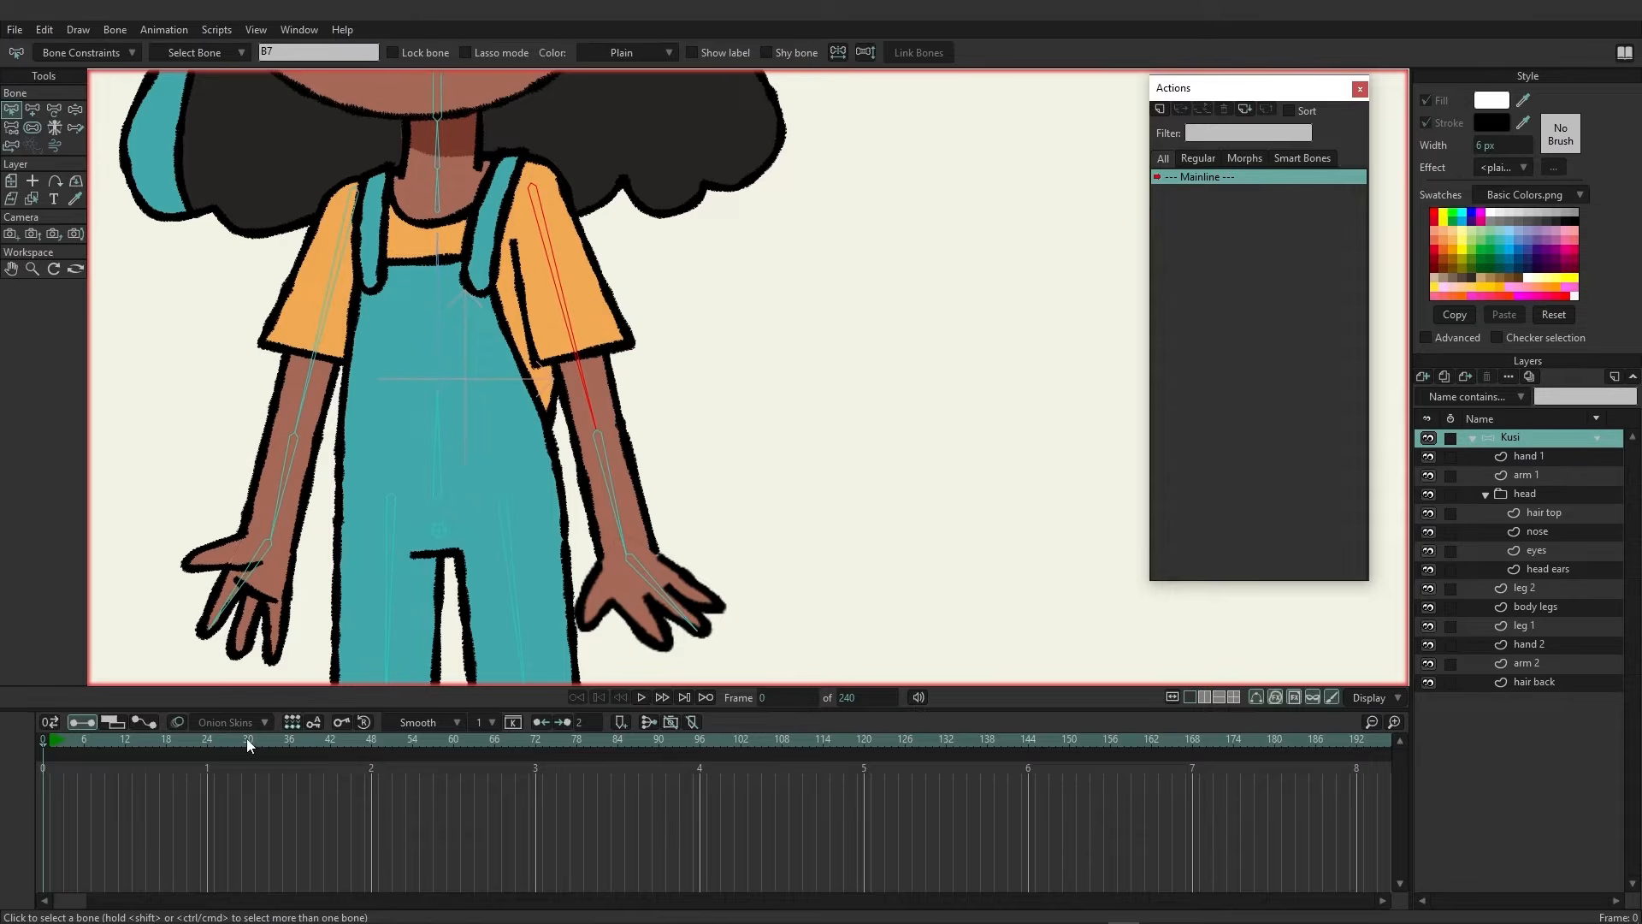
Test the arm rig by bending the forearm at frame 12, then delete those test keyframes and return to frame 0
{"action": "left_click", "coordinate": [127, 737]}
{"action": "left_click", "coordinate": [53, 110]}
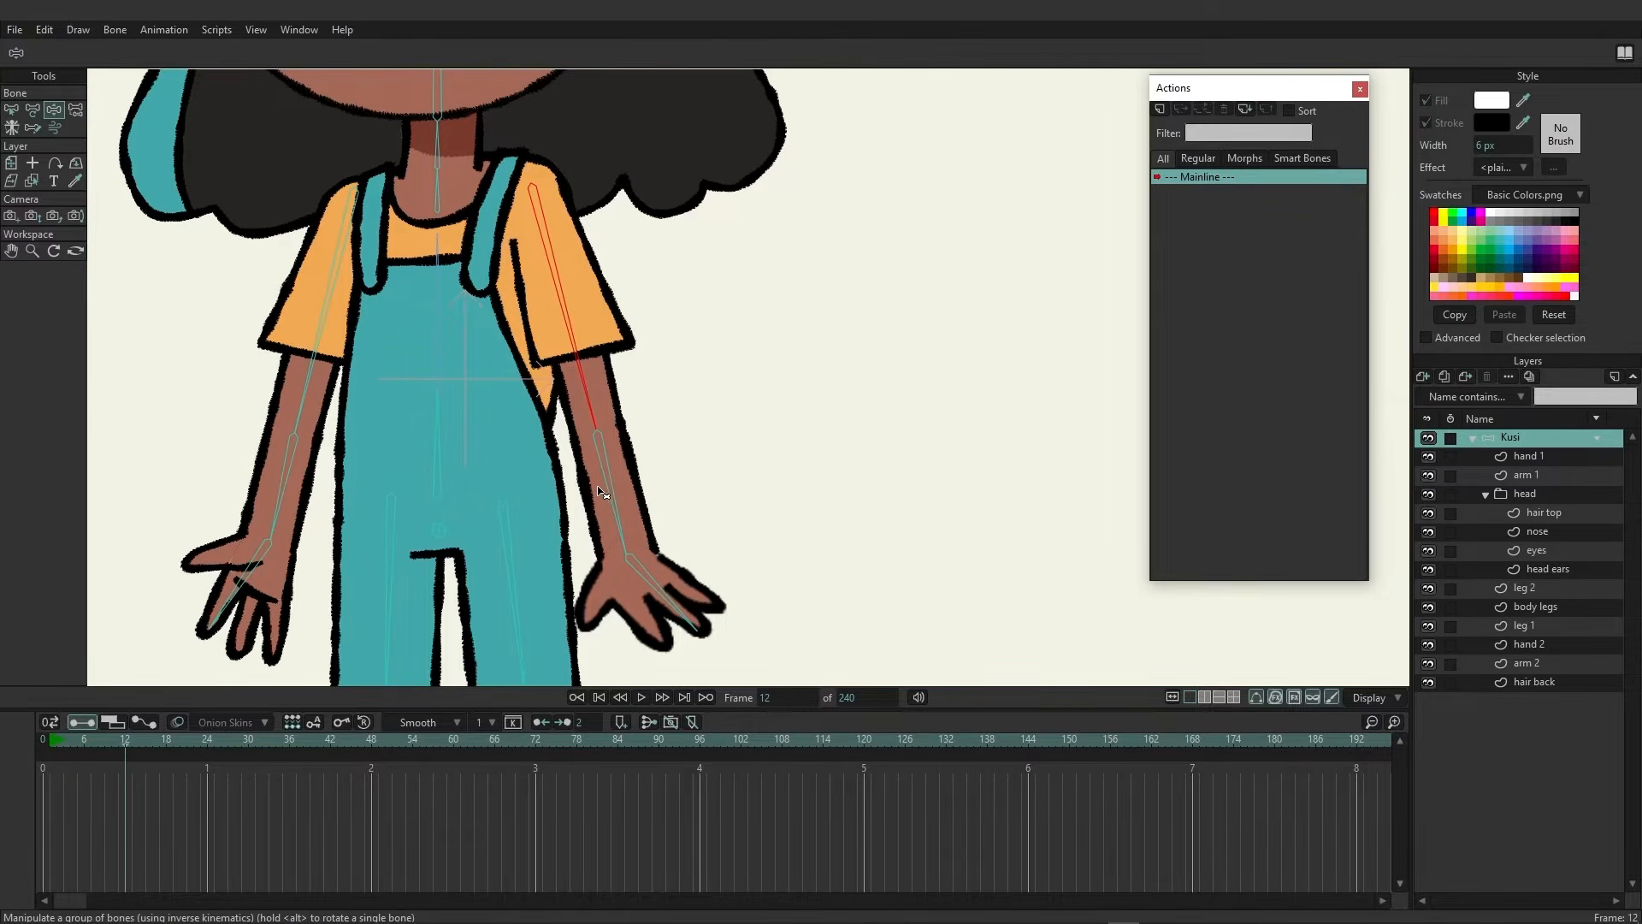
{"action": "left_click_drag", "start_coordinate": [603, 493], "coordinate": [541, 421]}
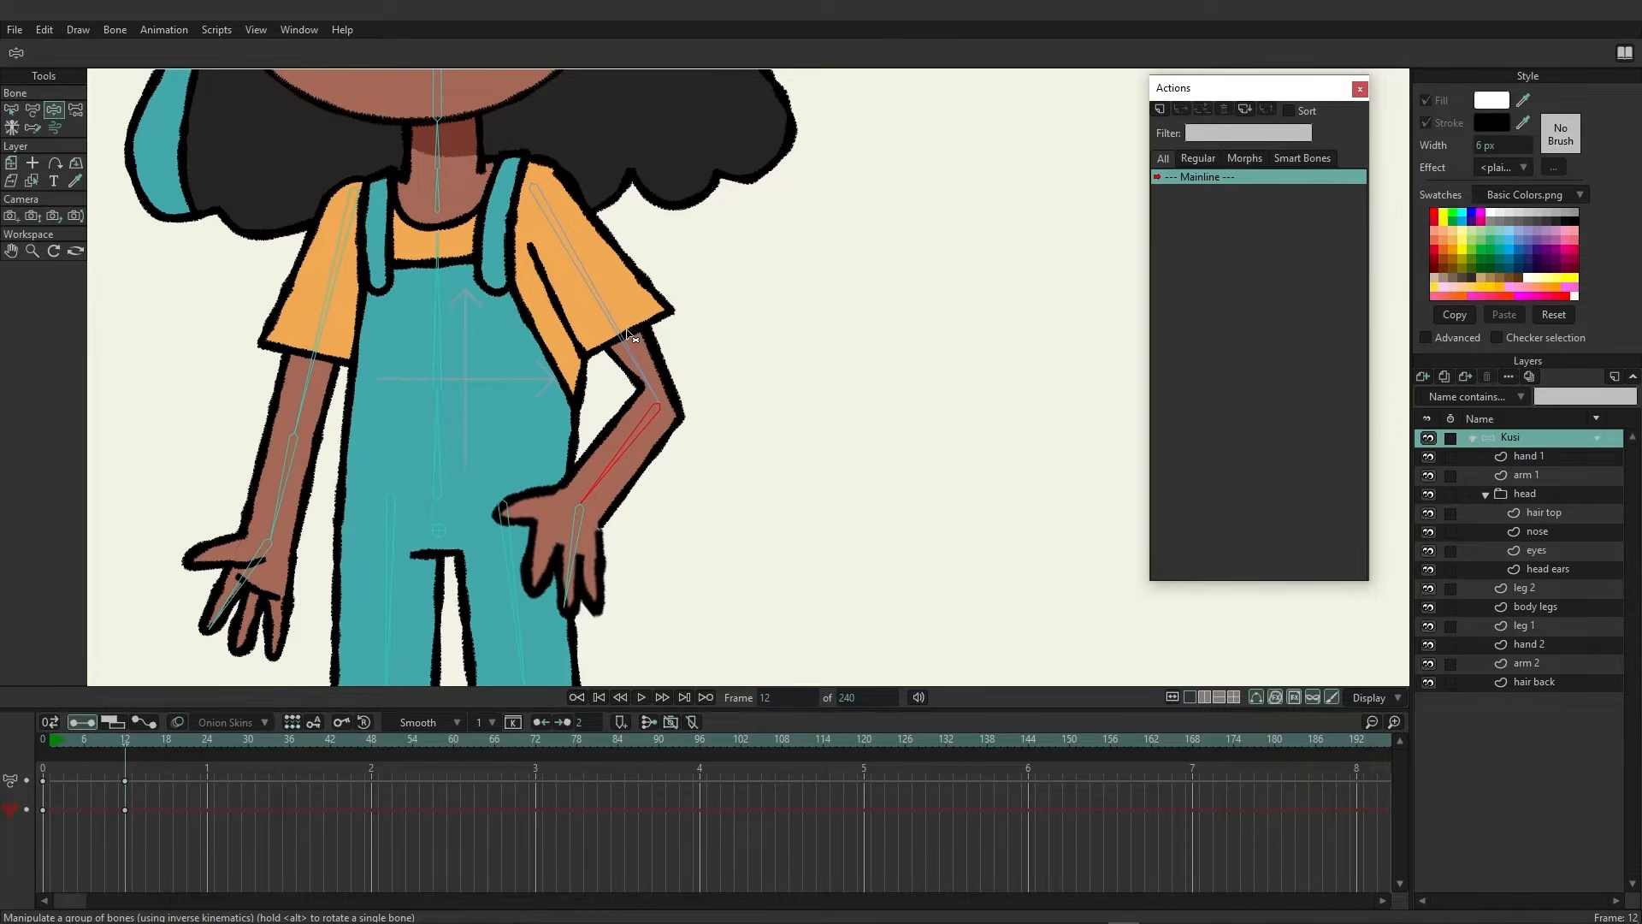
{"action": "left_click_drag", "start_coordinate": [111, 768], "coordinate": [175, 827]}
{"action": "key", "text": "Delete"}
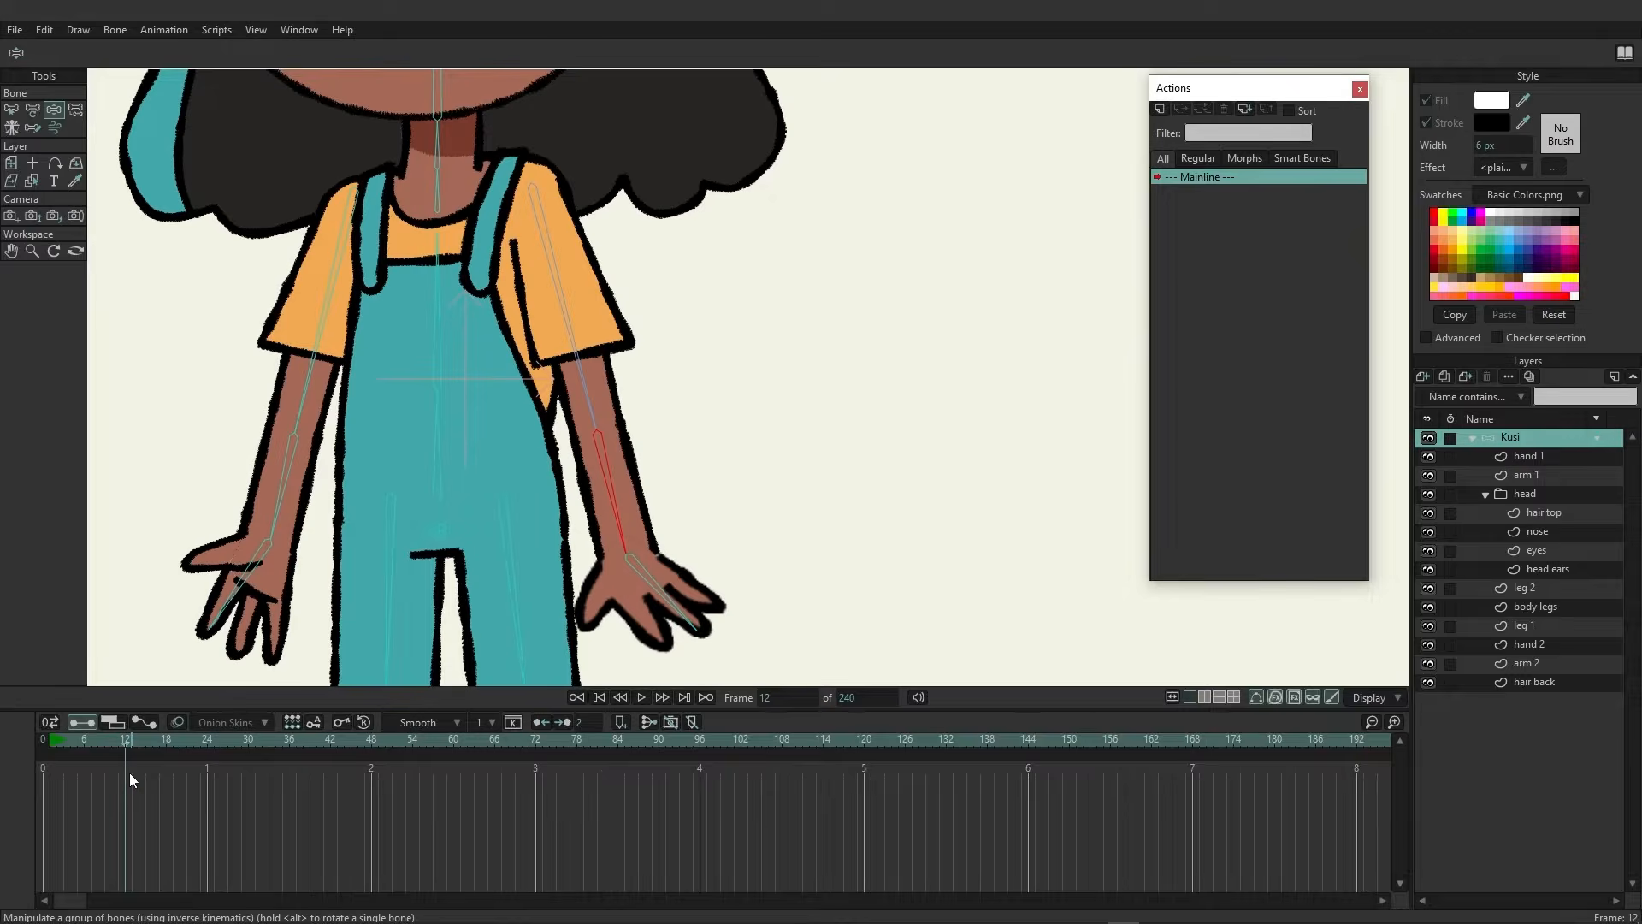
{"action": "left_click", "coordinate": [45, 738]}
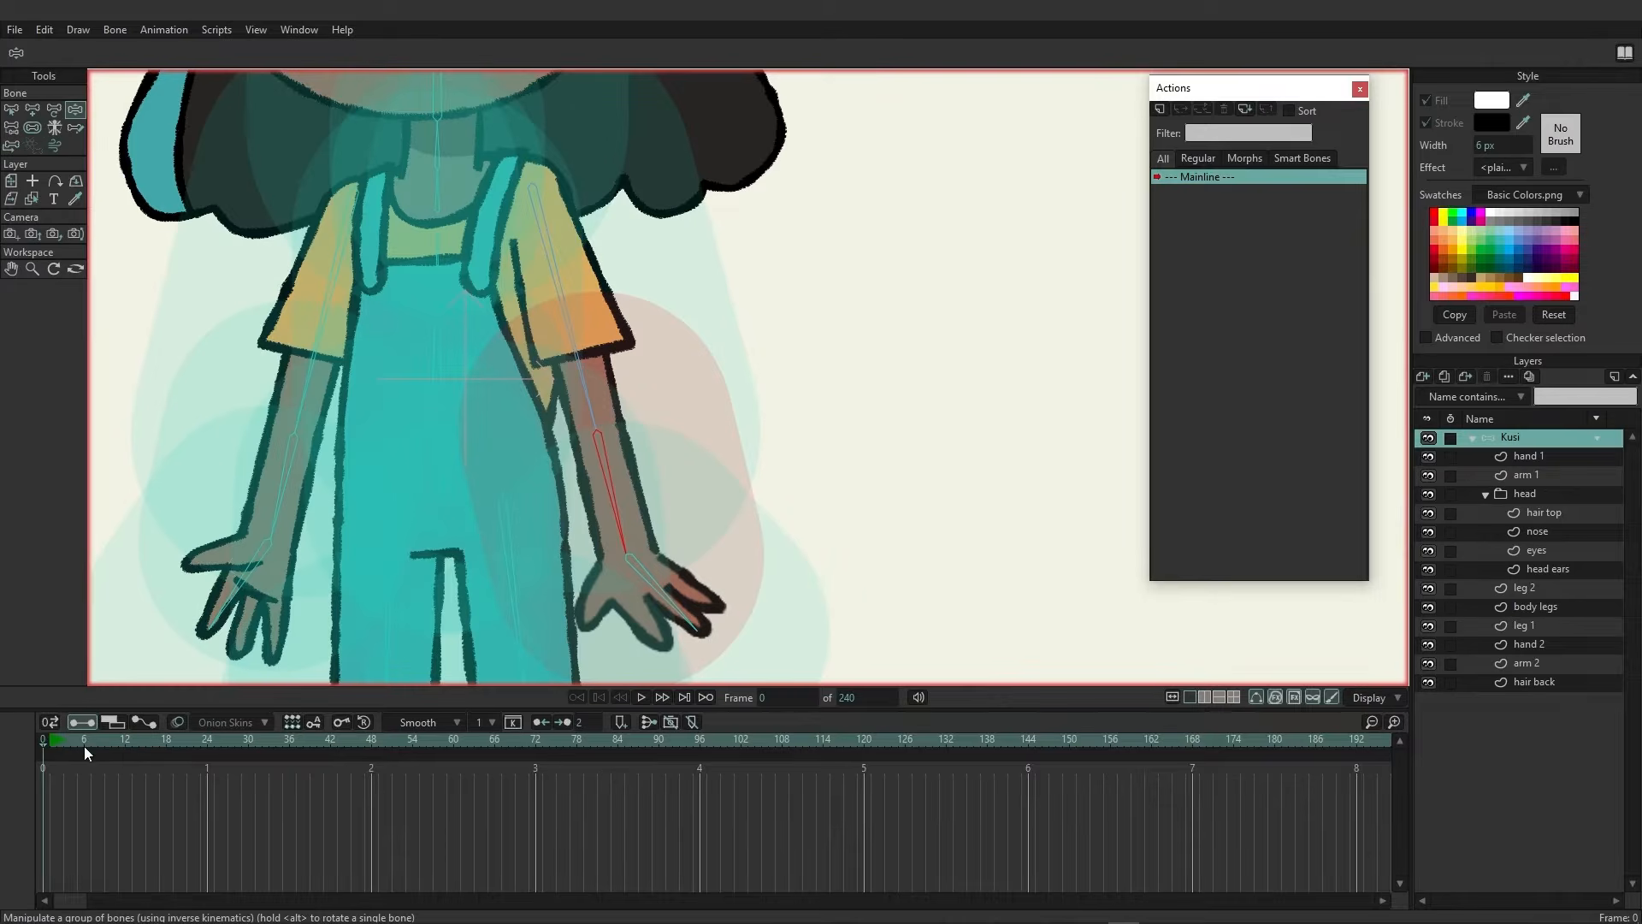
Bind the head group layer to the head bone with Bind Layer, after checking its hair top, nose, eyes and head ears sublayers
{"action": "left_click", "coordinate": [1526, 494]}
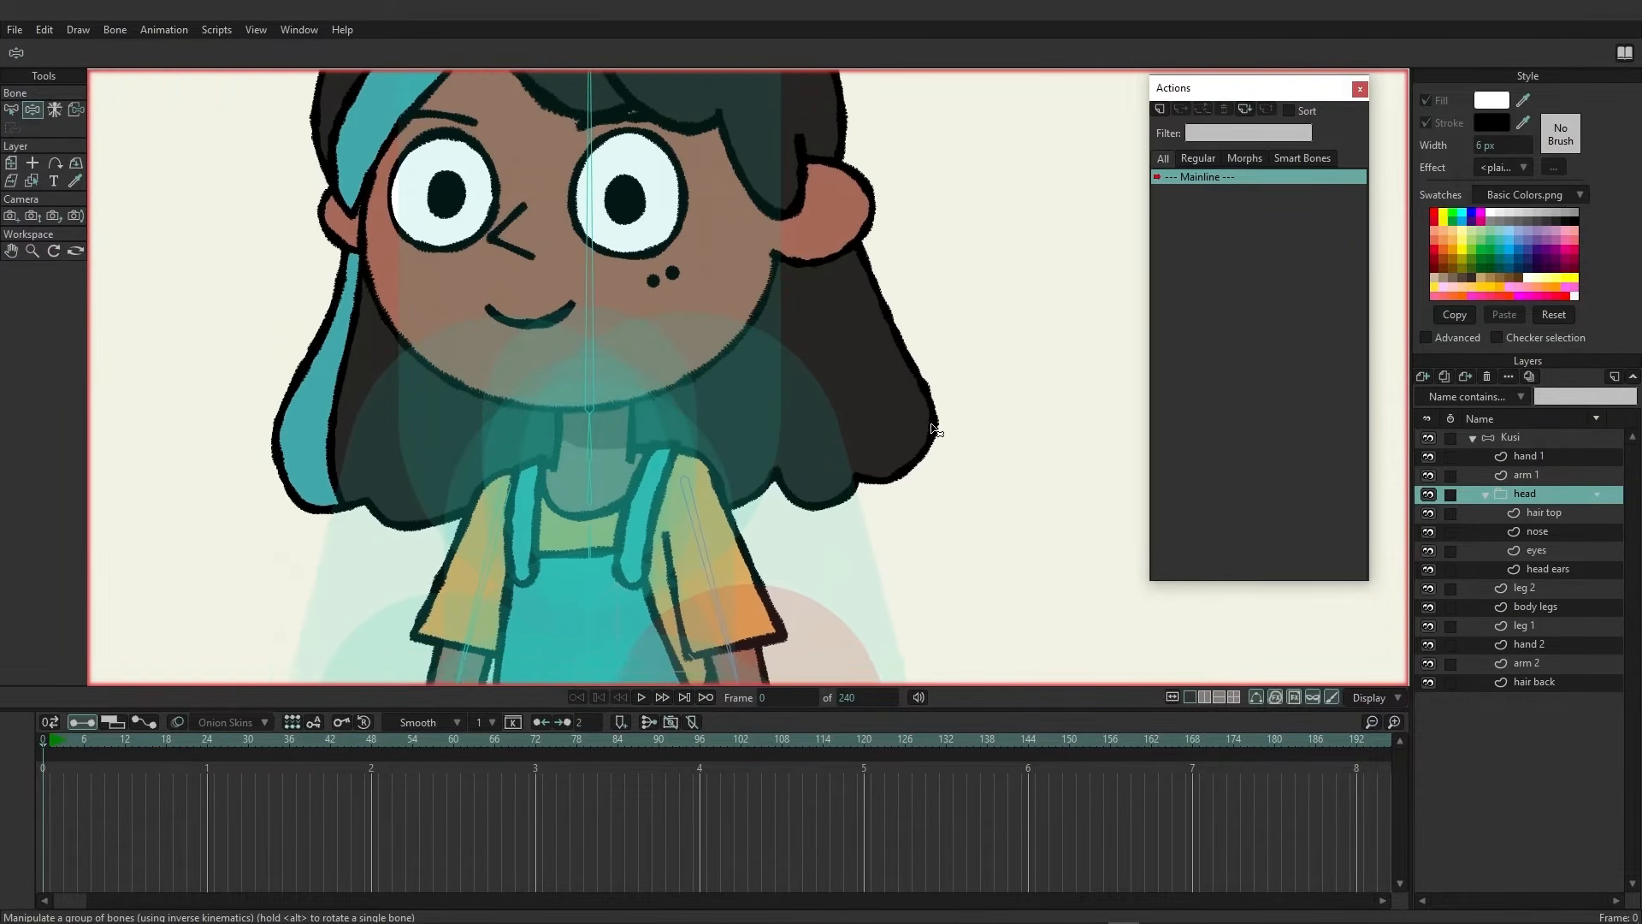
{"action": "left_click_drag", "start_coordinate": [932, 427], "coordinate": [858, 536]}
{"action": "left_click_drag", "start_coordinate": [848, 433], "coordinate": [960, 491]}
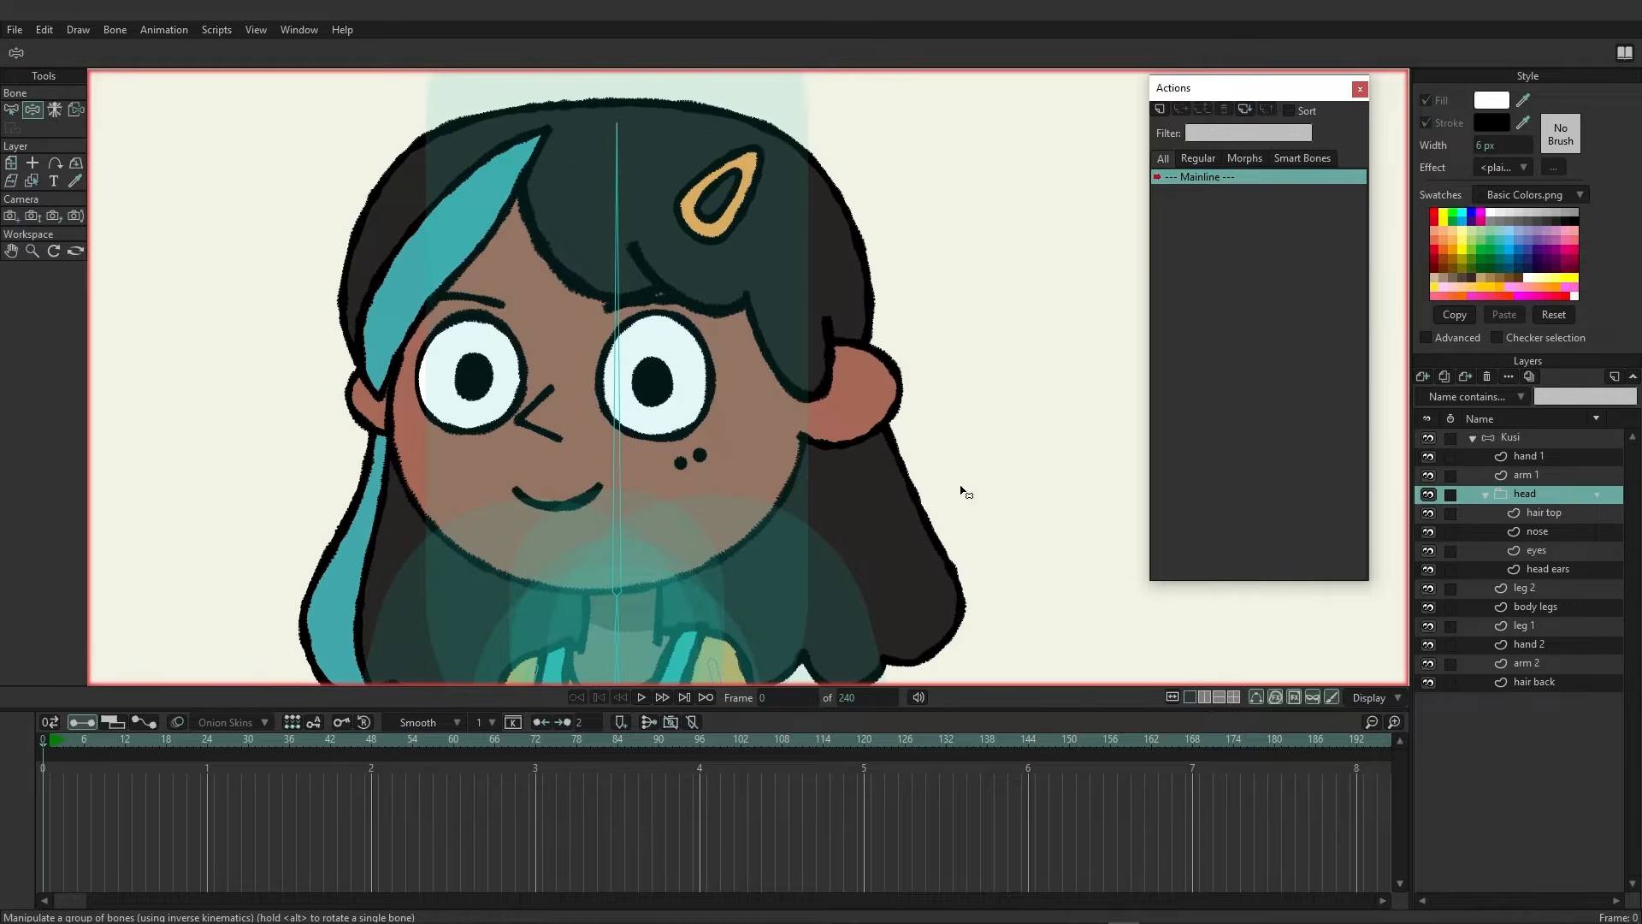
{"action": "scroll", "coordinate": [960, 491], "scroll_direction": "down", "scroll_amount": 2}
{"action": "left_click_drag", "start_coordinate": [780, 496], "coordinate": [681, 436]}
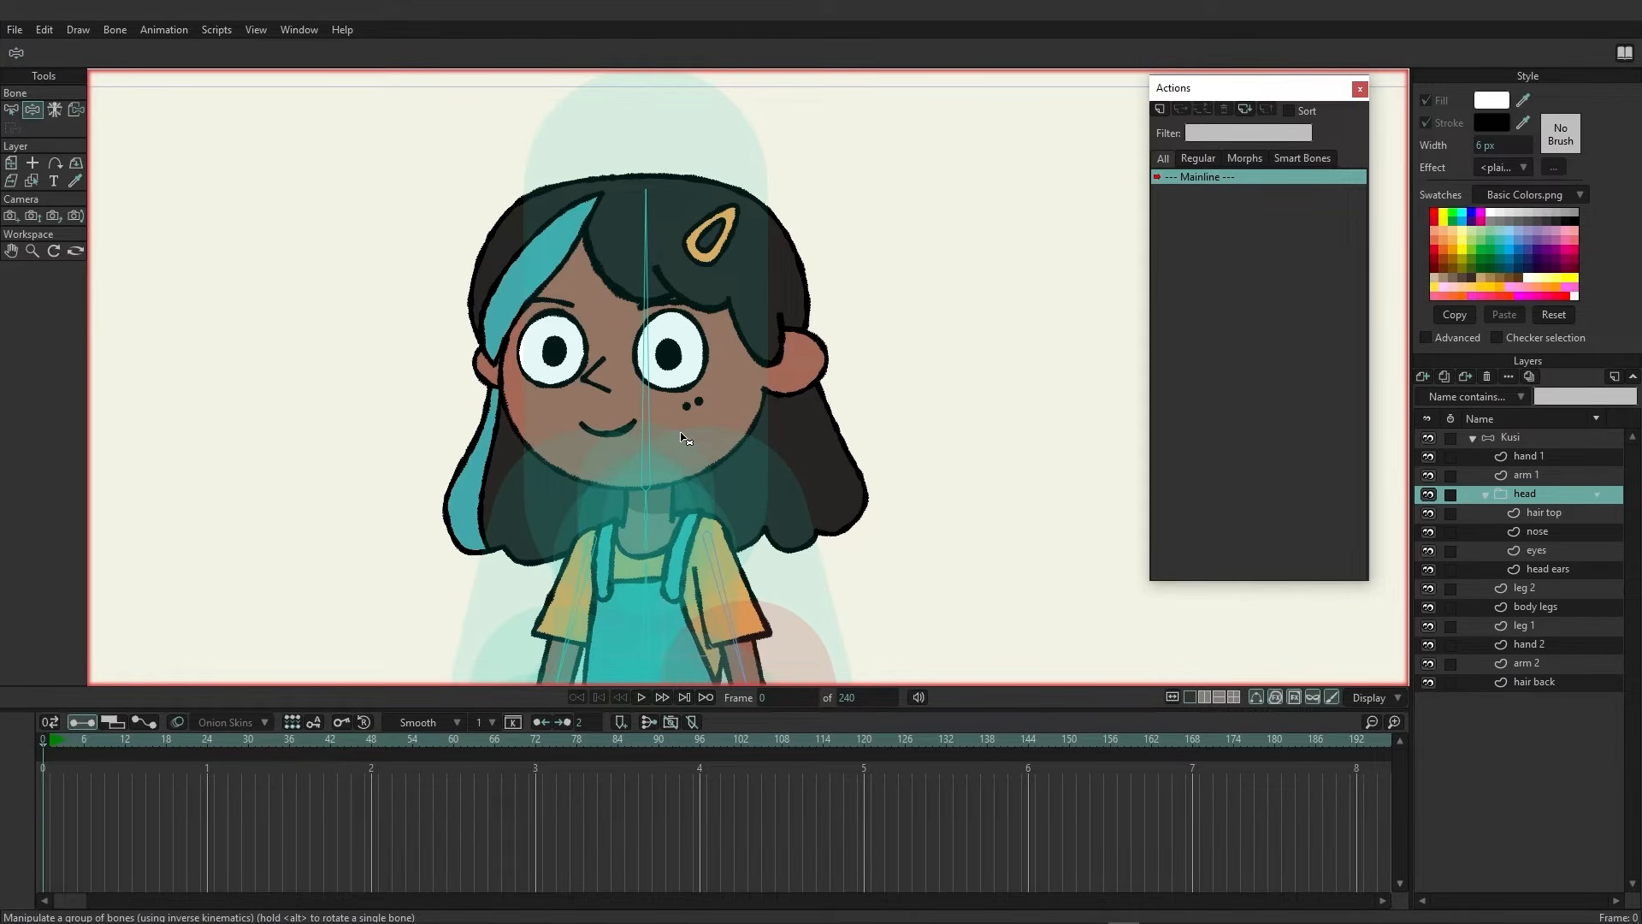
{"action": "left_click", "coordinate": [75, 110]}
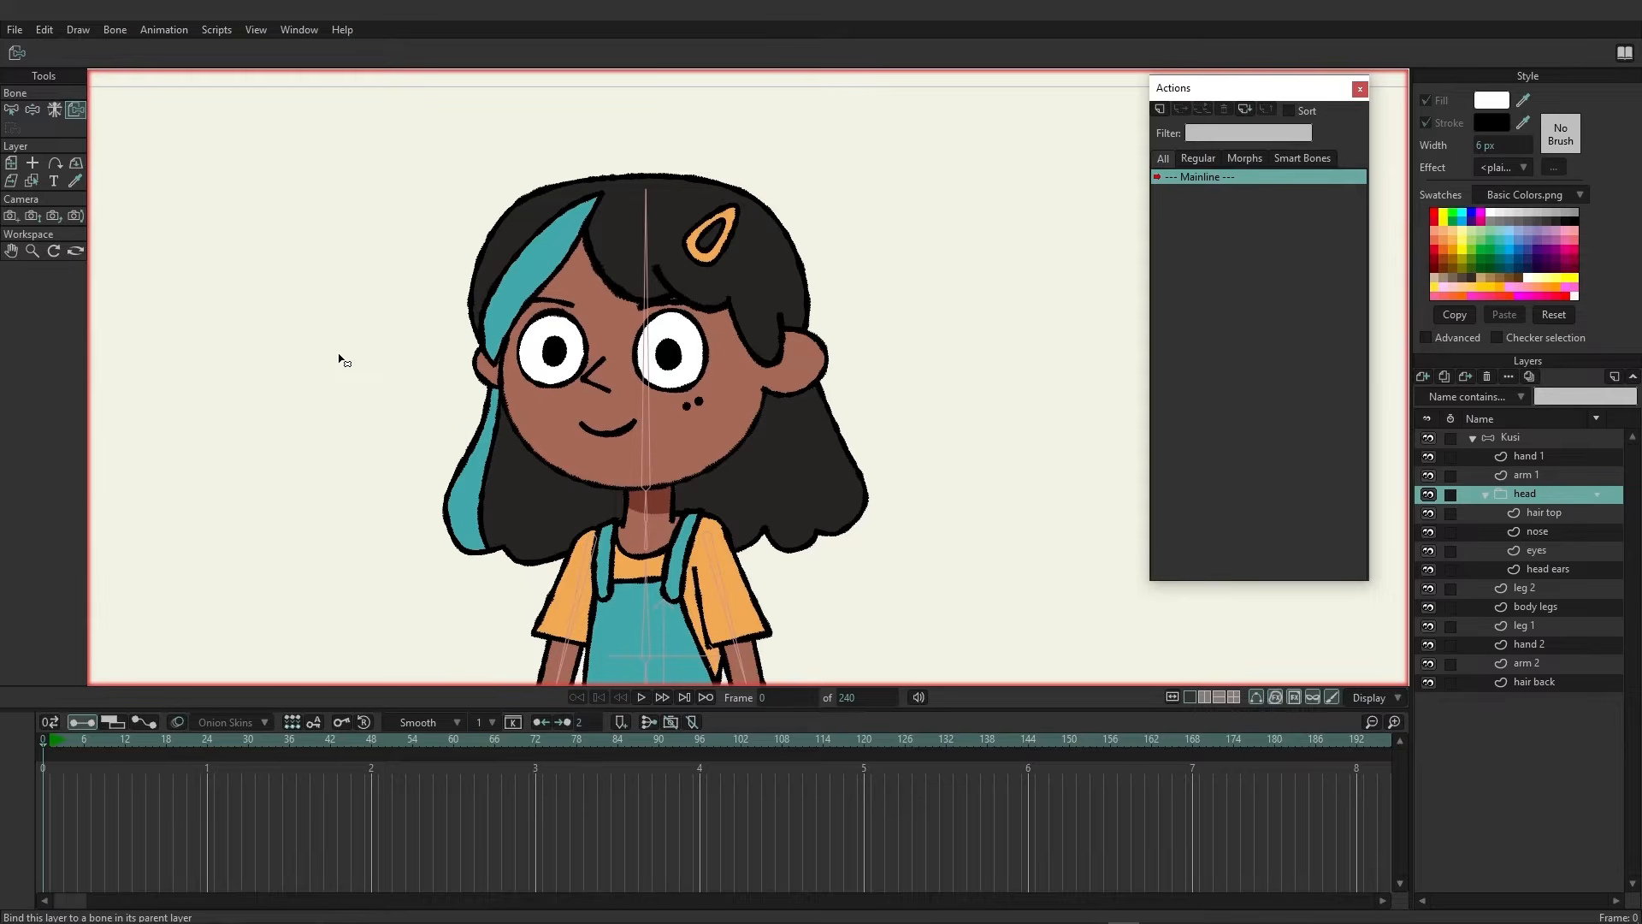
{"action": "left_click", "coordinate": [1557, 514]}
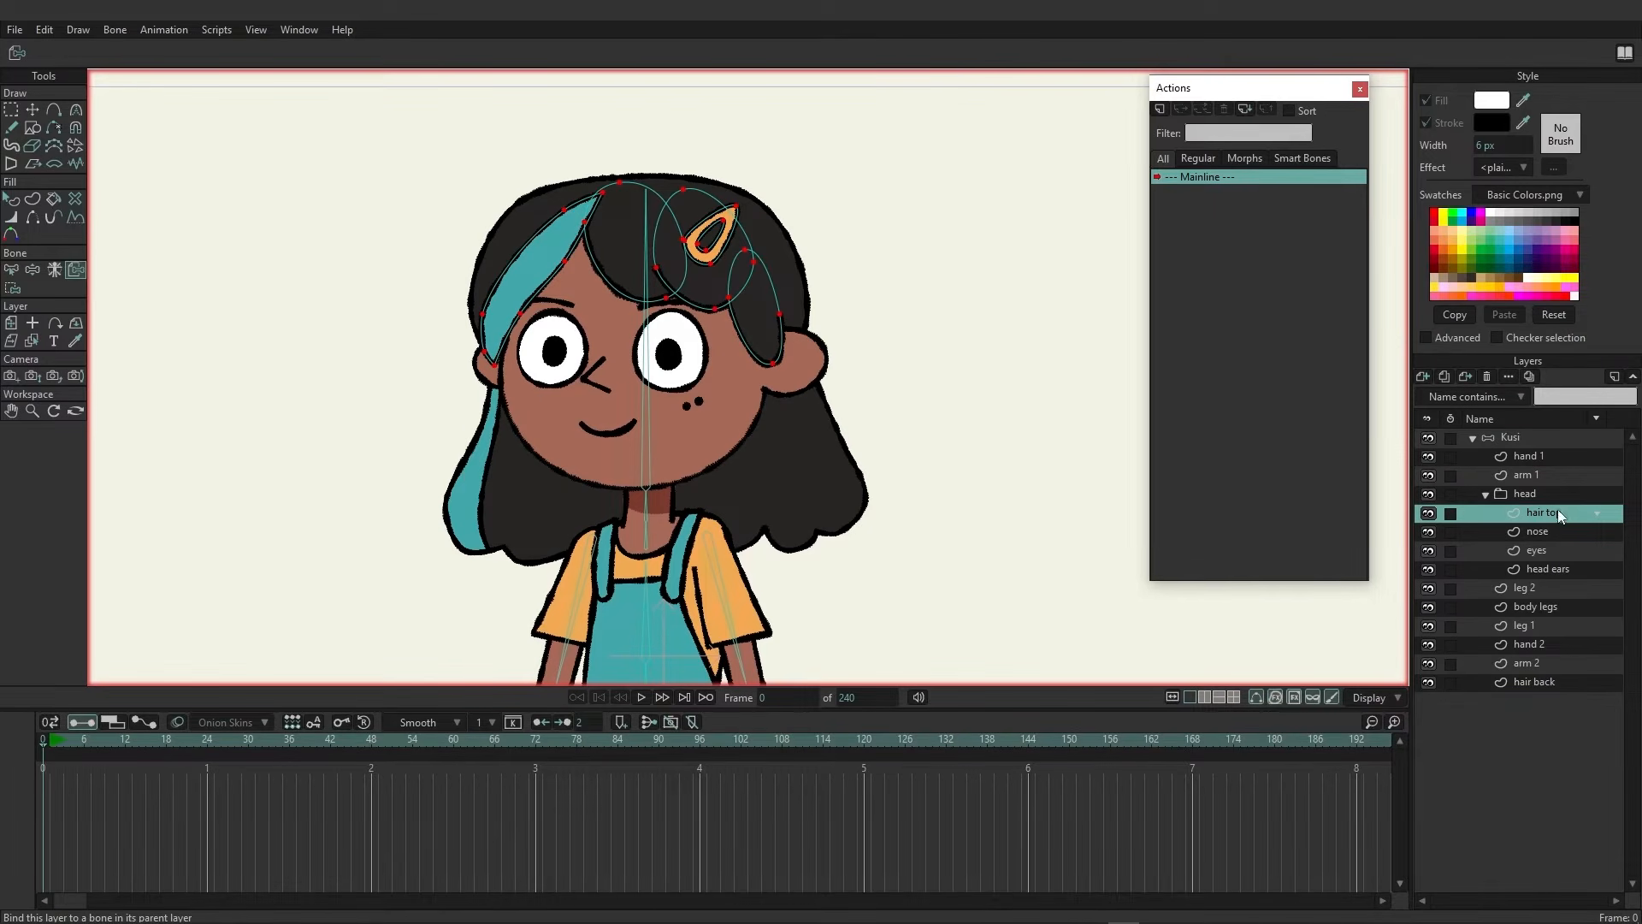
{"action": "left_click", "coordinate": [1544, 530]}
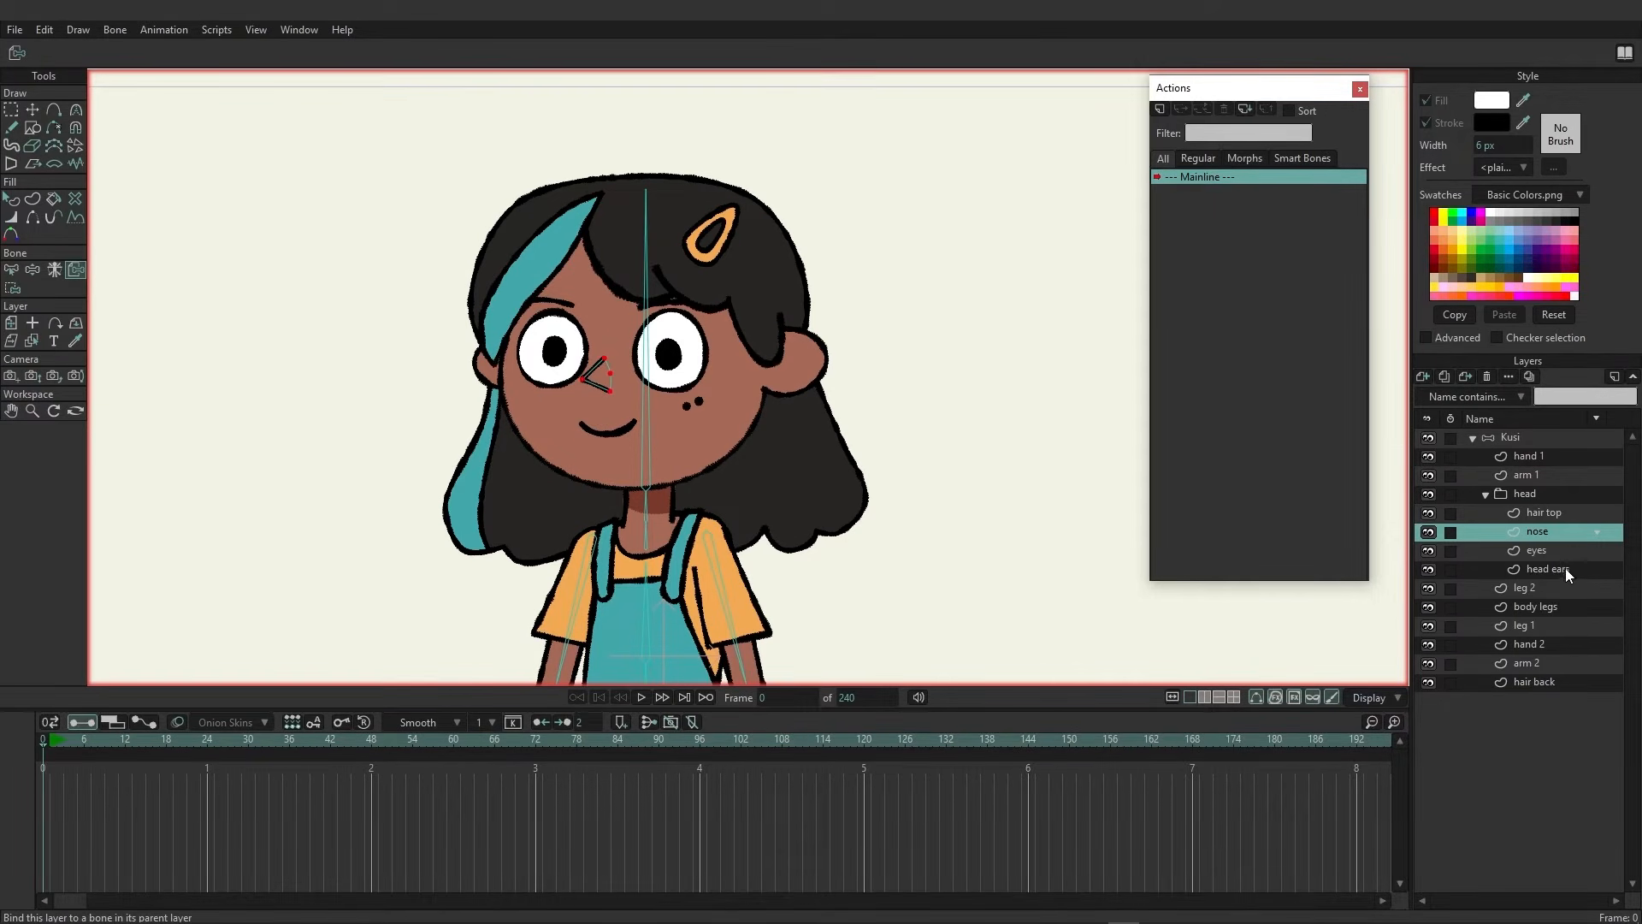
{"action": "left_click", "coordinate": [1555, 550]}
{"action": "left_click", "coordinate": [1558, 568]}
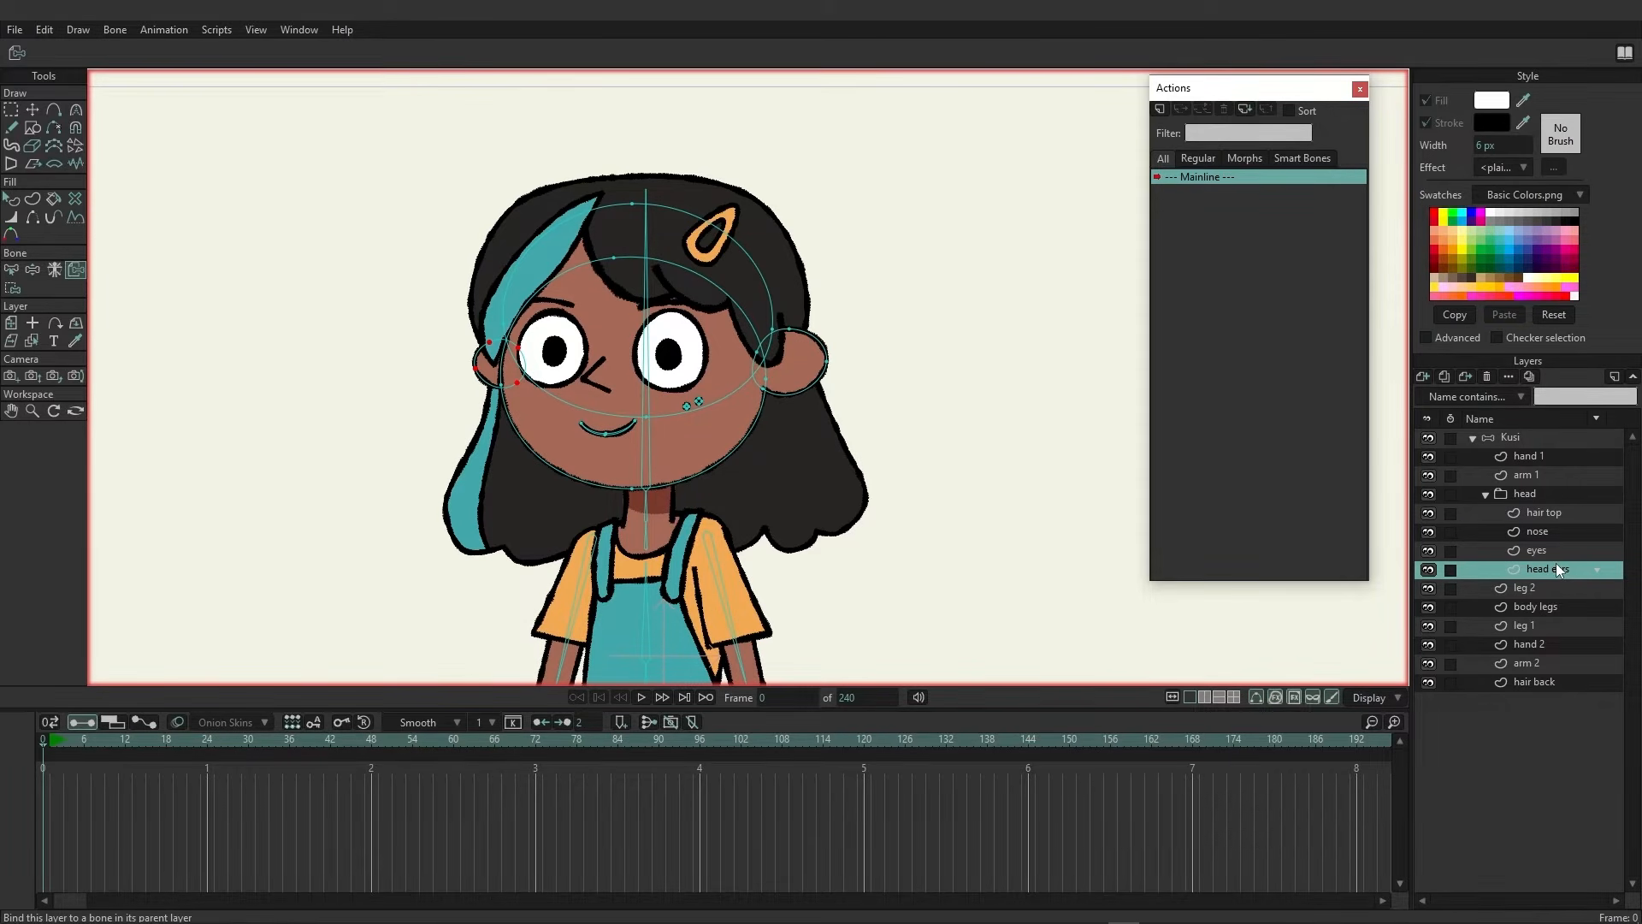
{"action": "left_click", "coordinate": [1517, 495]}
{"action": "left_click", "coordinate": [657, 268]}
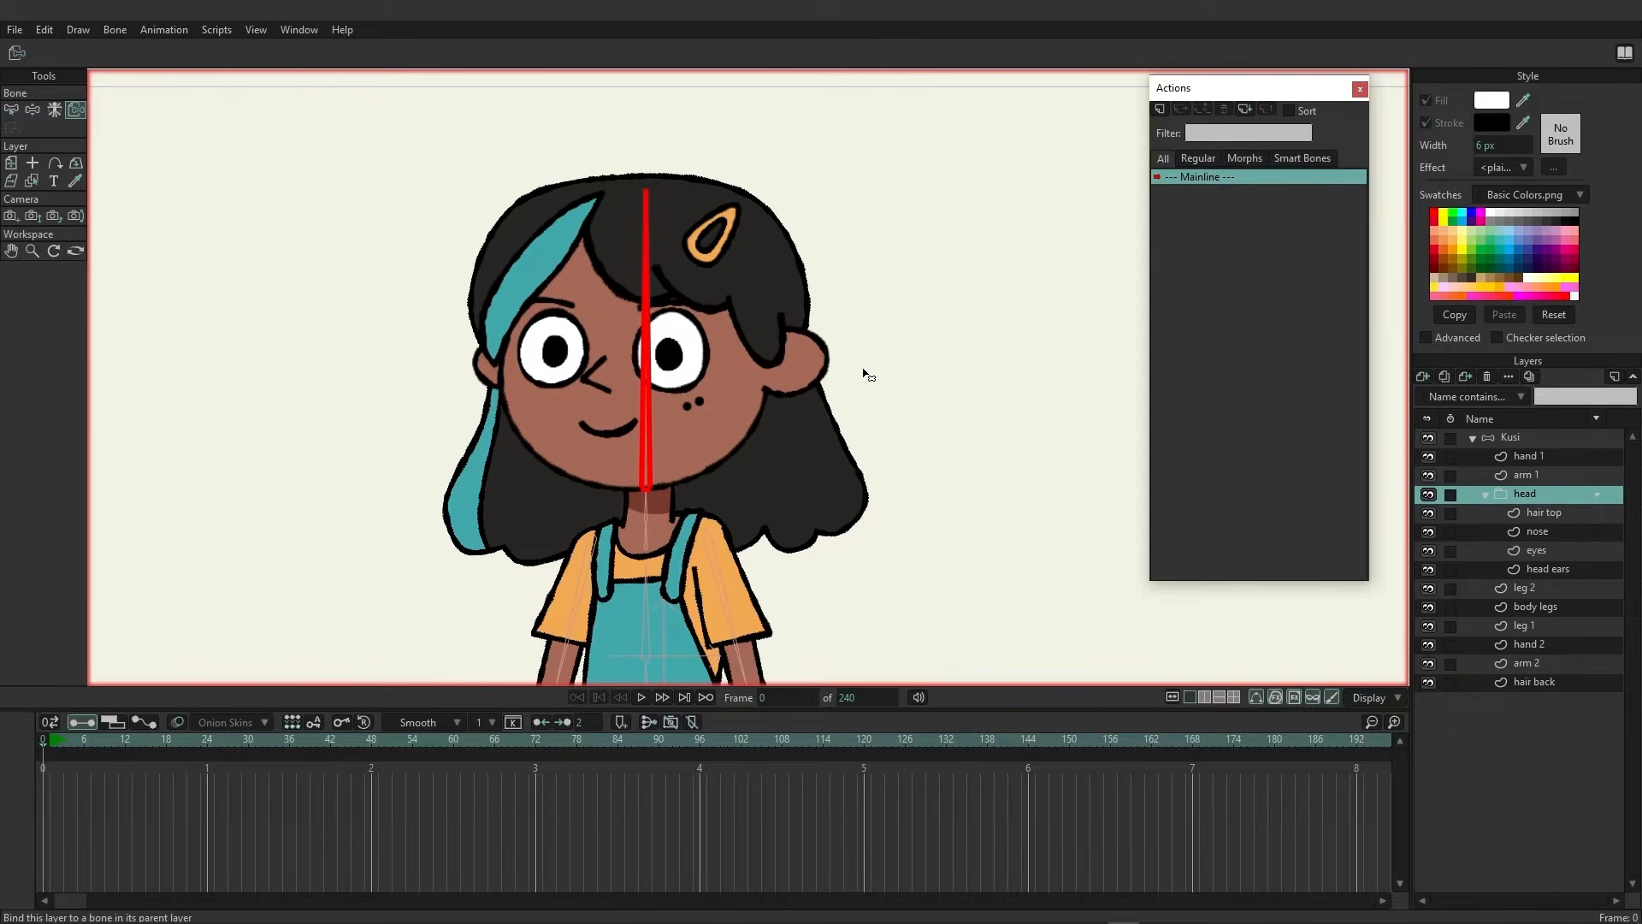
On the leg 2 layer, select the thigh bone and bind all of the leg's points to it
{"action": "left_click", "coordinate": [1517, 586]}
{"action": "scroll", "coordinate": [967, 513], "scroll_direction": "down", "scroll_amount": 6}
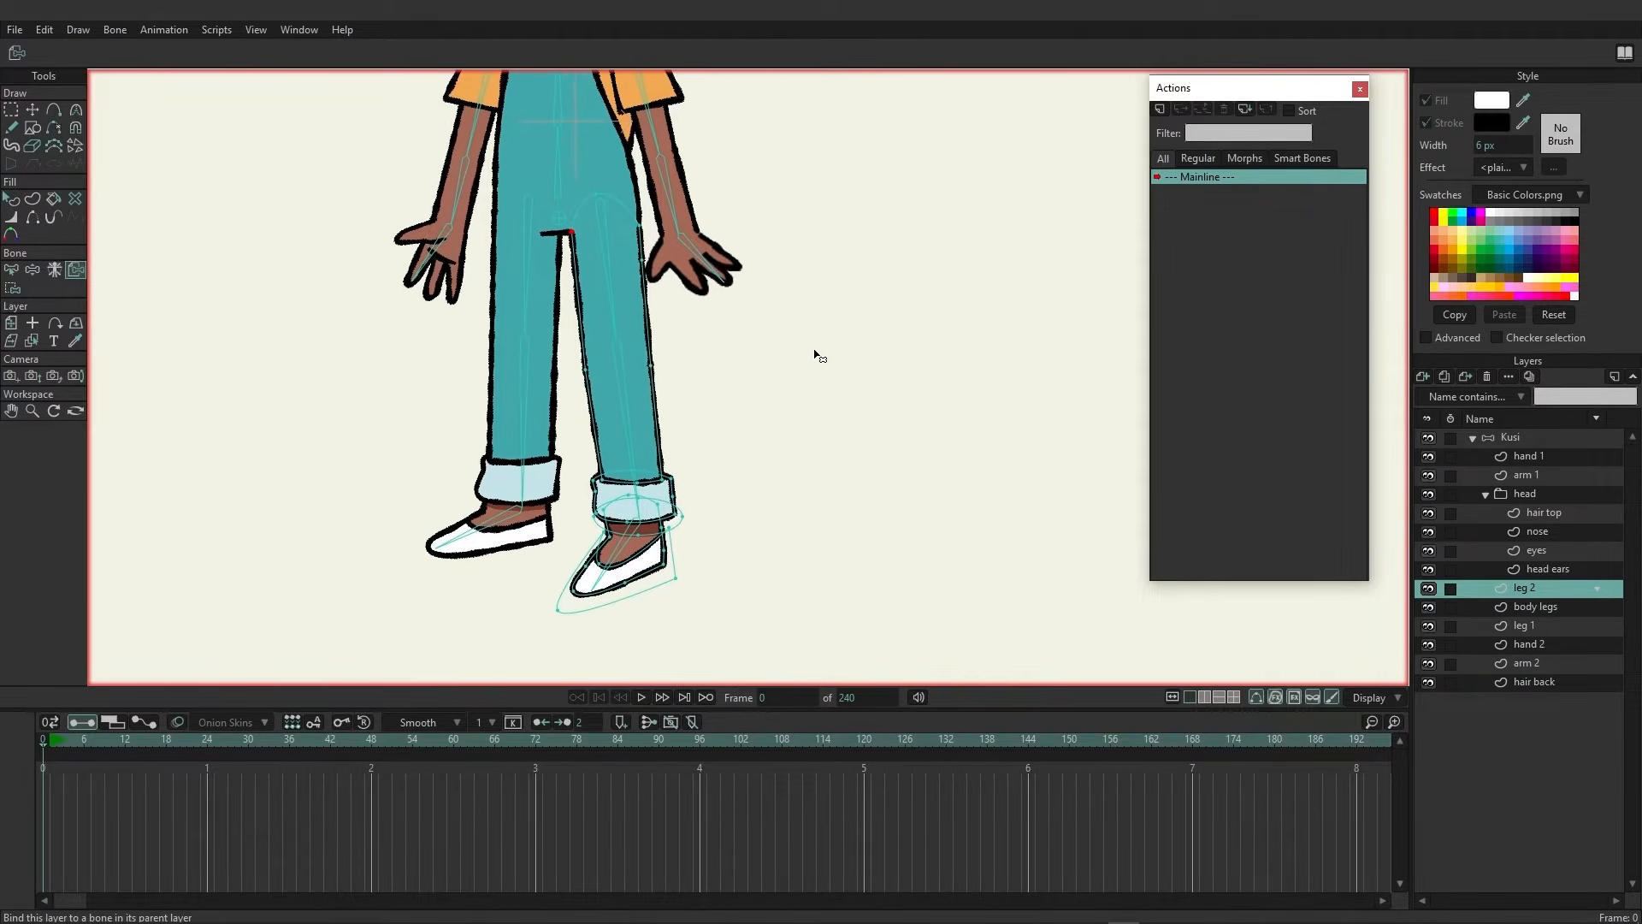
{"action": "left_click", "coordinate": [12, 290]}
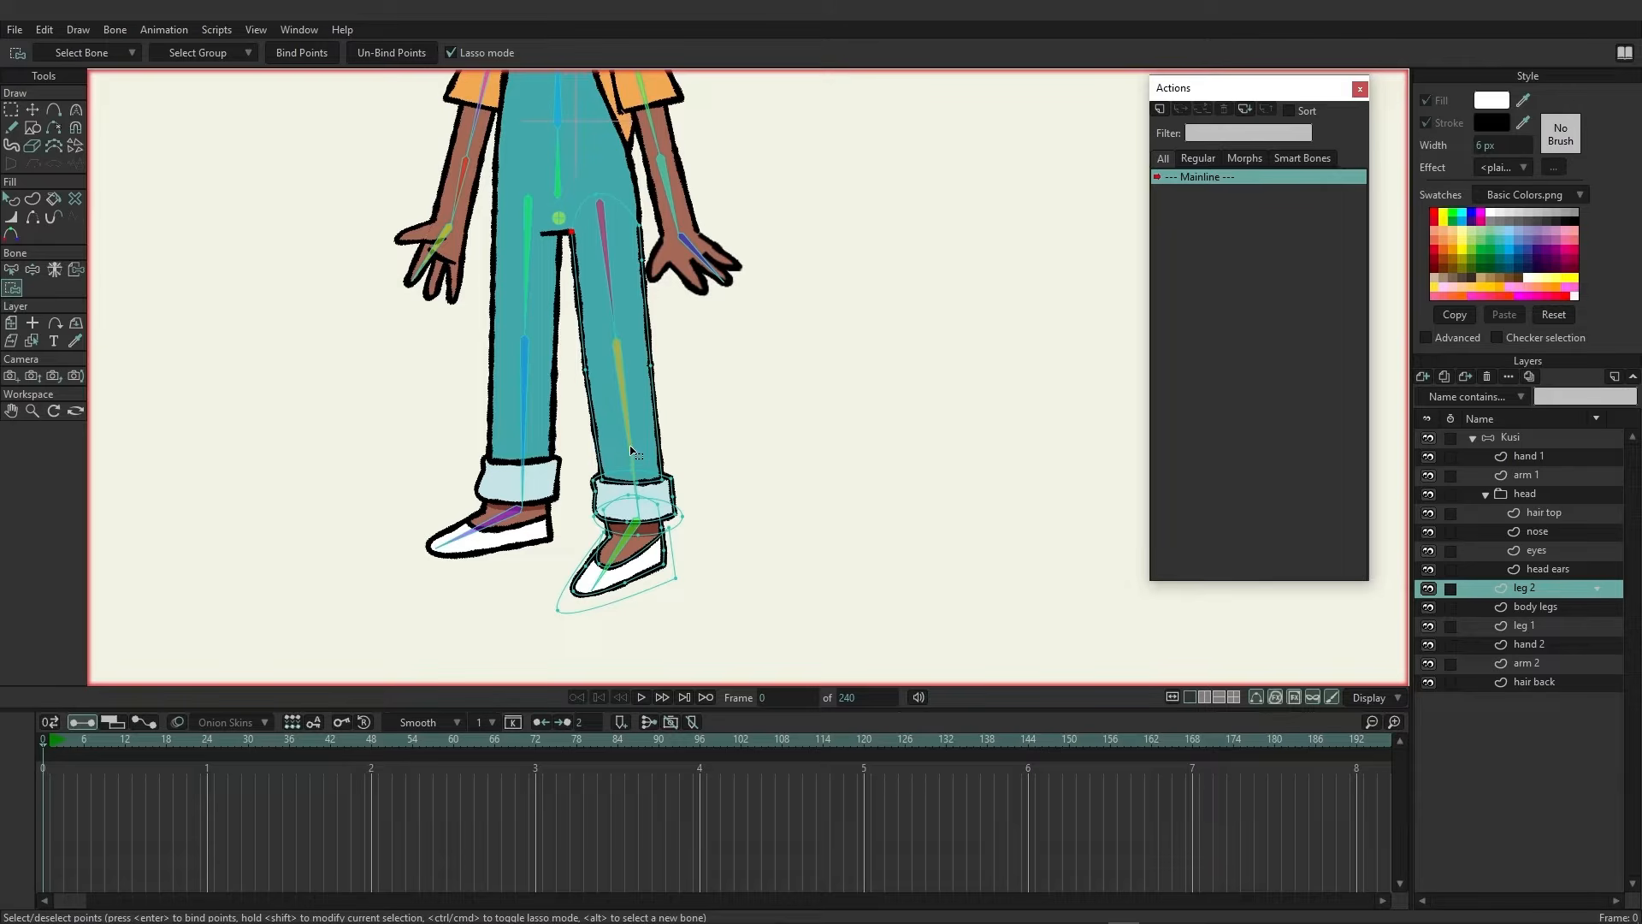
{"action": "left_click", "coordinate": [605, 236], "text": "alt"}
{"action": "key", "text": "ctrl+a"}
{"action": "left_click", "coordinate": [302, 53]}
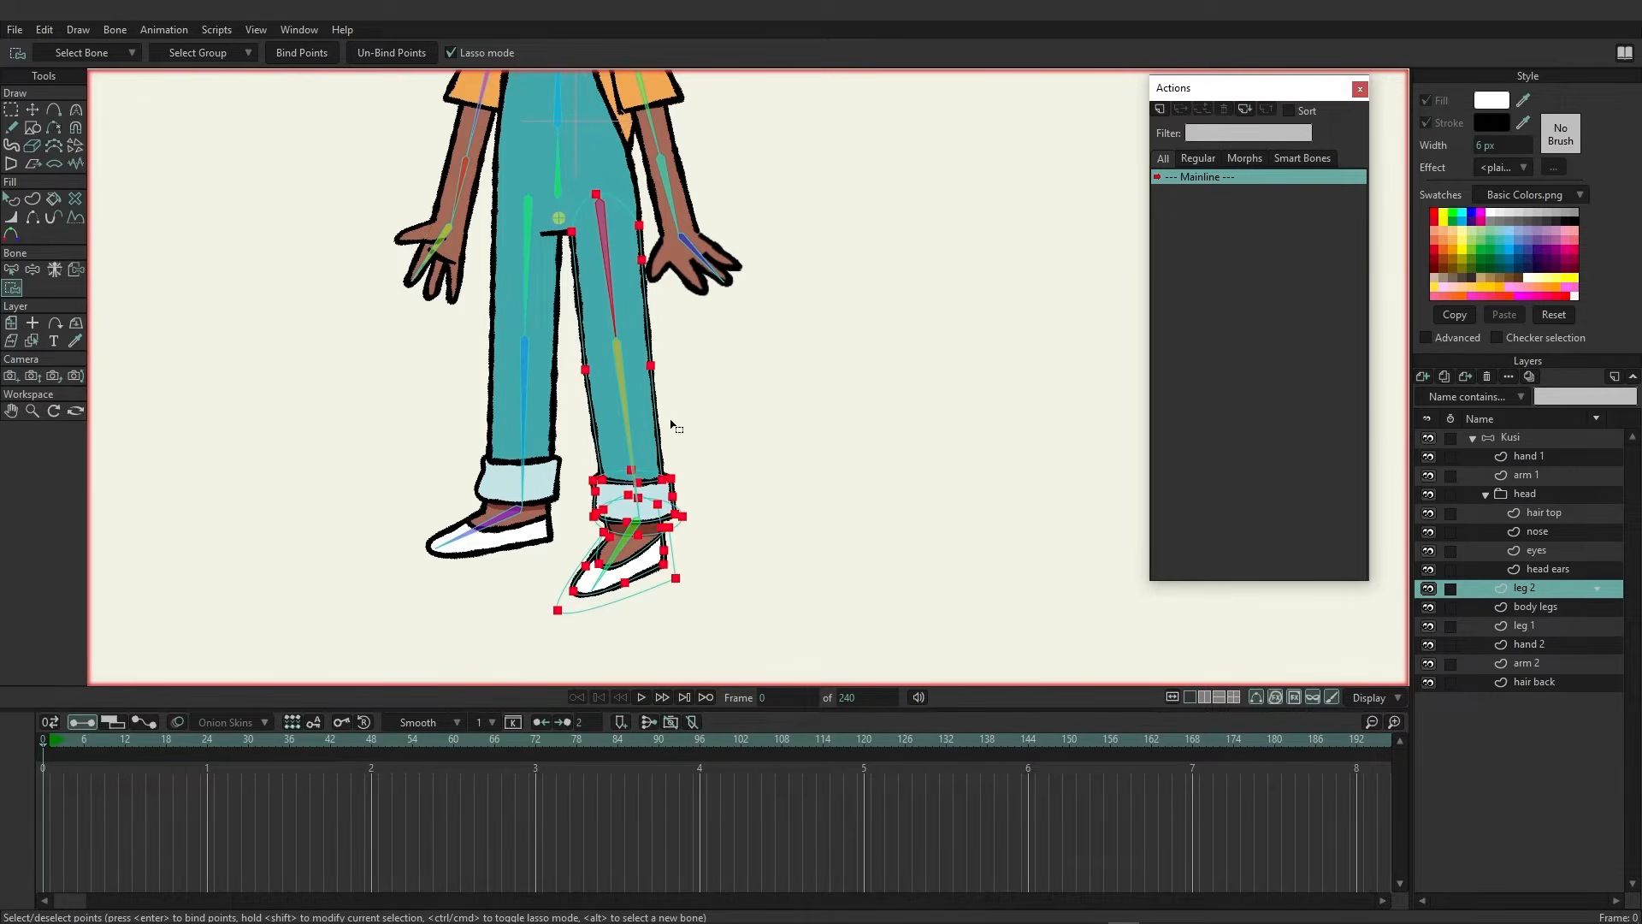
Select the lower-leg bone and bind the trouser cuff and shoe points to it
{"action": "left_click", "coordinate": [619, 367], "text": "alt"}
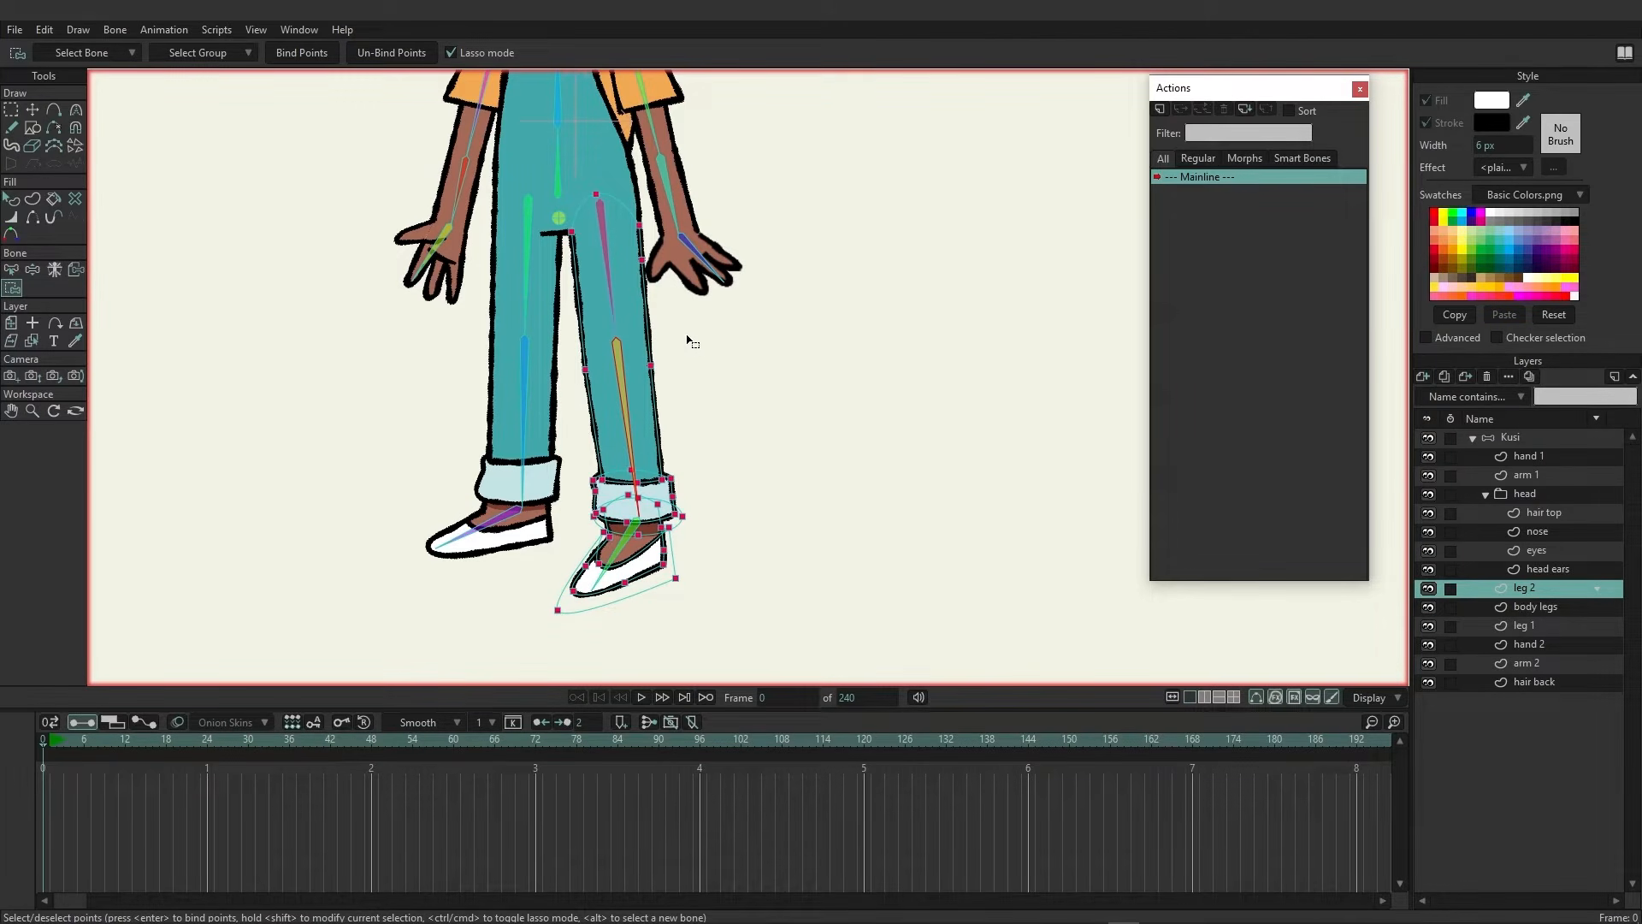
{"action": "mouse_move", "coordinate": [685, 335]}
{"action": "left_mouse_down"}
{"action": "mouse_move", "coordinate": [586, 329]}
{"action": "mouse_move", "coordinate": [546, 387]}
{"action": "mouse_move", "coordinate": [507, 559]}
{"action": "mouse_move", "coordinate": [529, 630]}
{"action": "mouse_move", "coordinate": [778, 599]}
{"action": "mouse_move", "coordinate": [694, 345]}
{"action": "left_mouse_up"}
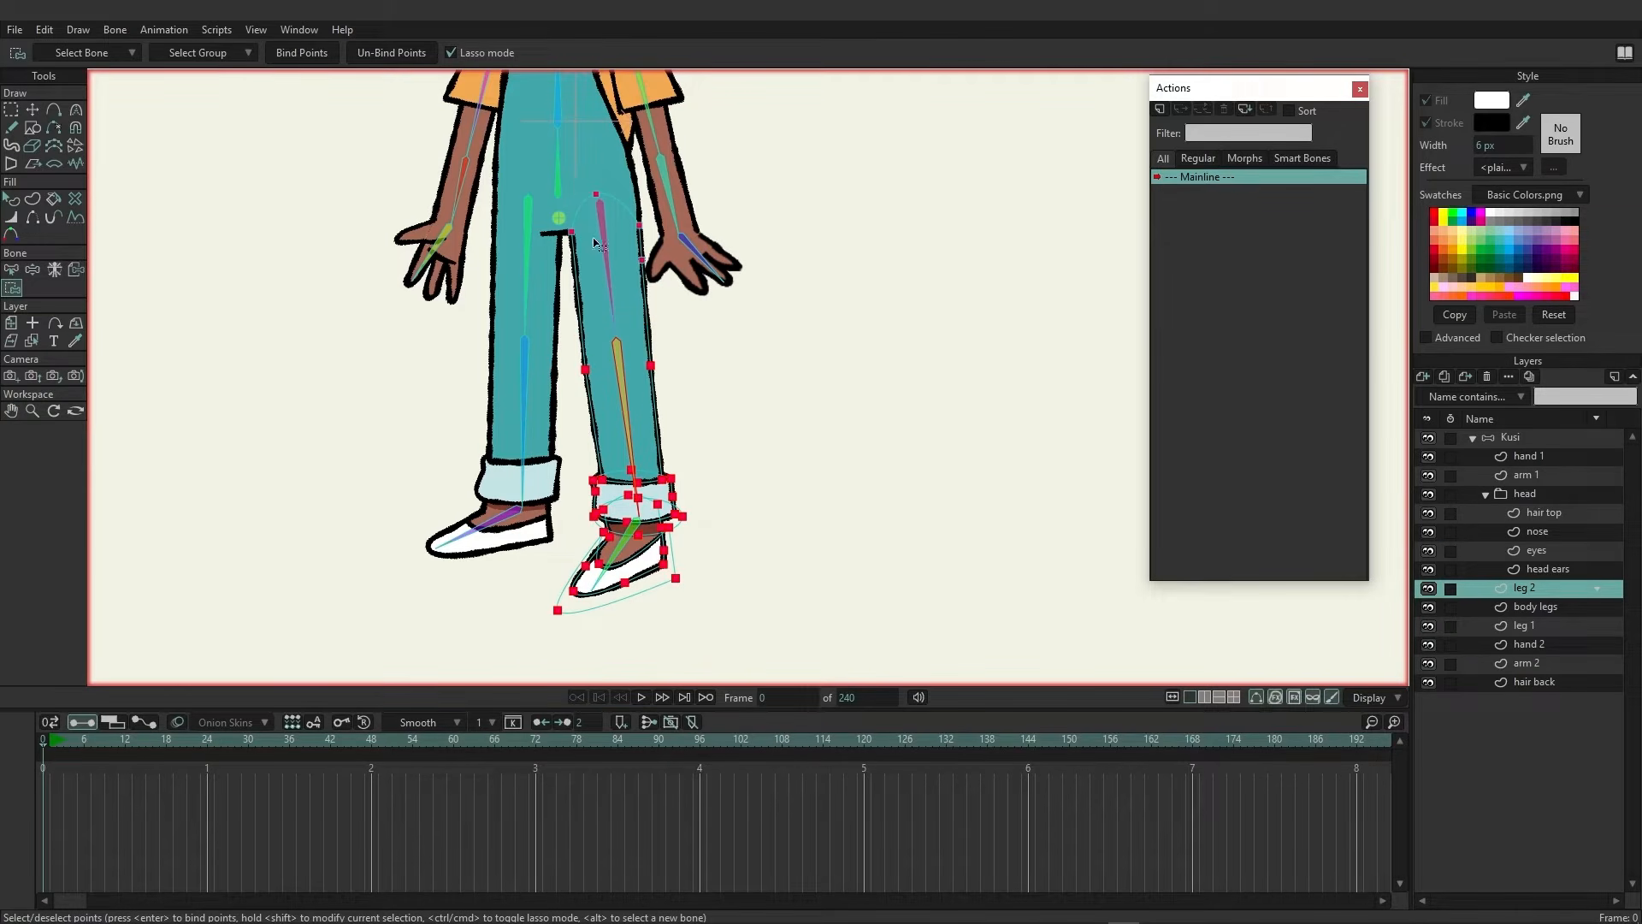
{"action": "left_click", "coordinate": [301, 55]}
Select the foot bone and bind the shoe points of leg 2 to it
{"action": "left_click", "coordinate": [619, 557]}
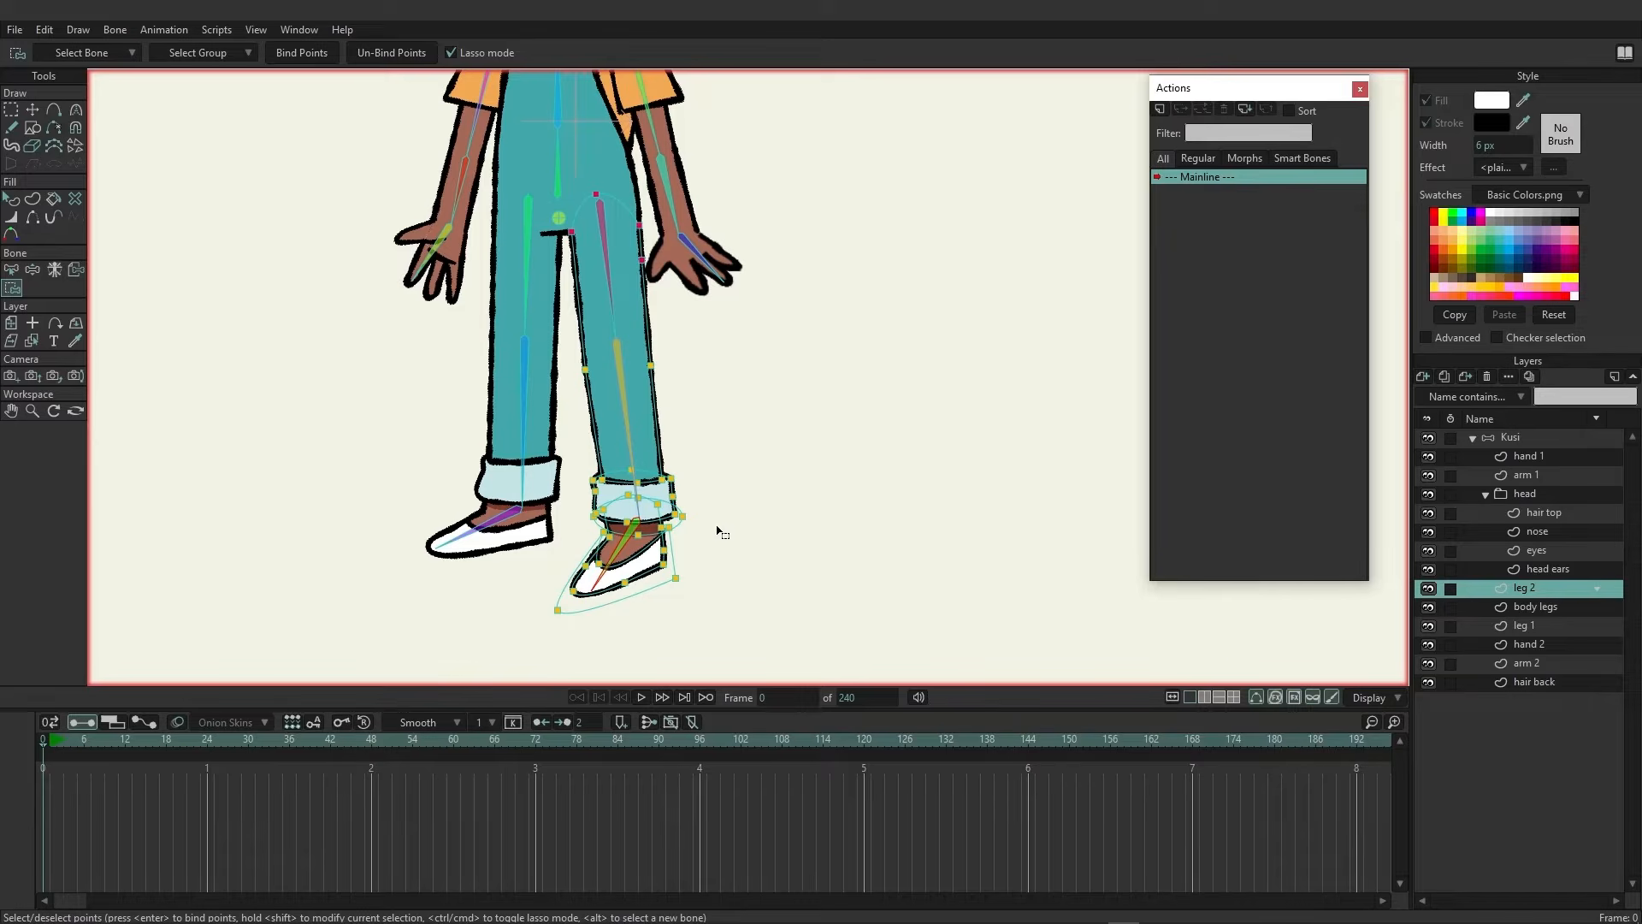
{"action": "mouse_move", "coordinate": [710, 508]}
{"action": "left_mouse_down"}
{"action": "mouse_move", "coordinate": [598, 508]}
{"action": "mouse_move", "coordinate": [568, 530]}
{"action": "mouse_move", "coordinate": [541, 587]}
{"action": "mouse_move", "coordinate": [558, 647]}
{"action": "mouse_move", "coordinate": [680, 612]}
{"action": "mouse_move", "coordinate": [707, 511]}
{"action": "left_mouse_up"}
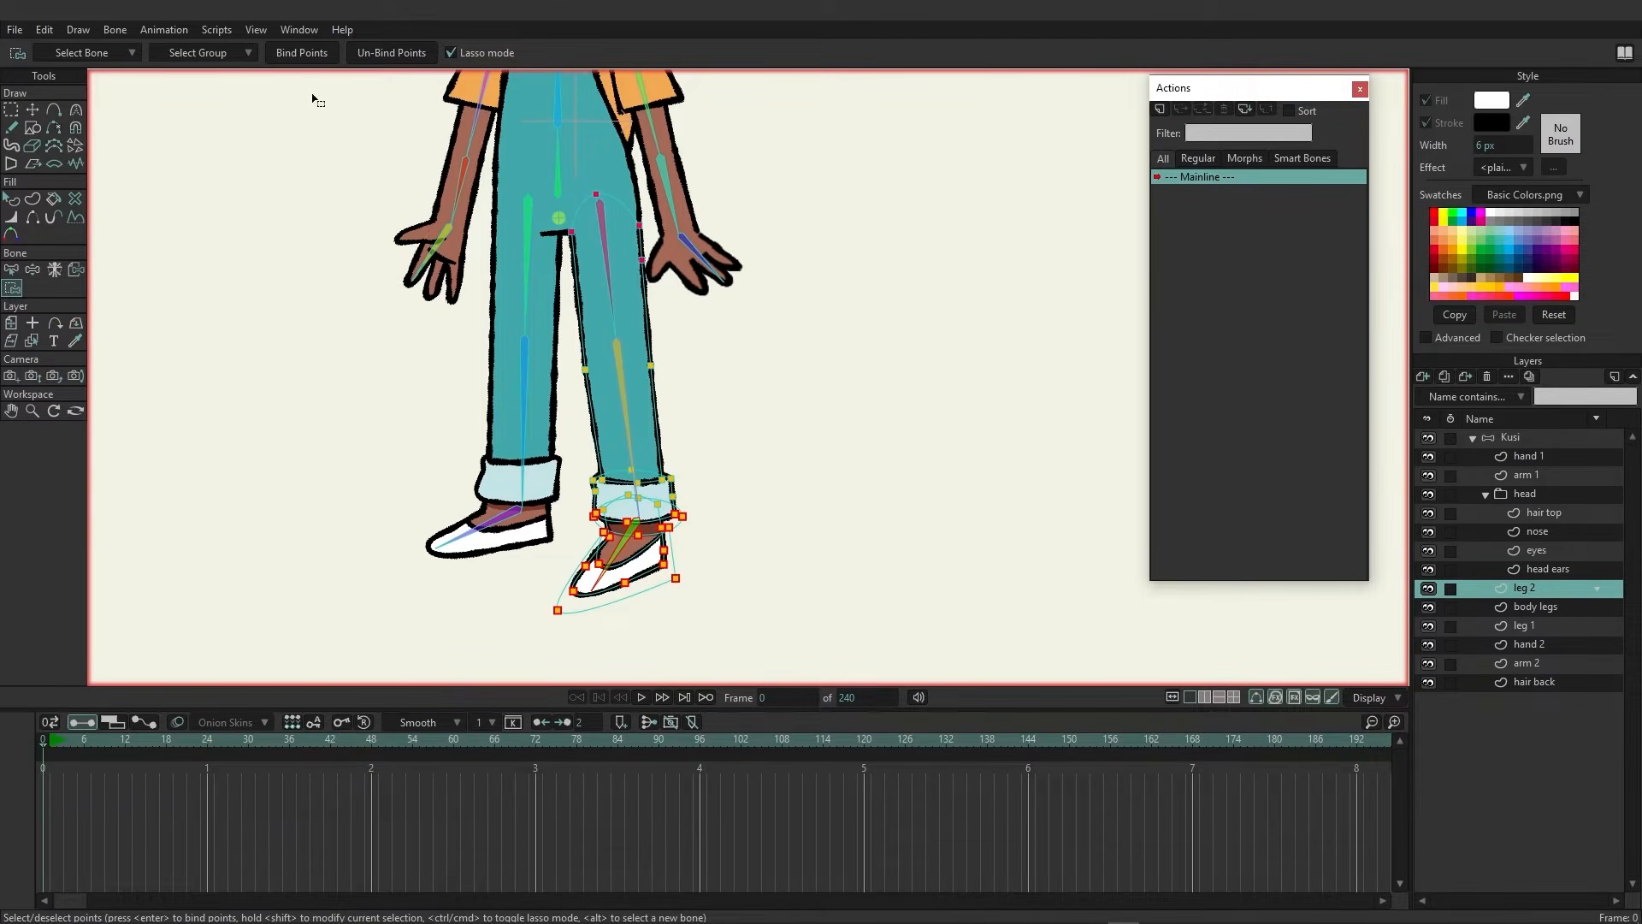
{"action": "left_click", "coordinate": [311, 59]}
On the body legs layer, select the torso bone and bind all the body's points to it
{"action": "left_click", "coordinate": [1539, 609]}
{"action": "scroll", "coordinate": [886, 419], "scroll_direction": "up", "scroll_amount": 3}
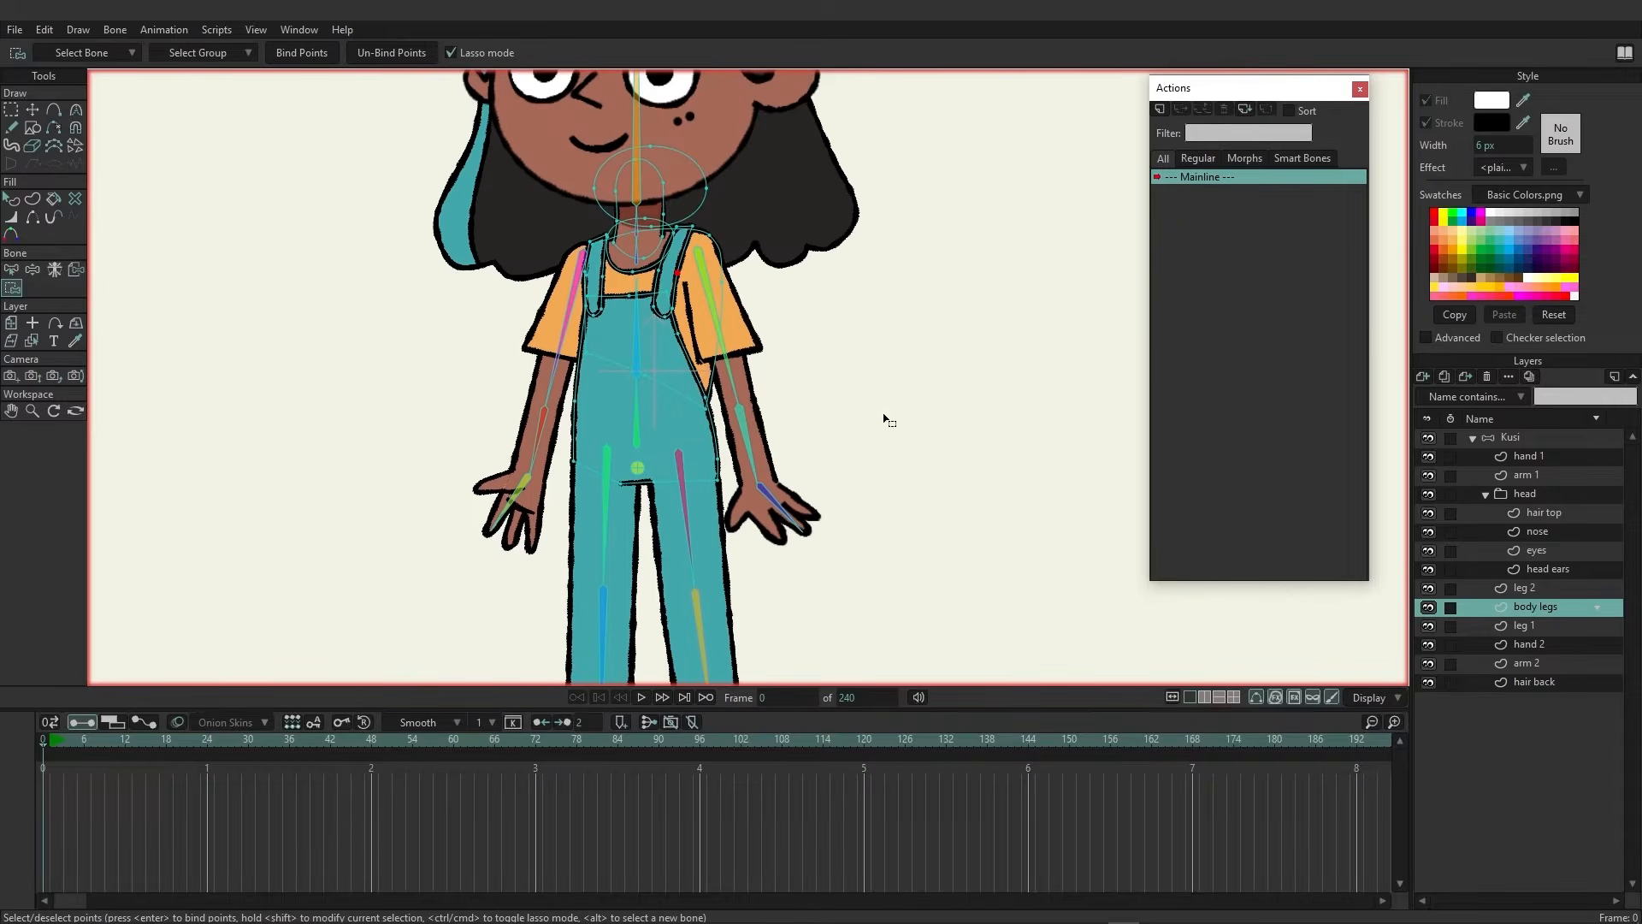
{"action": "scroll", "coordinate": [864, 491], "scroll_direction": "down", "scroll_amount": 2}
{"action": "left_click_drag", "start_coordinate": [851, 350], "coordinate": [917, 453]}
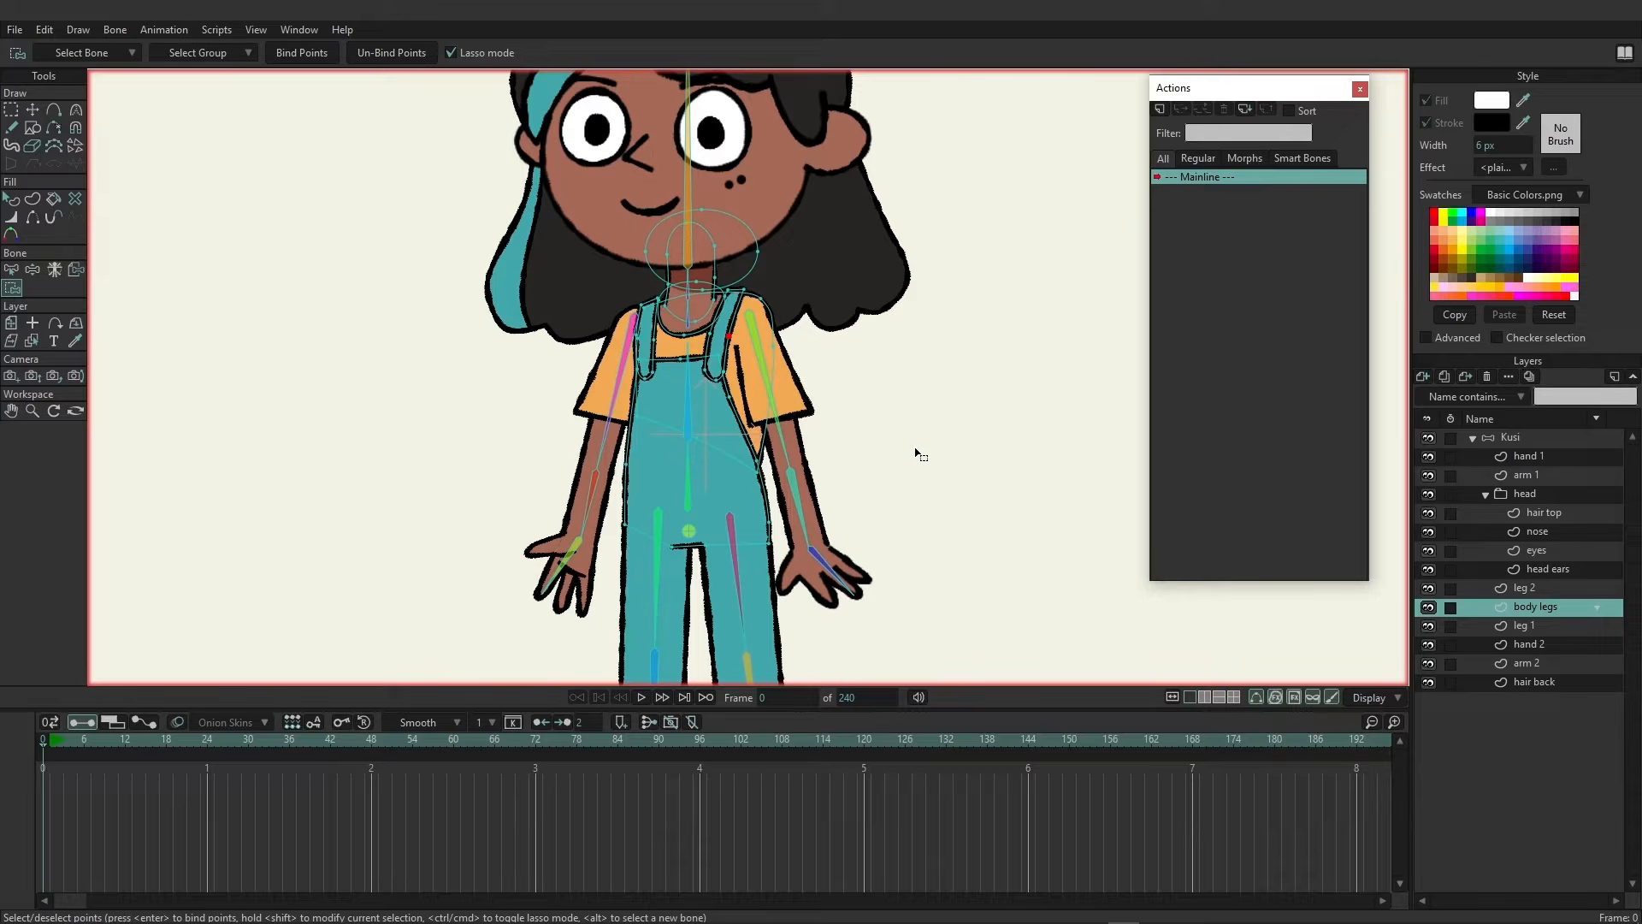
{"action": "left_click", "coordinate": [689, 481], "text": "alt"}
{"action": "key", "text": "ctrl+a"}
{"action": "left_click", "coordinate": [300, 52]}
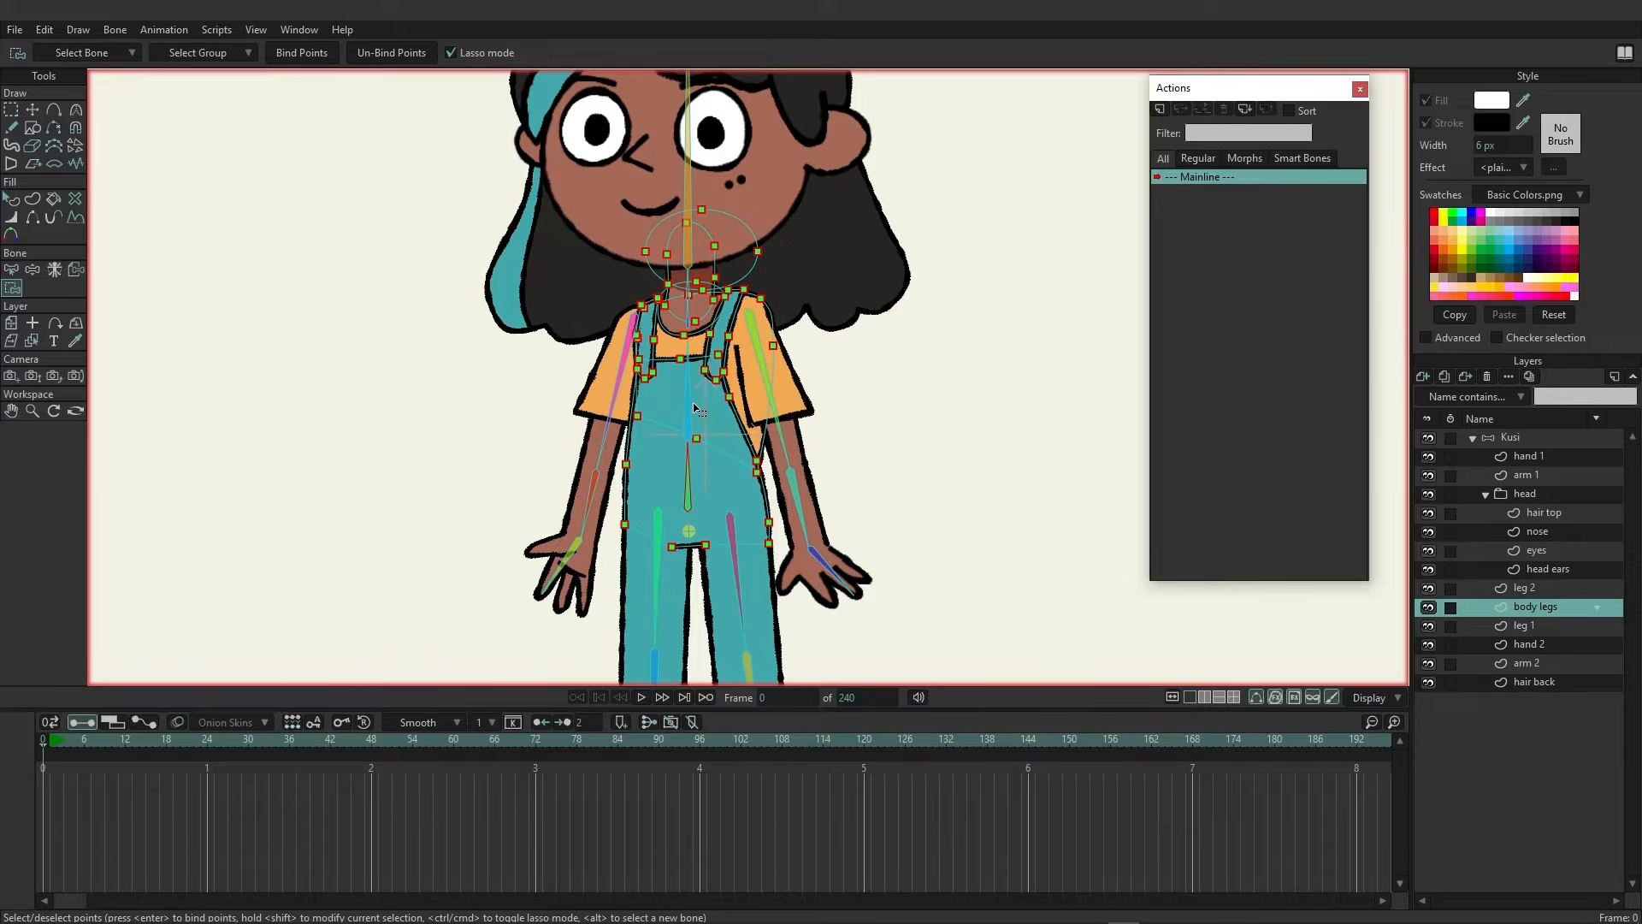
Select the chest bone and bind the upper-body and strap points to it
{"action": "left_click", "coordinate": [690, 409]}
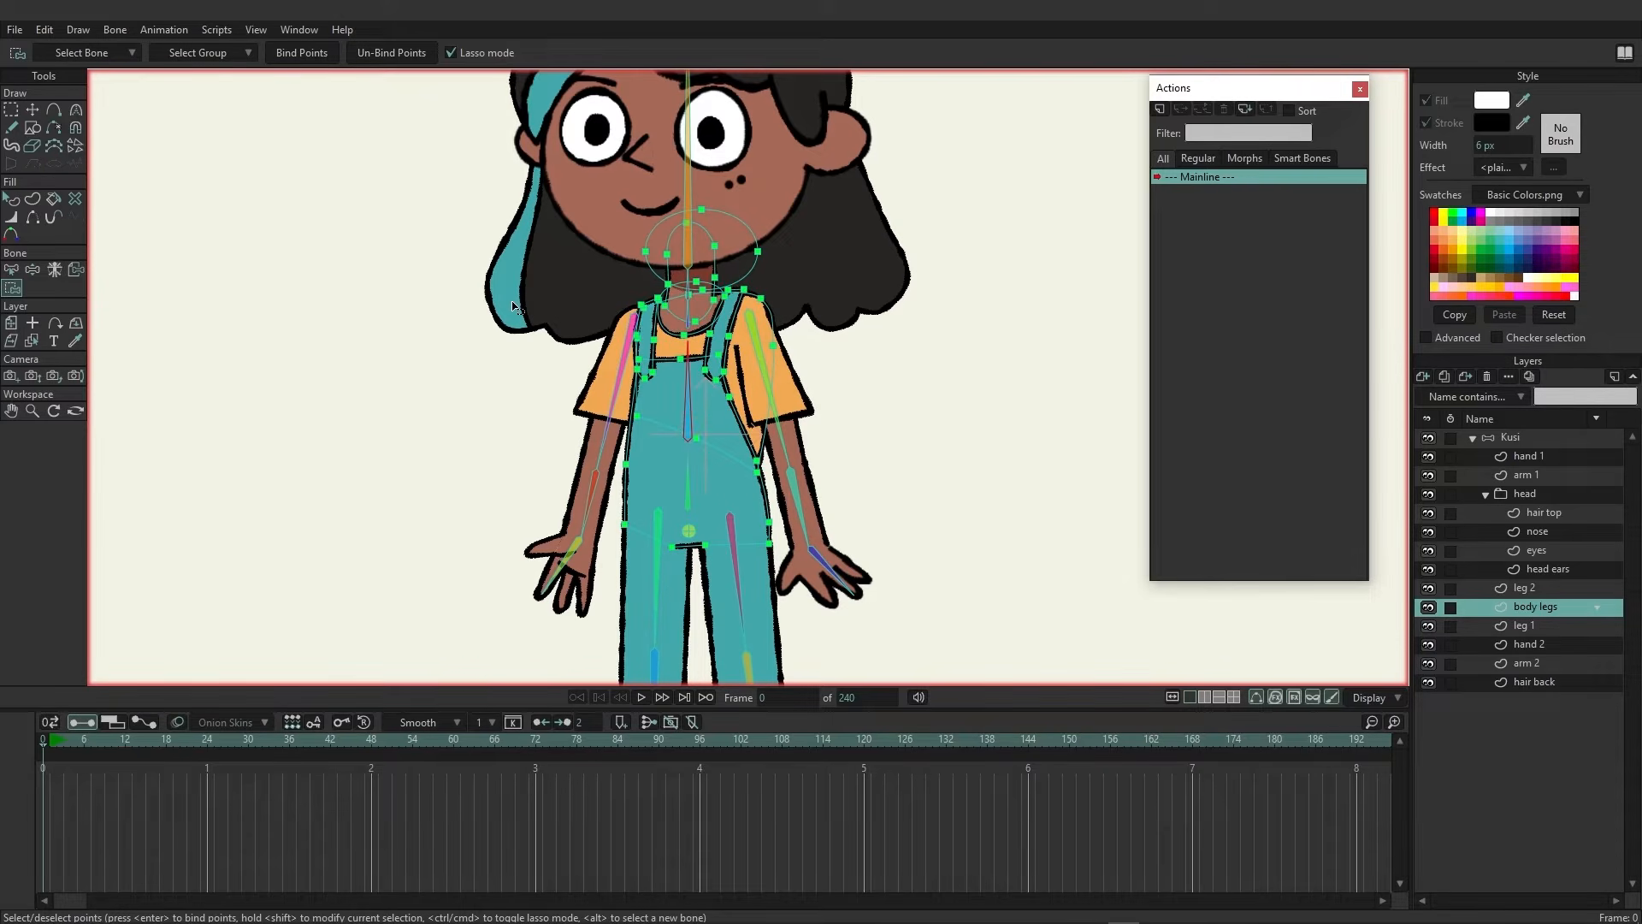
{"action": "mouse_move", "coordinate": [484, 180]}
{"action": "left_mouse_down"}
{"action": "mouse_move", "coordinate": [509, 325]}
{"action": "mouse_move", "coordinate": [552, 415]}
{"action": "mouse_move", "coordinate": [703, 453]}
{"action": "mouse_move", "coordinate": [850, 409]}
{"action": "mouse_move", "coordinate": [808, 179]}
{"action": "mouse_move", "coordinate": [479, 189]}
{"action": "left_mouse_up"}
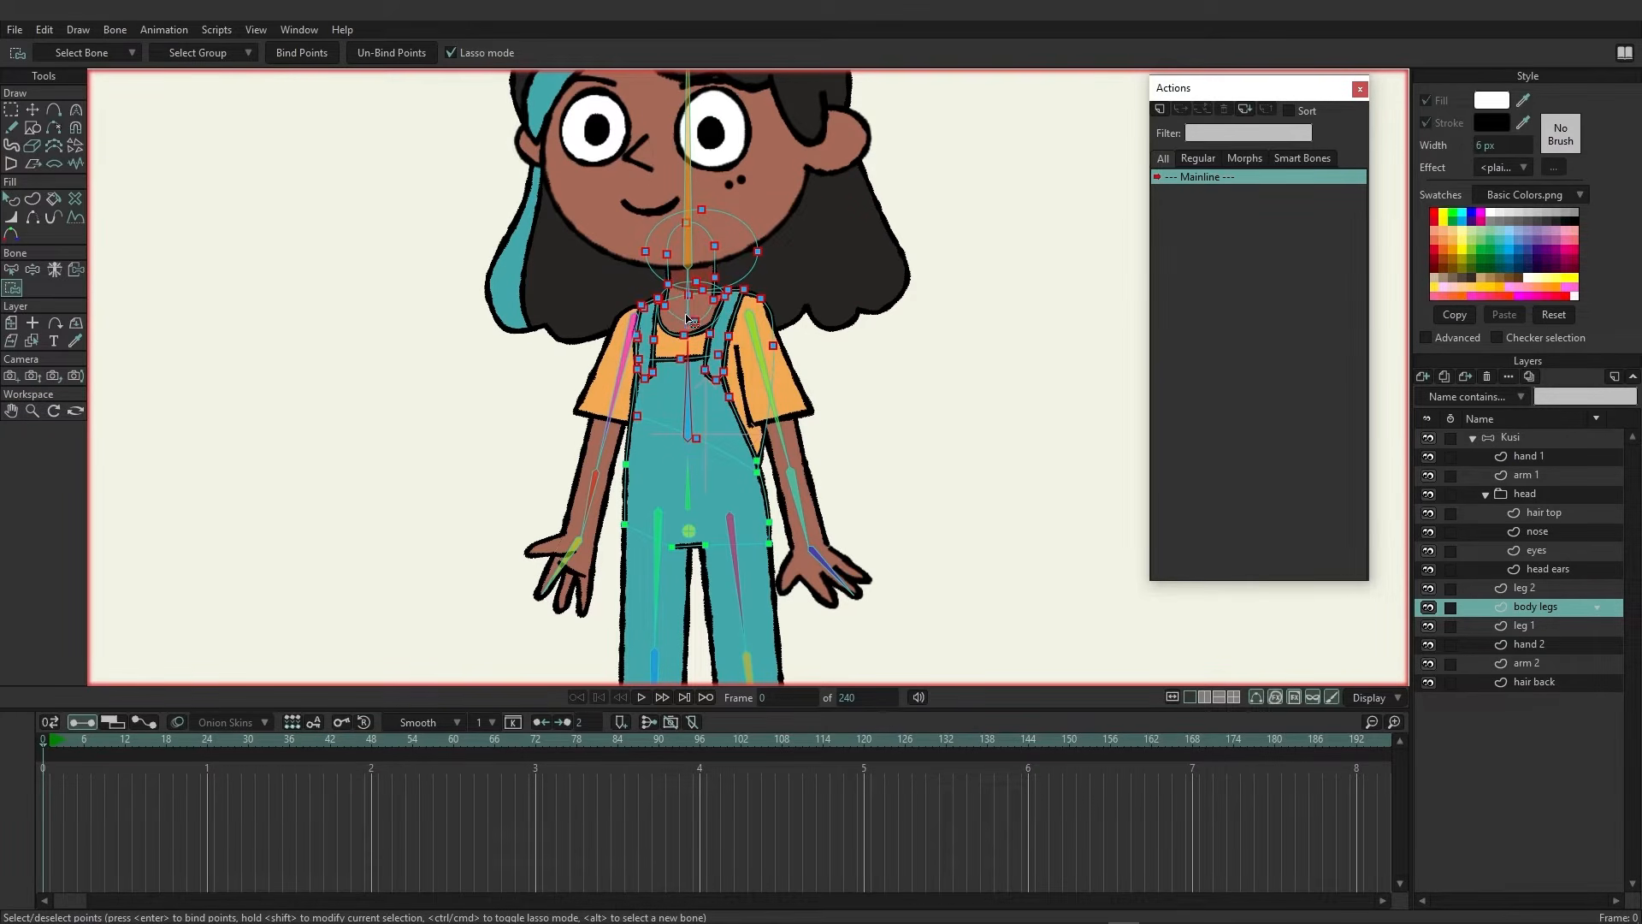
{"action": "key", "text": "Return"}
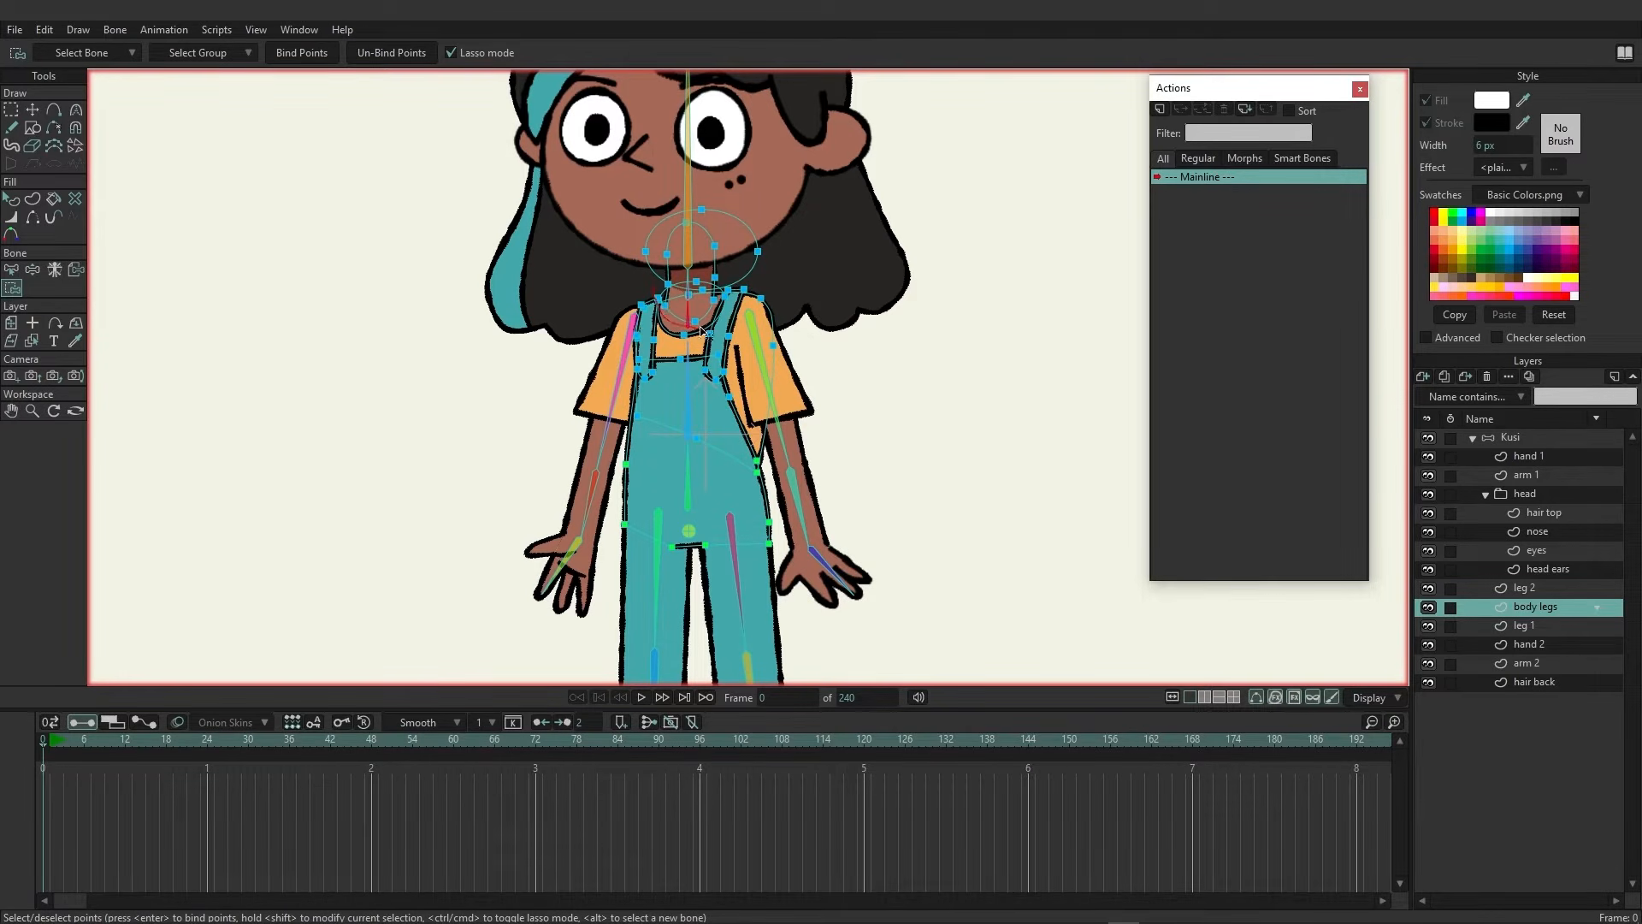
Select the neck points on the body legs layer together with the neck bone
{"action": "mouse_move", "coordinate": [722, 241]}
{"action": "left_mouse_down"}
{"action": "mouse_move", "coordinate": [693, 220]}
{"action": "mouse_move", "coordinate": [666, 242]}
{"action": "mouse_move", "coordinate": [660, 306]}
{"action": "left_mouse_up"}
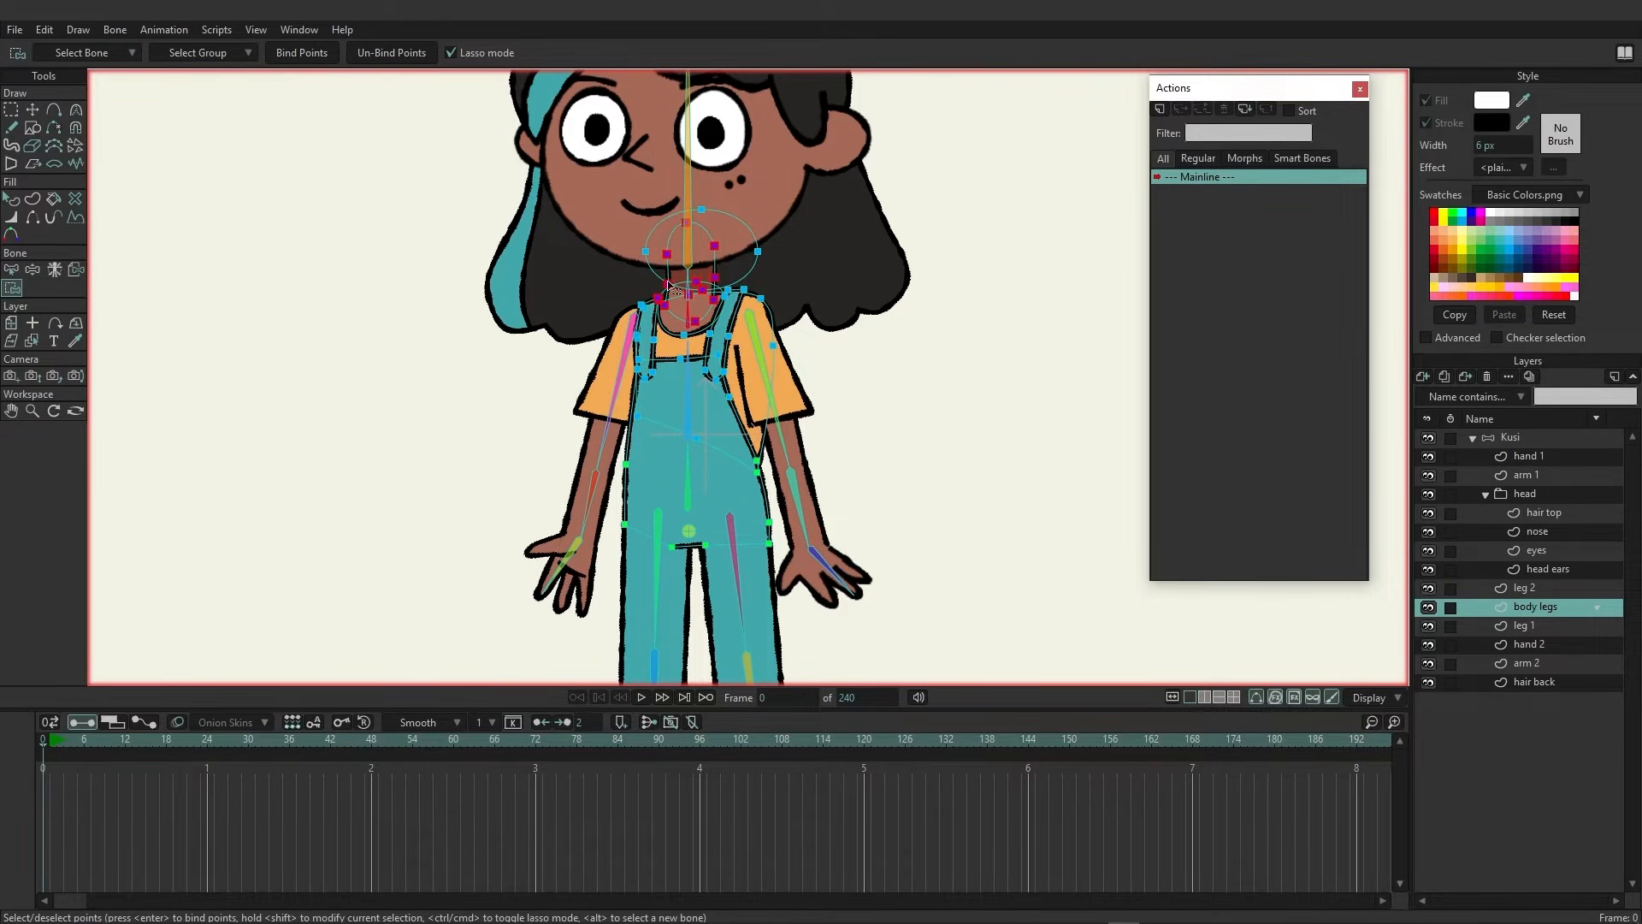
{"action": "scroll", "coordinate": [687, 289], "scroll_direction": "up", "scroll_amount": 3}
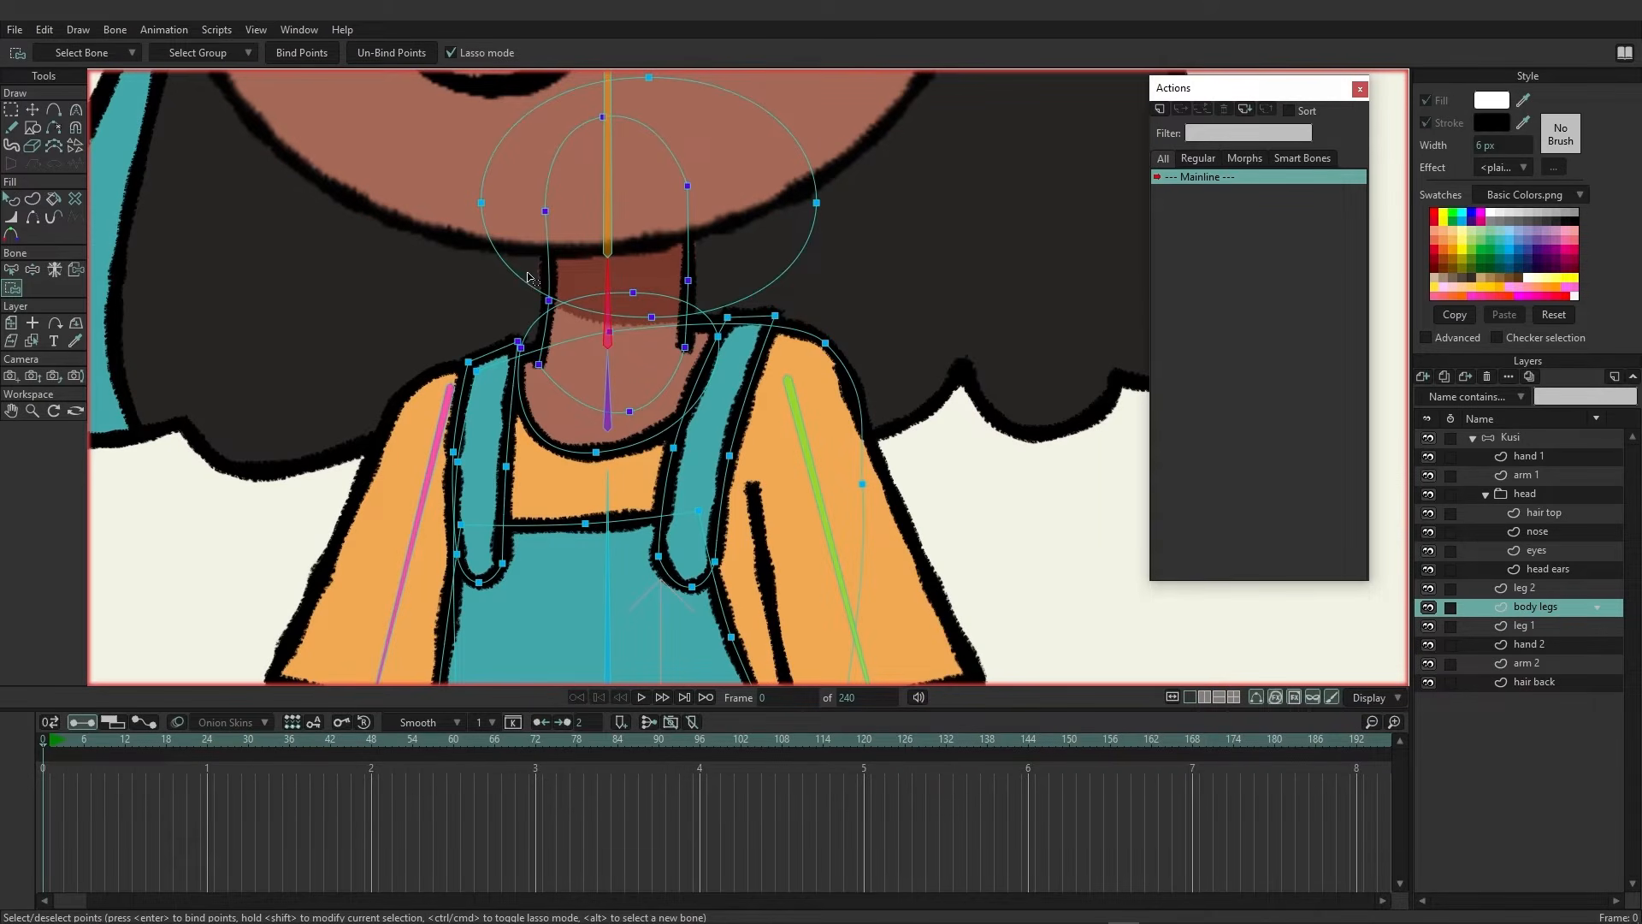
{"action": "mouse_move", "coordinate": [528, 276]}
{"action": "left_mouse_down"}
{"action": "mouse_move", "coordinate": [559, 322]}
{"action": "mouse_move", "coordinate": [596, 334]}
{"action": "mouse_move", "coordinate": [641, 333]}
{"action": "mouse_move", "coordinate": [694, 277]}
{"action": "left_mouse_up"}
{"action": "left_click_drag", "start_coordinate": [529, 280], "coordinate": [529, 284]}
{"action": "scroll", "coordinate": [675, 310], "scroll_direction": "down", "scroll_amount": 4}
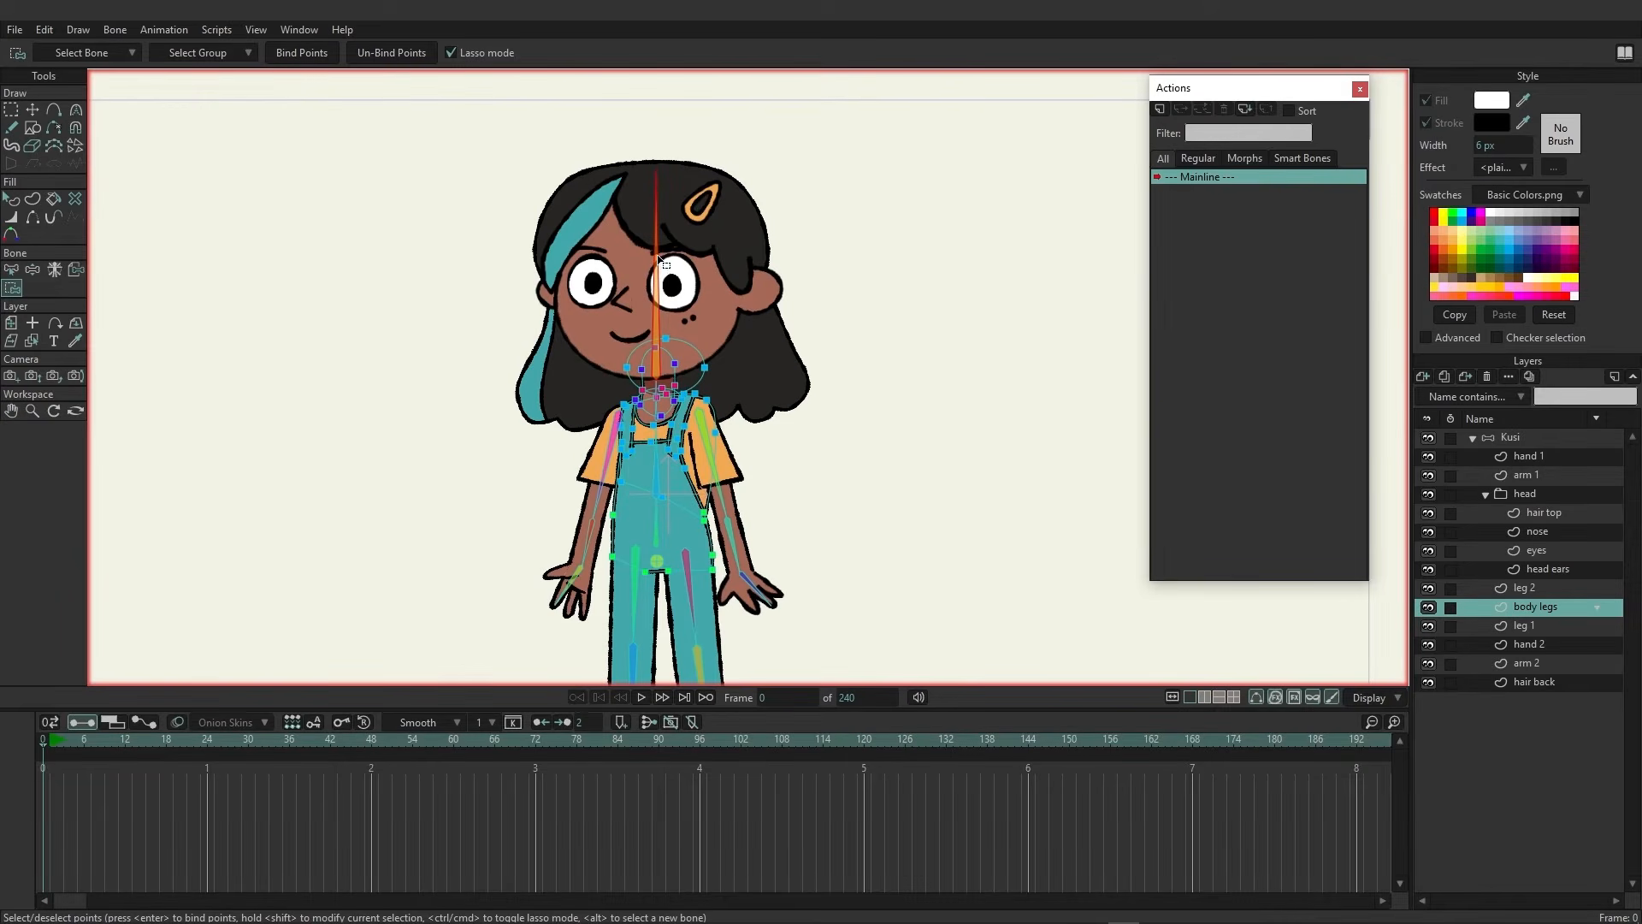
{"action": "mouse_move", "coordinate": [612, 327]}
{"action": "left_mouse_down"}
{"action": "mouse_move", "coordinate": [643, 376]}
{"action": "mouse_move", "coordinate": [703, 360]}
{"action": "mouse_move", "coordinate": [704, 298]}
{"action": "mouse_move", "coordinate": [654, 281]}
{"action": "mouse_move", "coordinate": [606, 326]}
{"action": "left_mouse_up"}
On the leg 1 layer, bind all points to the thigh bone, then bind the cuff and shoe points to the lower-leg bone
{"action": "left_click", "coordinate": [1530, 623]}
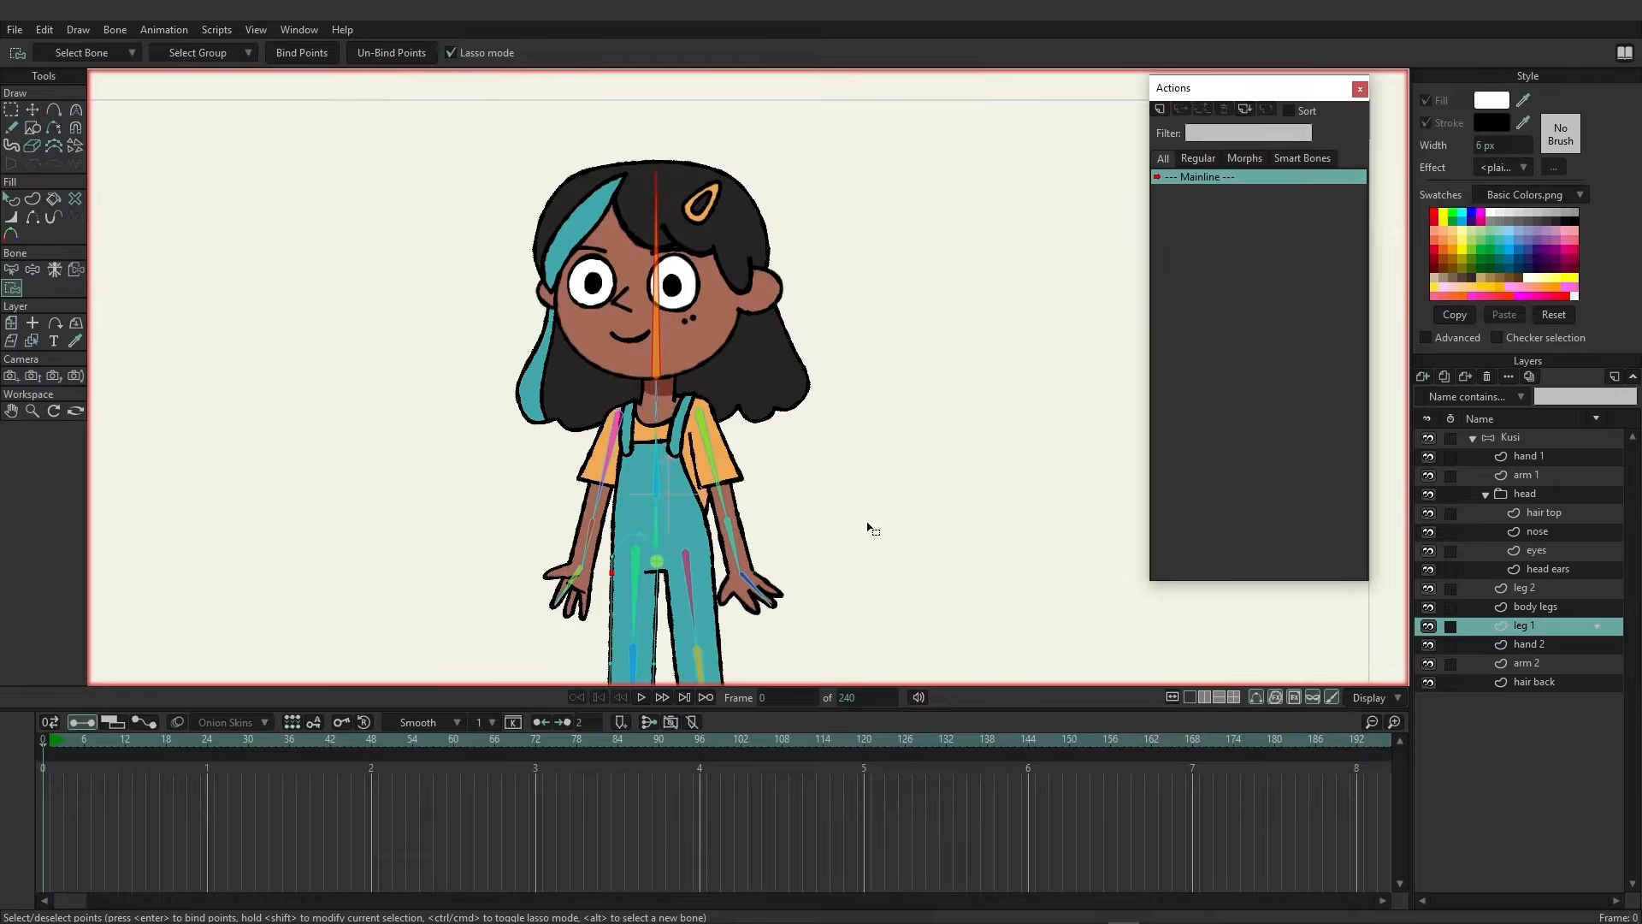
{"action": "left_click_drag", "start_coordinate": [868, 524], "coordinate": [868, 311]}
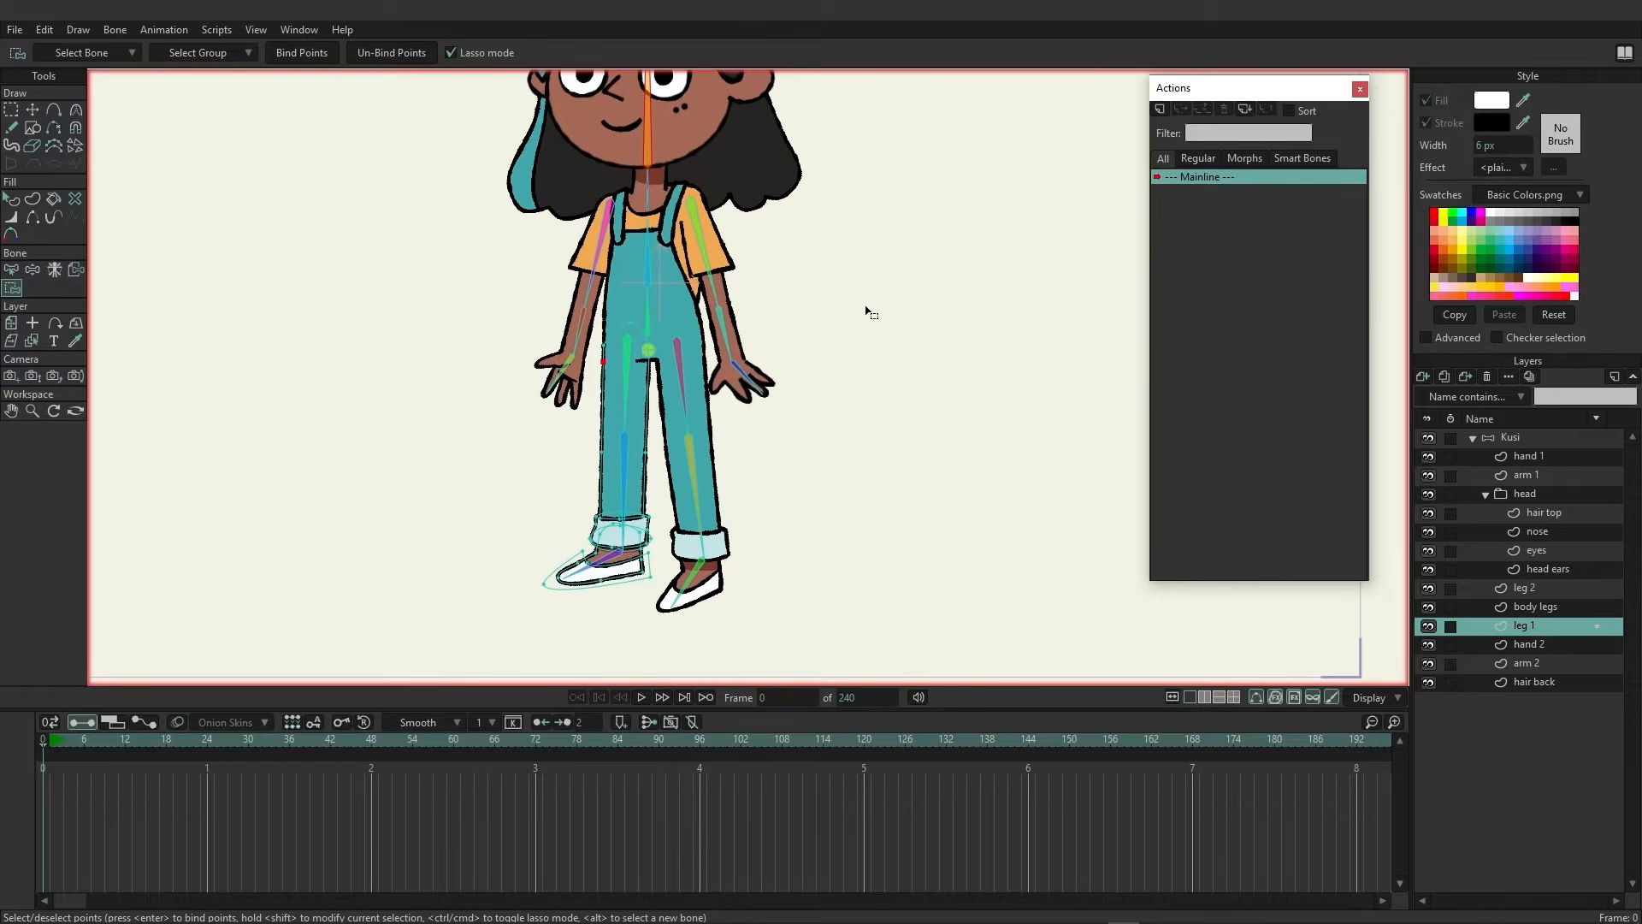
{"action": "left_click", "coordinate": [625, 374], "text": "alt"}
{"action": "key", "text": "ctrl+a"}
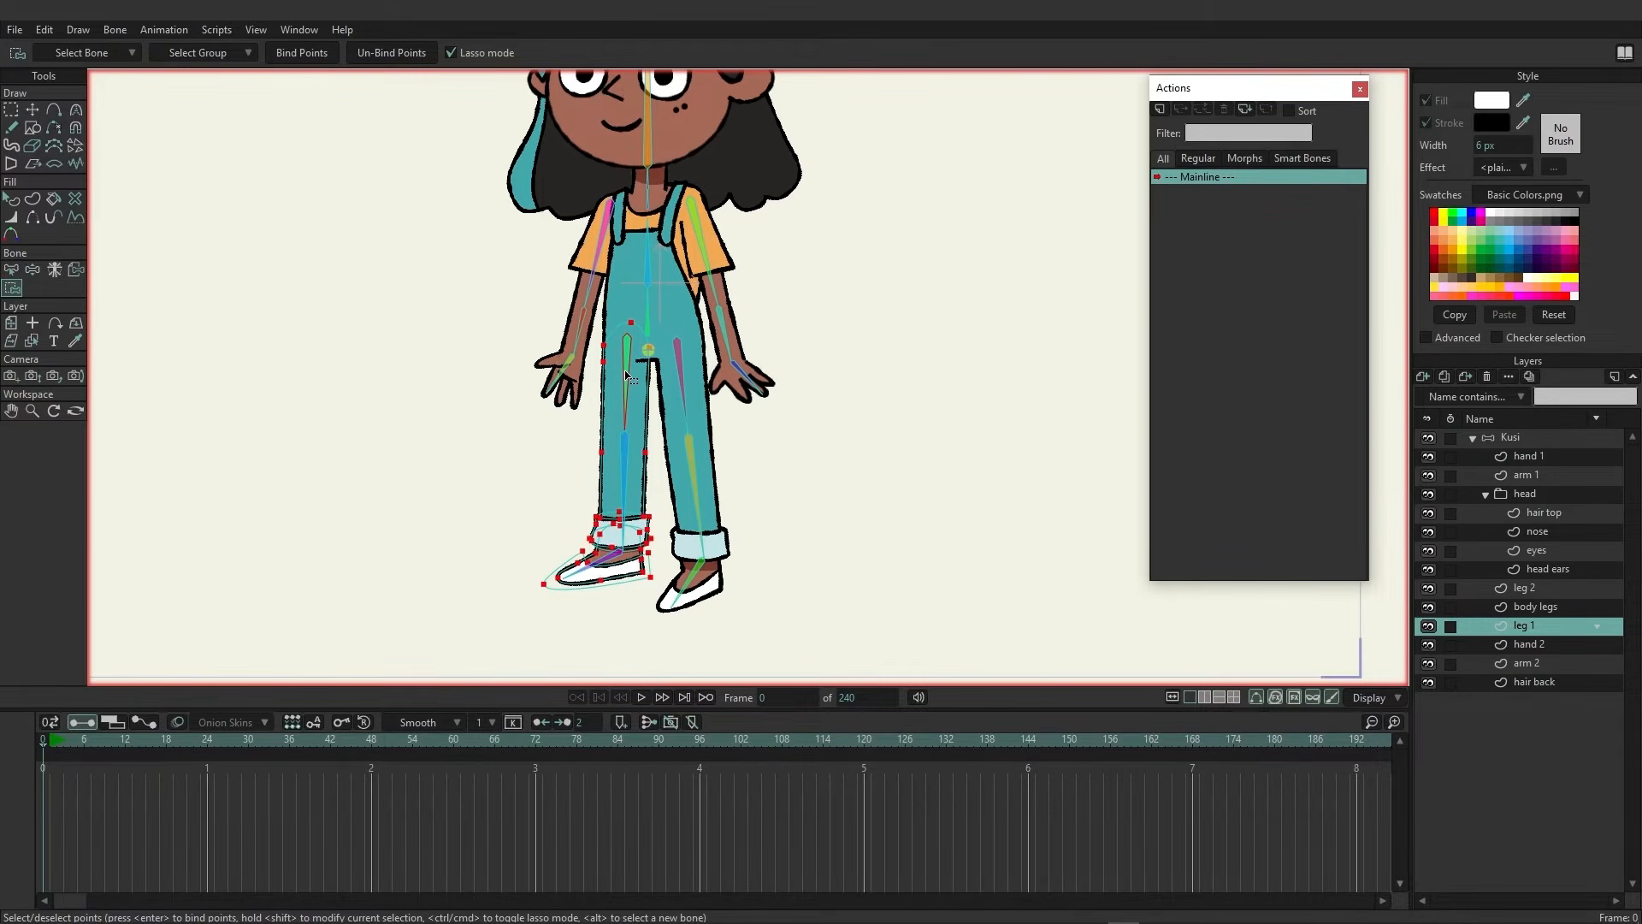
{"action": "left_click", "coordinate": [302, 54]}
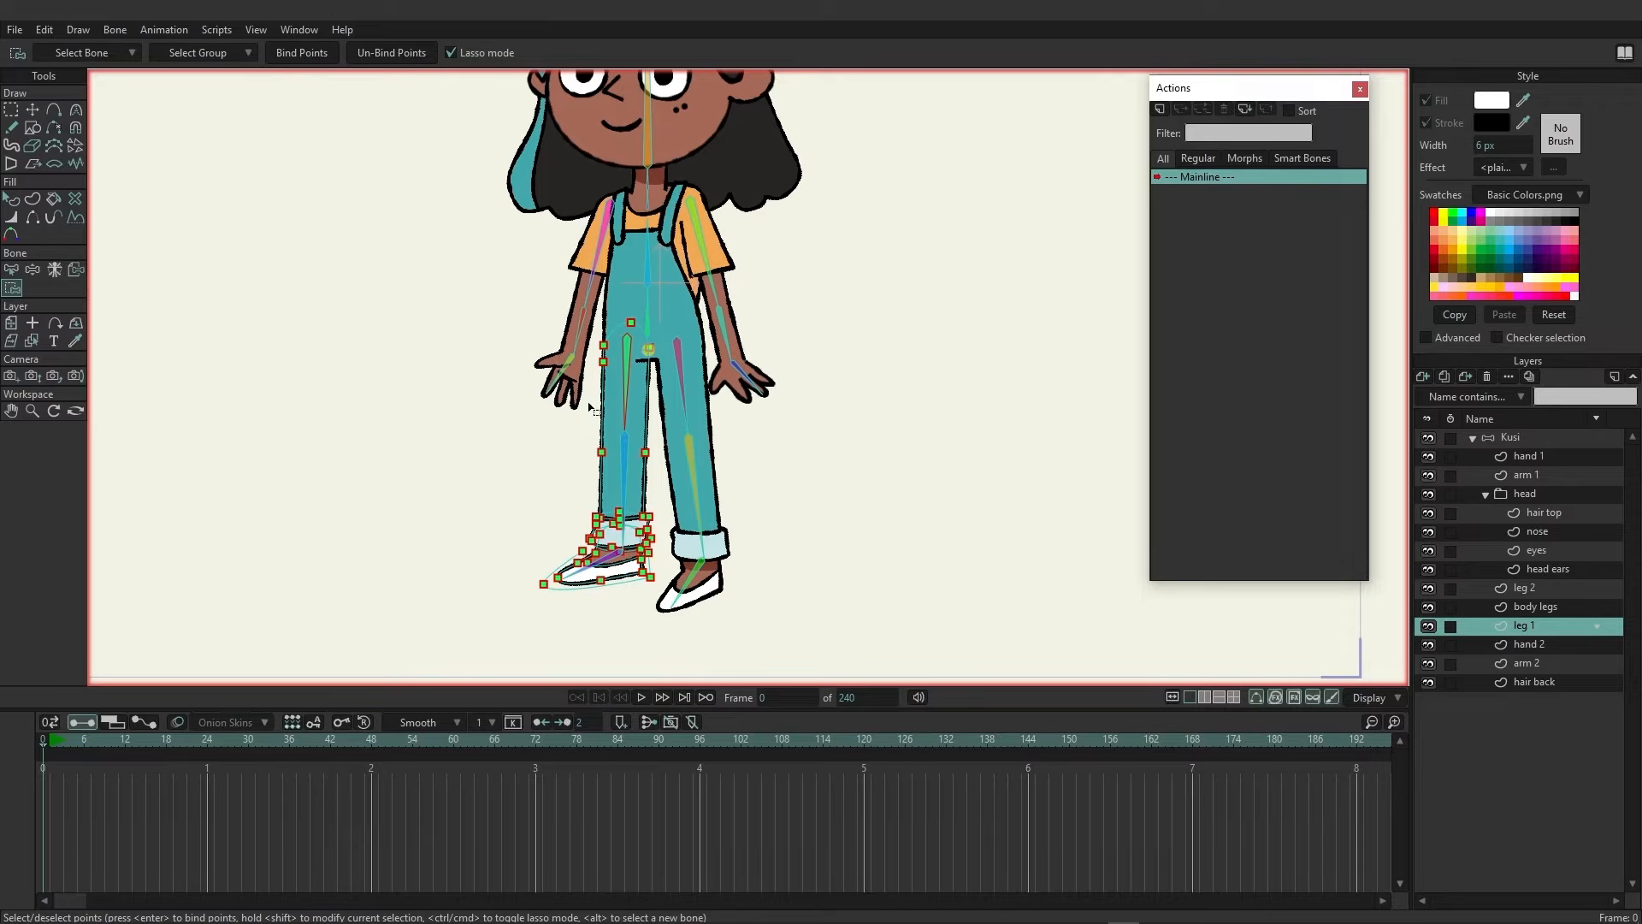
{"action": "mouse_move", "coordinate": [580, 441]}
{"action": "left_mouse_down"}
{"action": "mouse_move", "coordinate": [515, 535]}
{"action": "mouse_move", "coordinate": [525, 614]}
{"action": "mouse_move", "coordinate": [638, 604]}
{"action": "mouse_move", "coordinate": [667, 569]}
{"action": "mouse_move", "coordinate": [641, 417]}
{"action": "mouse_move", "coordinate": [575, 451]}
{"action": "left_mouse_up"}
{"action": "left_click", "coordinate": [309, 58]}
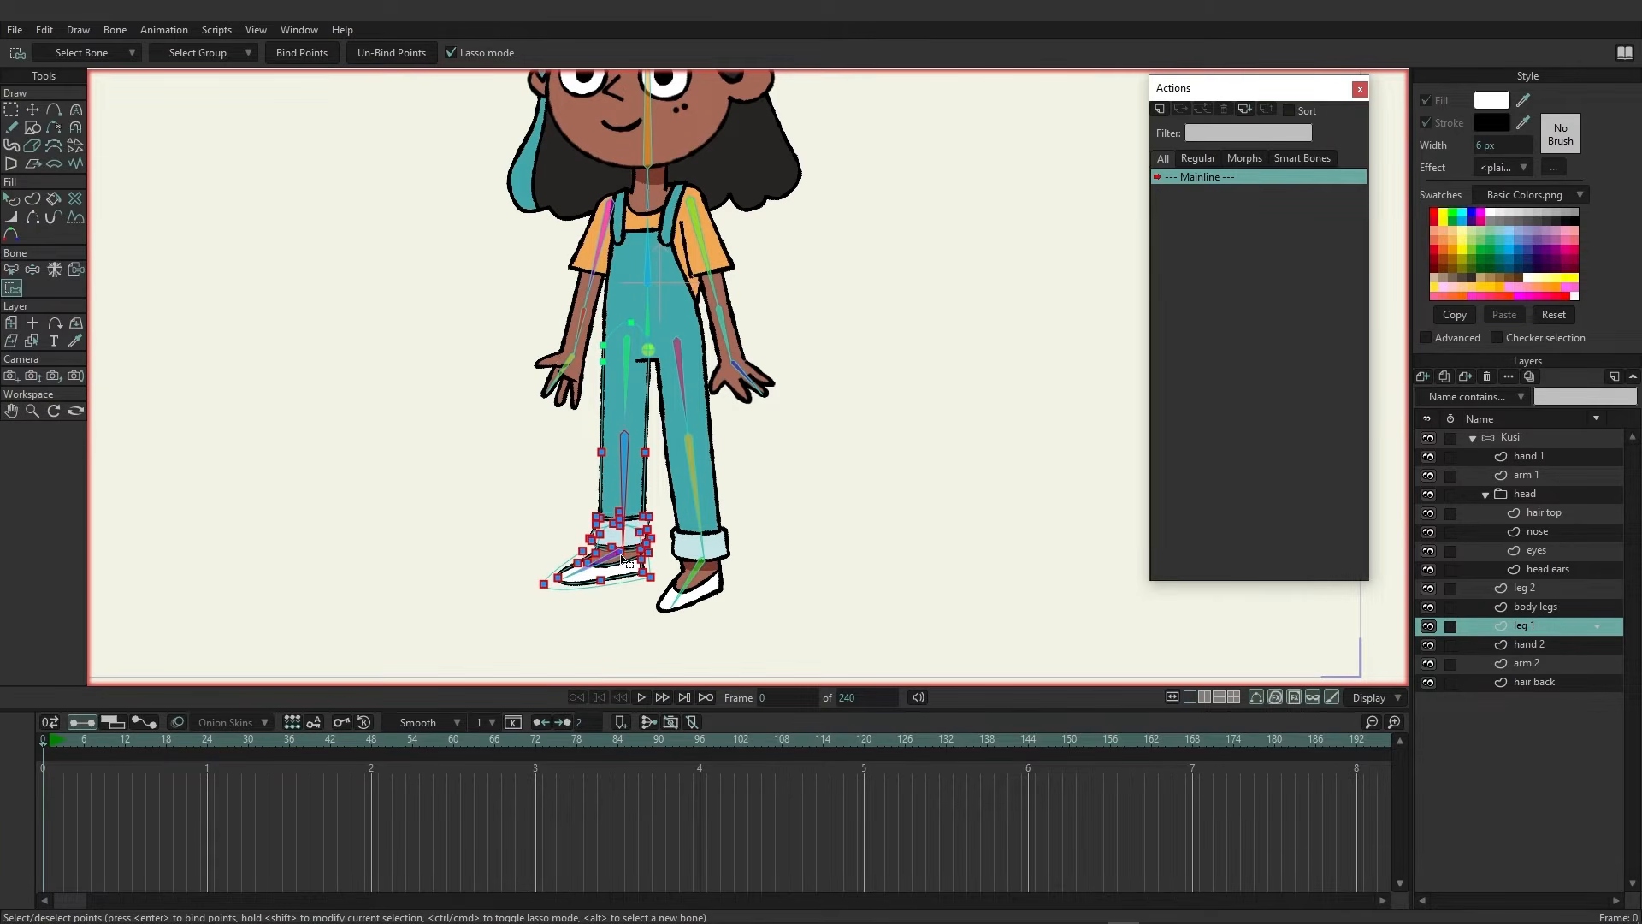
Select leg 1's foot bone, bind the shoe points to it, and switch to the hand 2 layer
{"action": "left_click", "coordinate": [611, 561]}
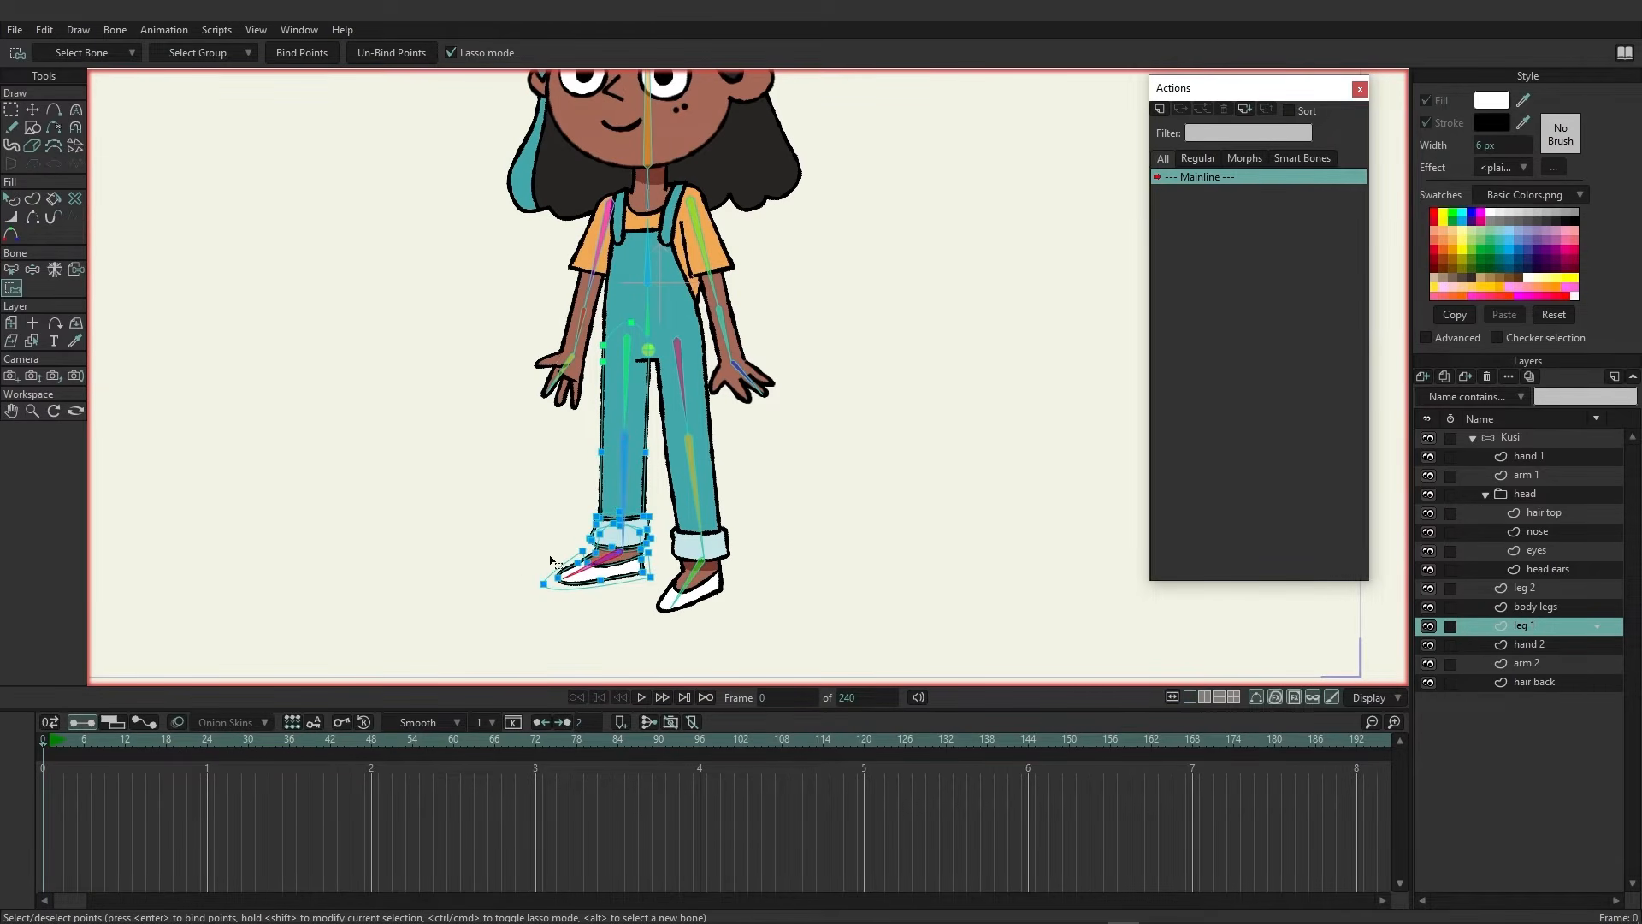
{"action": "mouse_move", "coordinate": [531, 554]}
{"action": "left_mouse_down"}
{"action": "mouse_move", "coordinate": [515, 606]}
{"action": "mouse_move", "coordinate": [653, 593]}
{"action": "mouse_move", "coordinate": [664, 569]}
{"action": "mouse_move", "coordinate": [634, 546]}
{"action": "mouse_move", "coordinate": [524, 568]}
{"action": "left_mouse_up"}
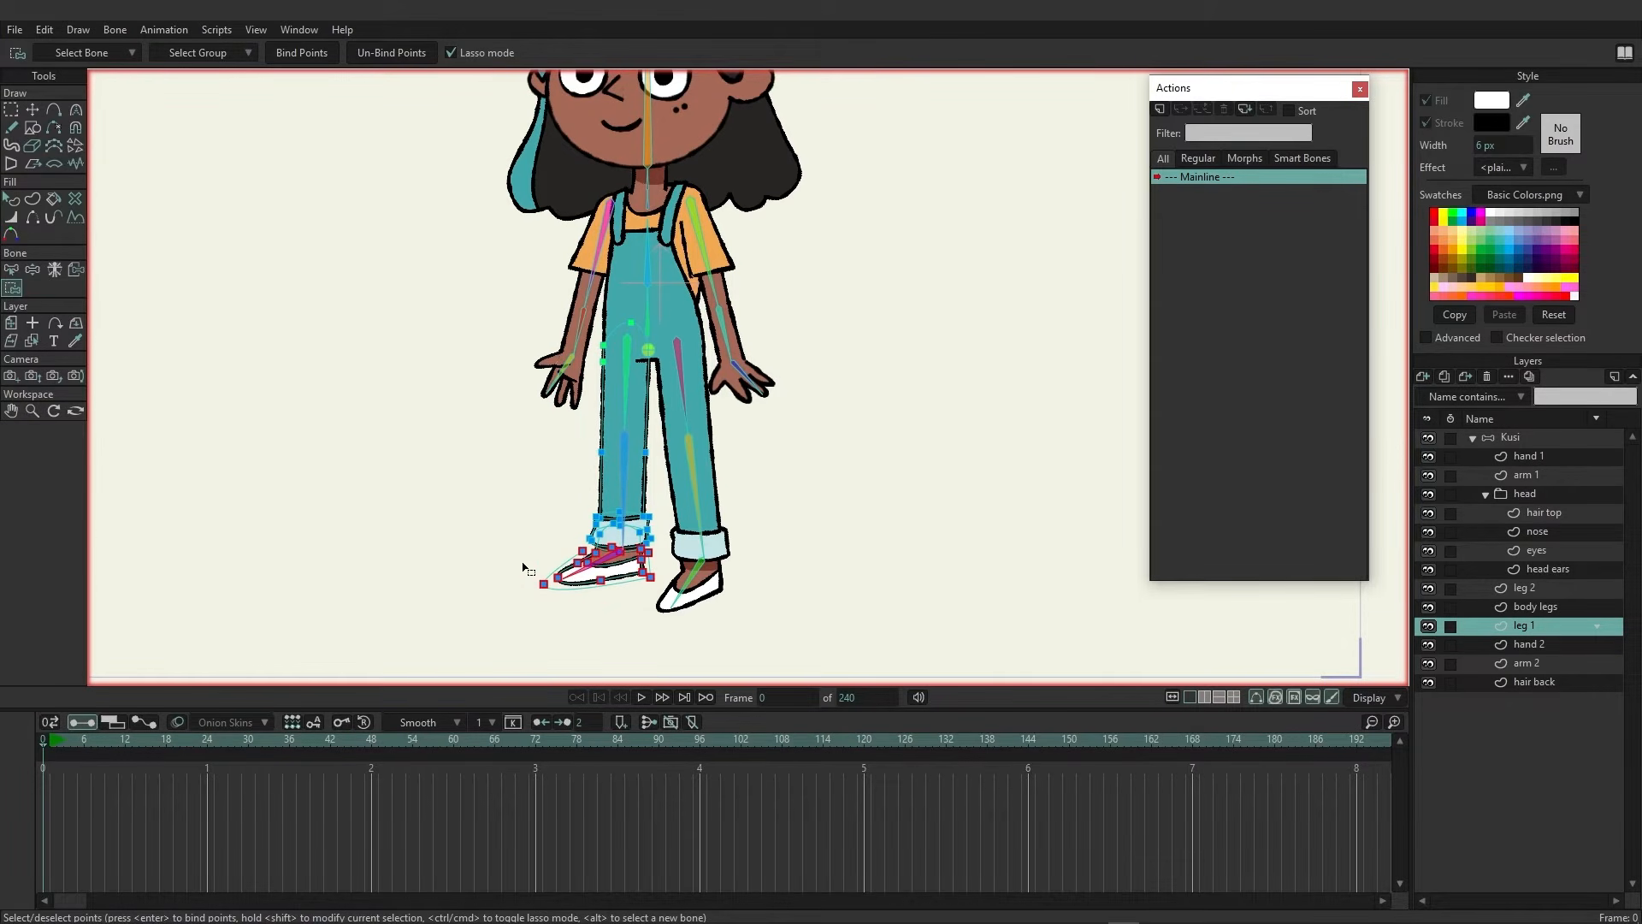
{"action": "left_click", "coordinate": [289, 57]}
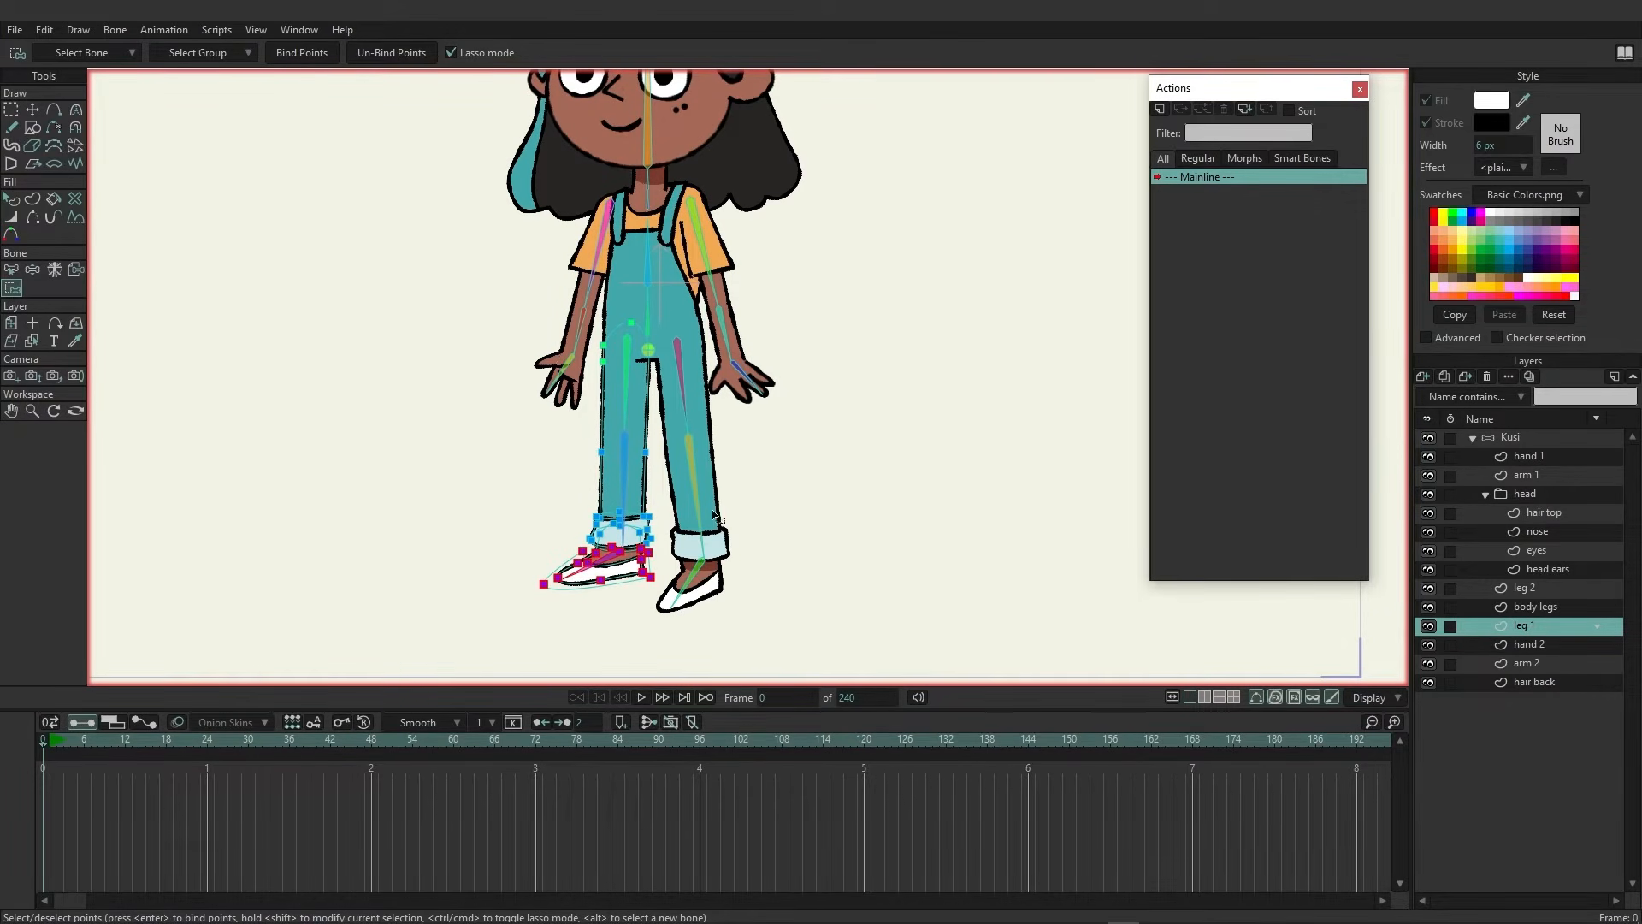
{"action": "left_click", "coordinate": [1544, 647]}
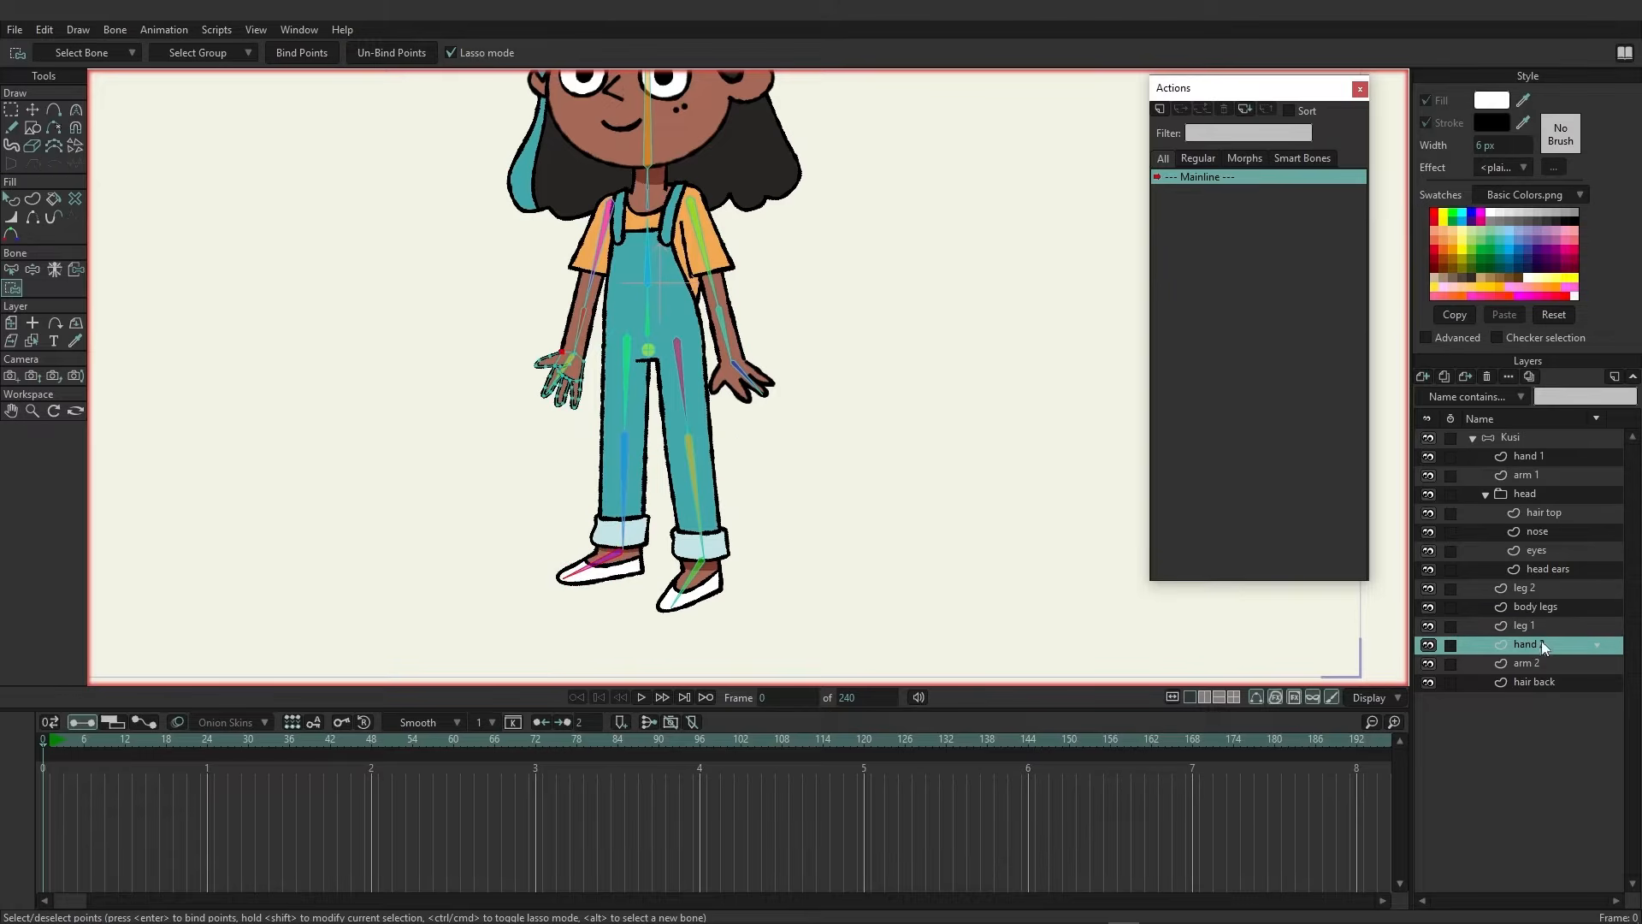
Bind the hand 2 layer to its hand bone, then select the arm 2 layer
{"action": "left_click", "coordinate": [70, 272]}
{"action": "left_click", "coordinate": [580, 380]}
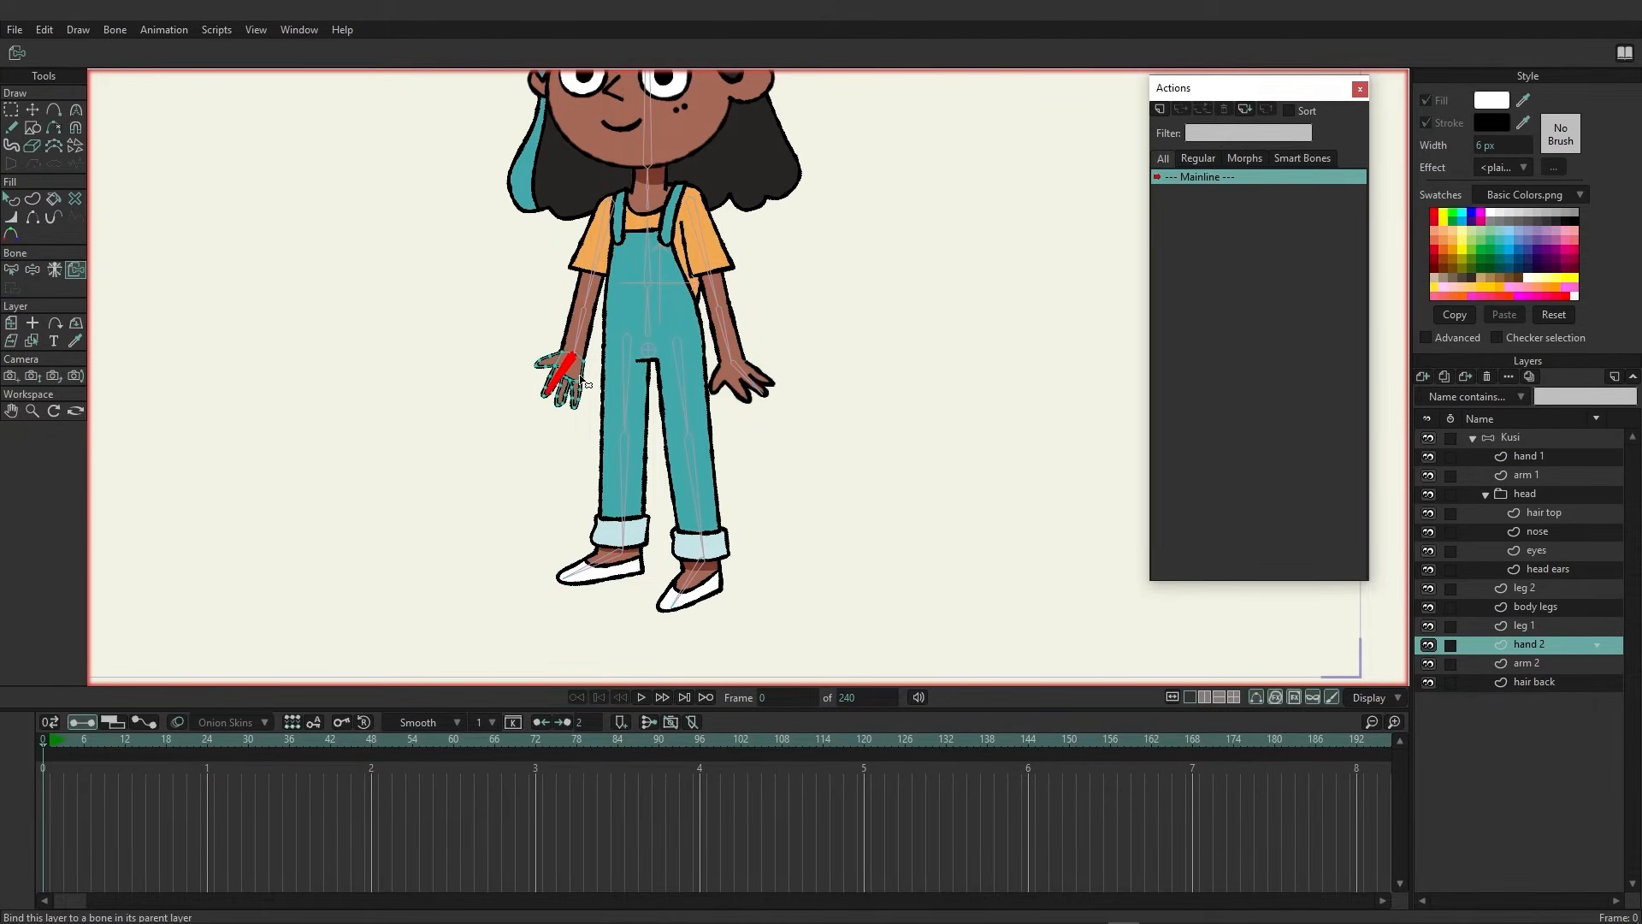
{"action": "left_click", "coordinate": [1536, 666]}
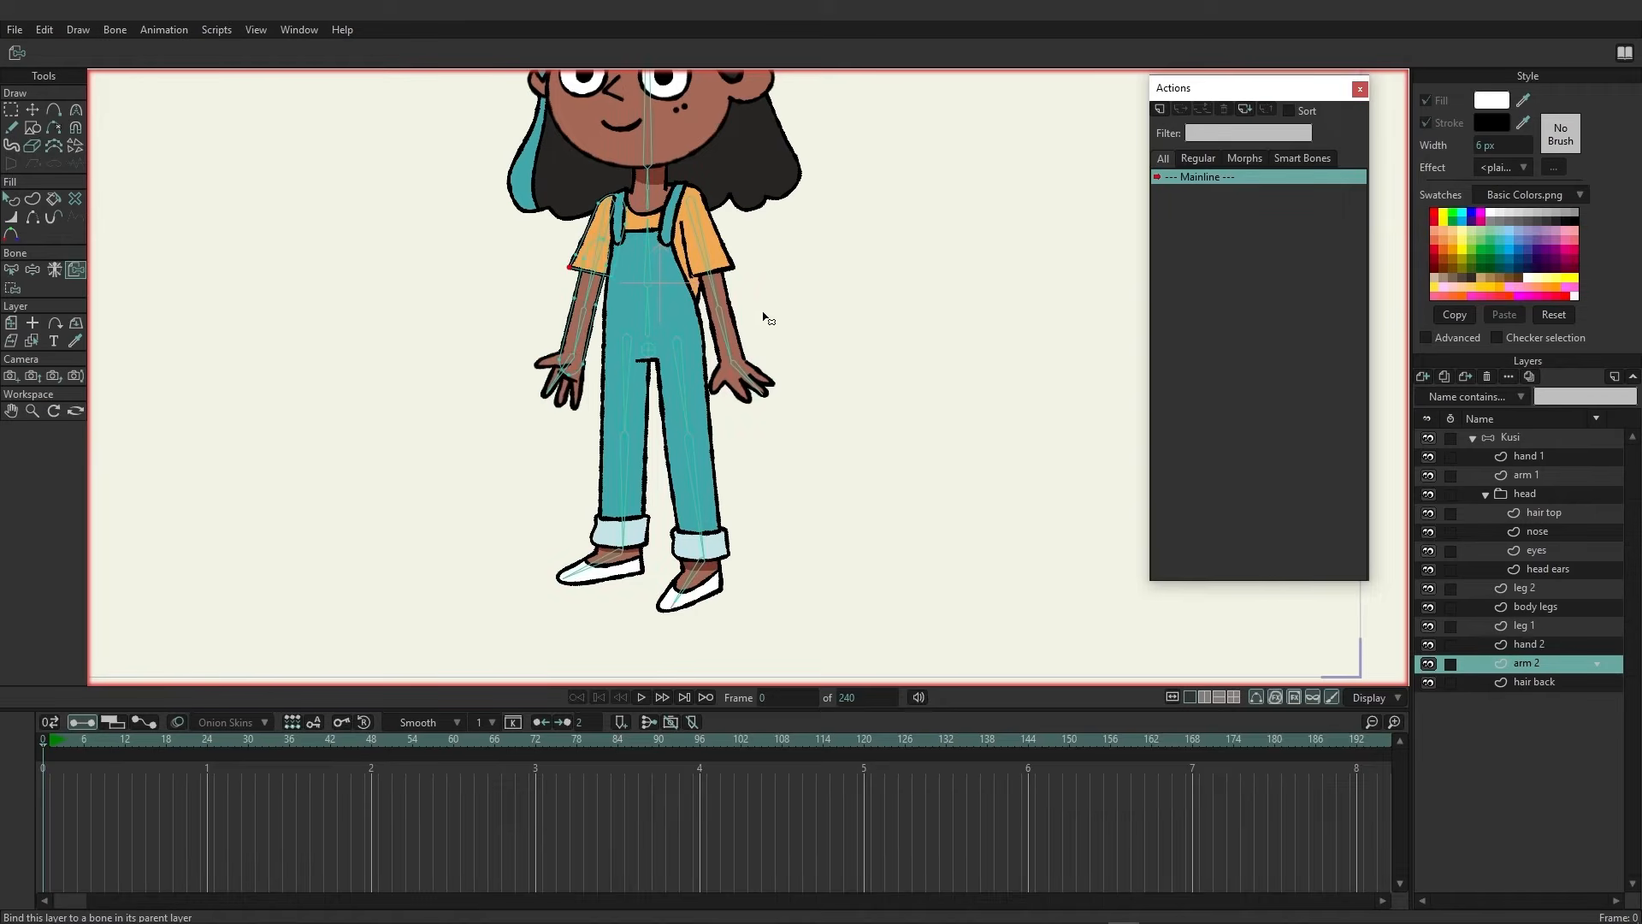
On the arm 2 layer, bind all points to the upper-arm bone, then select the forearm bone with the lower-arm points
{"action": "scroll", "coordinate": [740, 419], "scroll_direction": "up", "scroll_amount": 3}
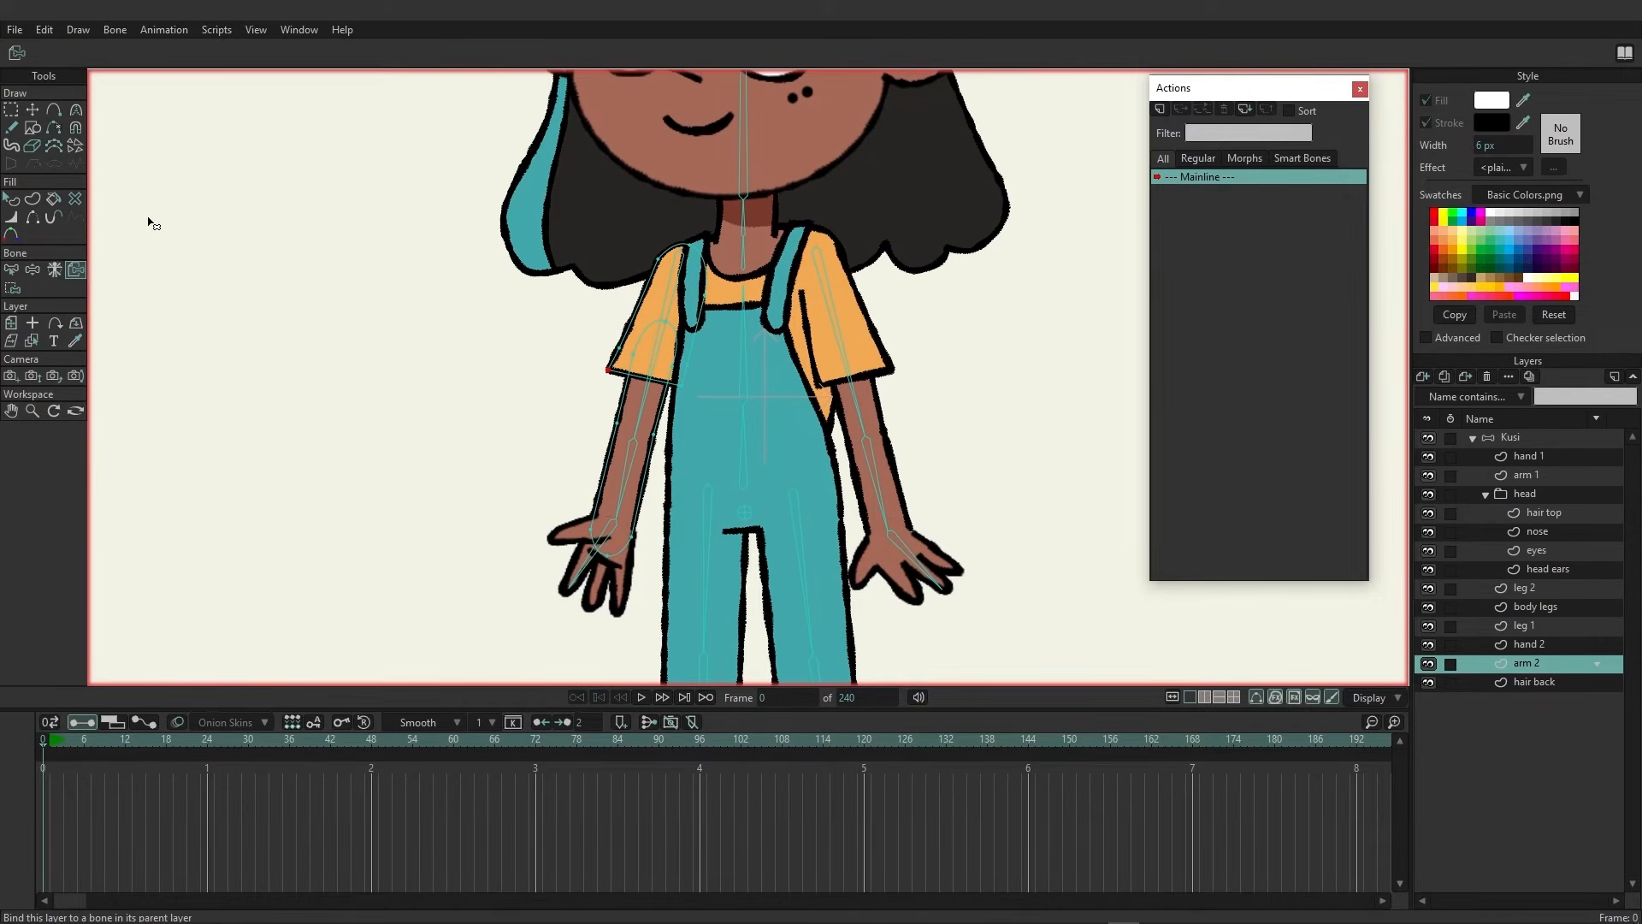
{"action": "left_click", "coordinate": [13, 288]}
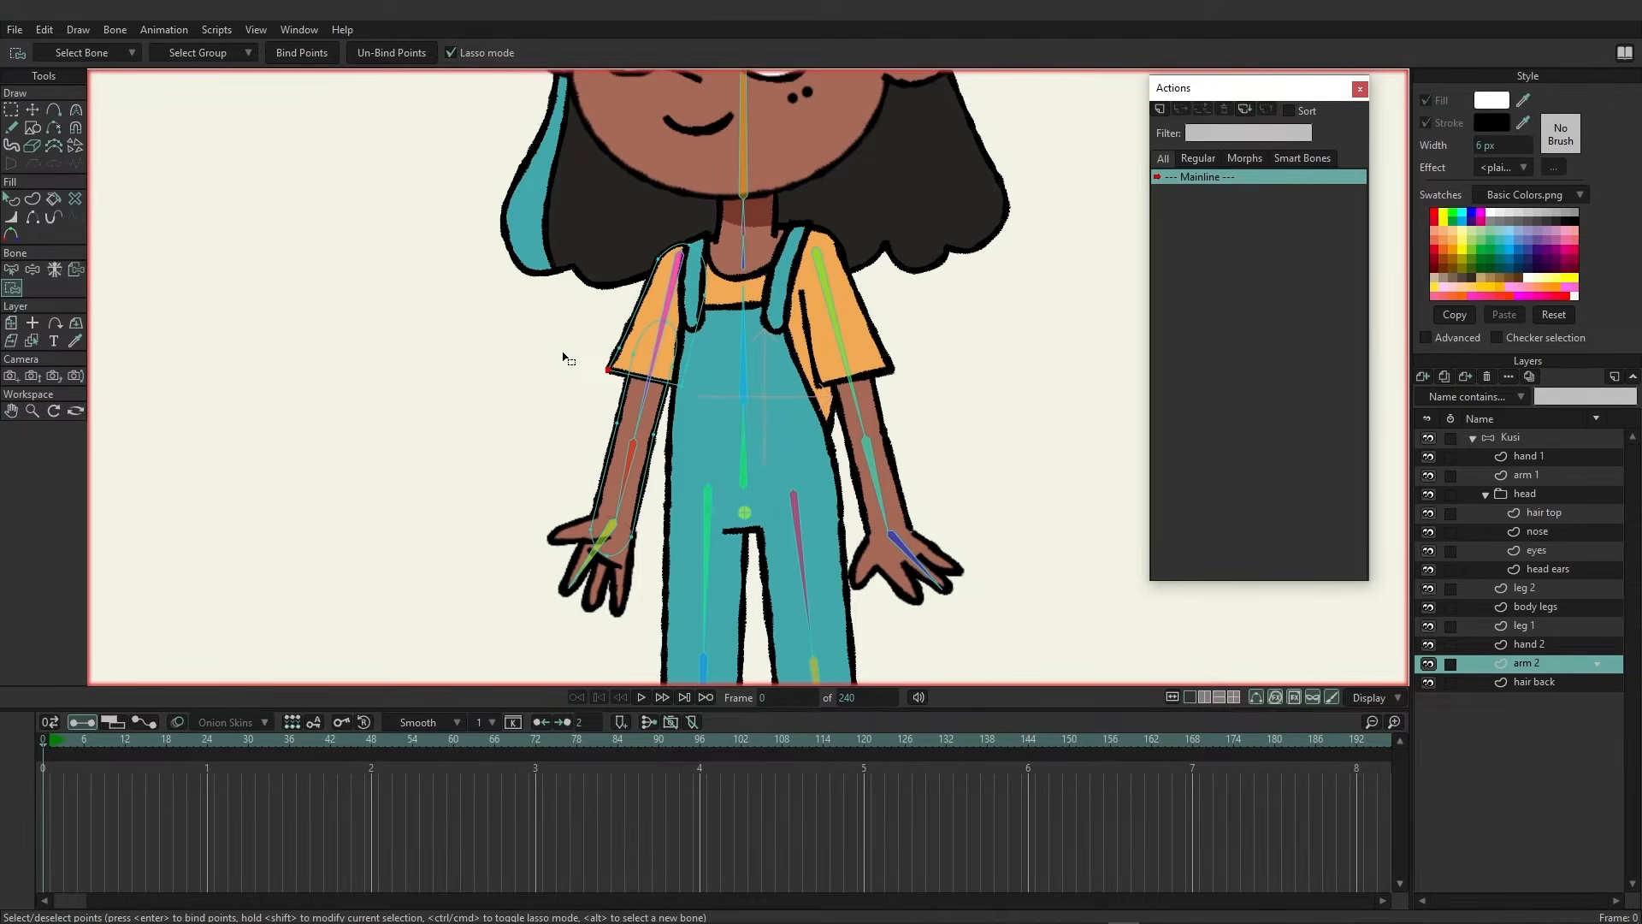
{"action": "left_click", "coordinate": [674, 301]}
{"action": "key", "text": "ctrl+a"}
{"action": "left_click", "coordinate": [304, 53]}
{"action": "left_click", "coordinate": [631, 470]}
{"action": "mouse_move", "coordinate": [680, 442]}
{"action": "left_mouse_down"}
{"action": "mouse_move", "coordinate": [611, 413]}
{"action": "mouse_move", "coordinate": [543, 488]}
{"action": "mouse_move", "coordinate": [537, 600]}
{"action": "mouse_move", "coordinate": [642, 594]}
{"action": "mouse_move", "coordinate": [690, 475]}
{"action": "mouse_move", "coordinate": [682, 438]}
{"action": "left_mouse_up"}
Select the hair back layer and bind it to the head bone
{"action": "left_click", "coordinate": [1526, 682]}
{"action": "scroll", "coordinate": [982, 461], "scroll_direction": "up", "scroll_amount": 3}
{"action": "scroll", "coordinate": [746, 466], "scroll_direction": "down", "scroll_amount": 2}
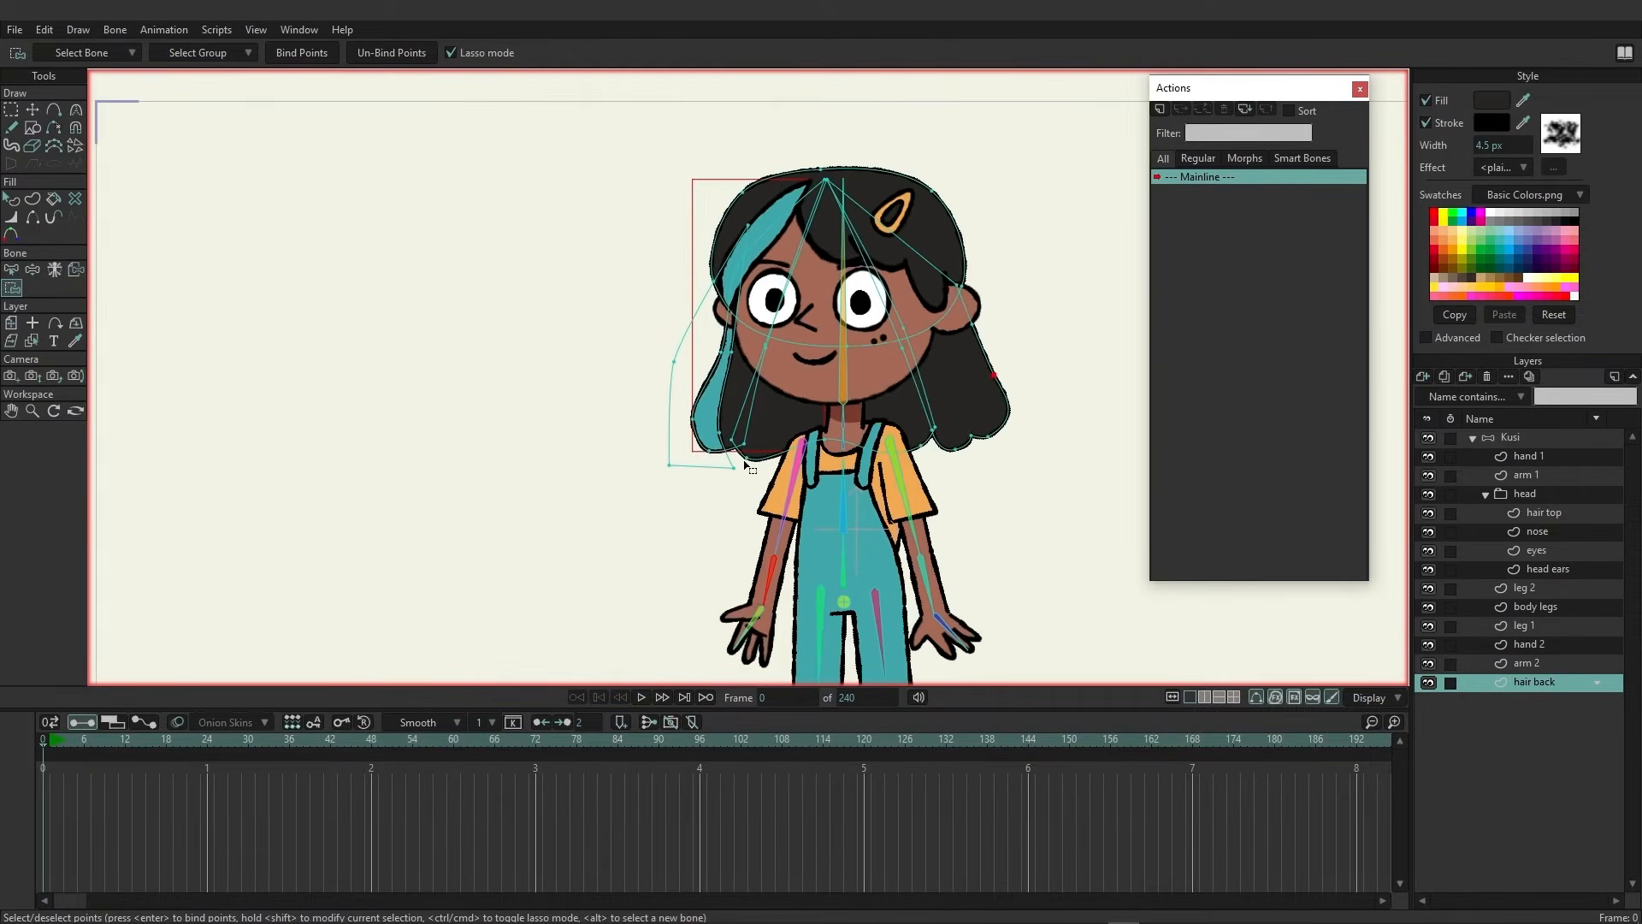
{"action": "left_click_drag", "start_coordinate": [744, 465], "coordinate": [695, 460]}
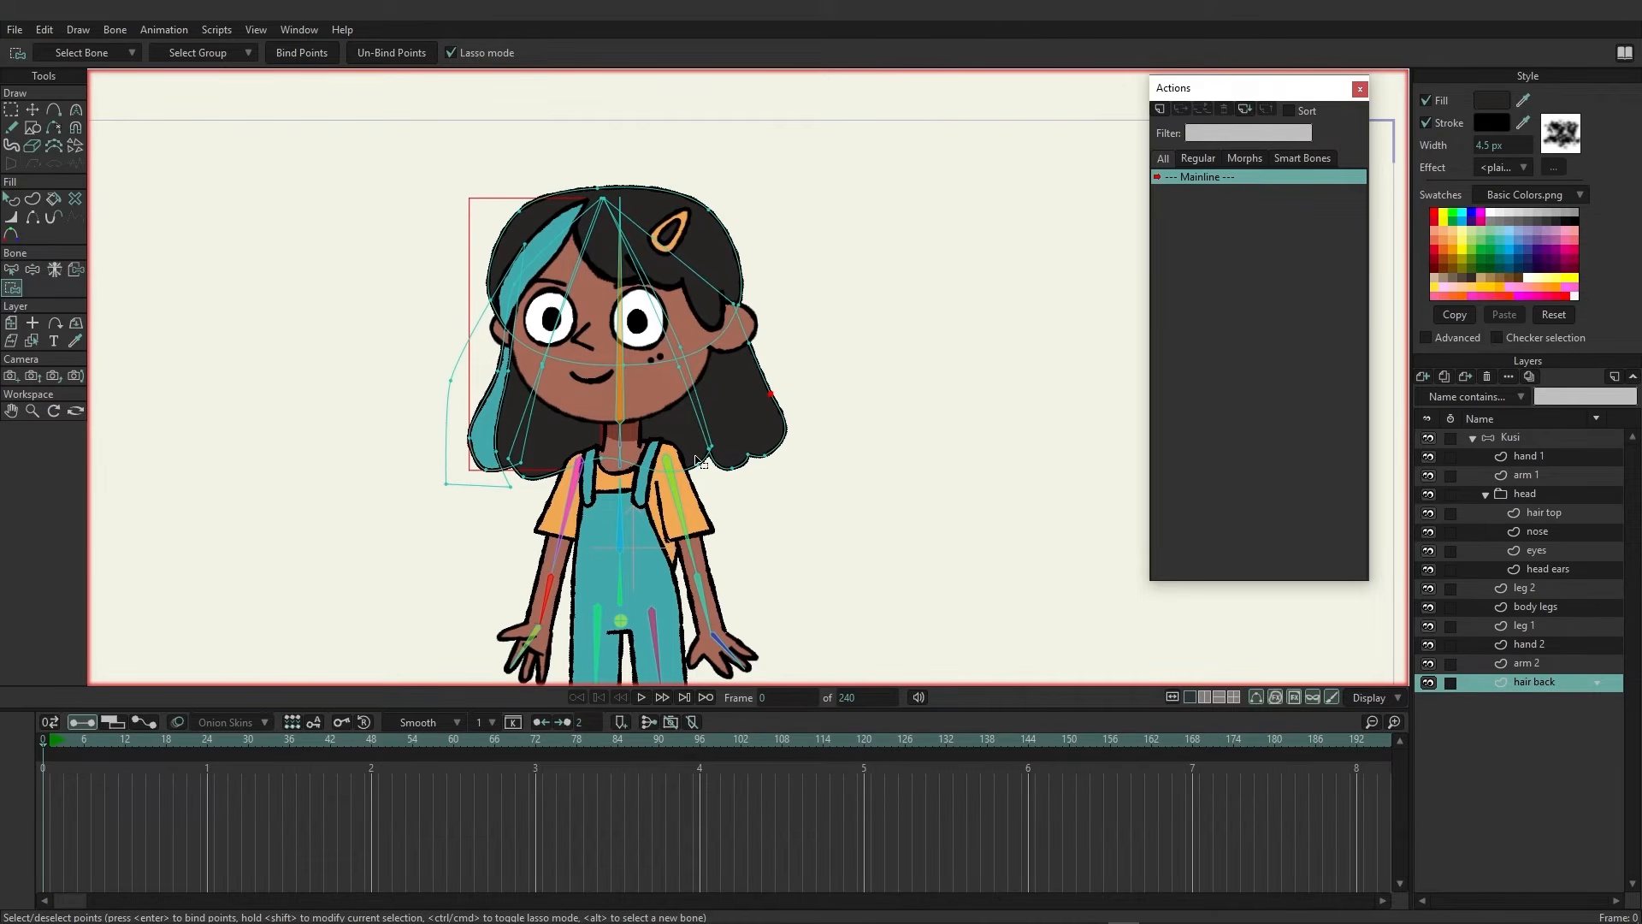
{"action": "left_click", "coordinate": [75, 272]}
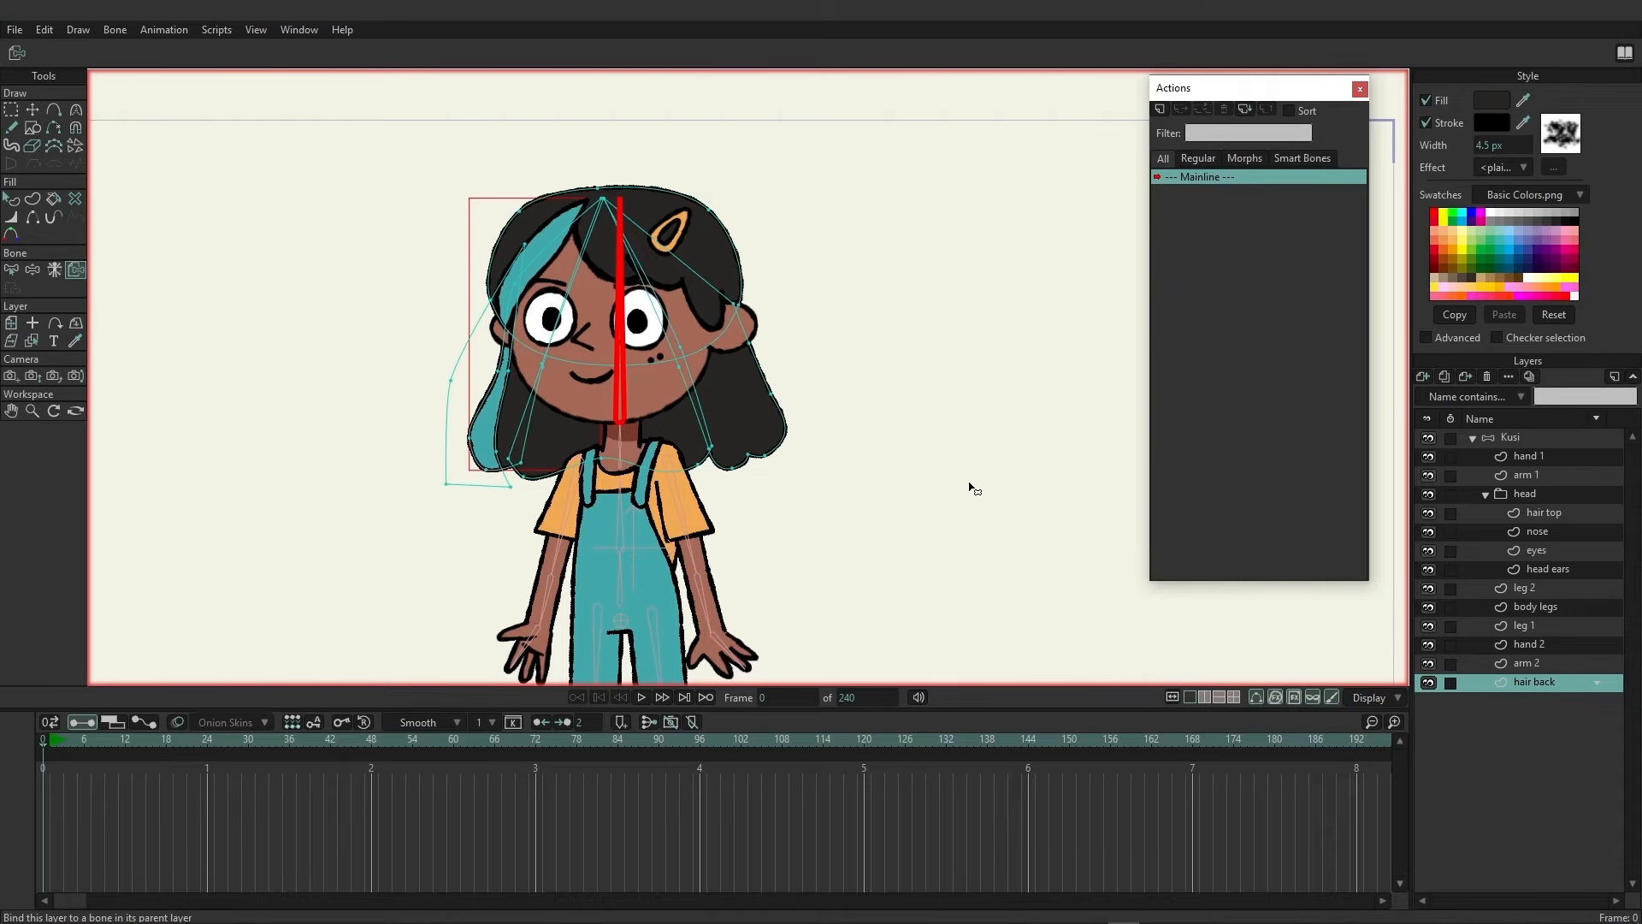
Select the Kusi bone layer, go to frame 12 and test the rig by rotating the head and one arm
{"action": "left_click", "coordinate": [1520, 434]}
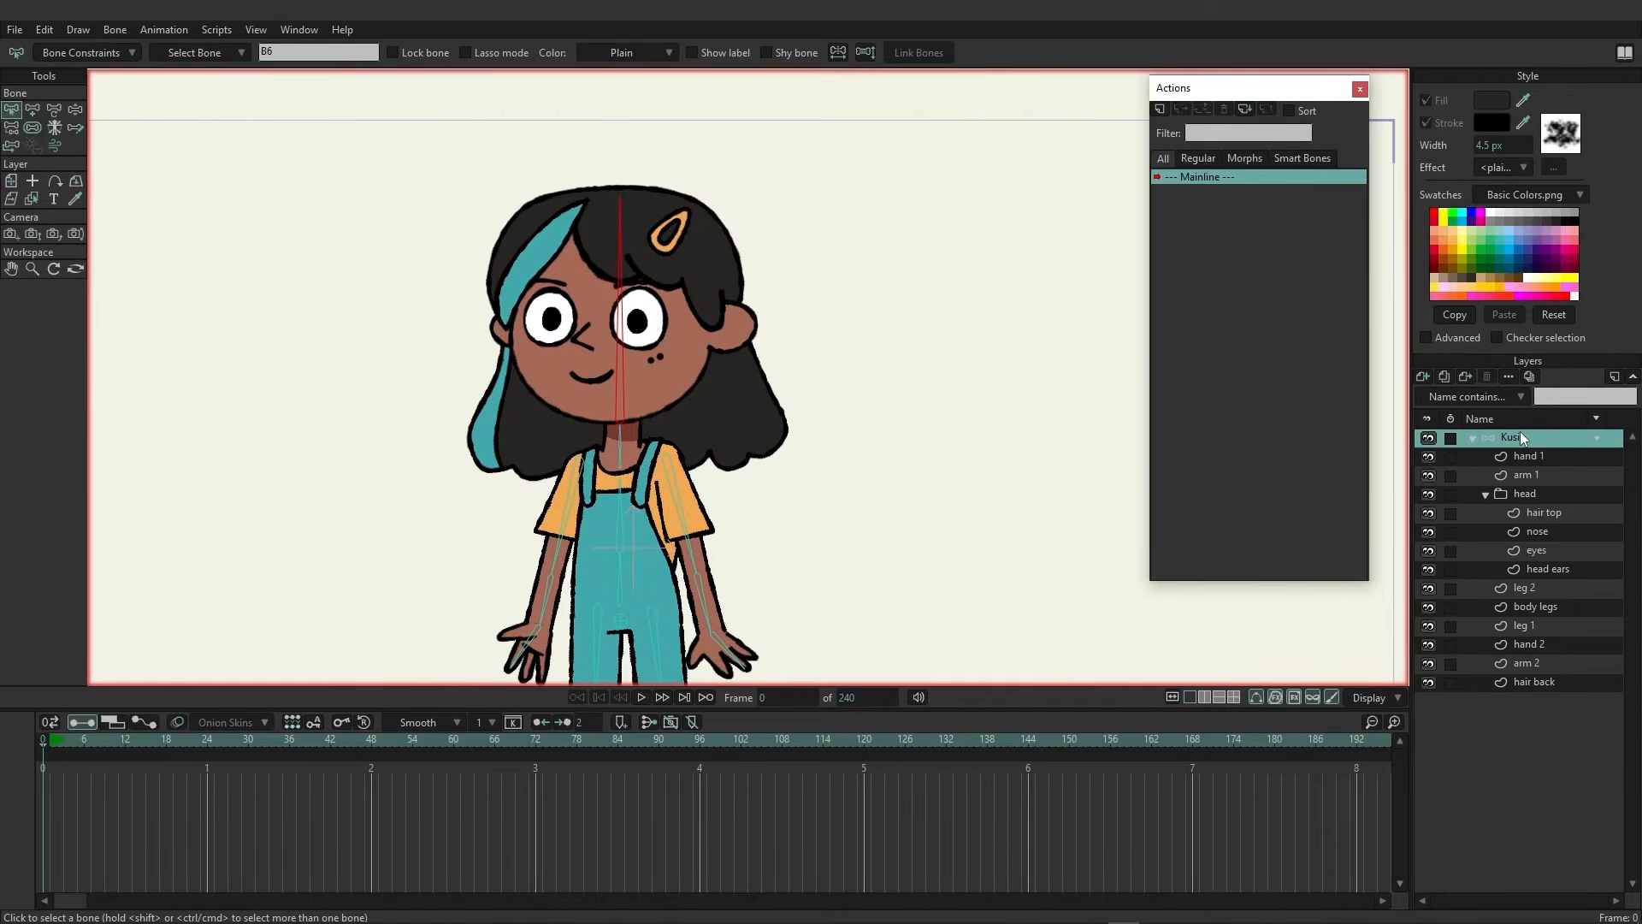
{"action": "left_click", "coordinate": [124, 740]}
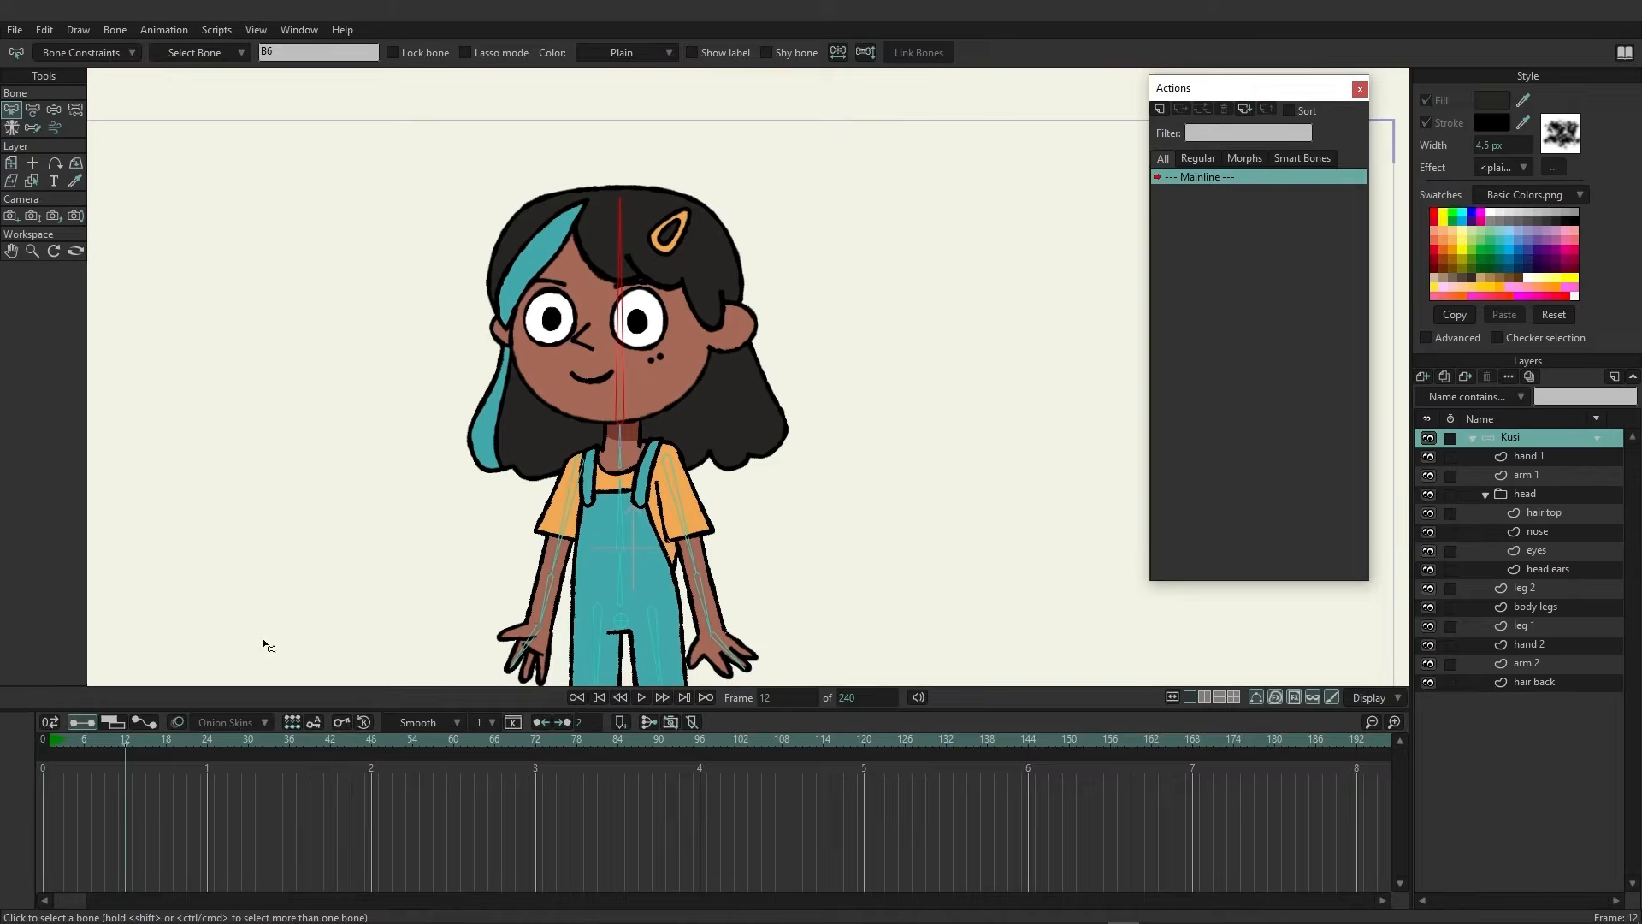
{"action": "scroll", "coordinate": [645, 434], "scroll_direction": "up", "scroll_amount": 2}
{"action": "scroll", "coordinate": [646, 435], "scroll_direction": "down", "scroll_amount": 3}
{"action": "scroll", "coordinate": [780, 557], "scroll_direction": "up", "scroll_amount": 1}
{"action": "scroll", "coordinate": [722, 491], "scroll_direction": "down", "scroll_amount": 1}
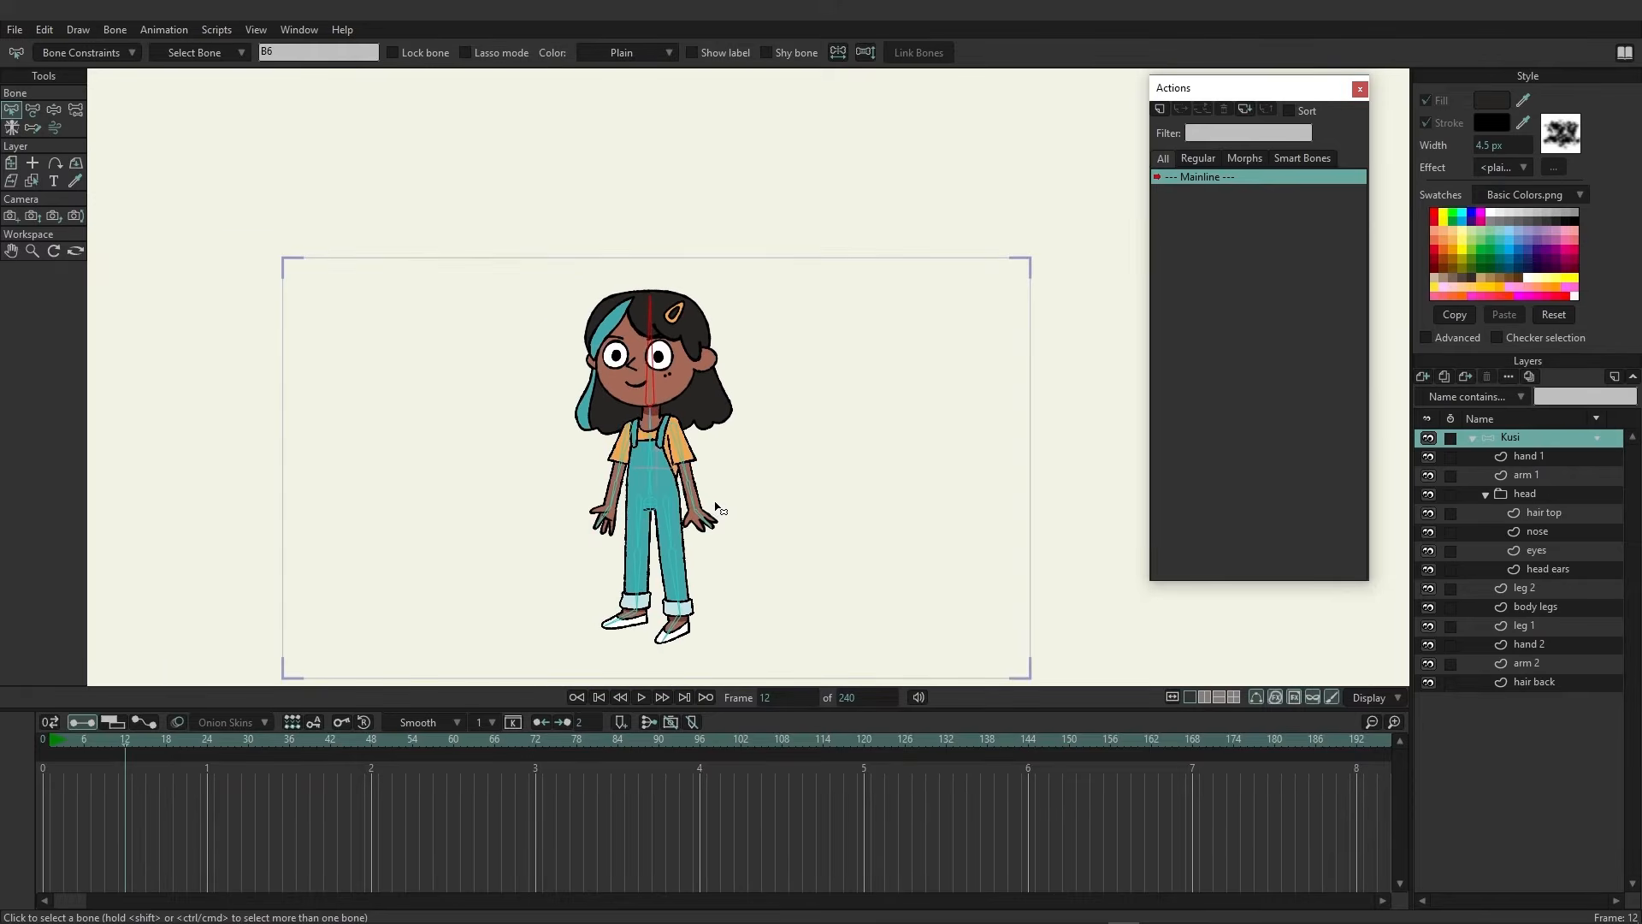
{"action": "scroll", "coordinate": [725, 550], "scroll_direction": "up", "scroll_amount": 1}
{"action": "scroll", "coordinate": [724, 550], "scroll_direction": "up", "scroll_amount": 1}
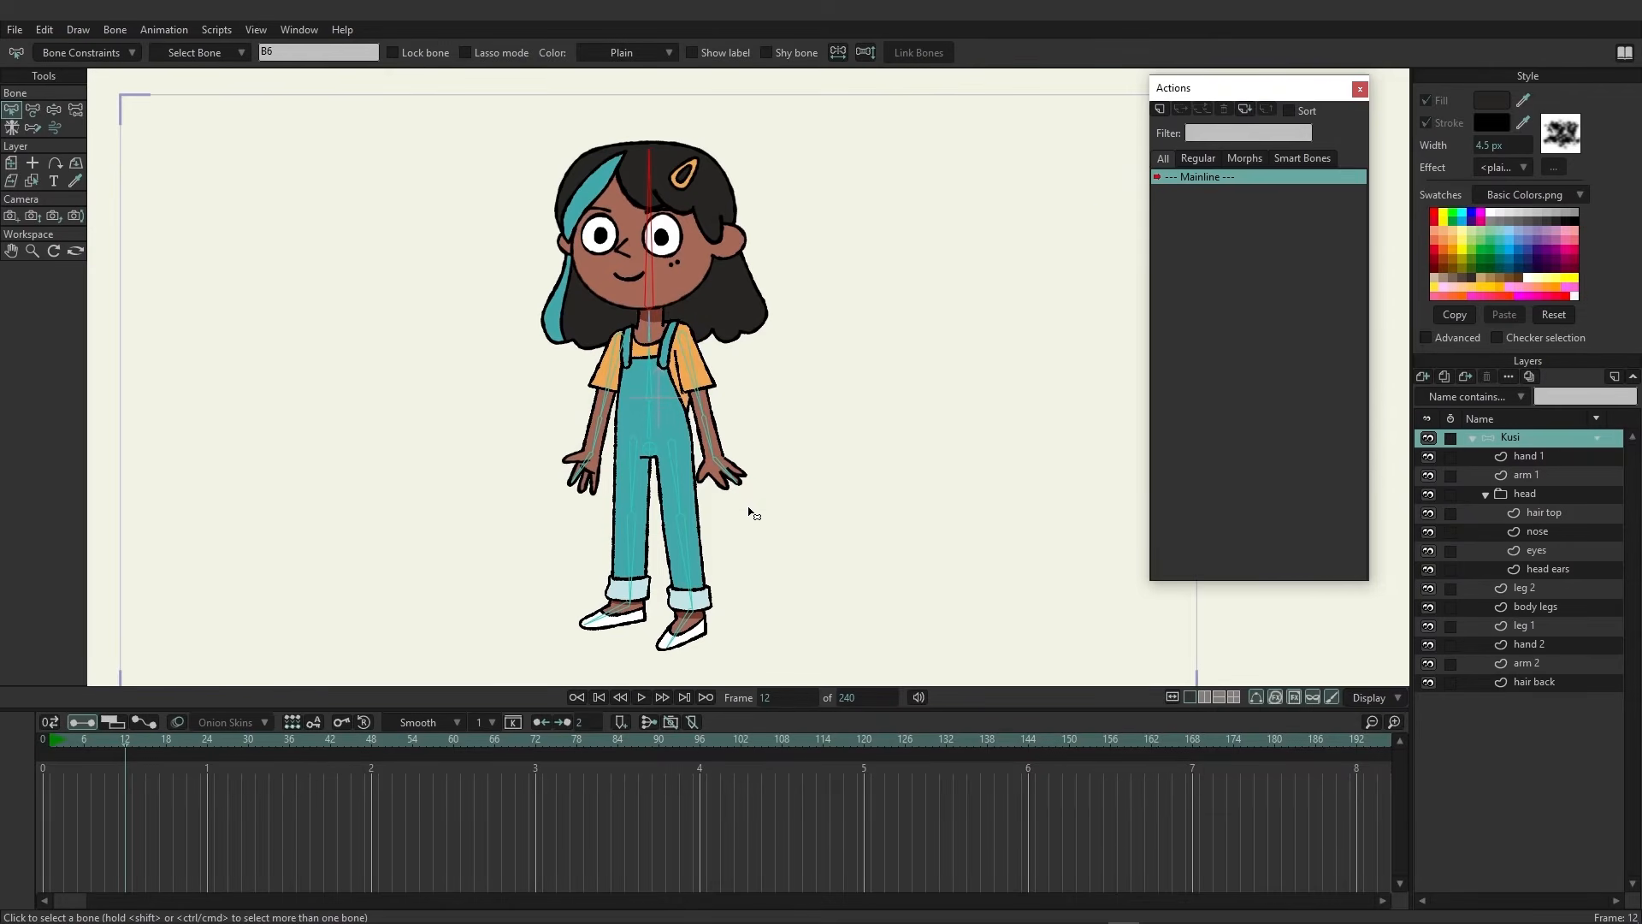
{"action": "left_click", "coordinate": [53, 111]}
{"action": "left_click_drag", "start_coordinate": [665, 265], "coordinate": [650, 202]}
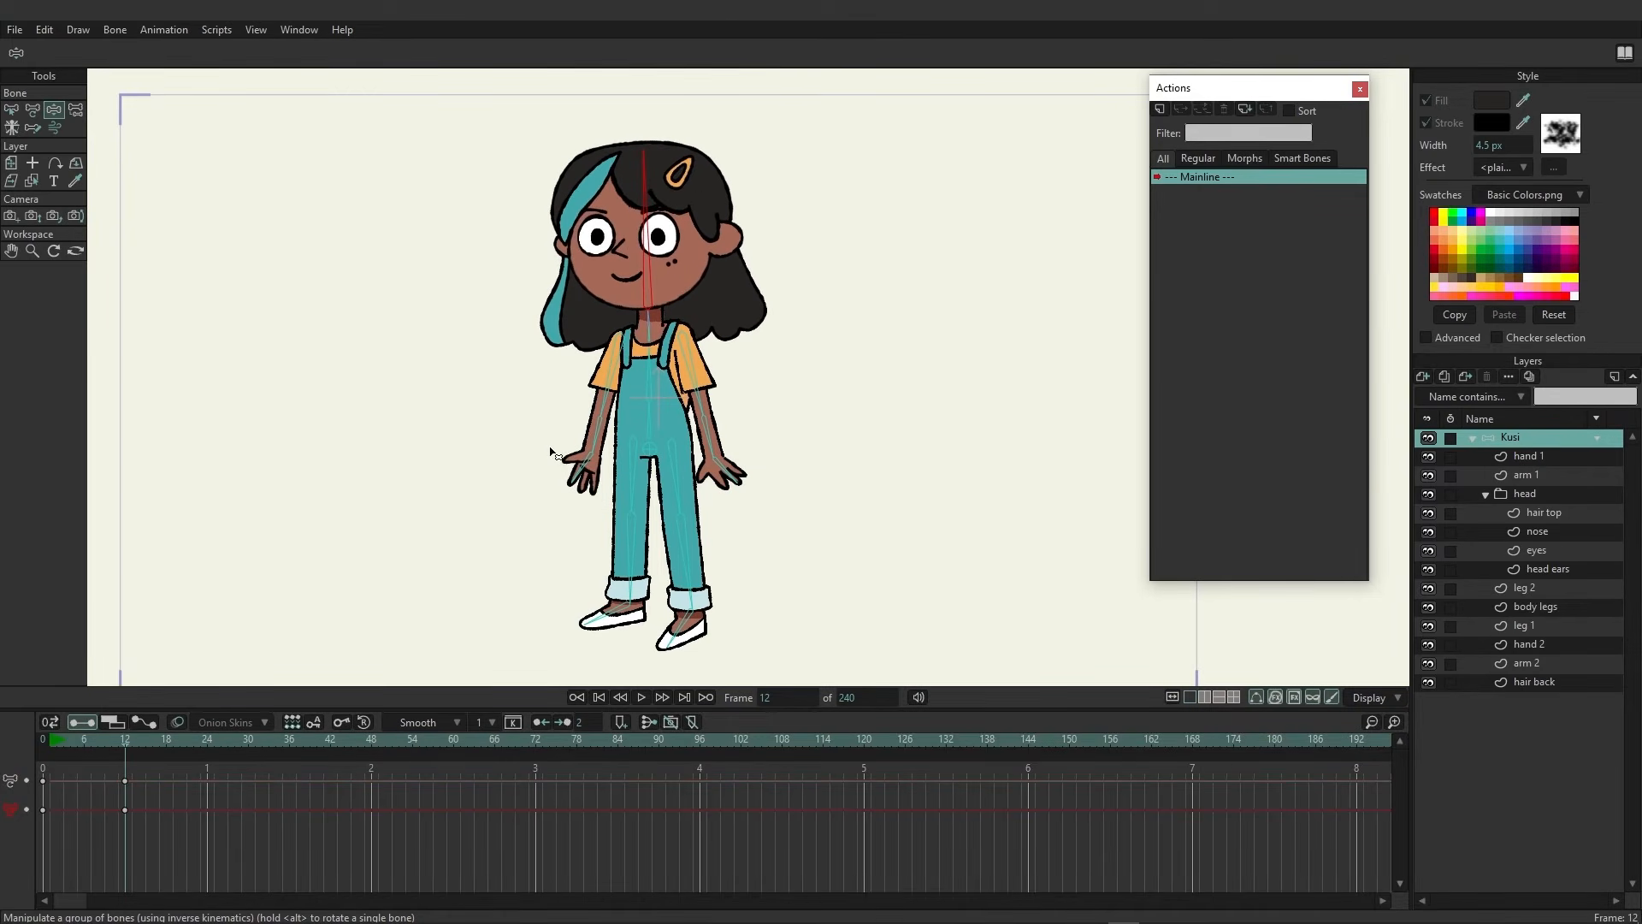
{"action": "left_click_drag", "start_coordinate": [605, 434], "coordinate": [556, 379]}
Continue testing by moving the other arm and both legs, then return to frame 0
{"action": "scroll", "coordinate": [556, 400], "scroll_direction": "up", "scroll_amount": 2}
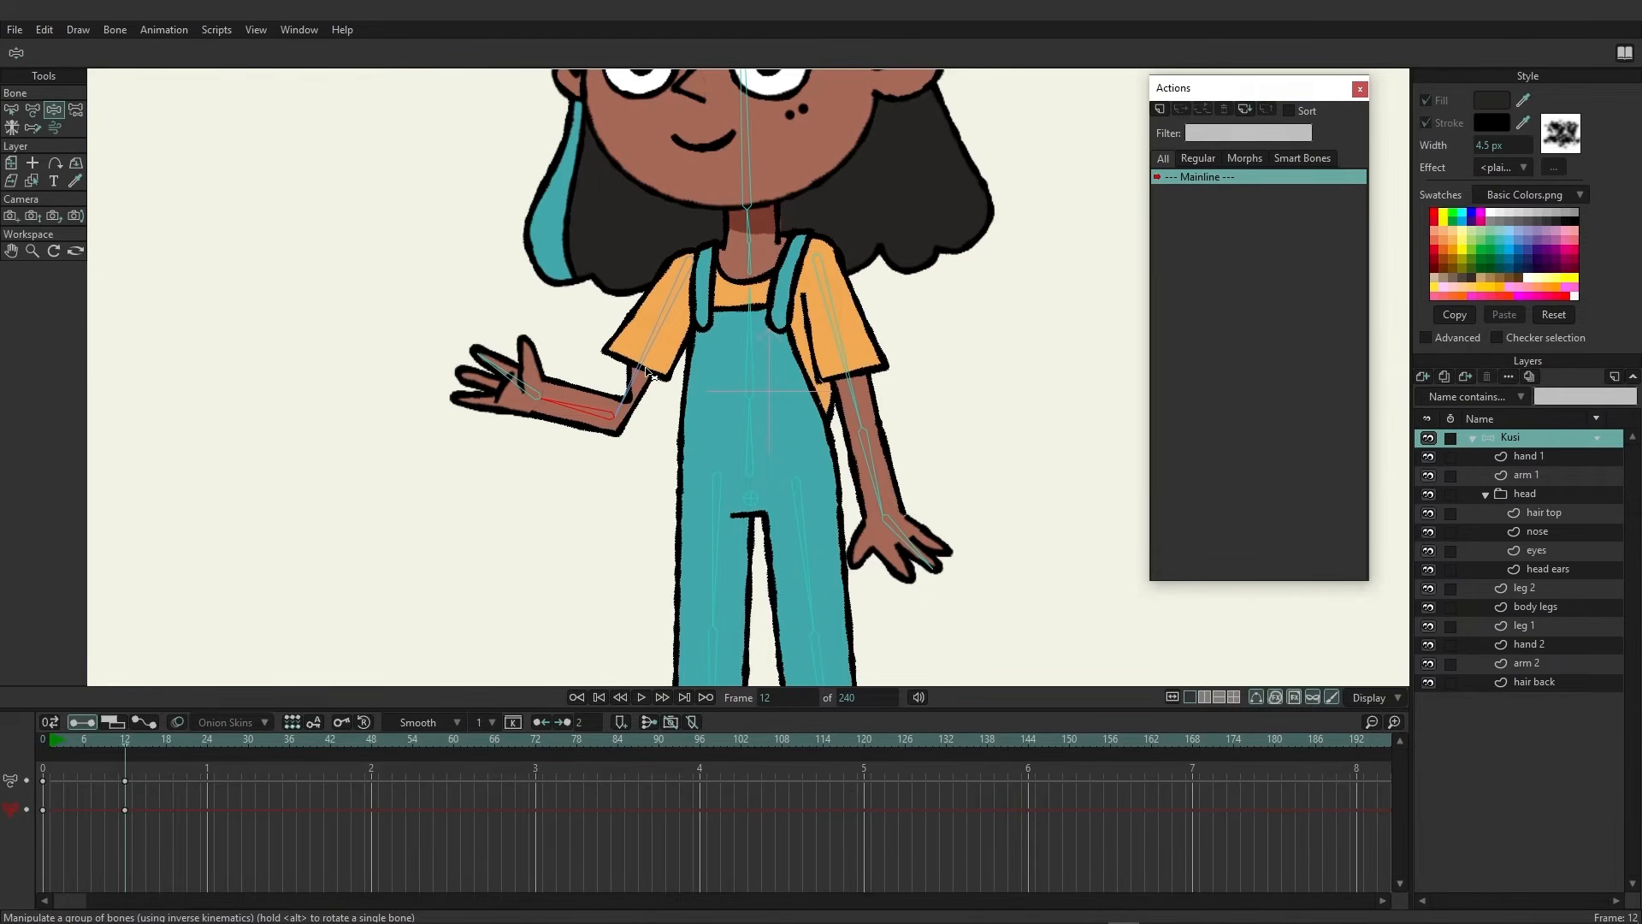
{"action": "left_click_drag", "start_coordinate": [599, 419], "coordinate": [603, 466]}
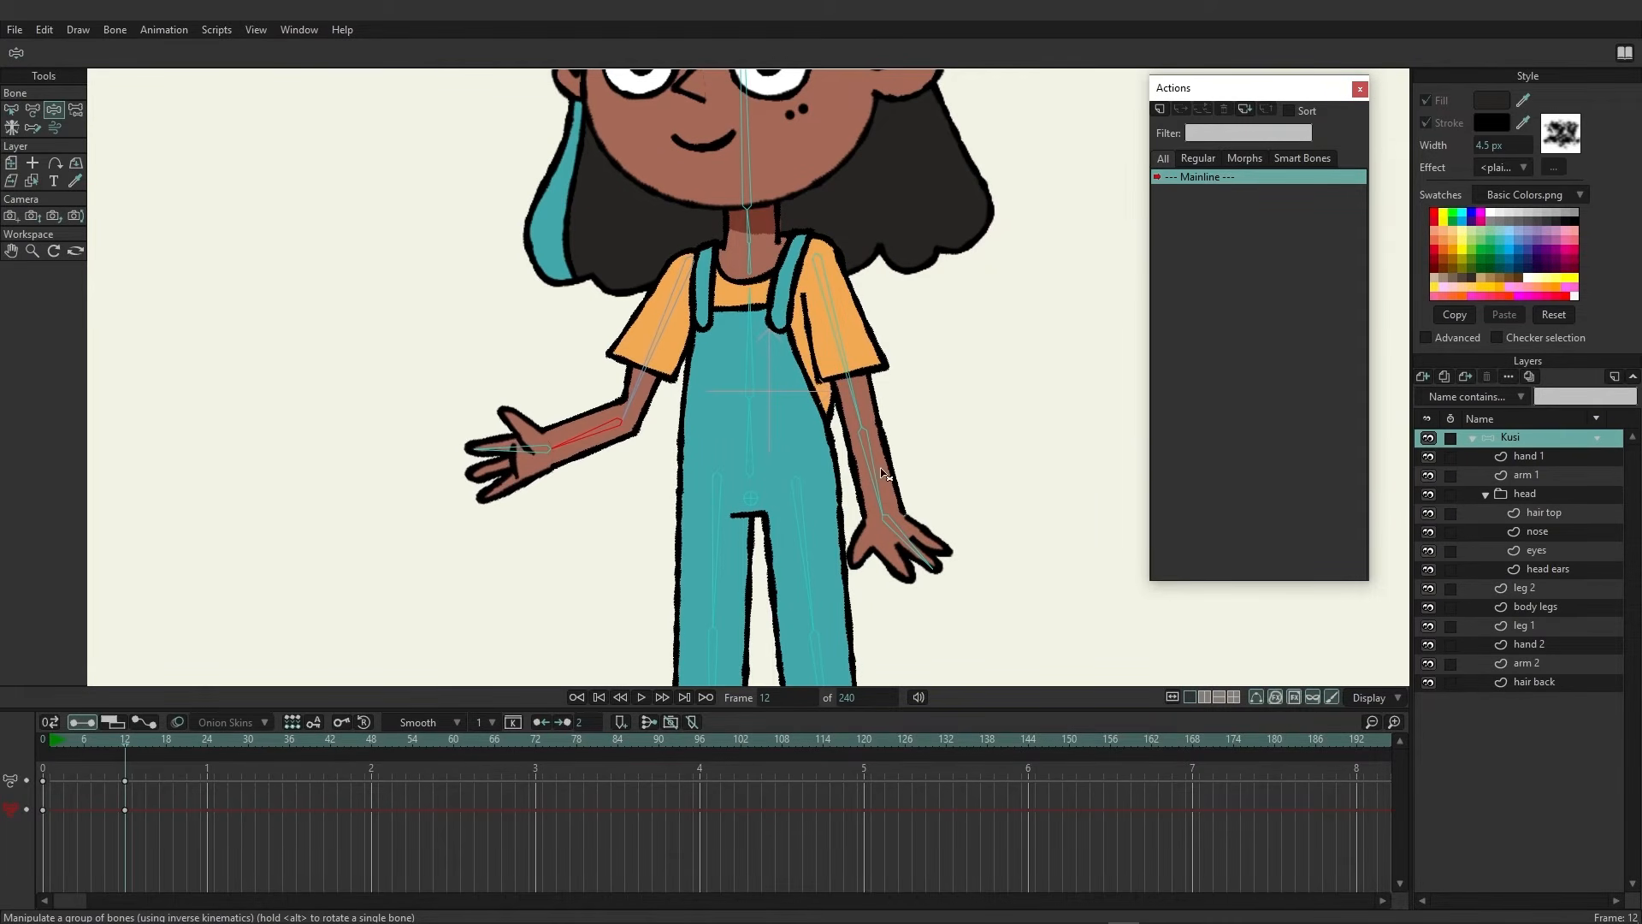
{"action": "left_click_drag", "start_coordinate": [885, 478], "coordinate": [940, 433]}
{"action": "left_click_drag", "start_coordinate": [715, 483], "coordinate": [675, 324]}
{"action": "left_click_drag", "start_coordinate": [556, 495], "coordinate": [543, 395]}
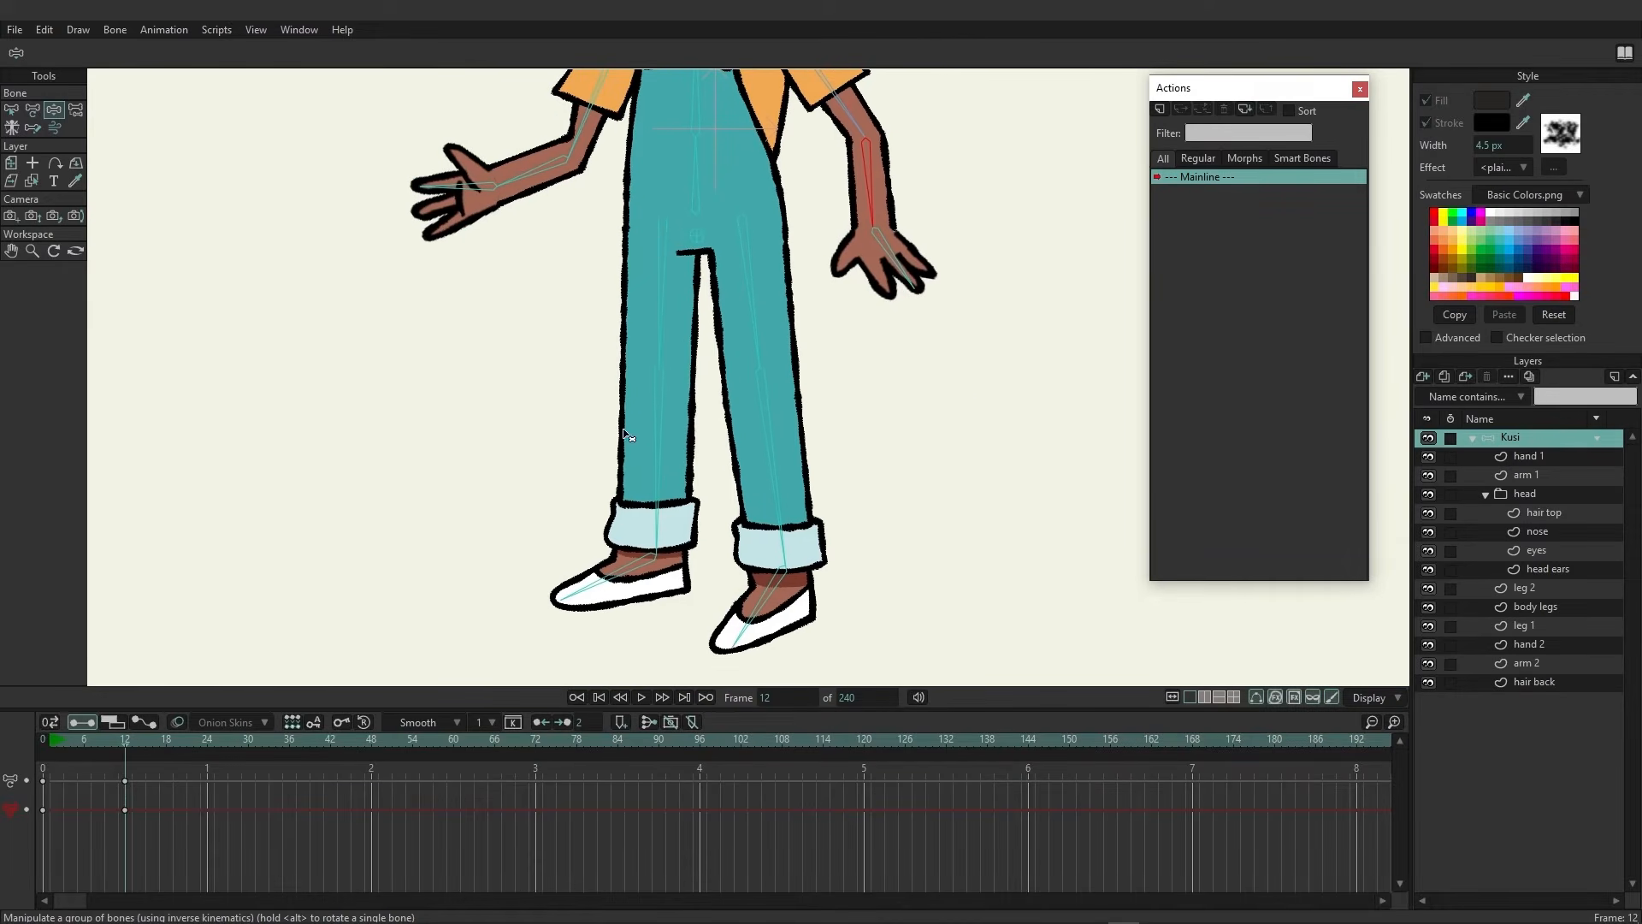
{"action": "left_click", "coordinate": [658, 480]}
{"action": "left_click_drag", "start_coordinate": [659, 481], "coordinate": [667, 311]}
{"action": "left_click_drag", "start_coordinate": [770, 488], "coordinate": [699, 361]}
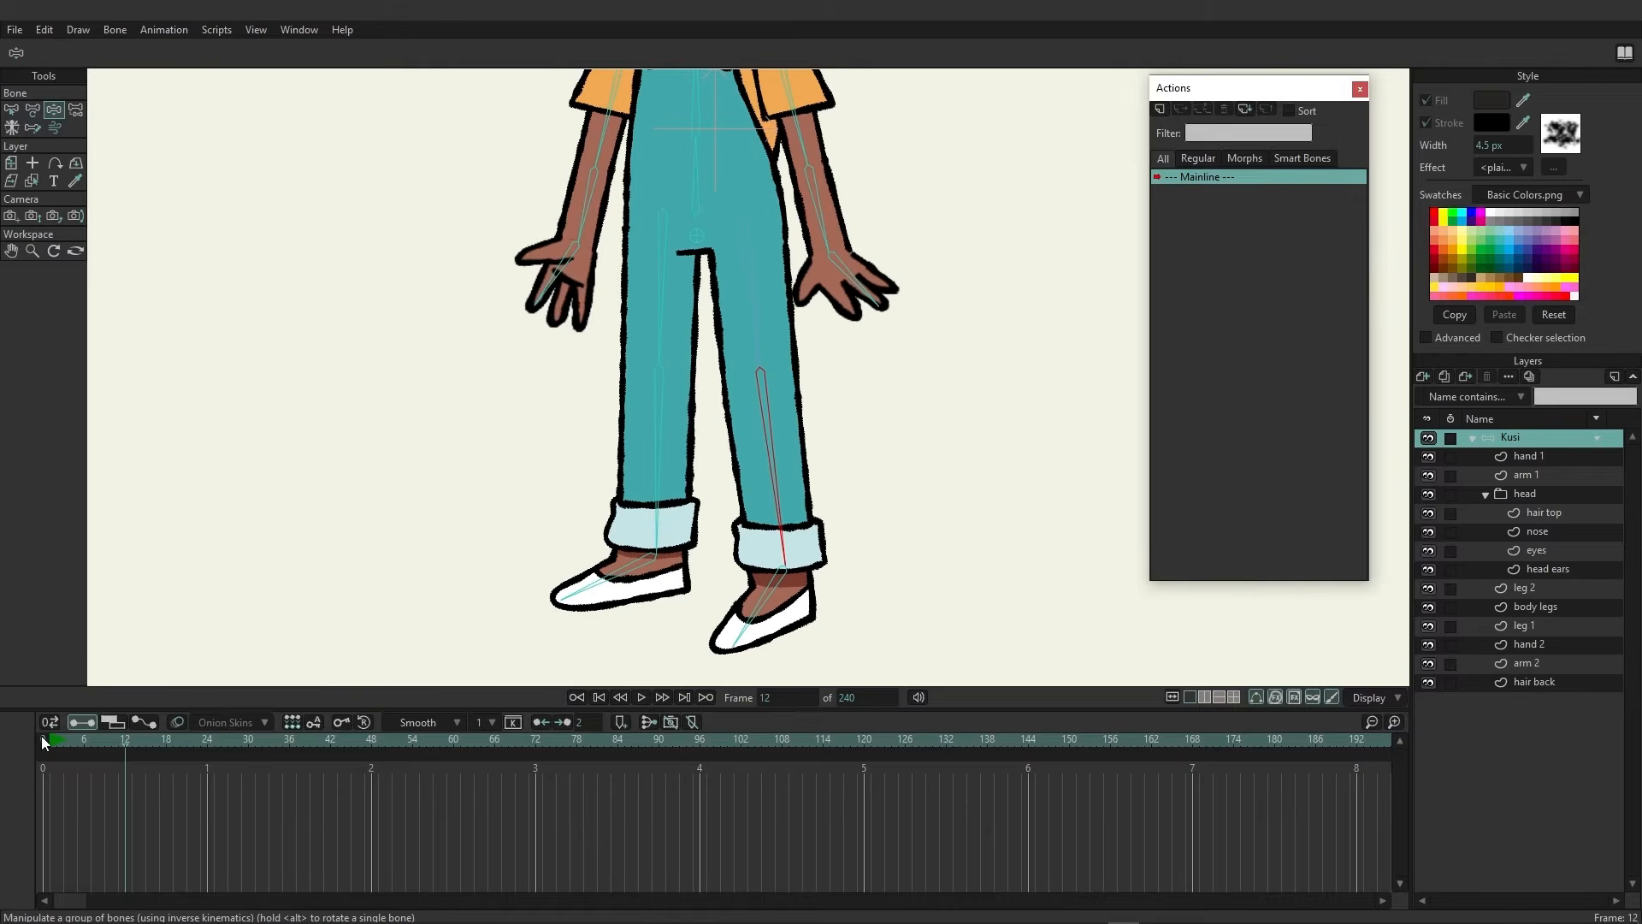
{"action": "left_click", "coordinate": [42, 742]}
Select the lower-leg bone of the back leg and rename it back calf
{"action": "left_click", "coordinate": [11, 110]}
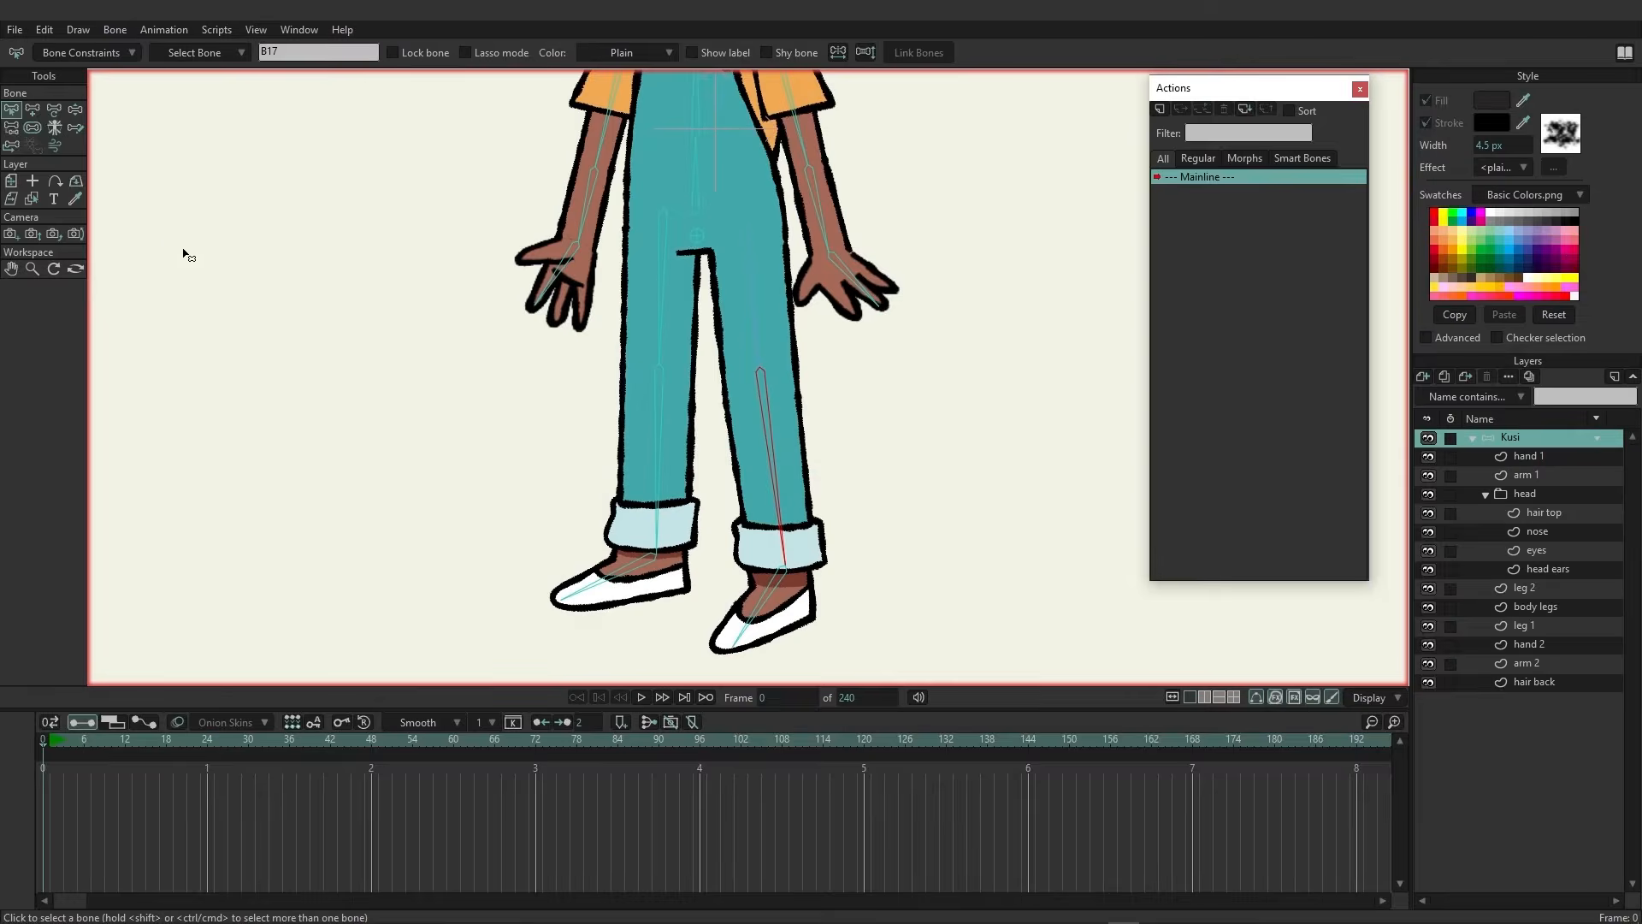
{"action": "left_click", "coordinate": [321, 304]}
{"action": "left_click_drag", "start_coordinate": [573, 305], "coordinate": [571, 338]}
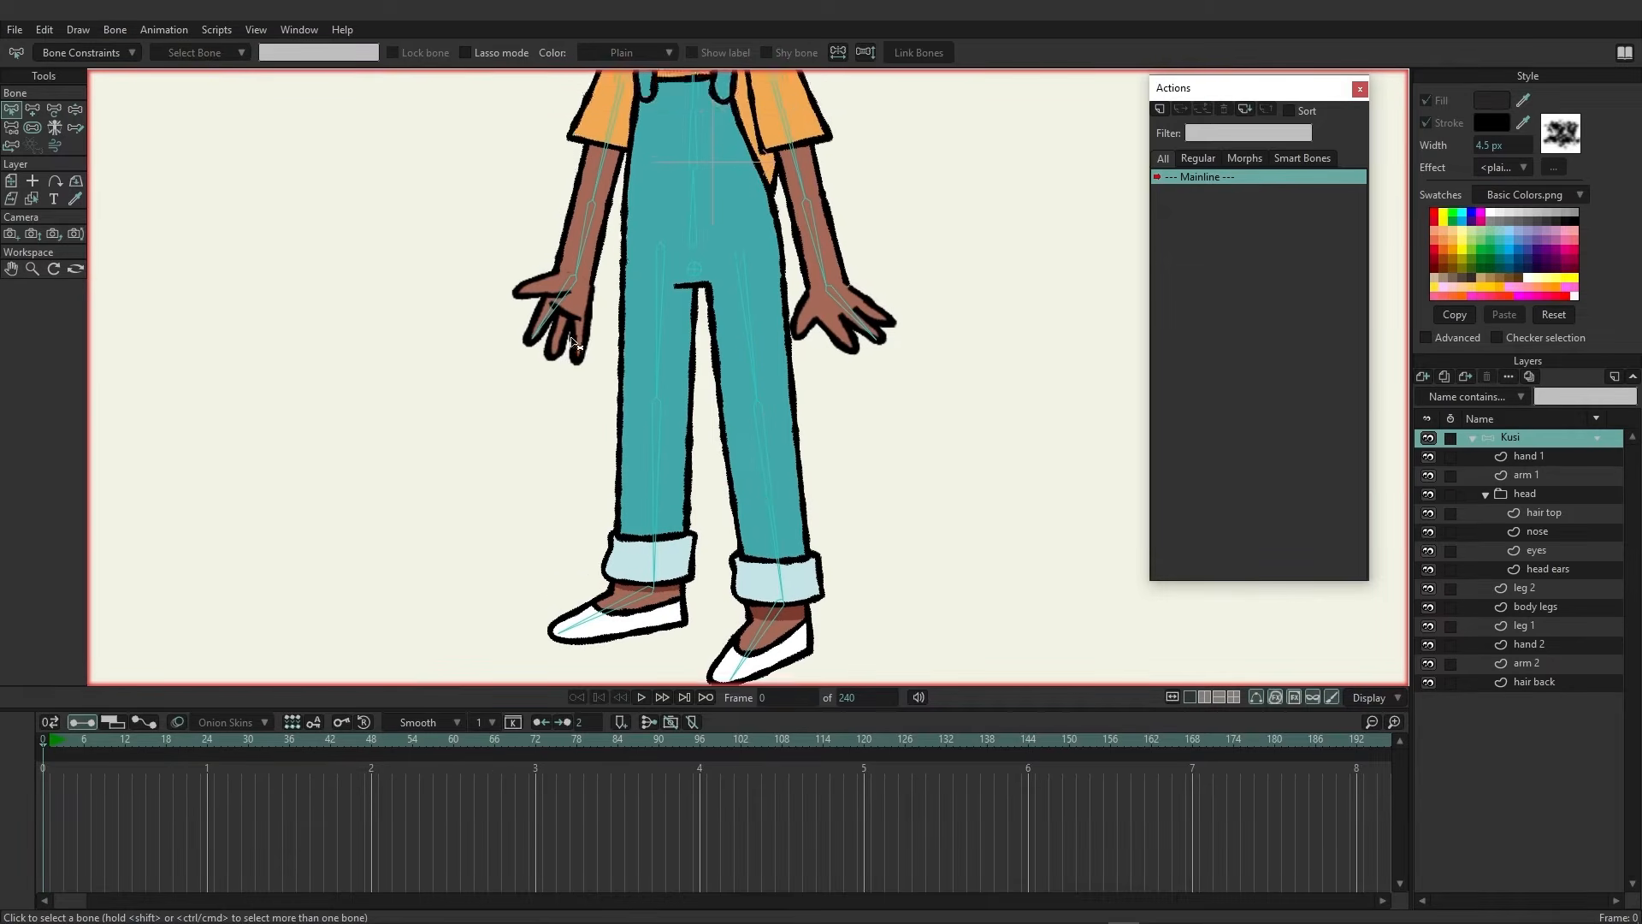
{"action": "scroll", "coordinate": [572, 342], "scroll_direction": "up", "scroll_amount": 2}
{"action": "left_click", "coordinate": [647, 562]}
{"action": "scroll", "coordinate": [436, 336], "scroll_direction": "down", "scroll_amount": 4}
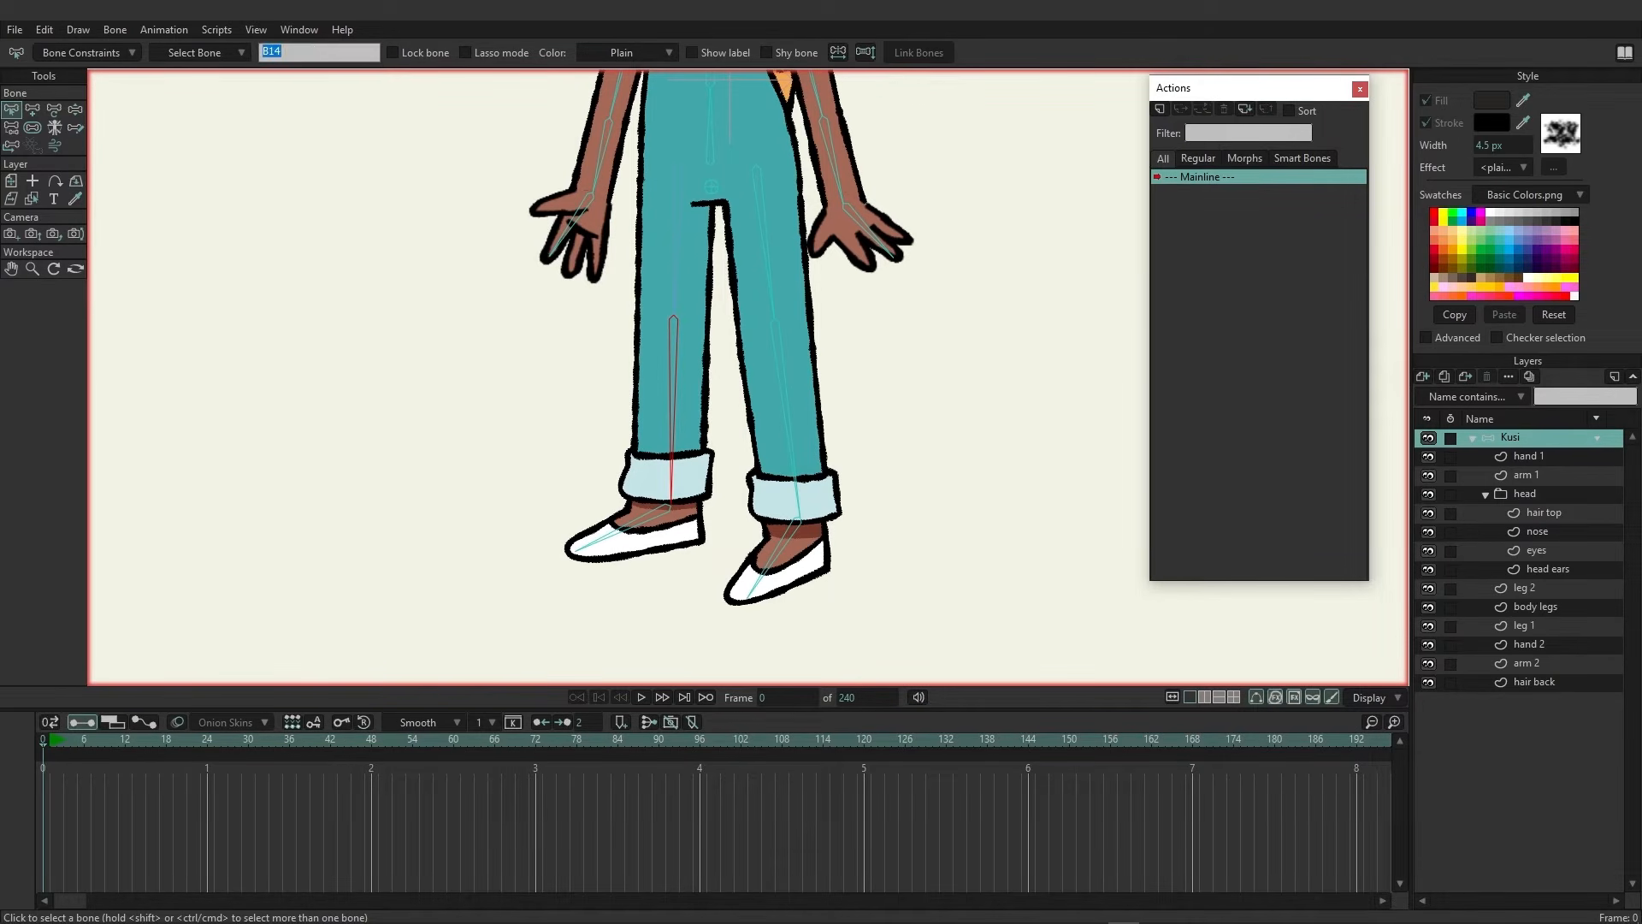
{"action": "type", "text": "back calf"}
Create a new action named back calf and, at frame 96, rotate the calf bone to bend the leg forward
{"action": "left_click", "coordinate": [1160, 109]}
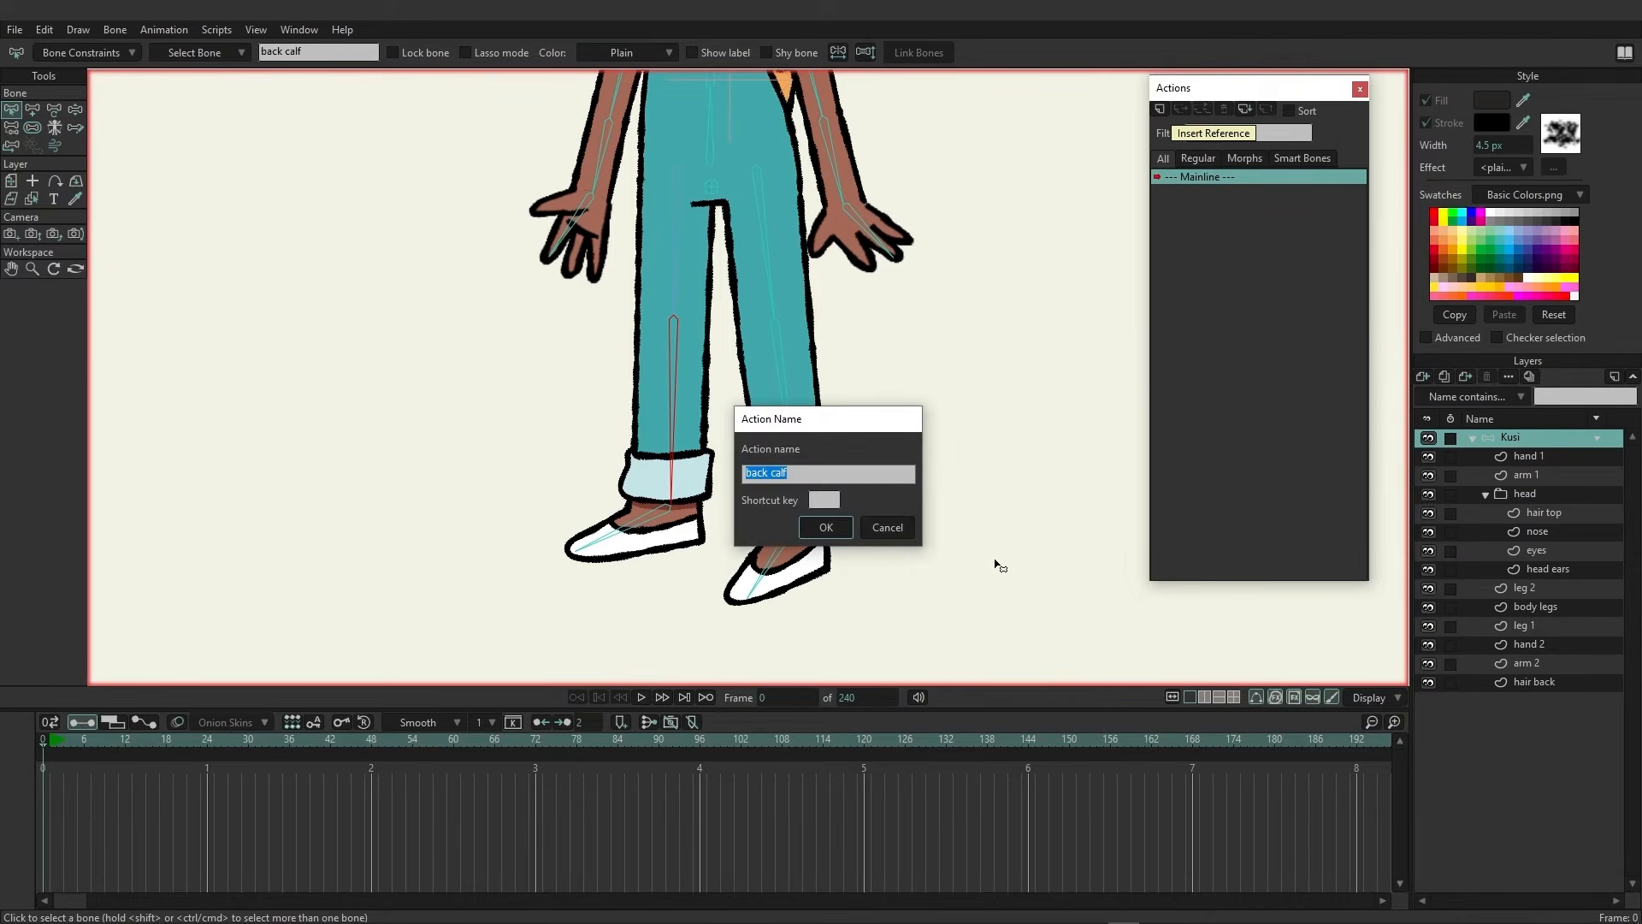
{"action": "left_click", "coordinate": [826, 527]}
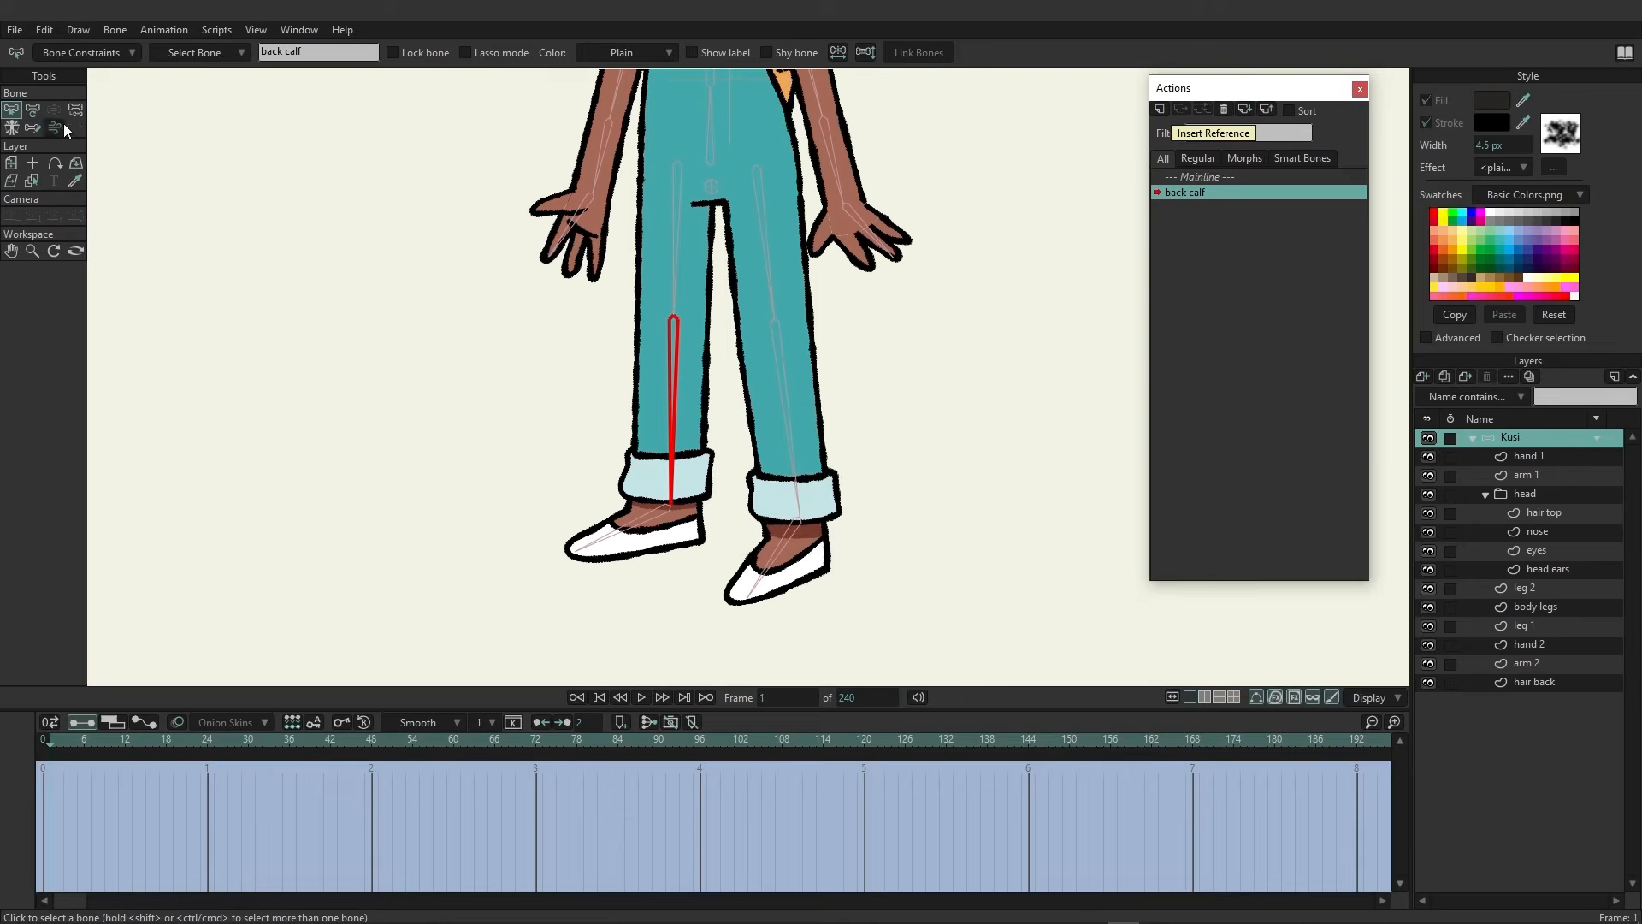
{"action": "left_click", "coordinate": [33, 110]}
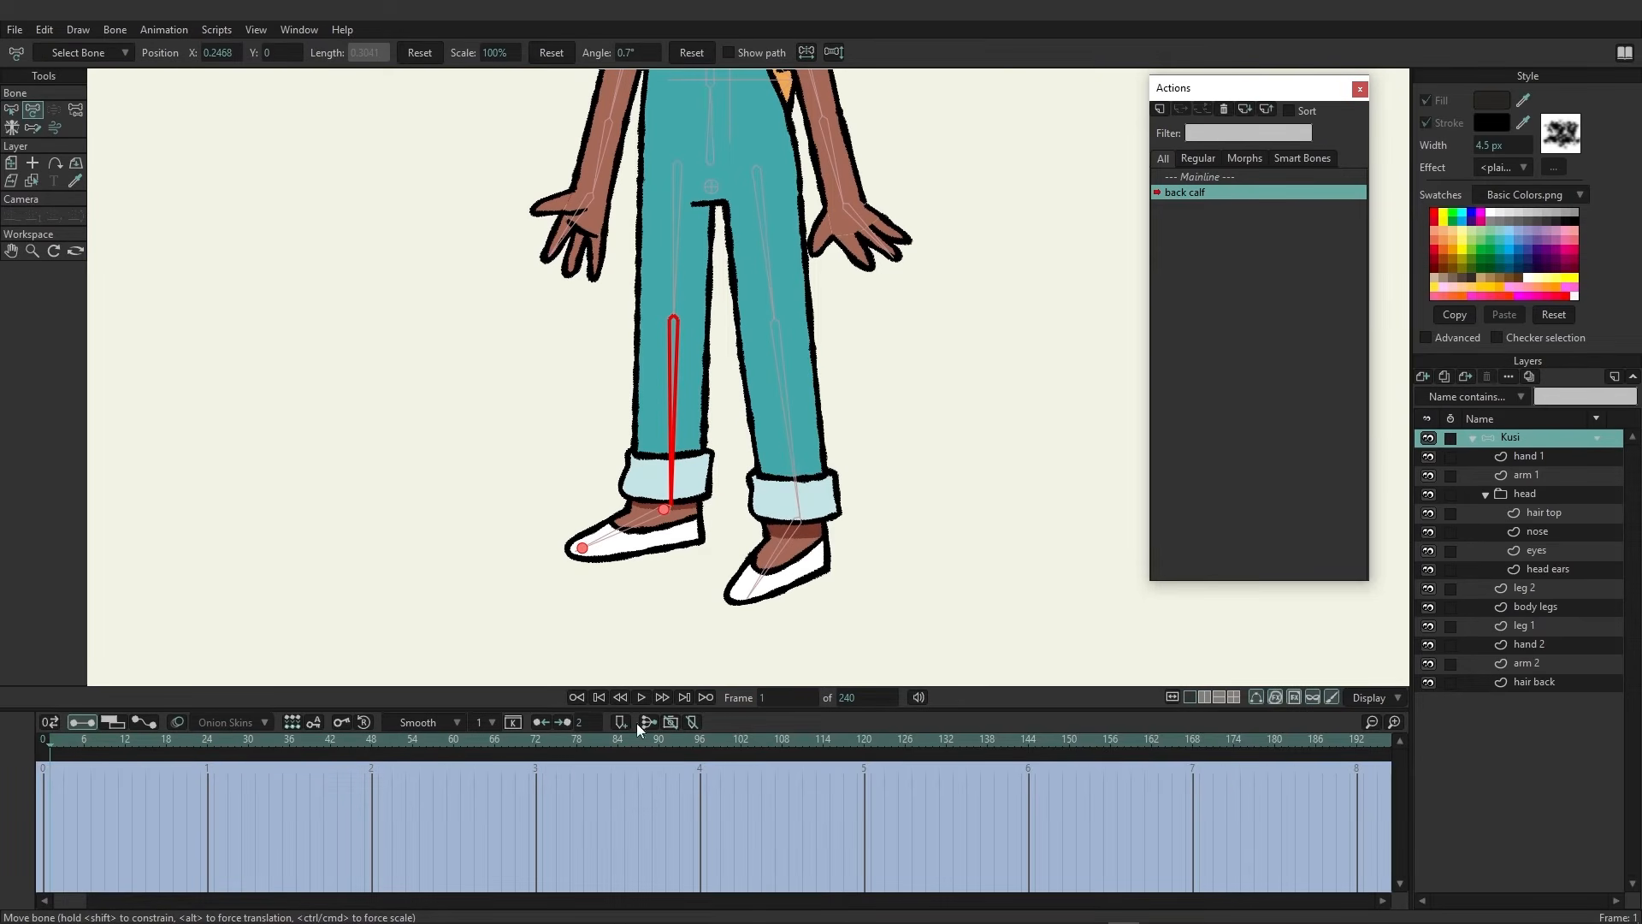
{"action": "left_click", "coordinate": [702, 743]}
{"action": "left_click_drag", "start_coordinate": [677, 402], "coordinate": [774, 257]}
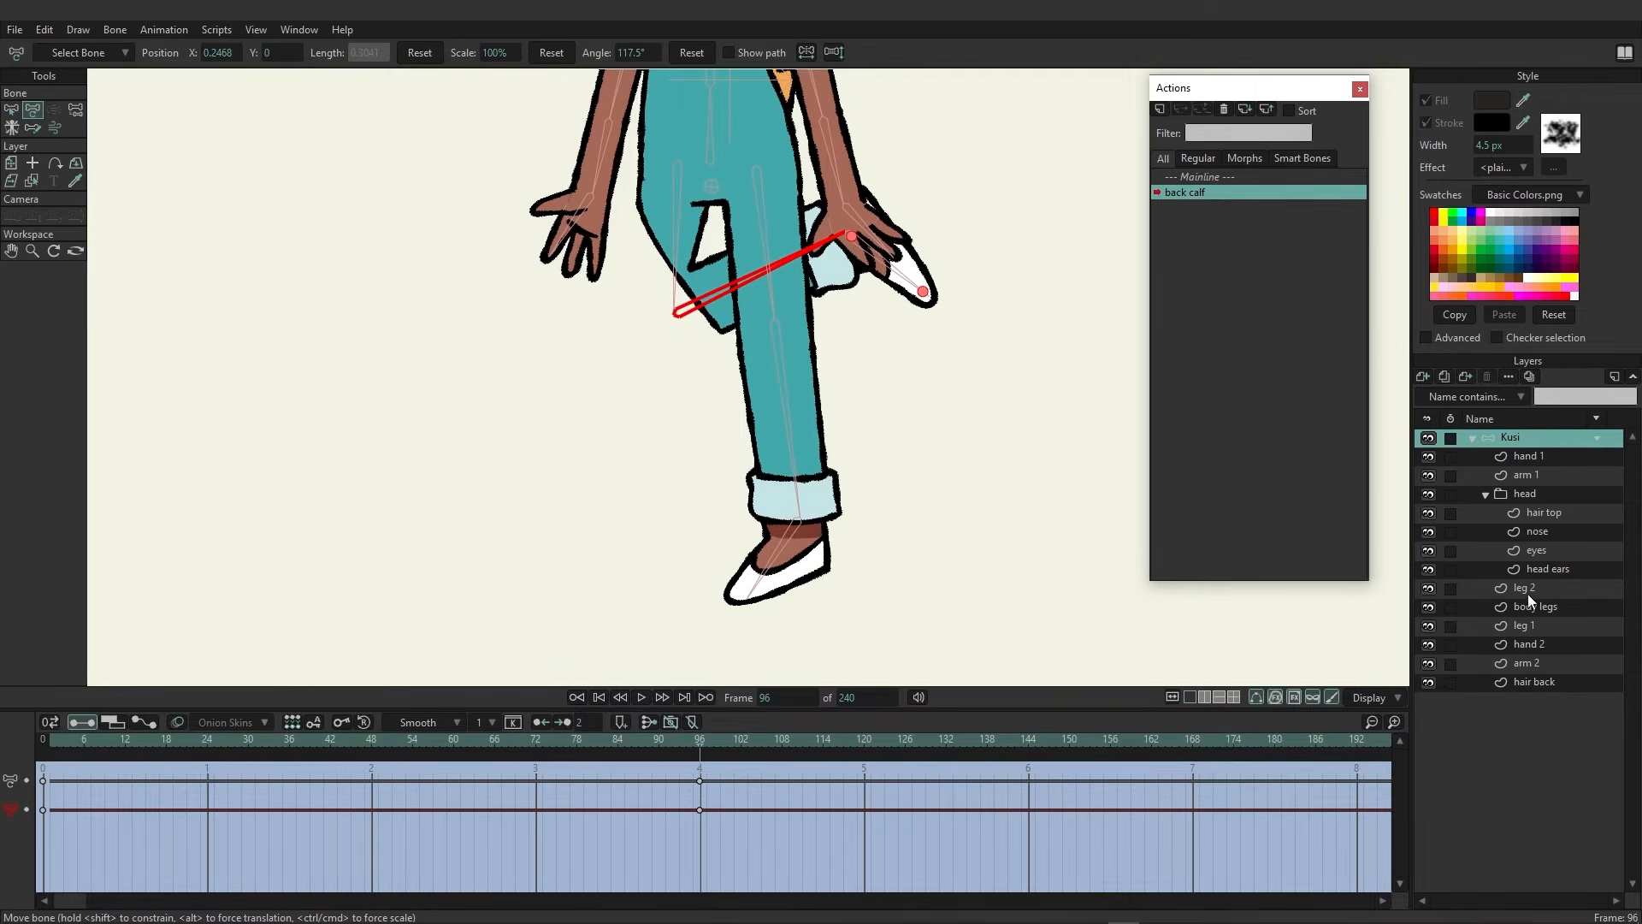
On the leg 1 layer, move the knee points to smooth the bent leg, checking the pose around frame 81
{"action": "left_click", "coordinate": [1520, 625]}
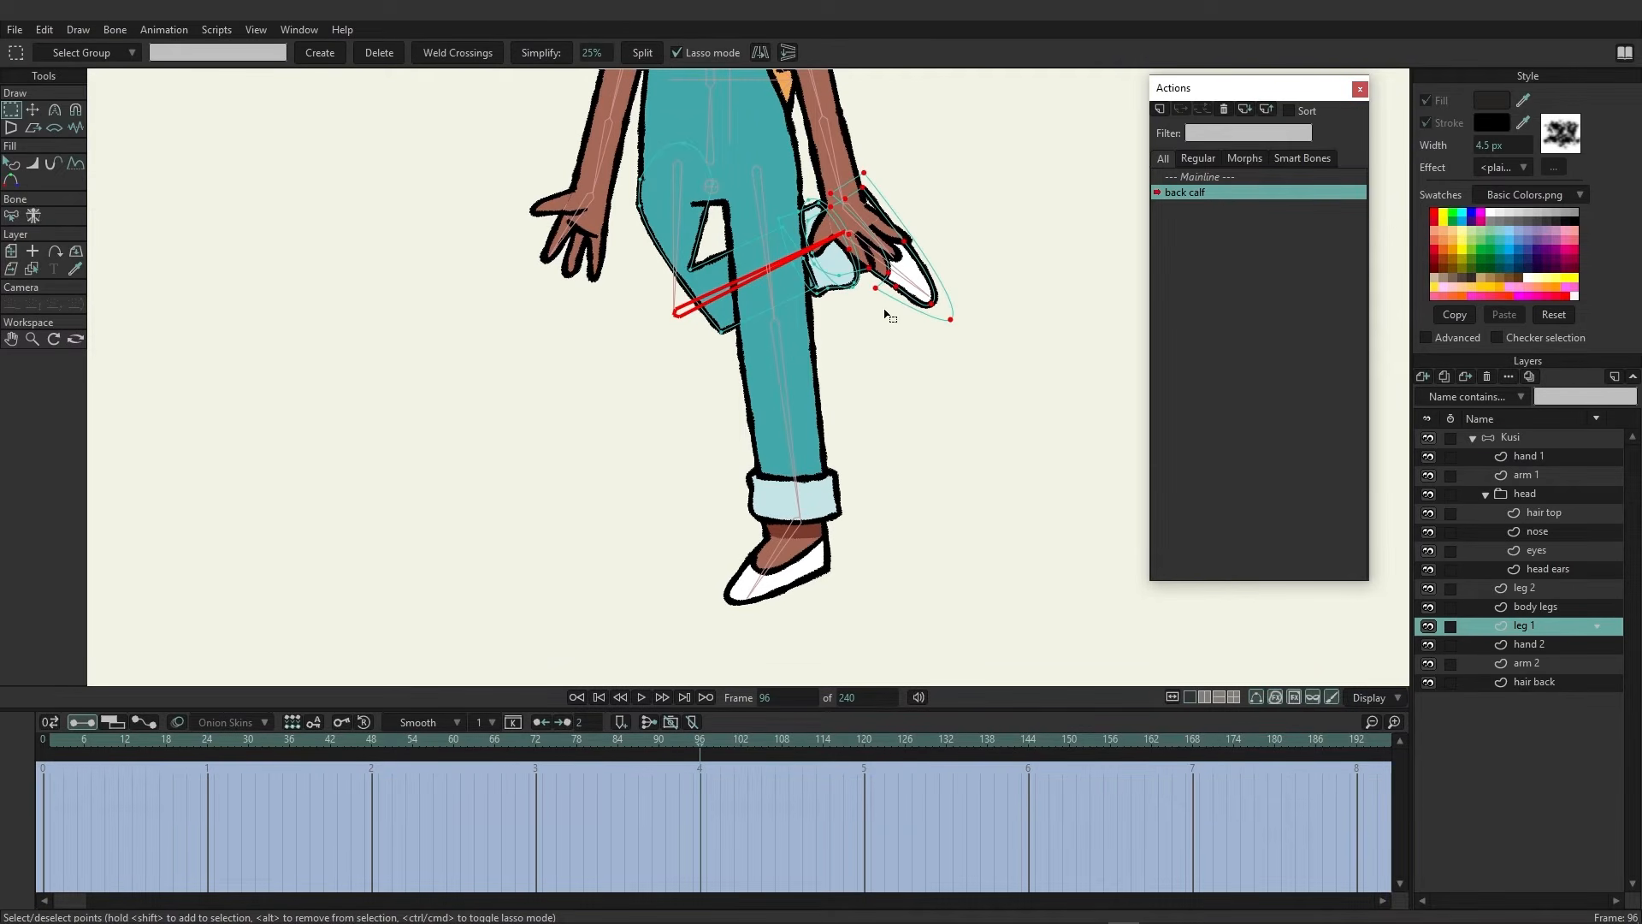
{"action": "key", "text": "t"}
{"action": "left_click", "coordinate": [385, 226]}
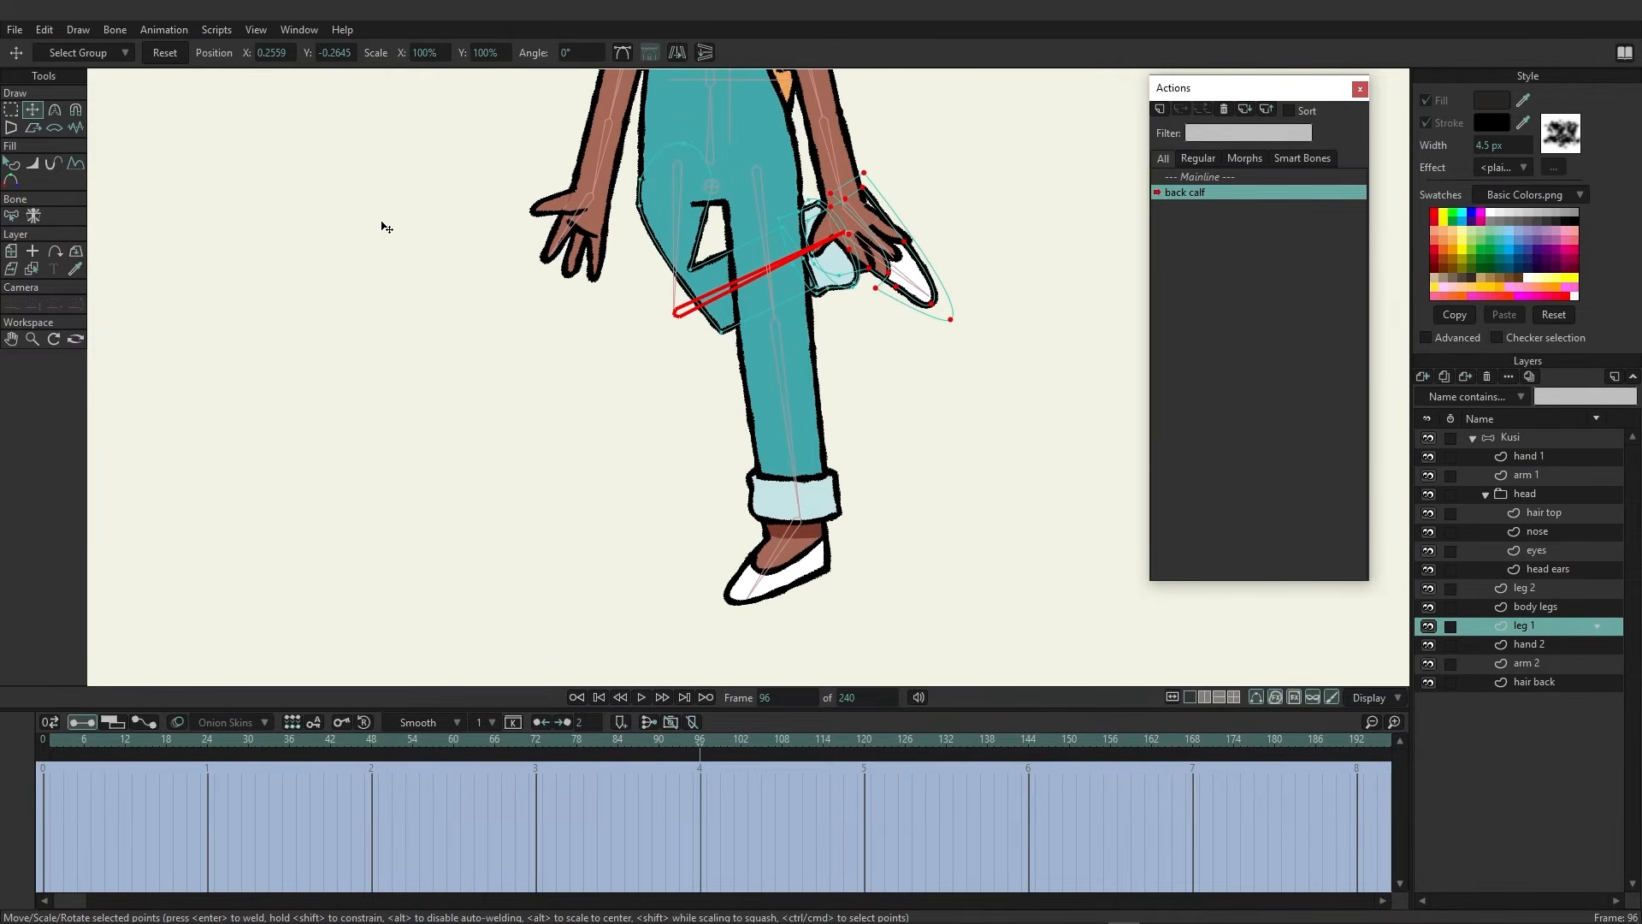
{"action": "left_click_drag", "start_coordinate": [699, 272], "coordinate": [746, 241]}
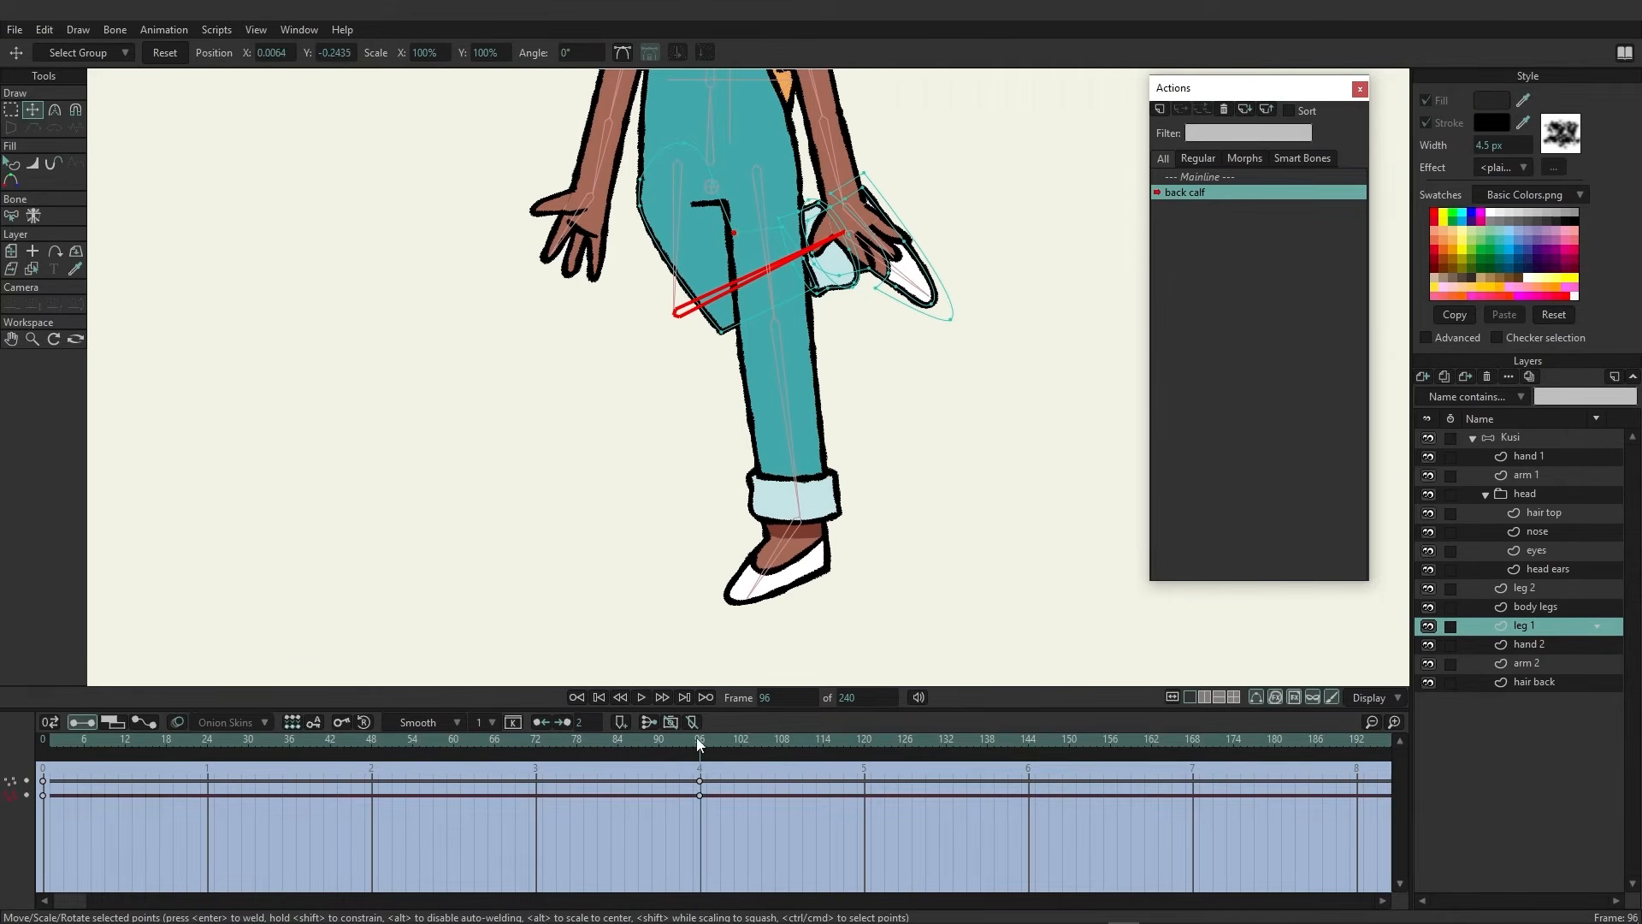
{"action": "left_click_drag", "start_coordinate": [699, 743], "coordinate": [595, 565]}
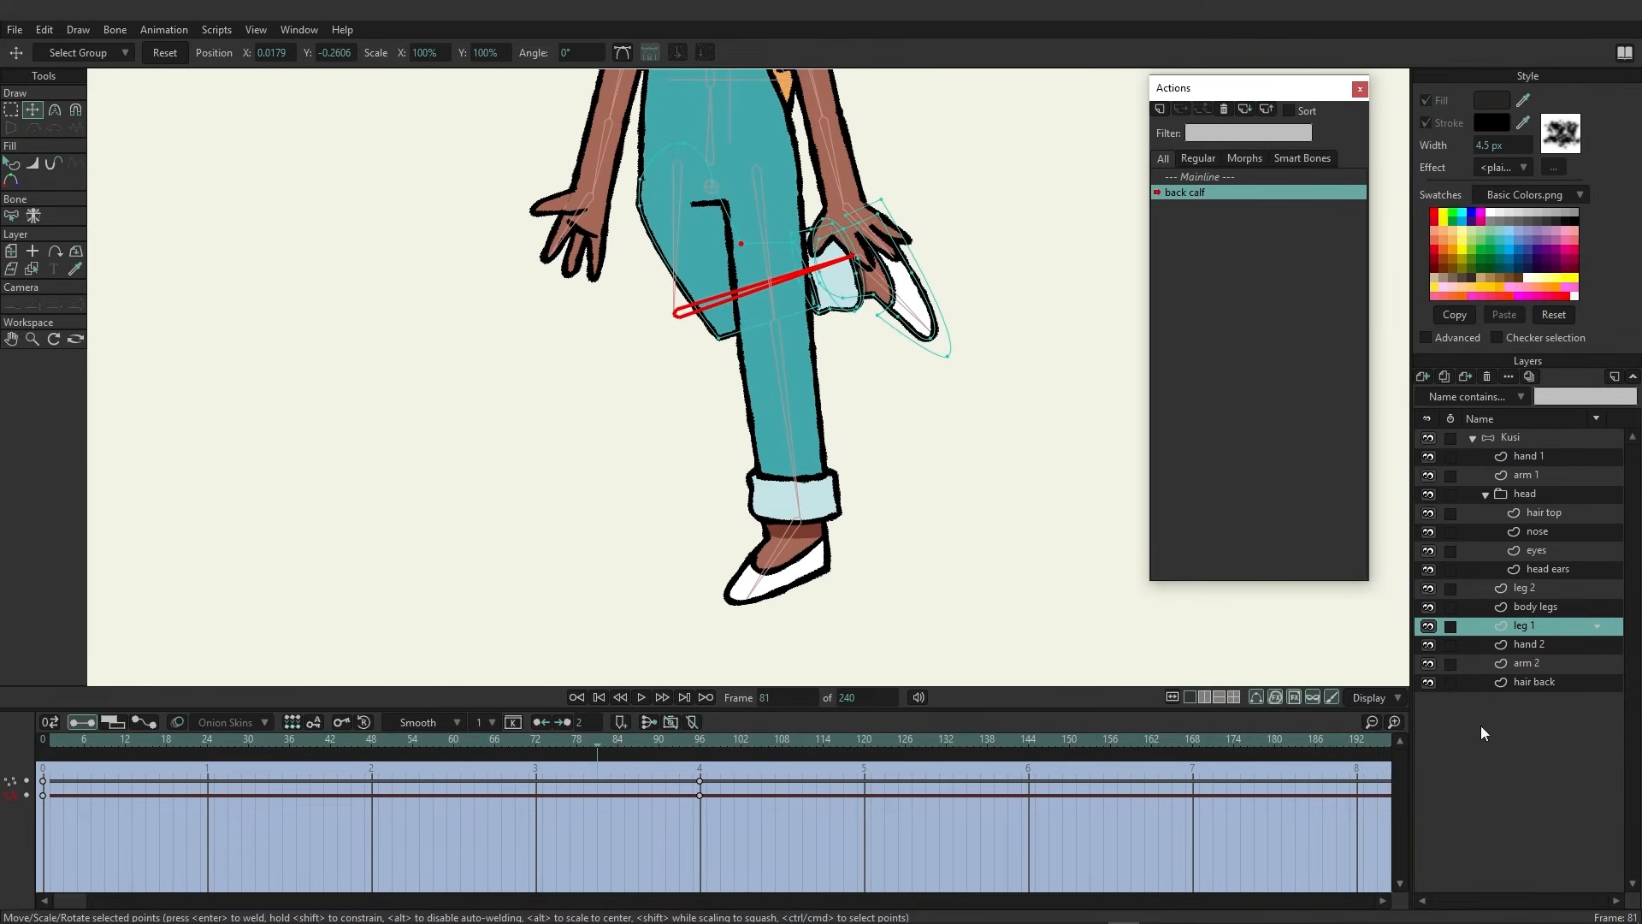
Back in the Mainline, create a second back calf action and at frame 96 rotate the calf bone backward
{"action": "left_click", "coordinate": [1201, 175]}
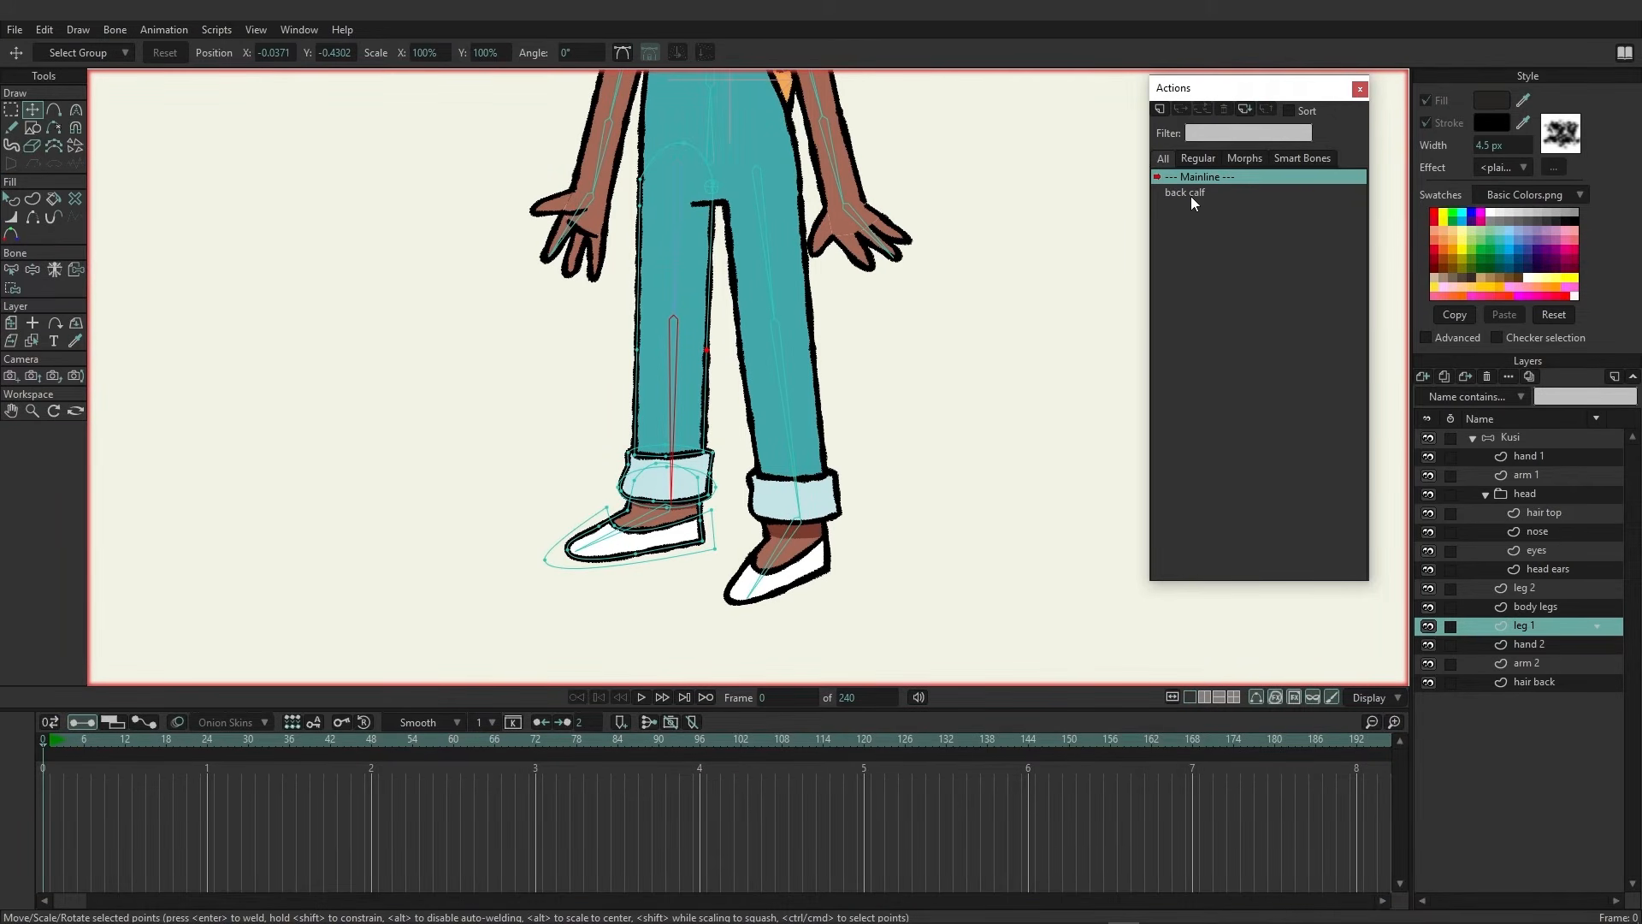
{"action": "left_click", "coordinate": [1510, 437]}
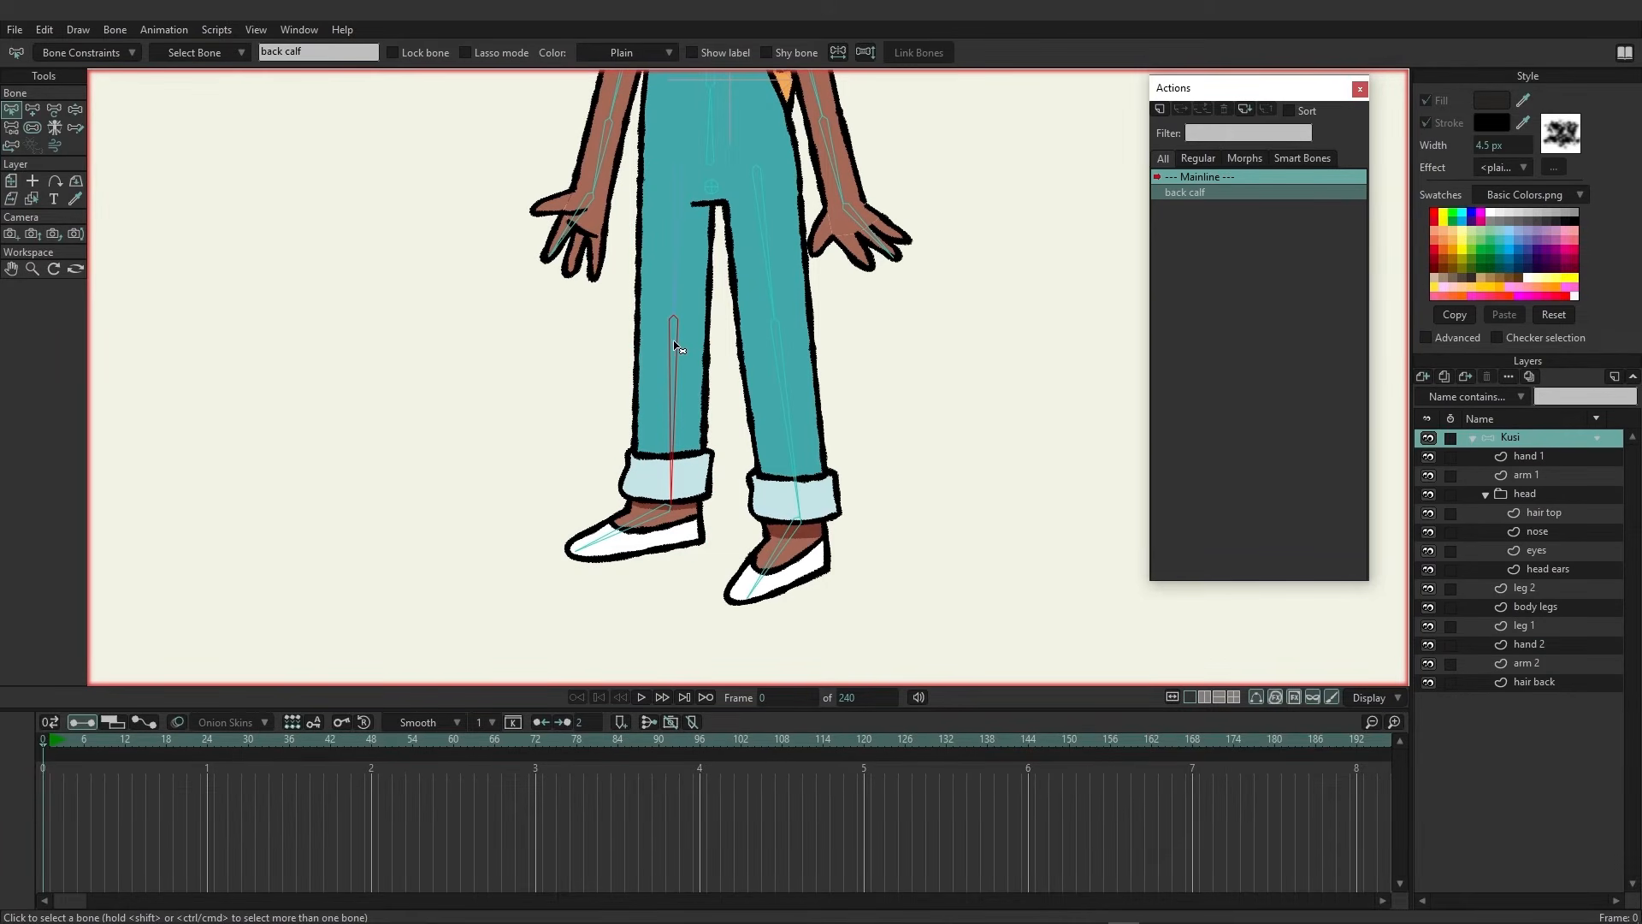
{"action": "left_click", "coordinate": [1160, 108]}
{"action": "left_click", "coordinate": [818, 524]}
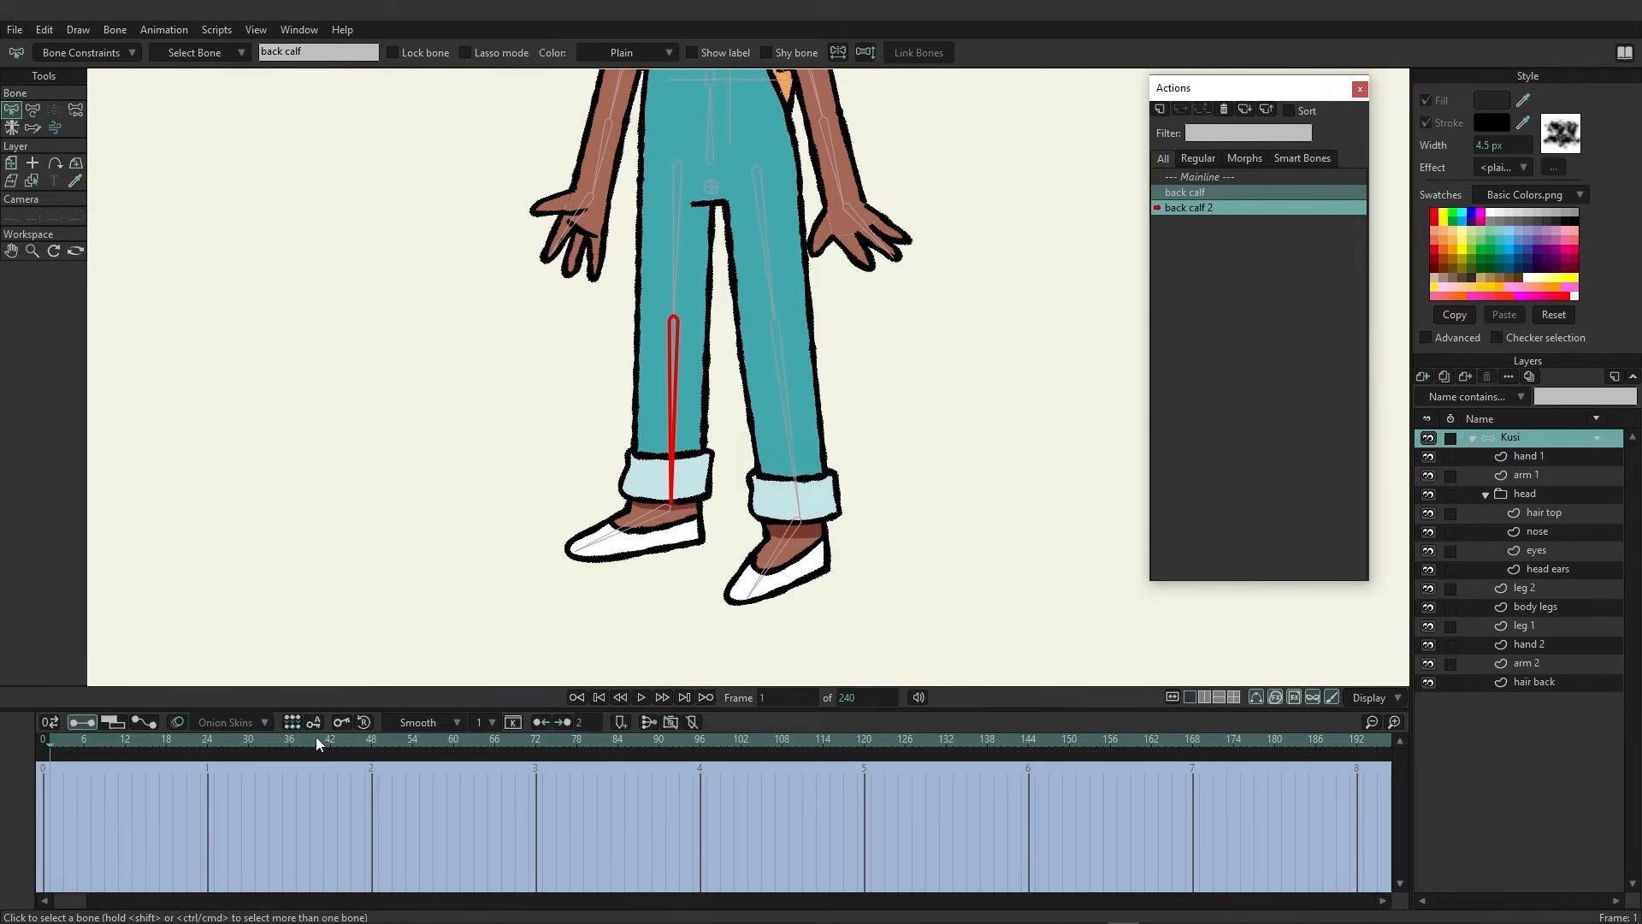
{"action": "left_click", "coordinate": [703, 746]}
{"action": "left_click", "coordinate": [33, 110]}
{"action": "left_click_drag", "start_coordinate": [670, 416], "coordinate": [540, 366]}
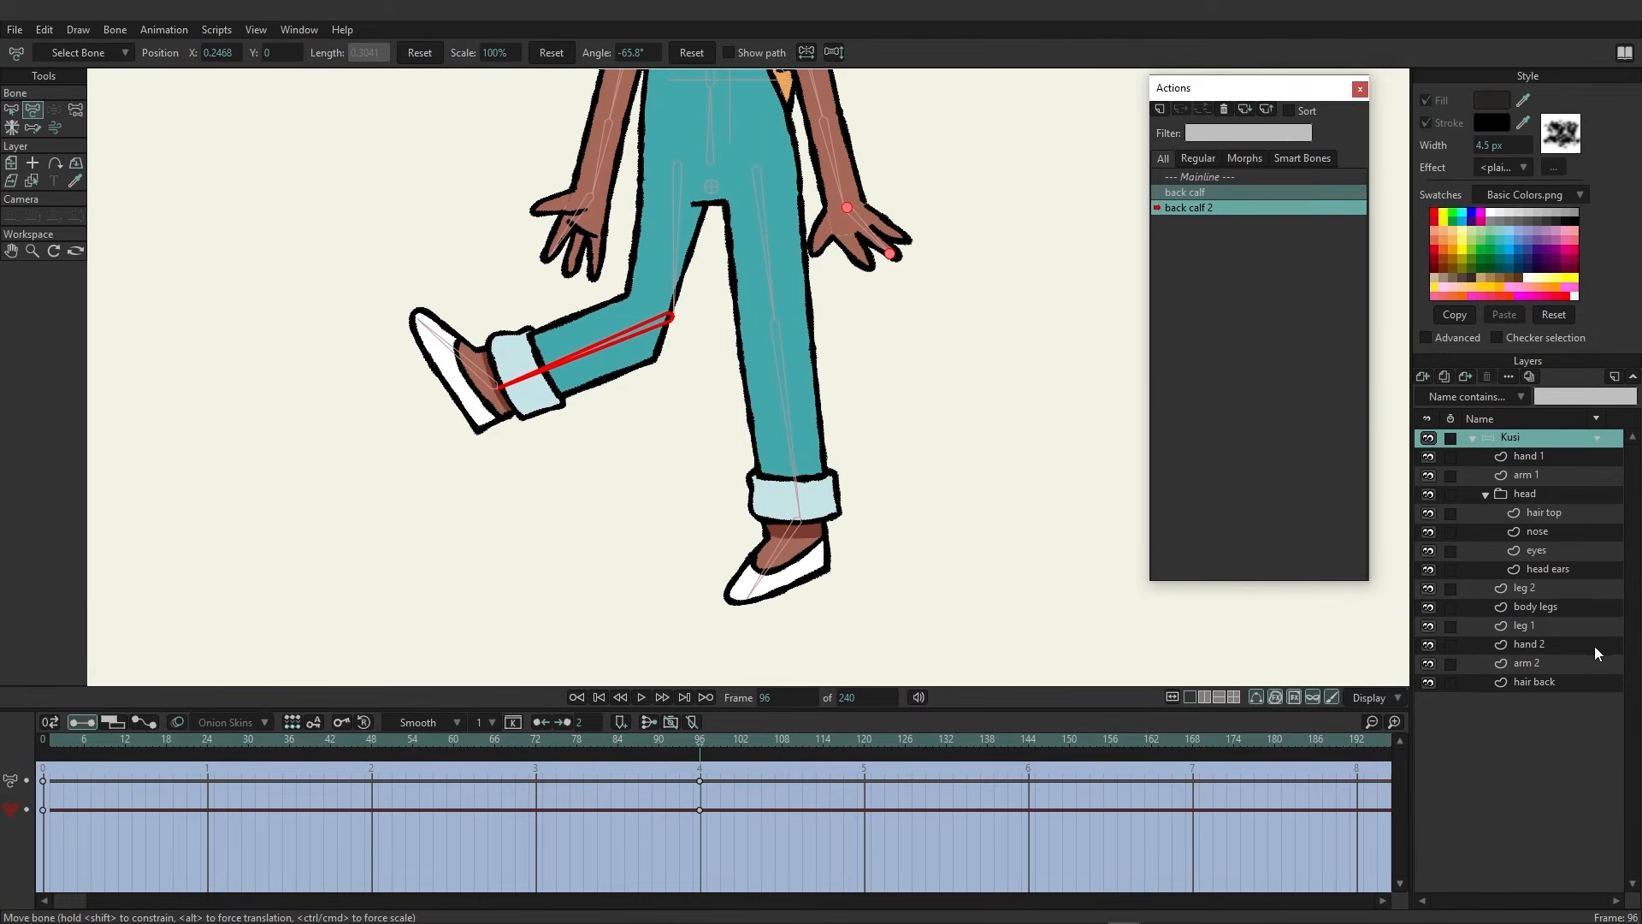
On the leg 1 layer, move the knee points to smooth the backward-bent leg
{"action": "left_click", "coordinate": [1542, 584]}
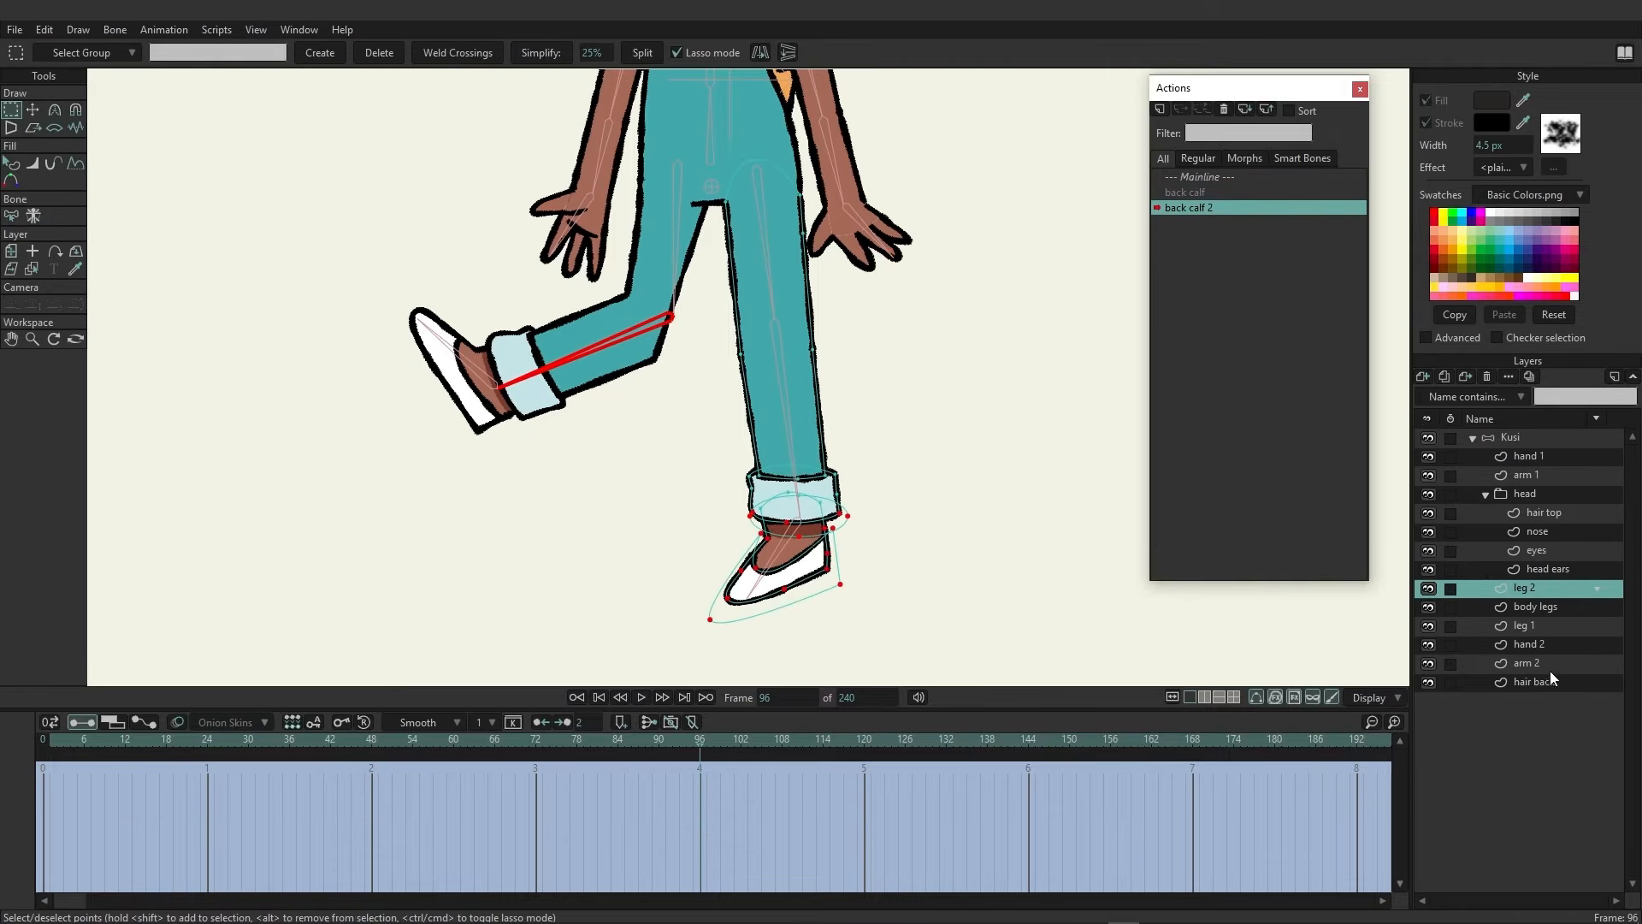
{"action": "left_click", "coordinate": [1534, 624]}
{"action": "left_click", "coordinate": [32, 111]}
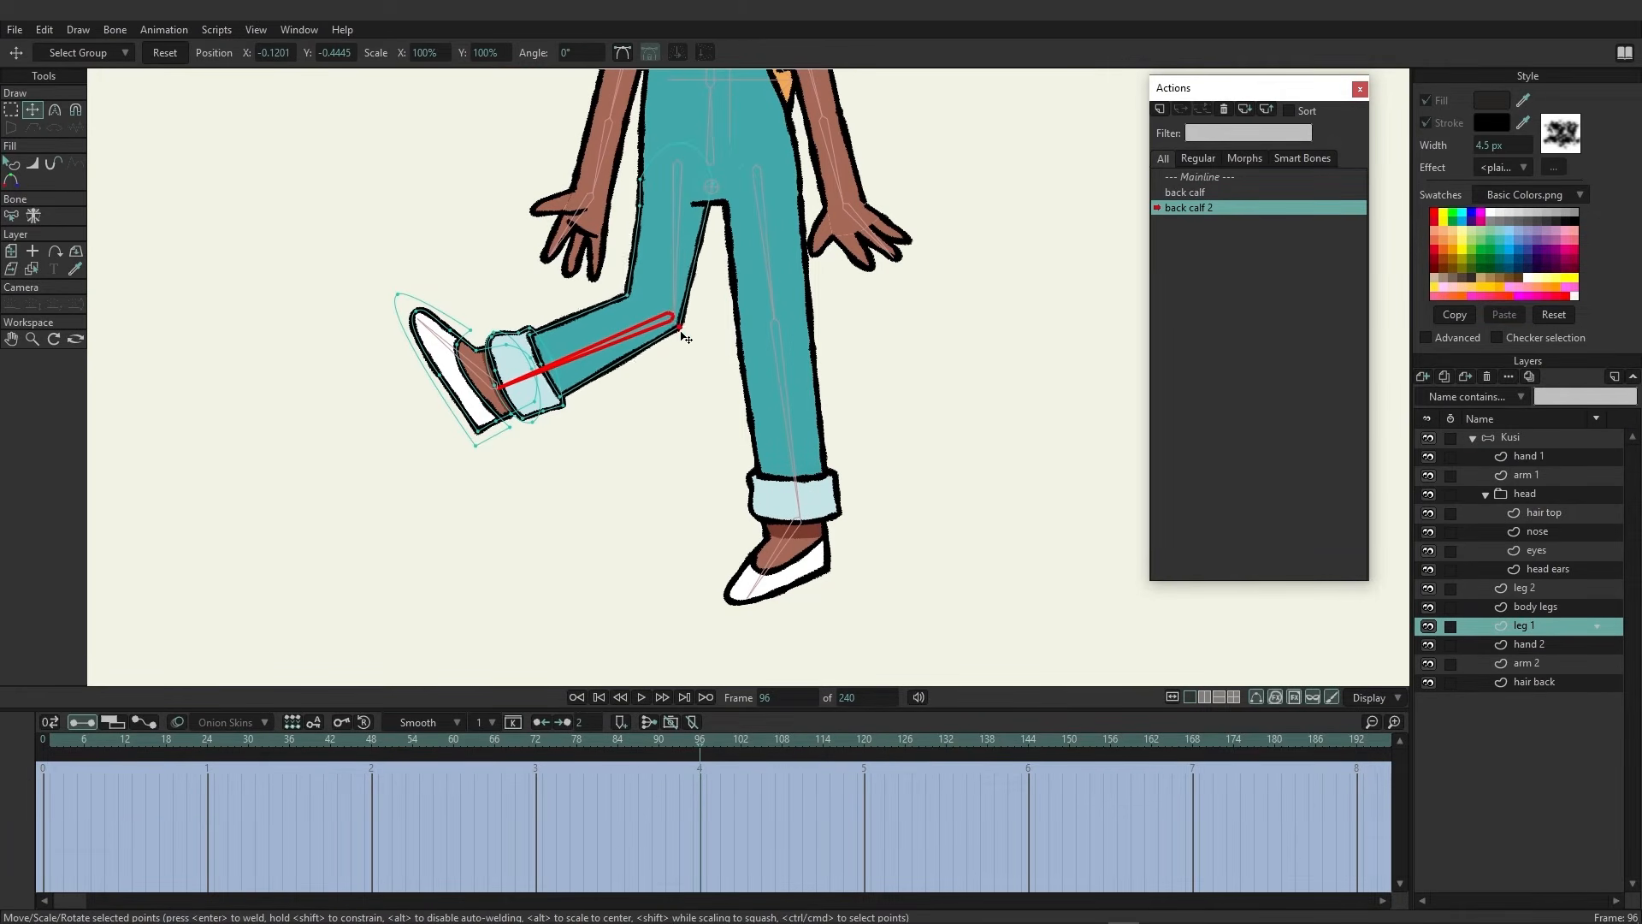
{"action": "left_click_drag", "start_coordinate": [658, 372], "coordinate": [622, 311]}
{"action": "mouse_move", "coordinate": [694, 350]}
{"action": "left_mouse_down"}
{"action": "mouse_move", "coordinate": [595, 292]}
{"action": "mouse_move", "coordinate": [655, 338]}
{"action": "mouse_move", "coordinate": [685, 335]}
{"action": "left_mouse_up"}
{"action": "mouse_move", "coordinate": [597, 291]}
{"action": "left_mouse_down"}
{"action": "mouse_move", "coordinate": [682, 336]}
{"action": "mouse_move", "coordinate": [596, 306]}
{"action": "left_mouse_up"}
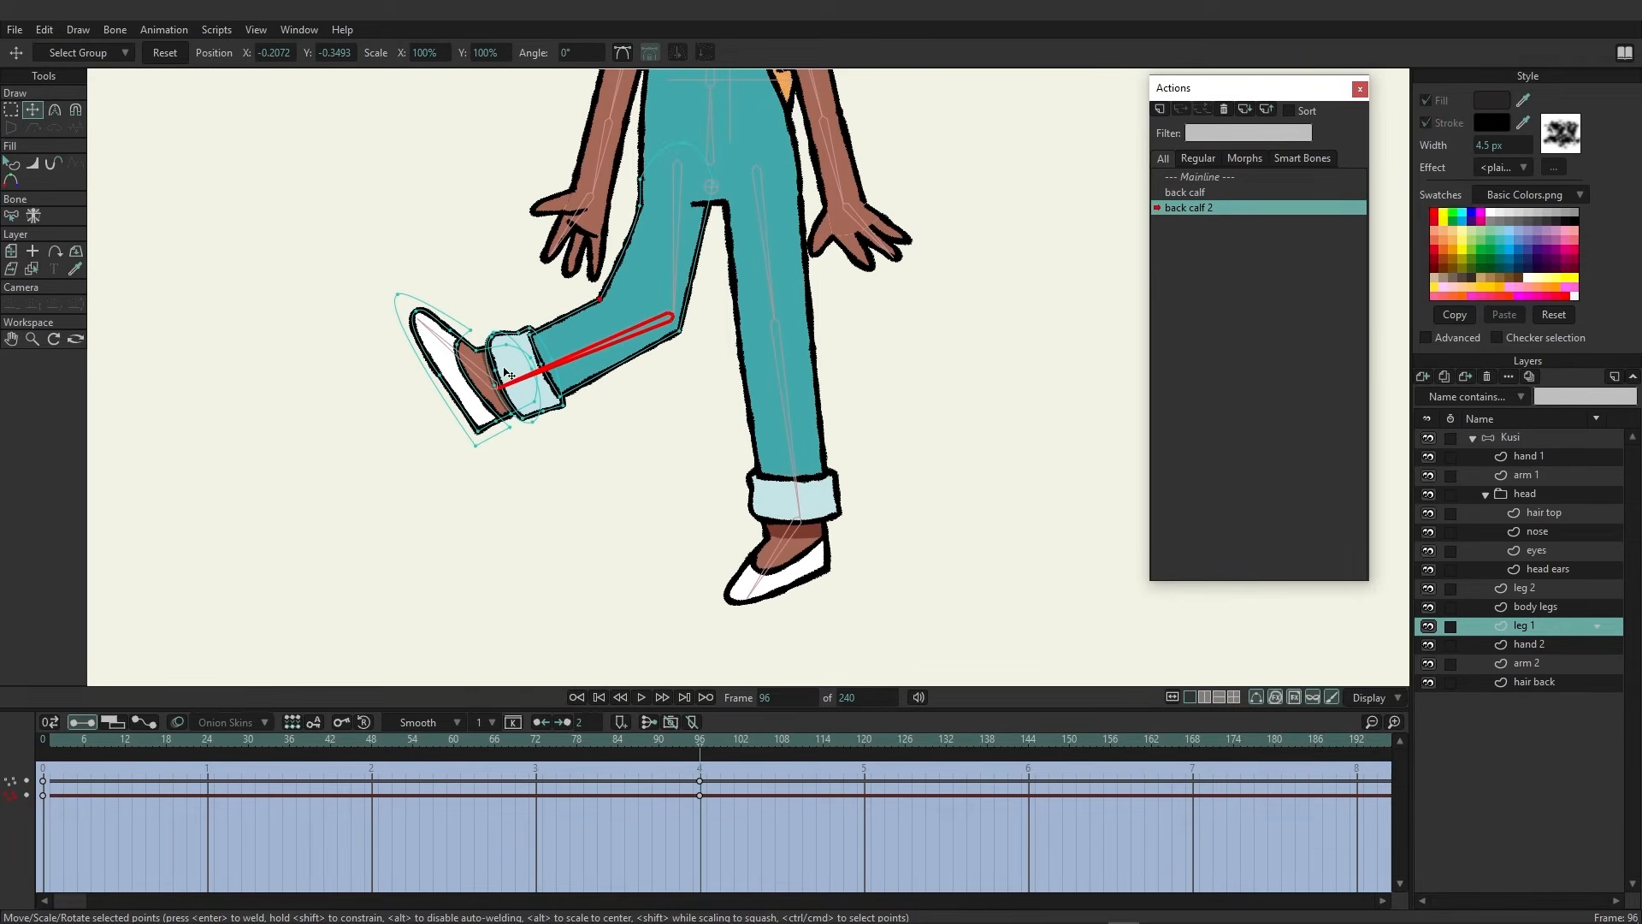
Back in the Mainline, test-bend the back leg with Manipulate Bones at frame 12
{"action": "double_click", "coordinate": [1204, 177]}
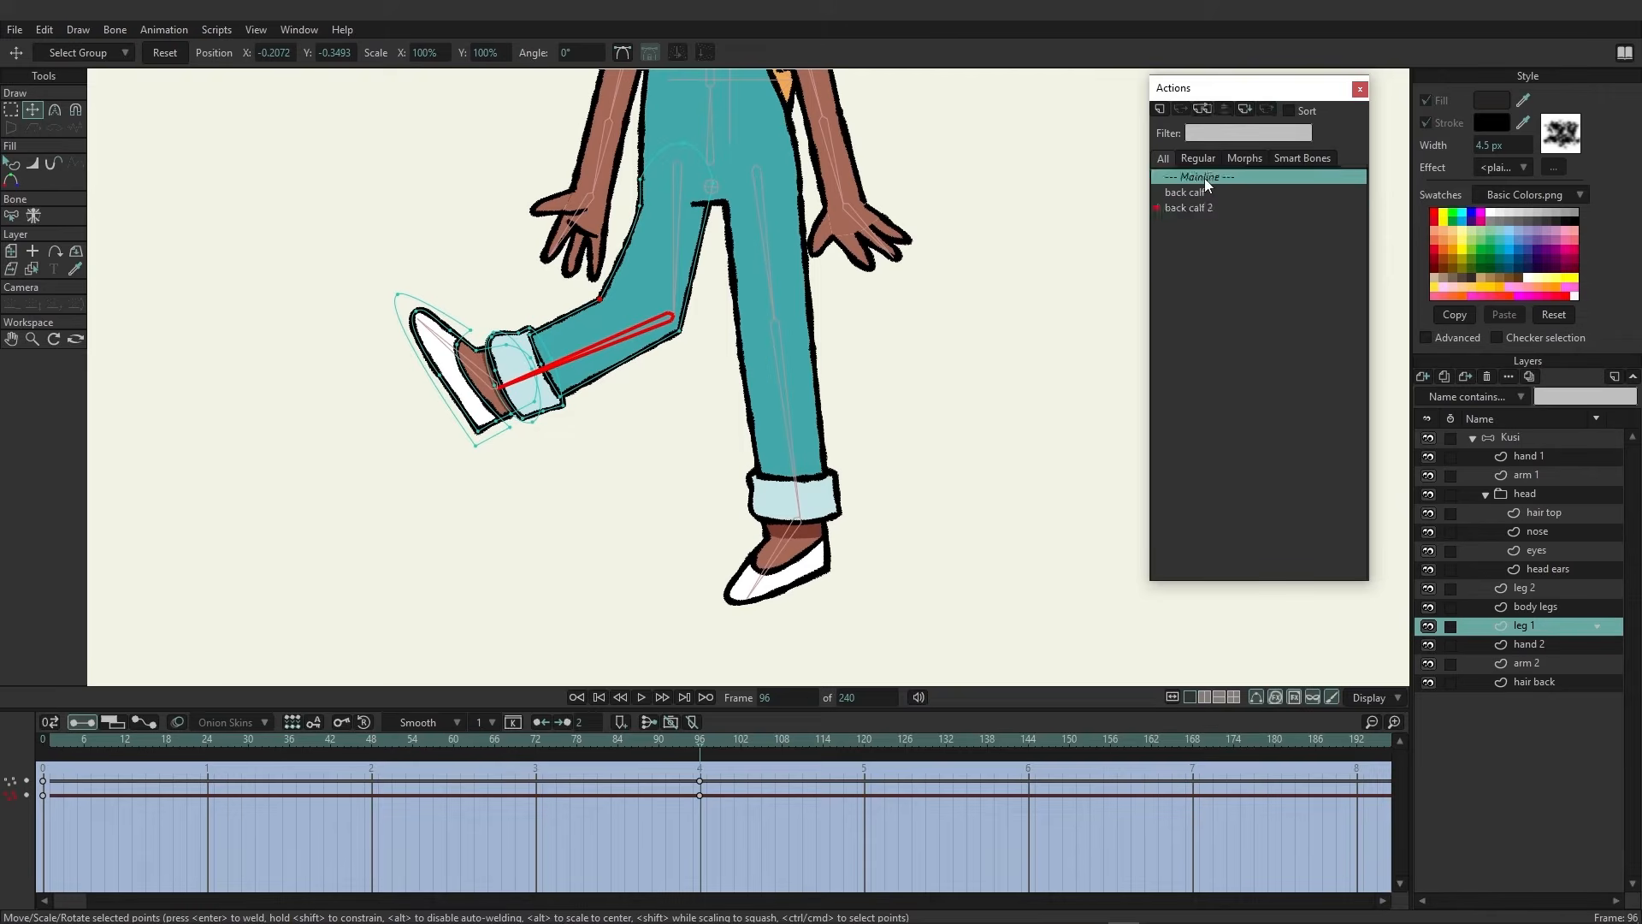
{"action": "left_click", "coordinate": [1521, 443]}
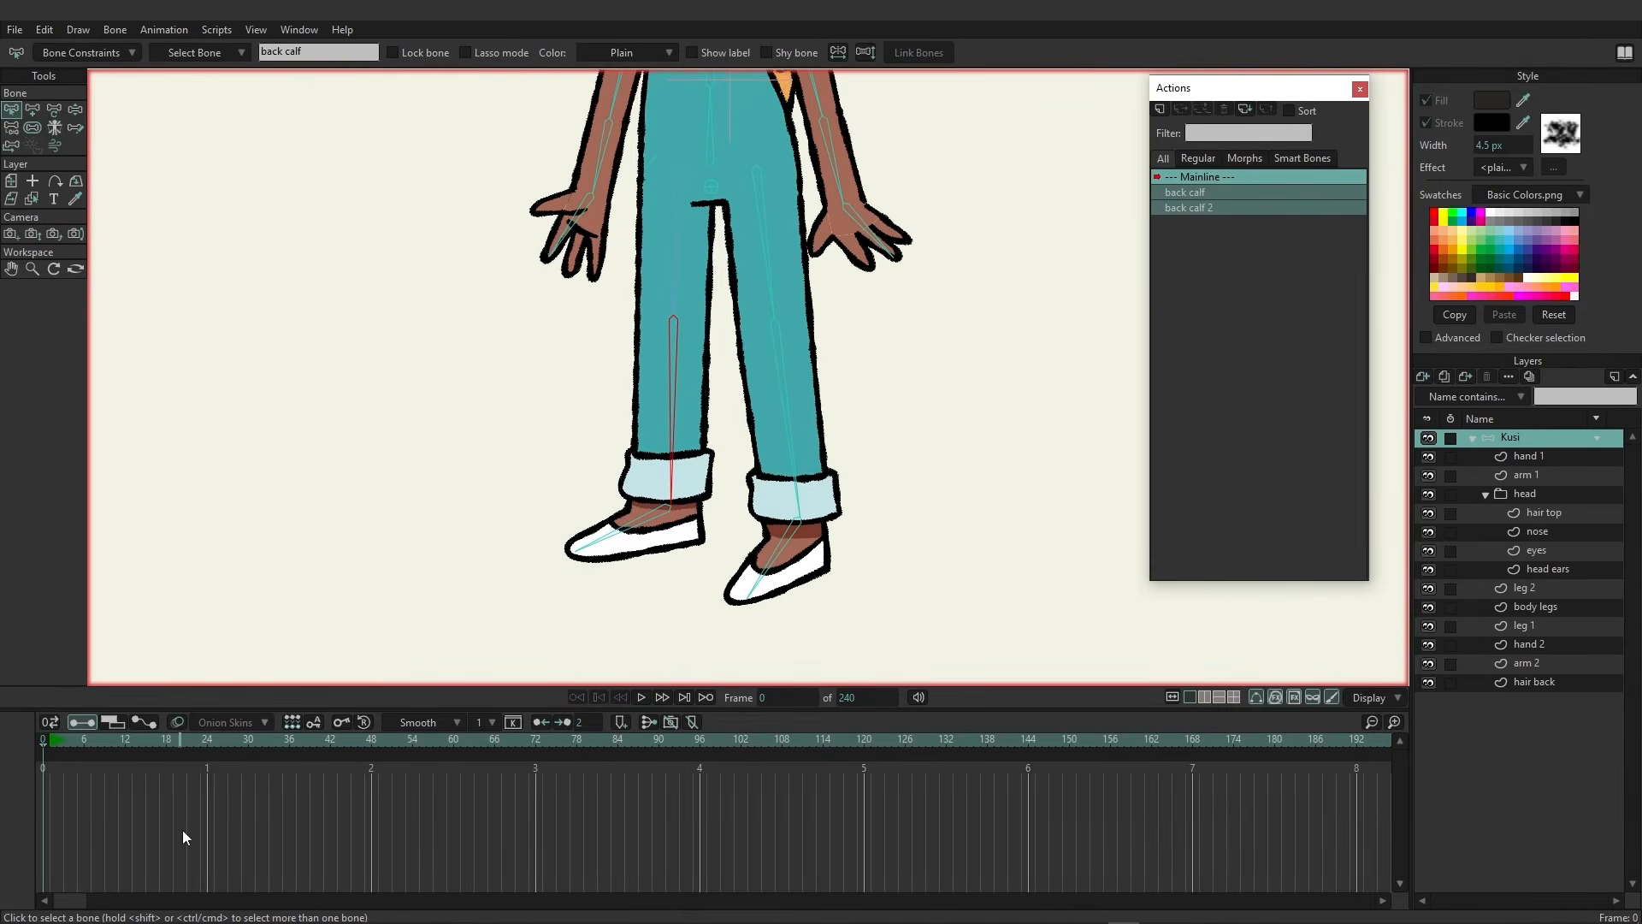
{"action": "left_click", "coordinate": [126, 738]}
{"action": "left_click", "coordinate": [54, 109]}
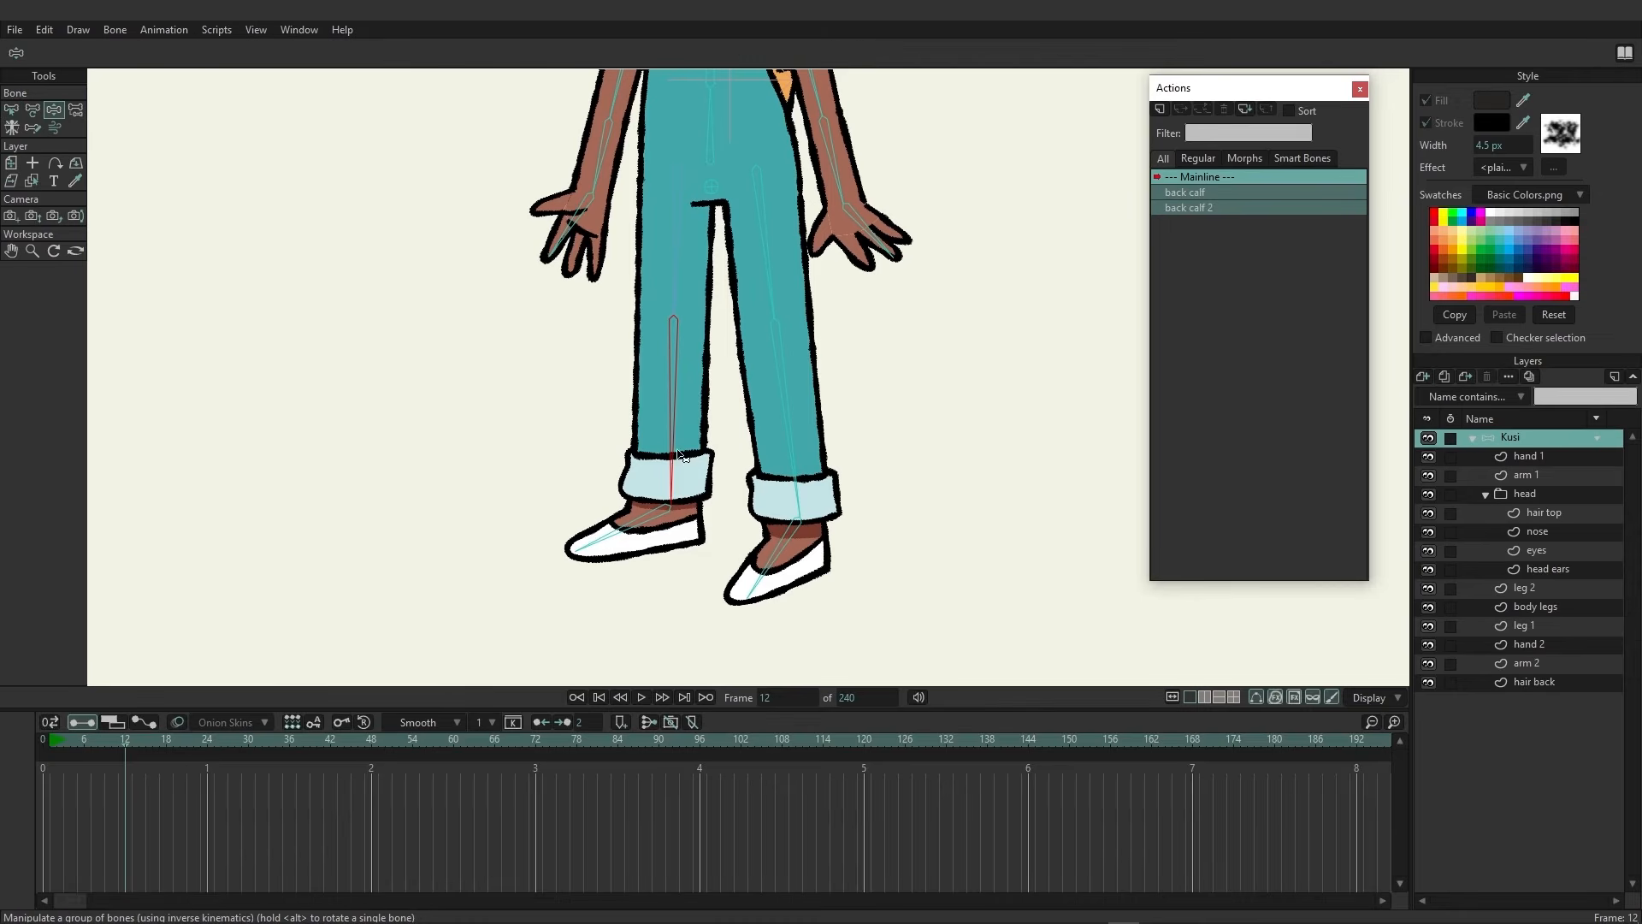
{"action": "left_click_drag", "start_coordinate": [697, 428], "coordinate": [430, 311]}
{"action": "left_click", "coordinate": [45, 739]}
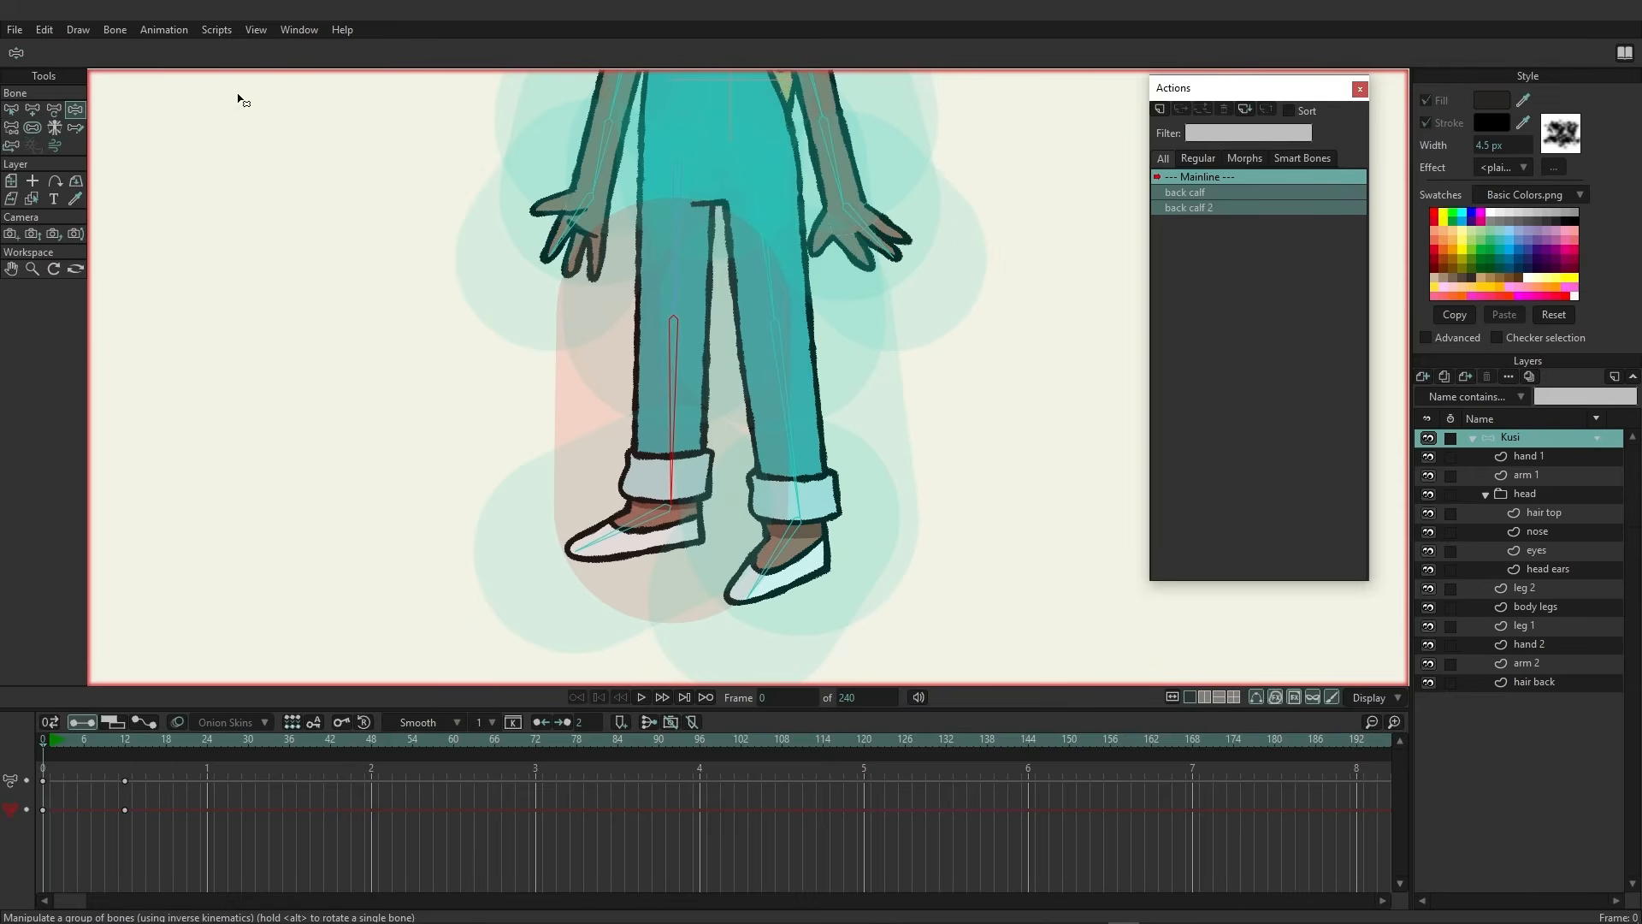
Select the upper-leg bone of the back leg and rename it back thigh
{"action": "left_click", "coordinate": [11, 109]}
{"action": "left_click", "coordinate": [675, 197]}
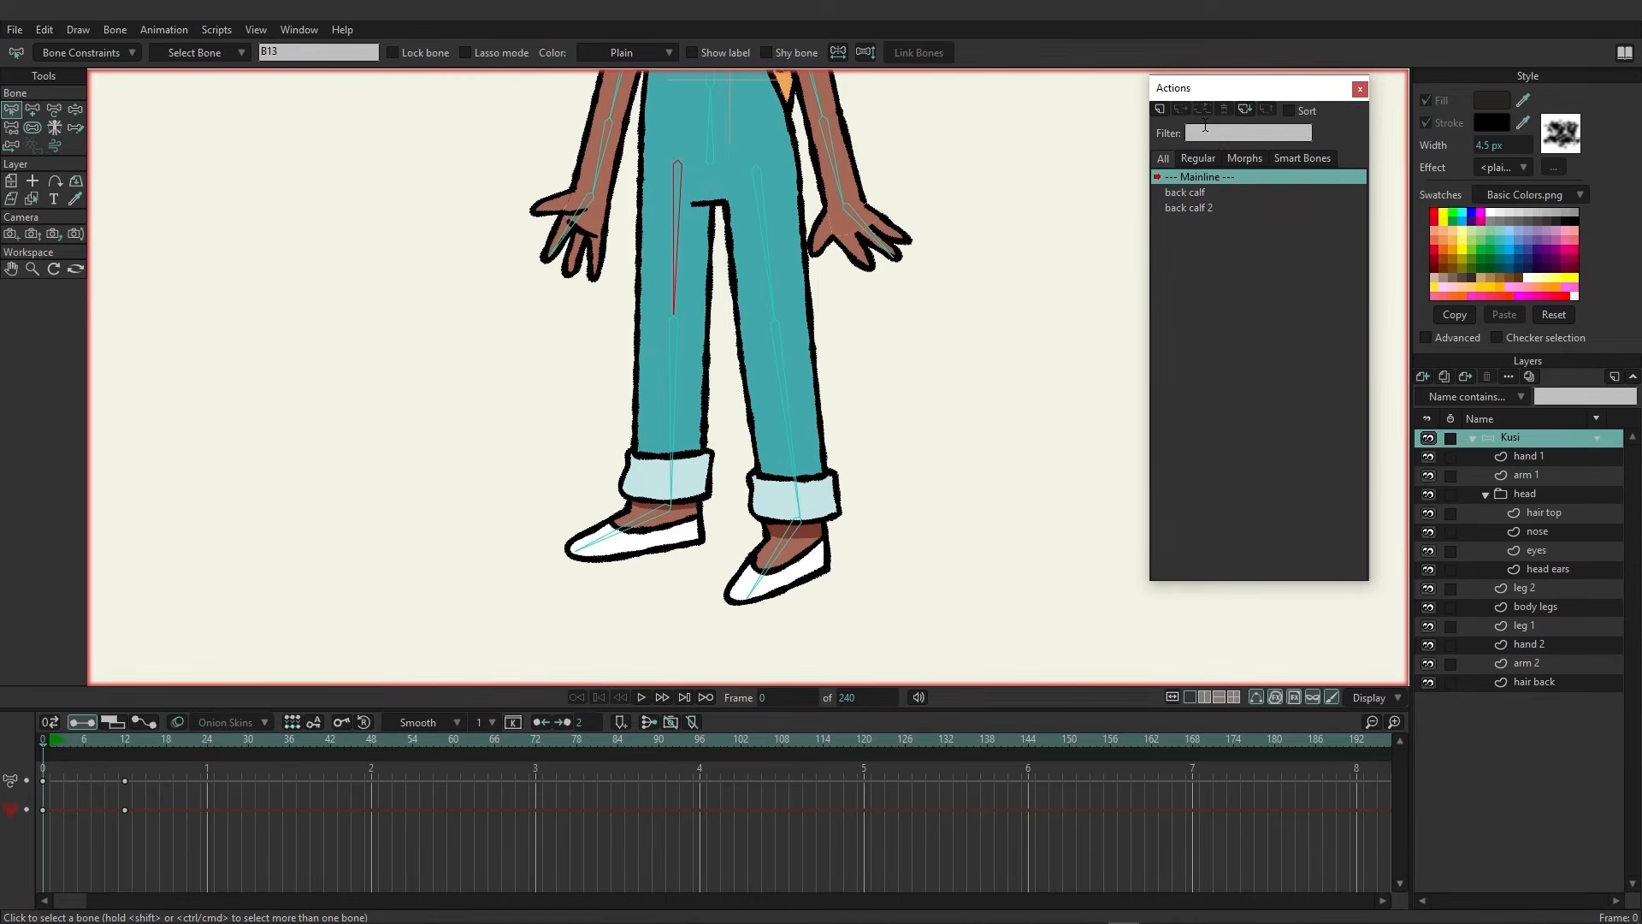
{"action": "left_click", "coordinate": [337, 57]}
{"action": "type", "text": "back thigh"}
{"action": "key", "text": "Return"}
Create a new back thigh action and, at frame 96, rotate the thigh bone to raise the leg forward
{"action": "left_click", "coordinate": [1160, 111]}
{"action": "left_click", "coordinate": [804, 529]}
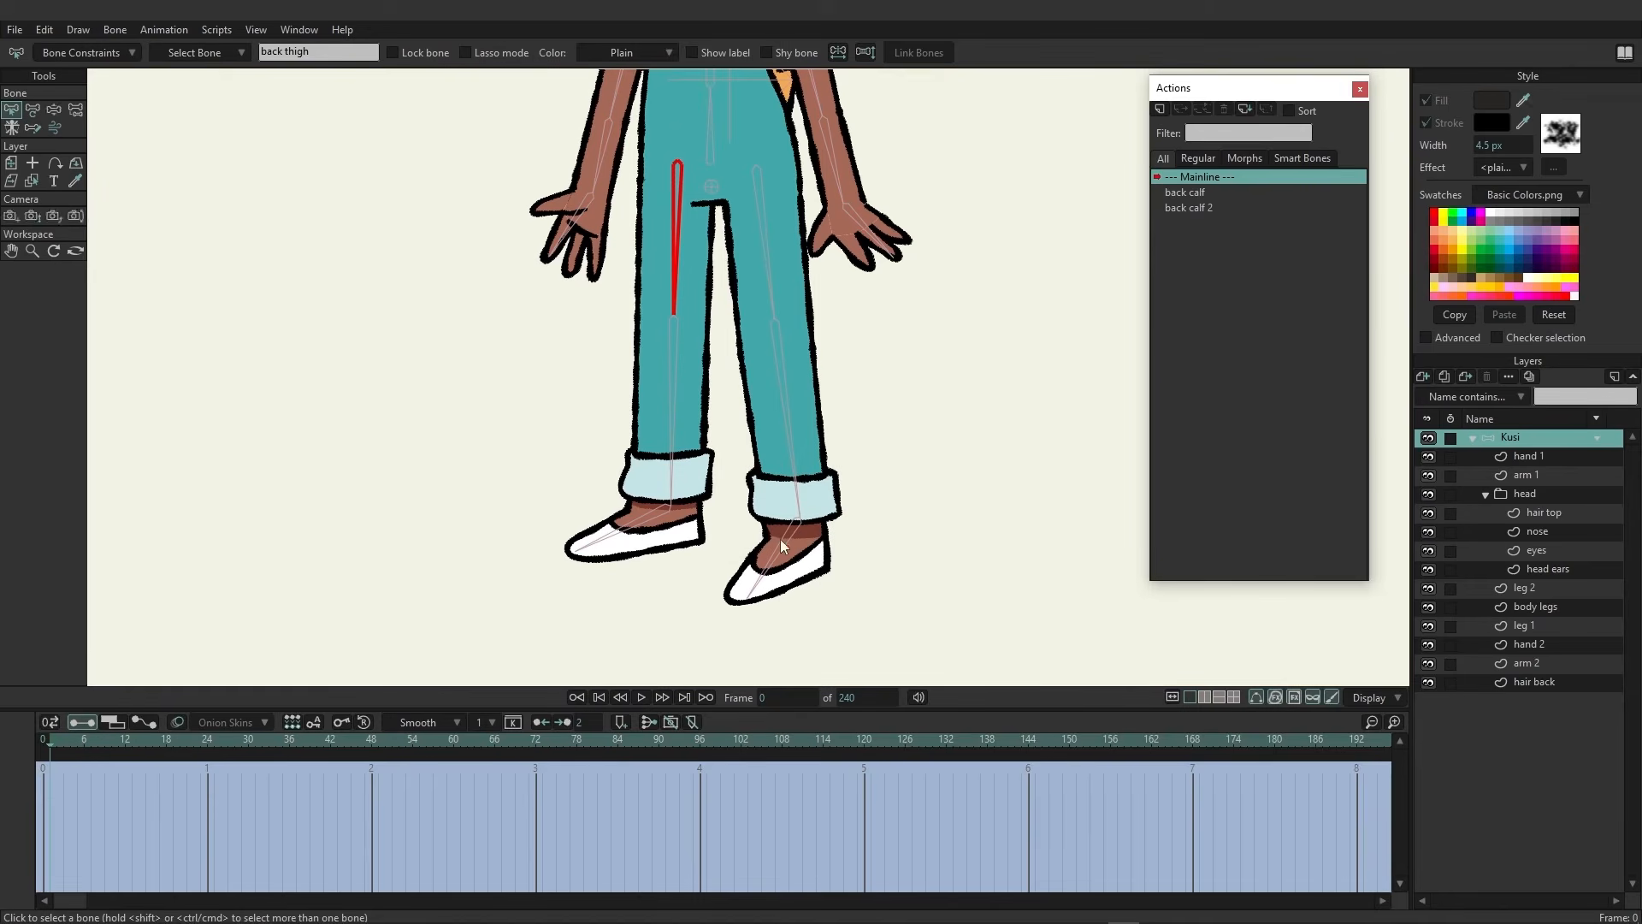
{"action": "left_click", "coordinate": [700, 740]}
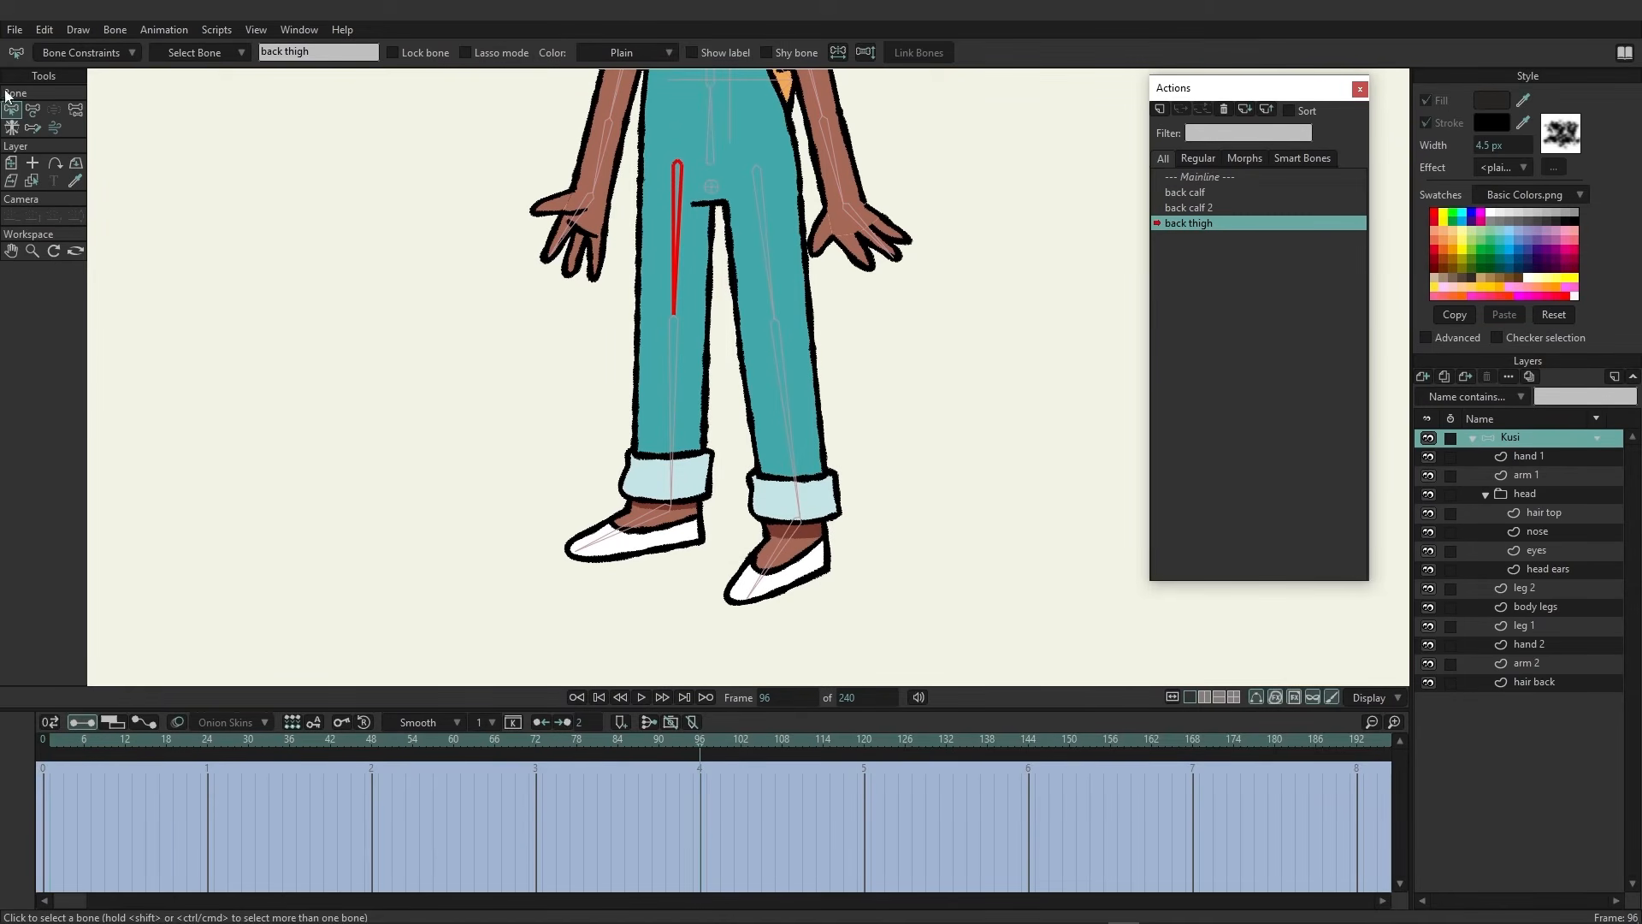
{"action": "left_click", "coordinate": [32, 110]}
{"action": "left_click_drag", "start_coordinate": [676, 244], "coordinate": [799, 200]}
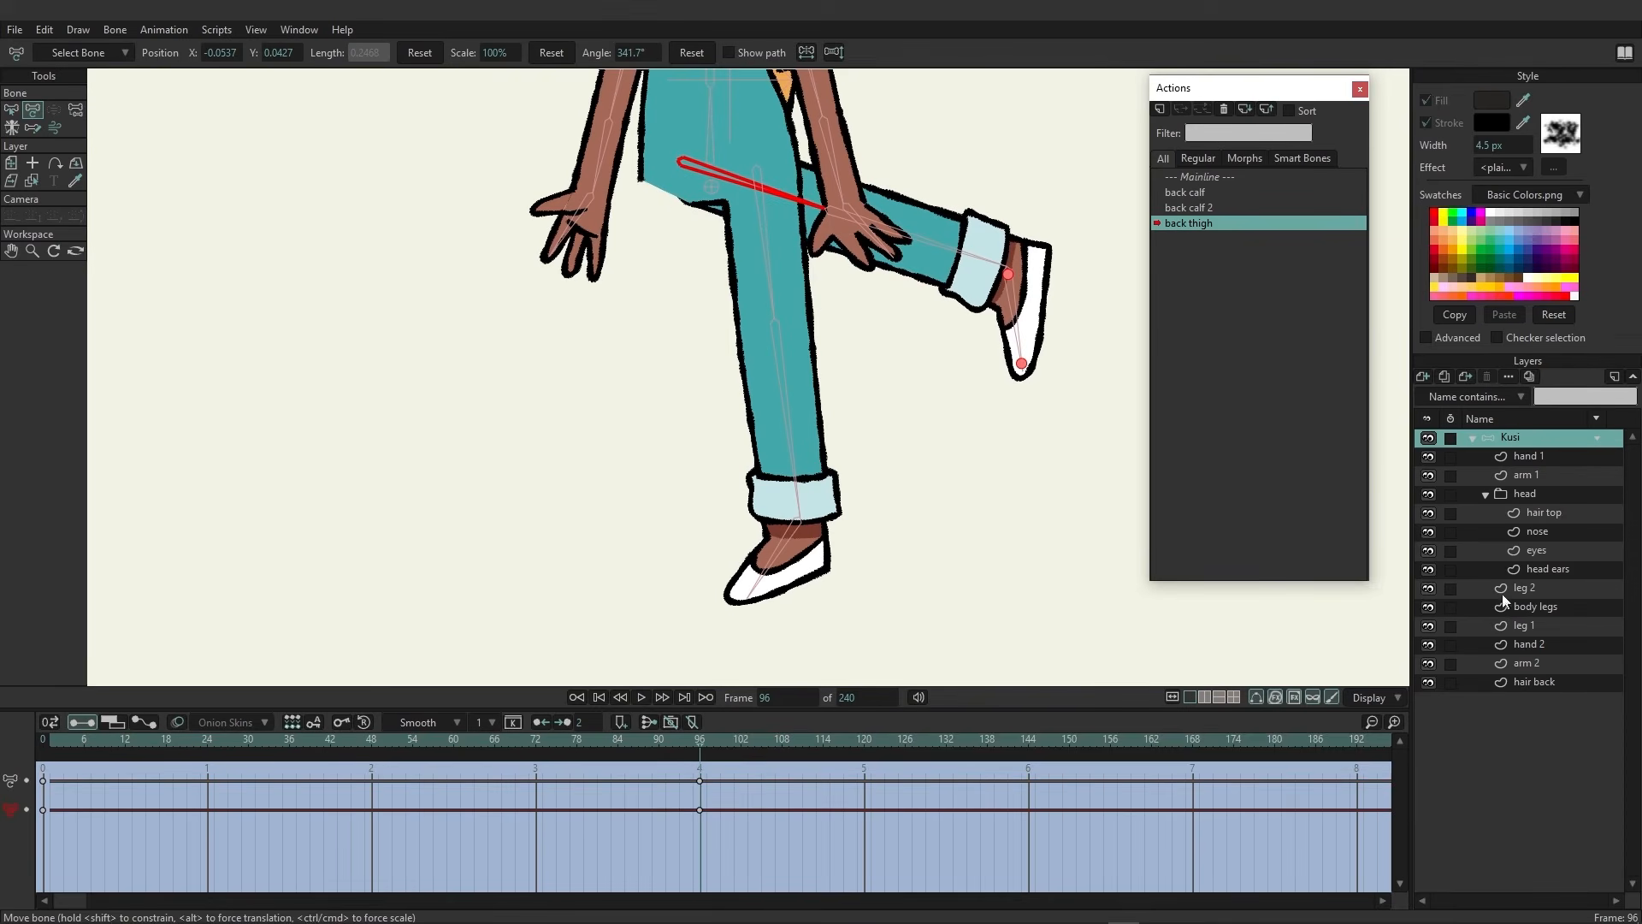
On the leg 1 layer, adjust the hip points of the raised leg, scrubbing the timeline to check the bend
{"action": "left_click", "coordinate": [1536, 626]}
{"action": "left_click", "coordinate": [32, 110]}
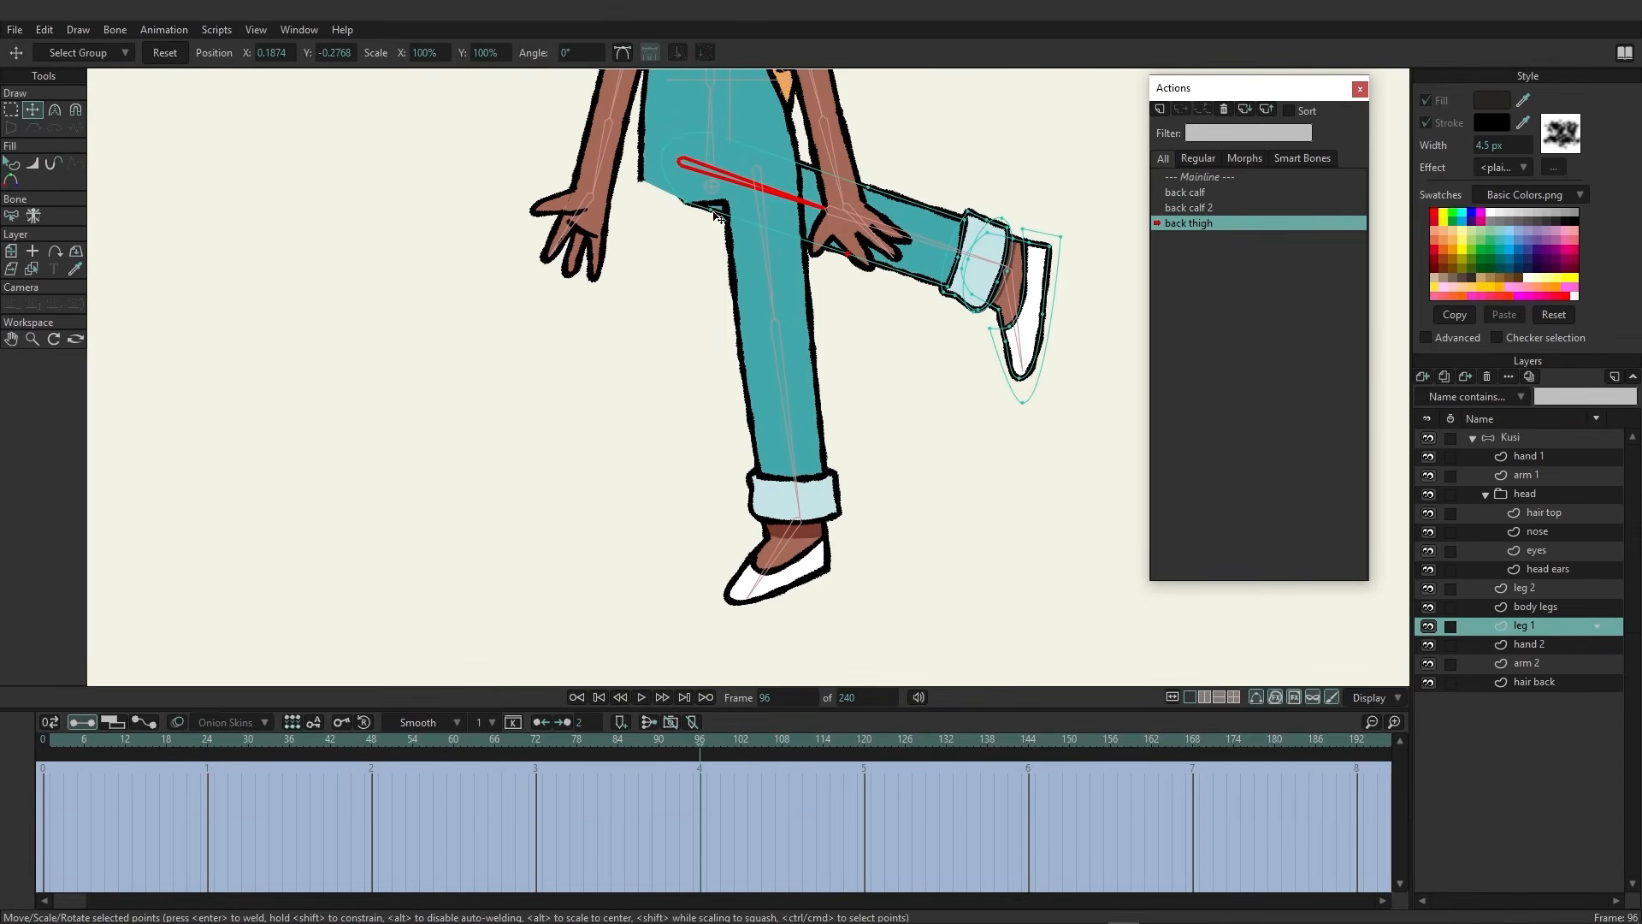
{"action": "left_click", "coordinate": [641, 187]}
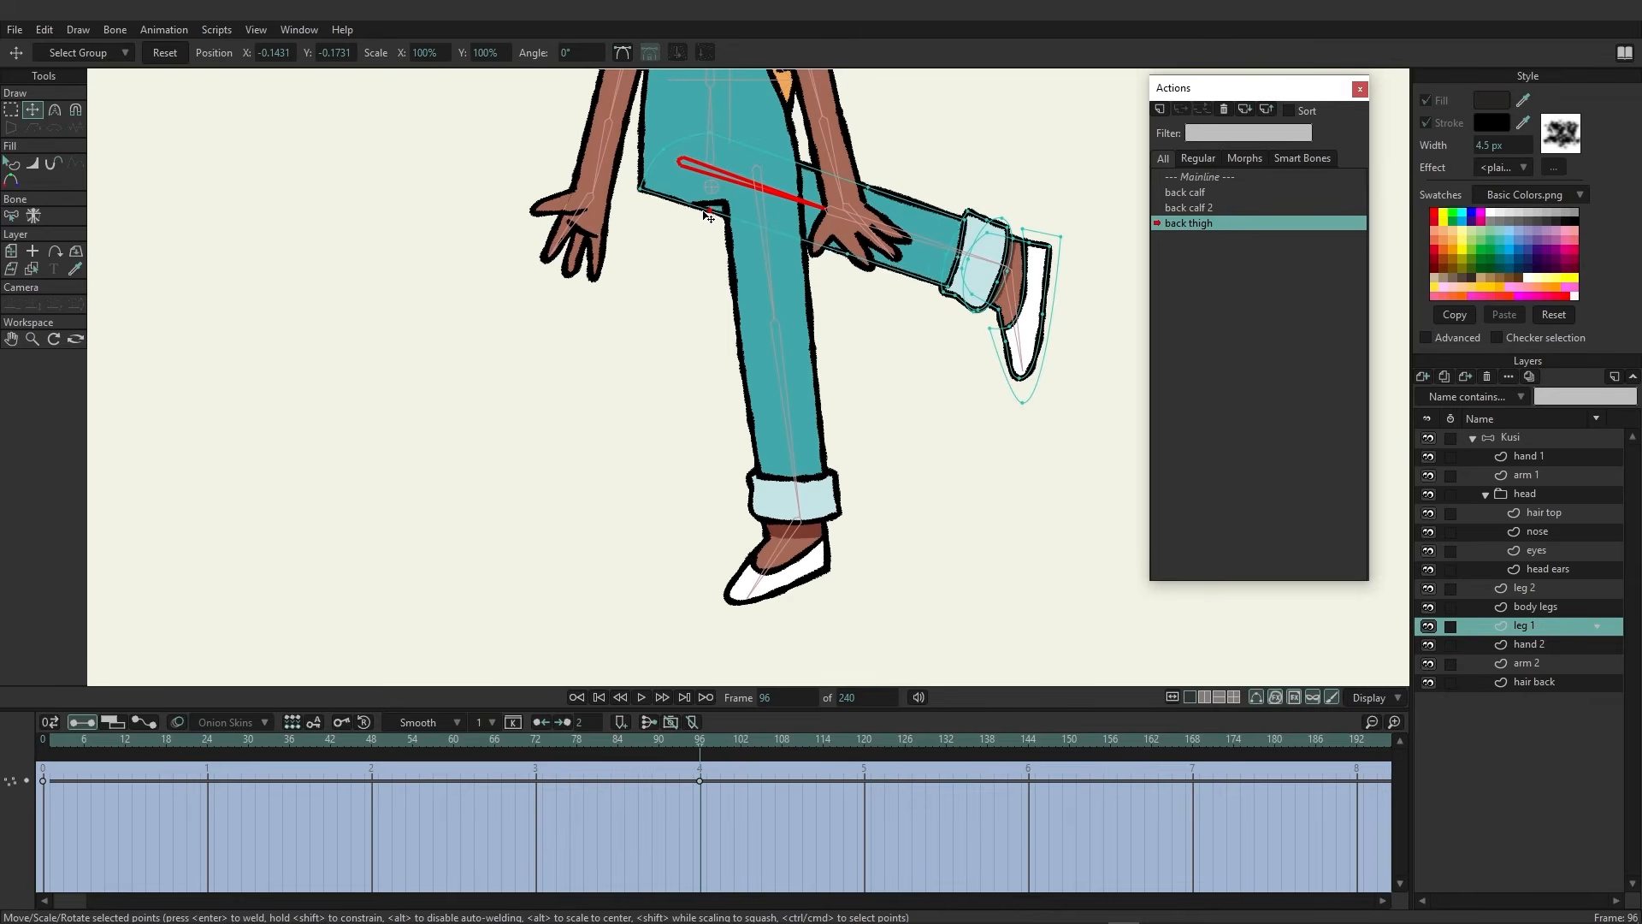
{"action": "left_click", "coordinate": [706, 218]}
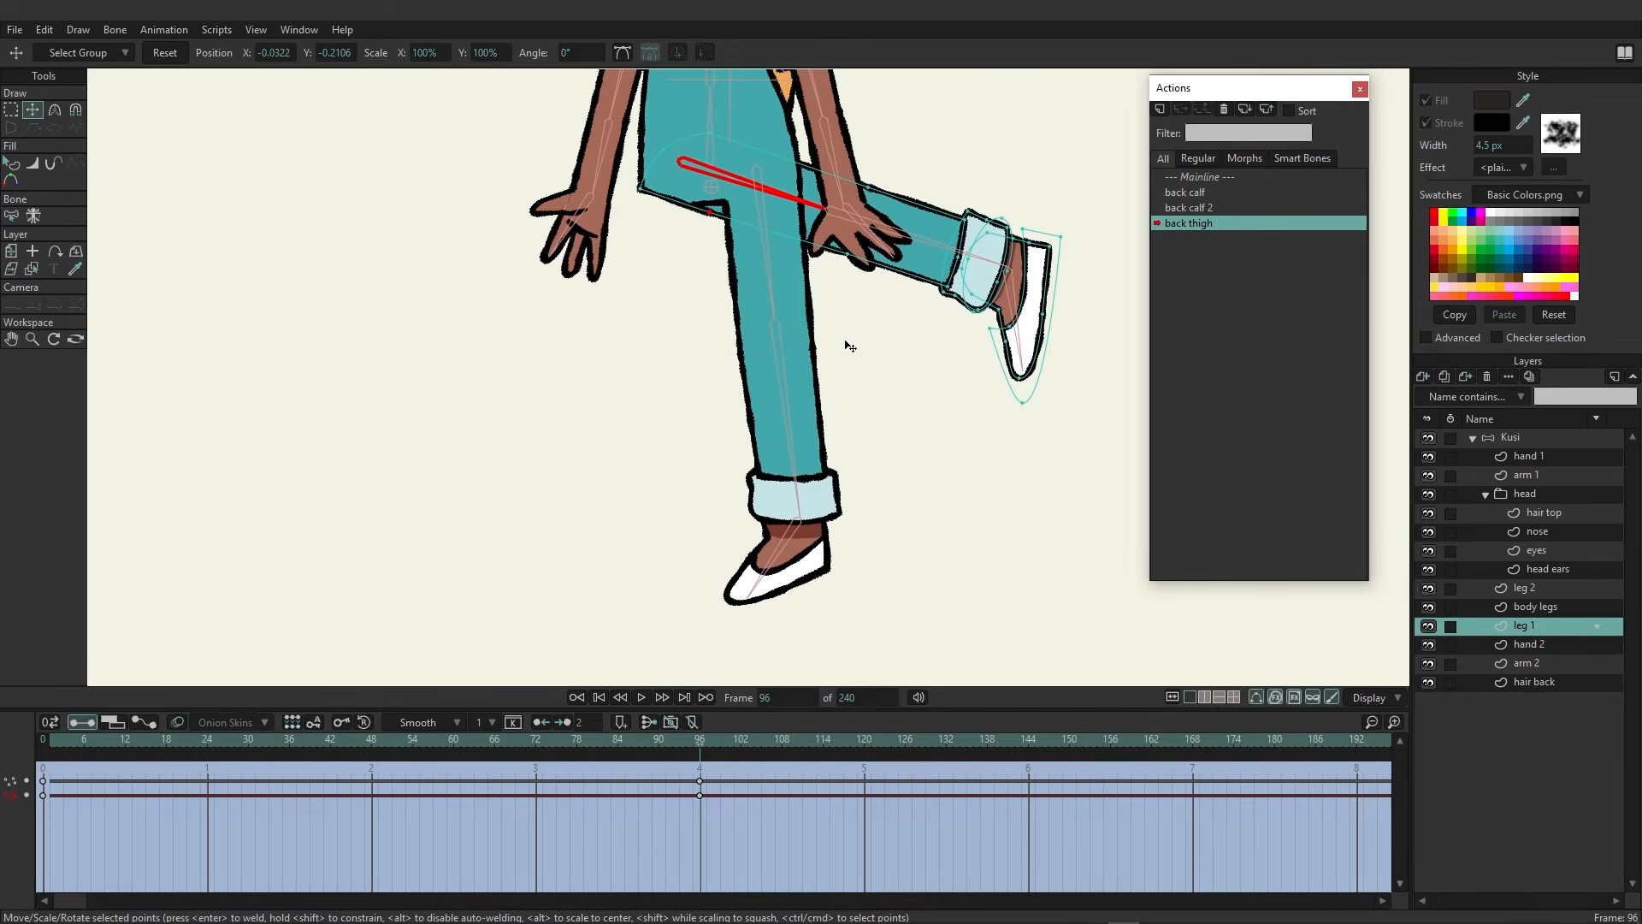
{"action": "left_click_drag", "start_coordinate": [712, 742], "coordinate": [180, 741]}
{"action": "left_click_drag", "start_coordinate": [299, 739], "coordinate": [371, 750]}
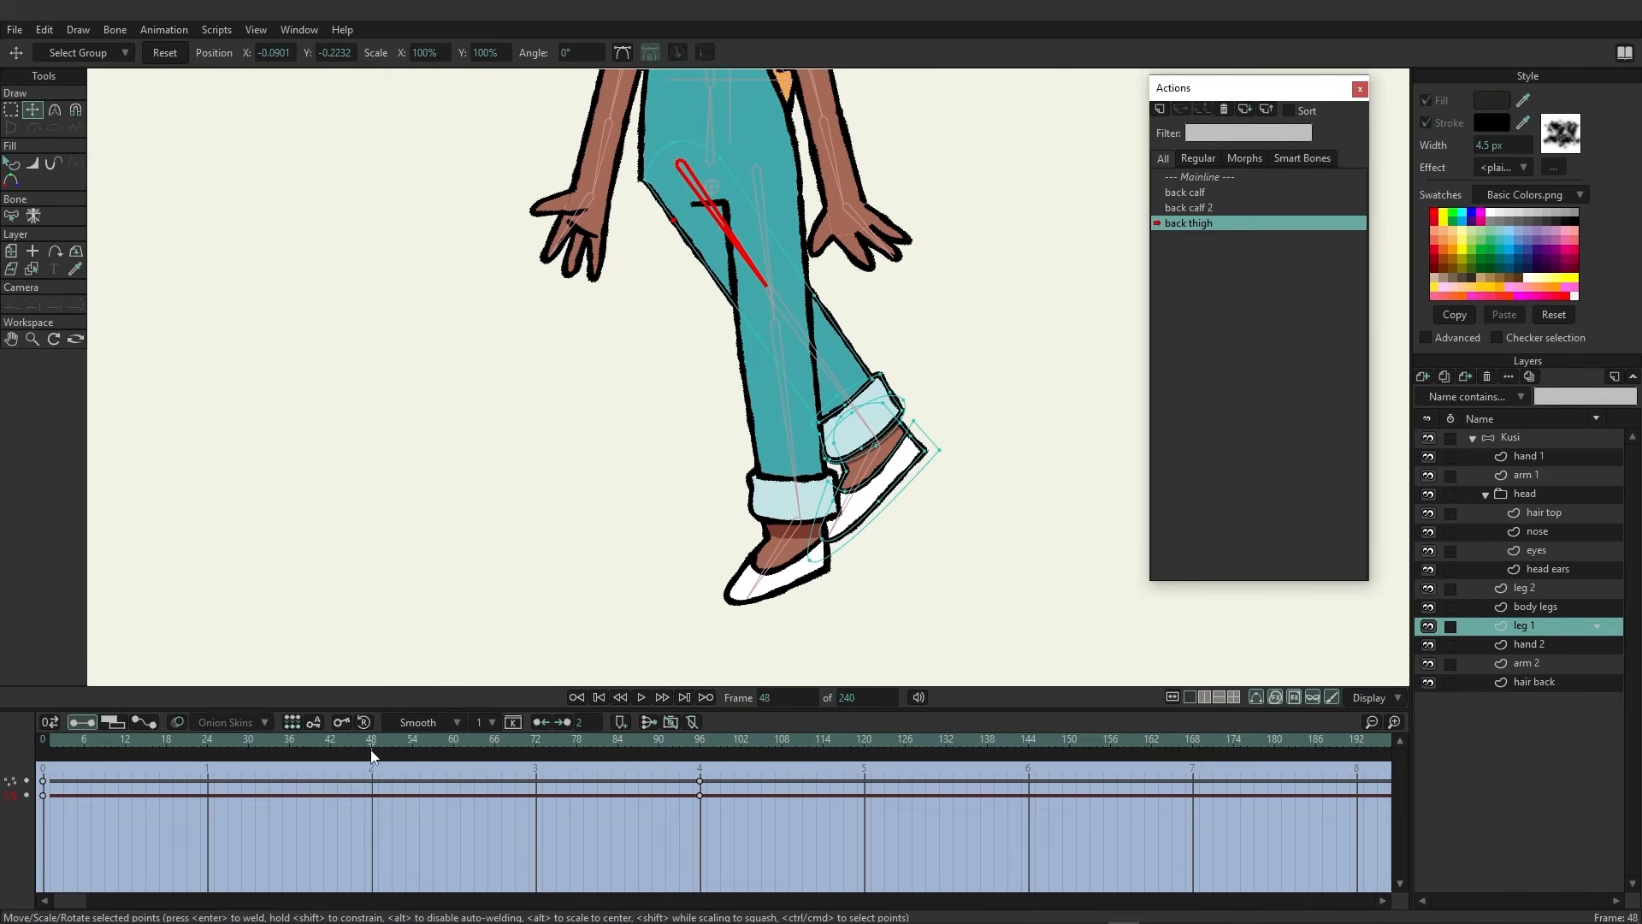
{"action": "left_click", "coordinate": [641, 181]}
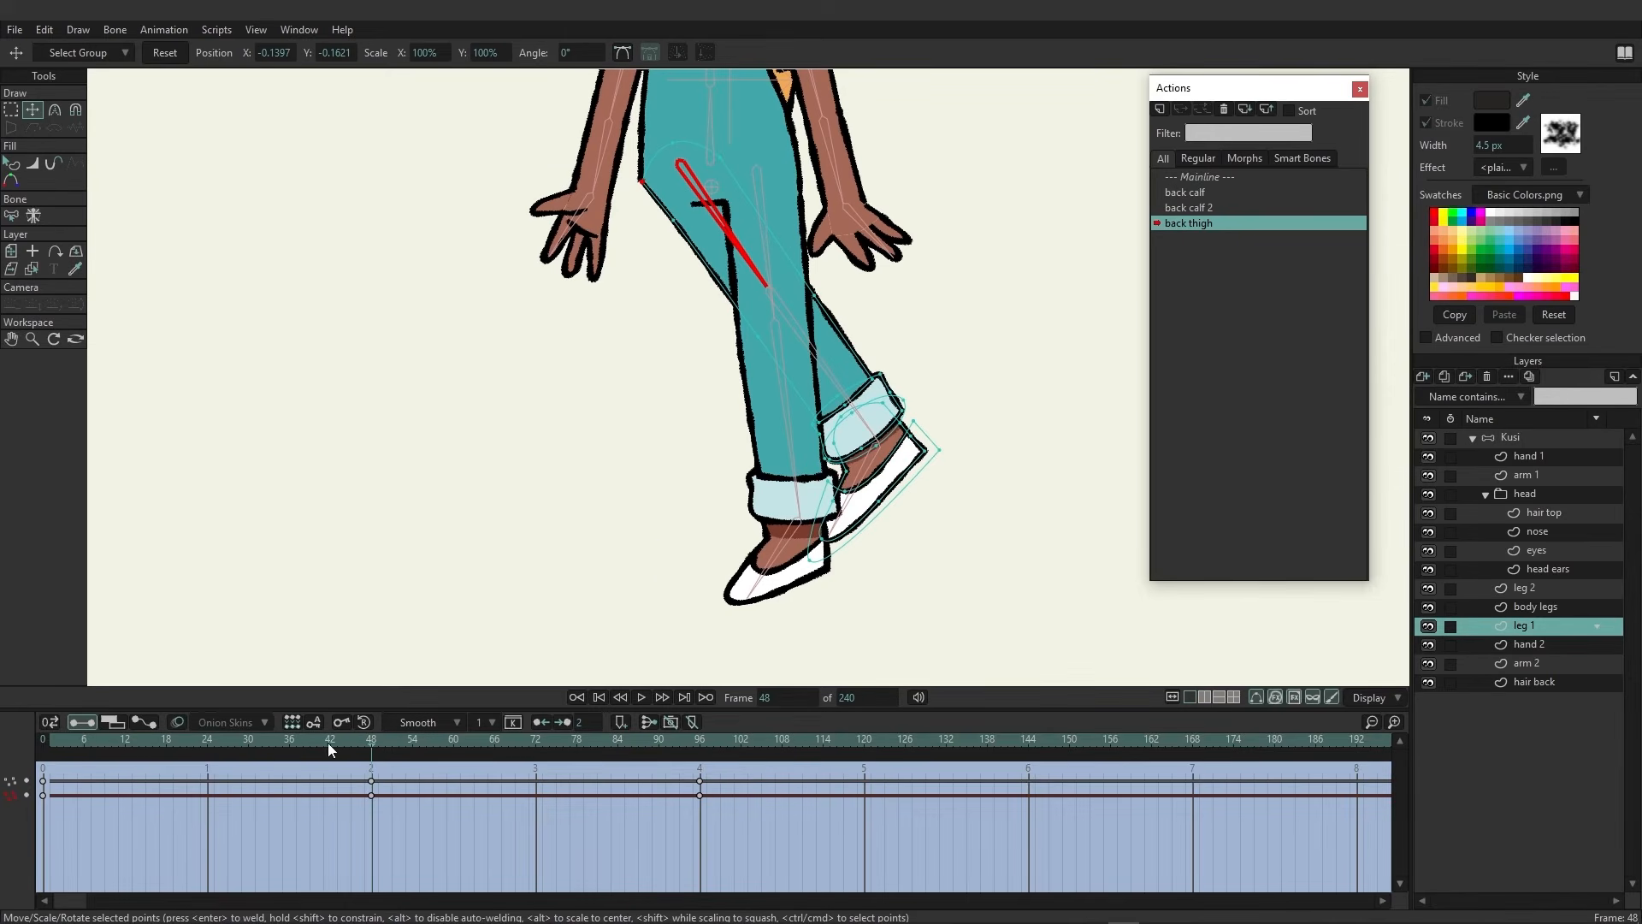
{"action": "left_click_drag", "start_coordinate": [326, 742], "coordinate": [518, 666]}
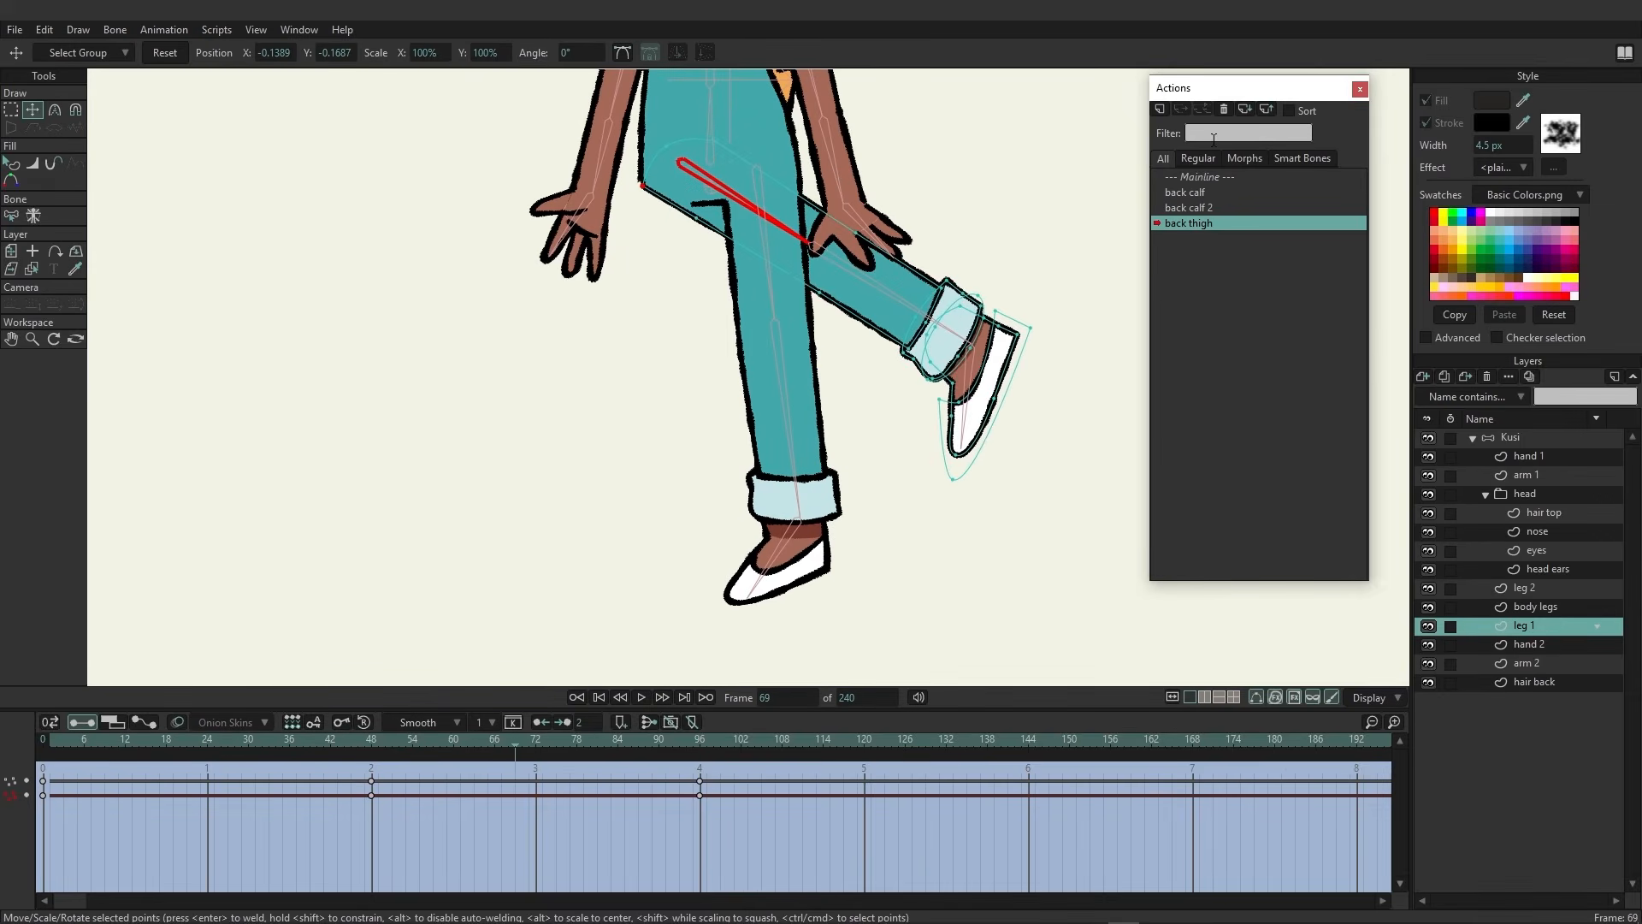
Test-bend the back leg in the Mainline at frame 12, then undo the test
{"action": "double_click", "coordinate": [1206, 176]}
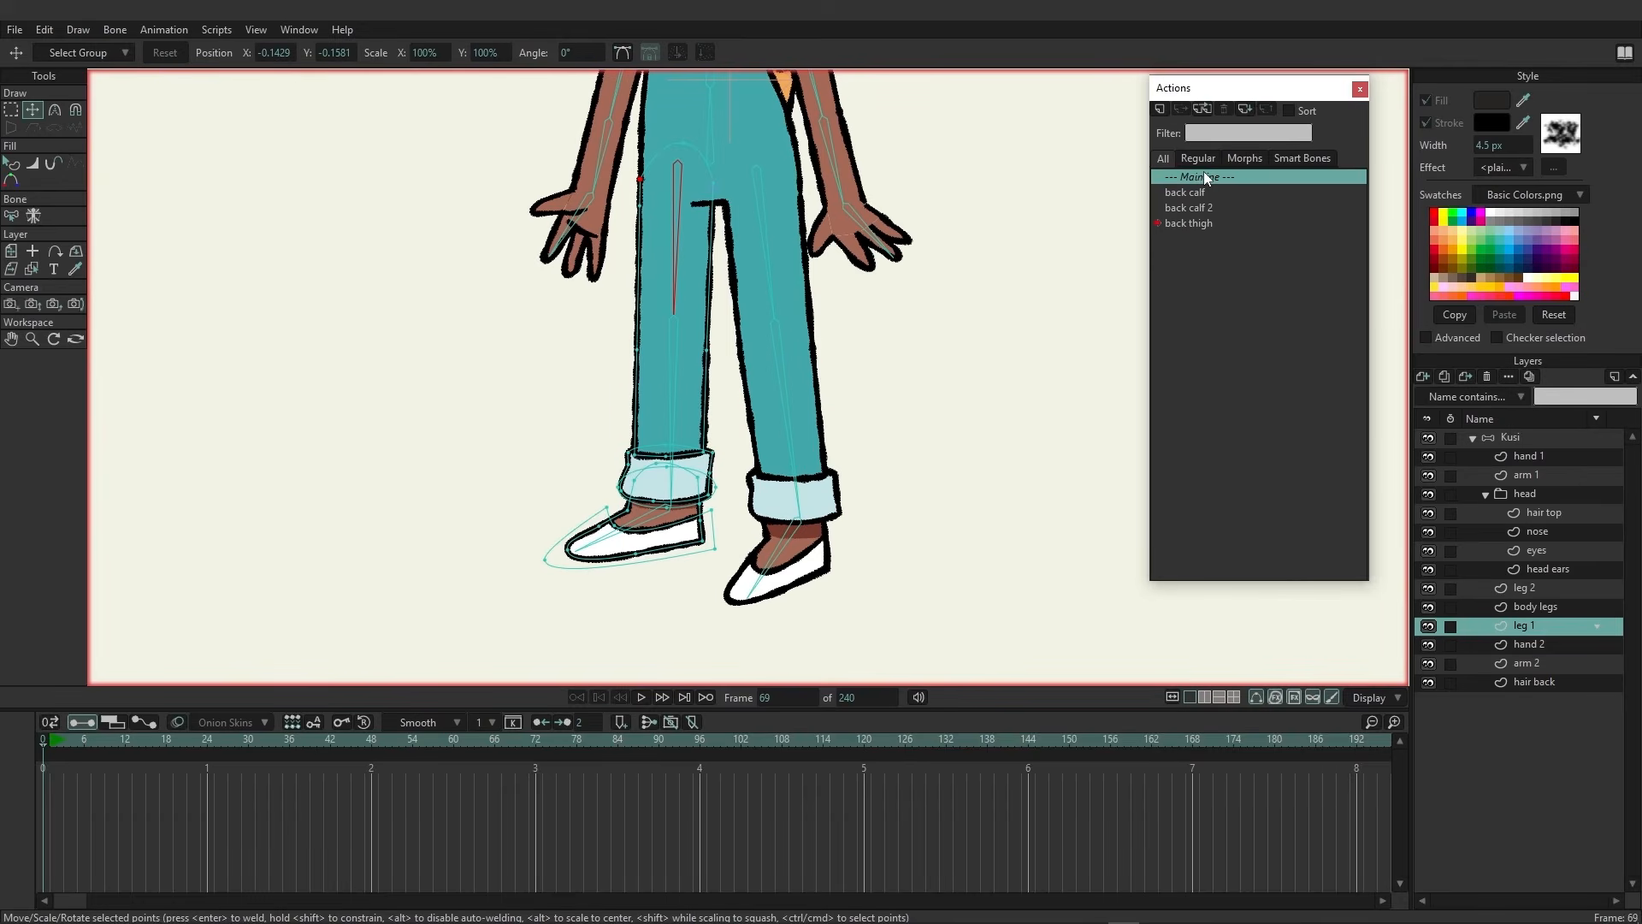
{"action": "left_click", "coordinate": [129, 751]}
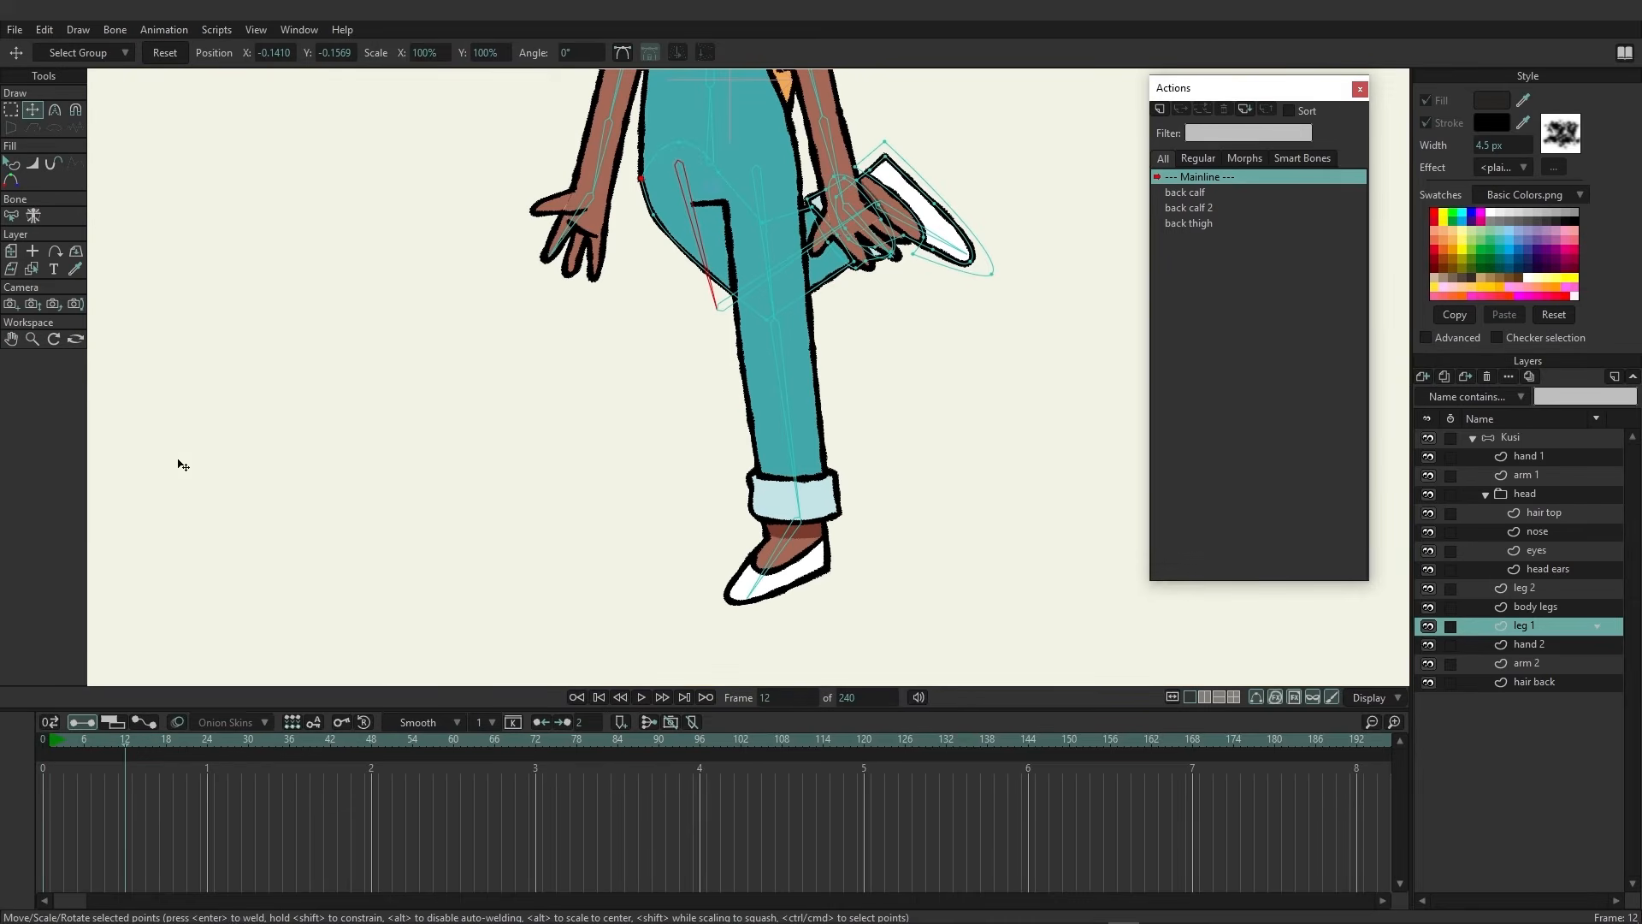
{"action": "left_click", "coordinate": [1537, 442]}
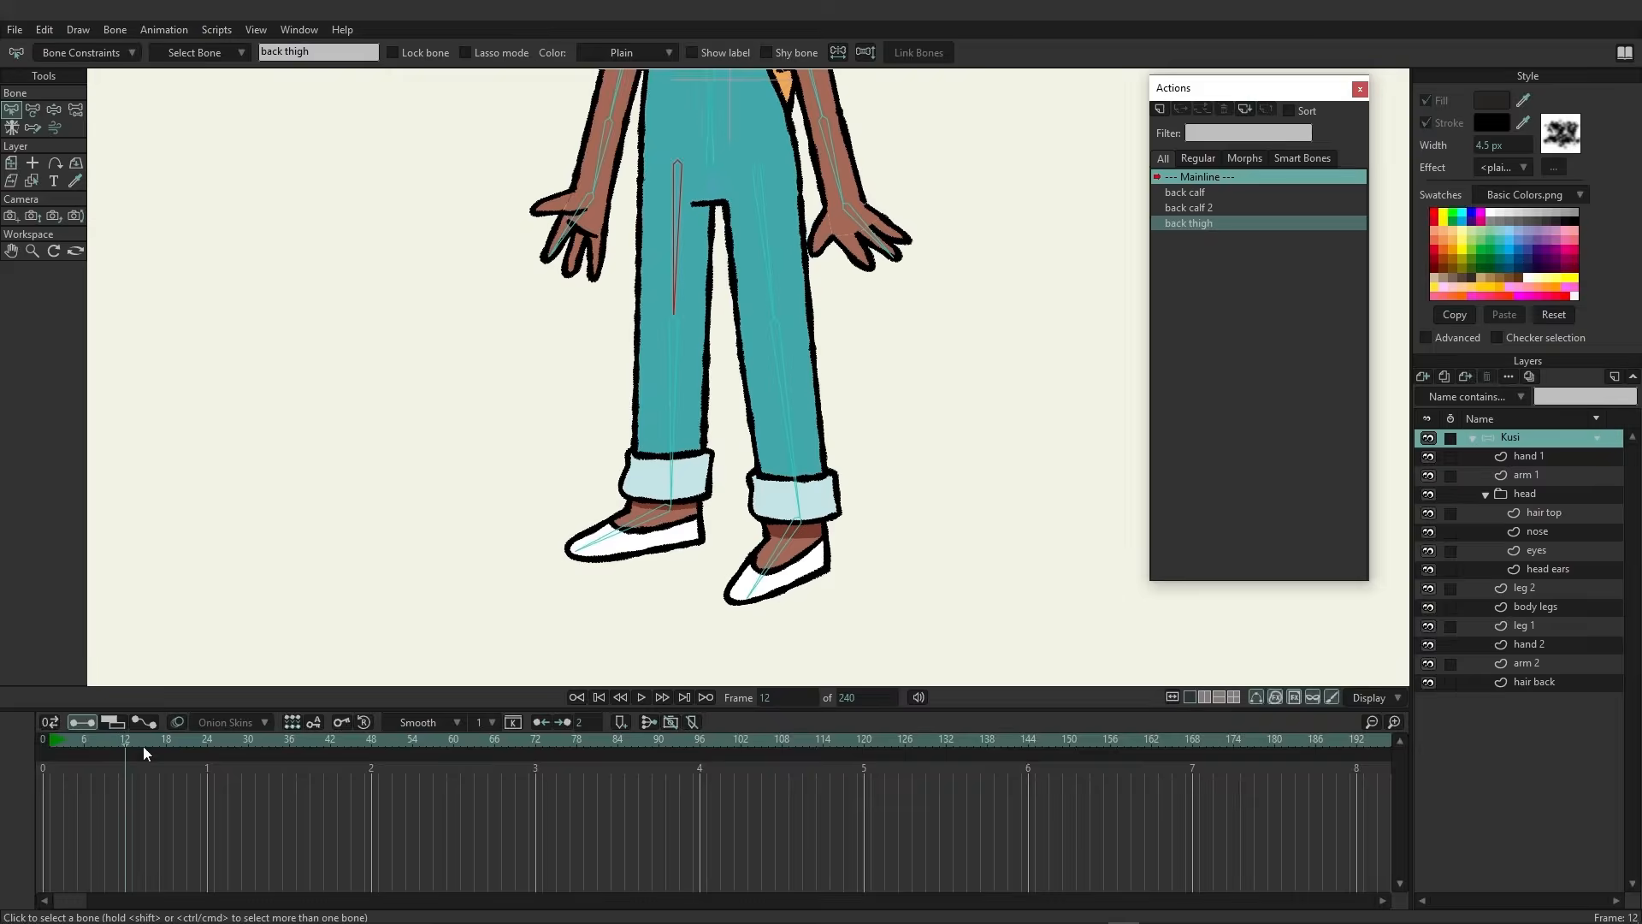
{"action": "left_click", "coordinate": [60, 110]}
{"action": "left_click_drag", "start_coordinate": [684, 374], "coordinate": [274, 158]}
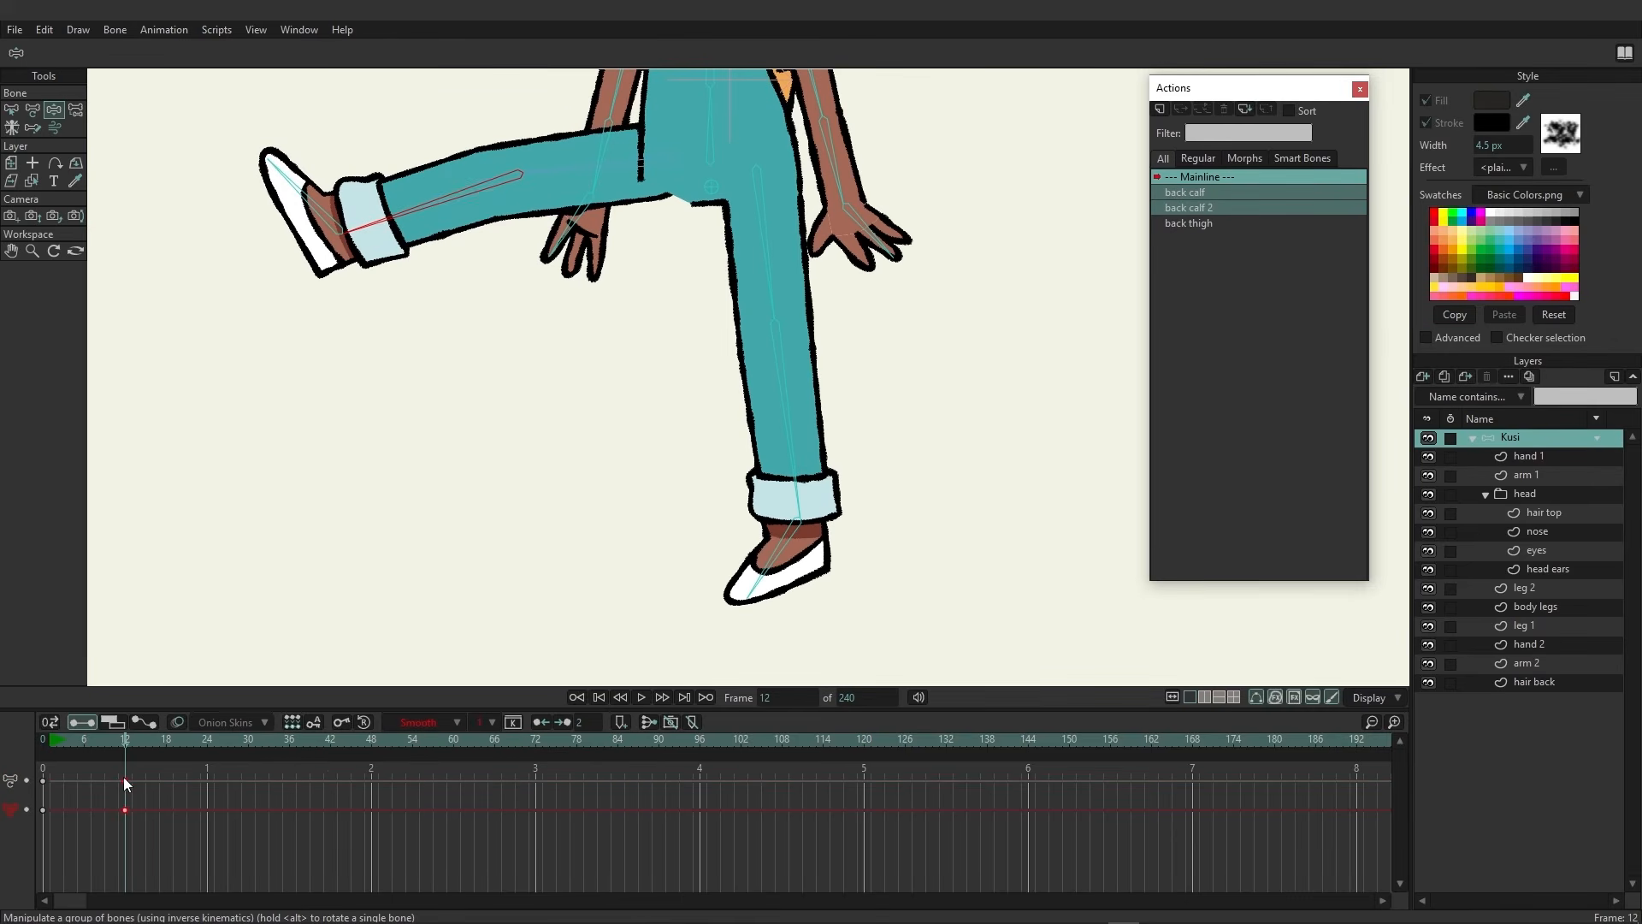
{"action": "key", "text": "ctrl+z"}
Select the thigh bone, create a second back thigh action, and at frame 96 rotate it to about 181°
{"action": "left_click", "coordinate": [11, 109]}
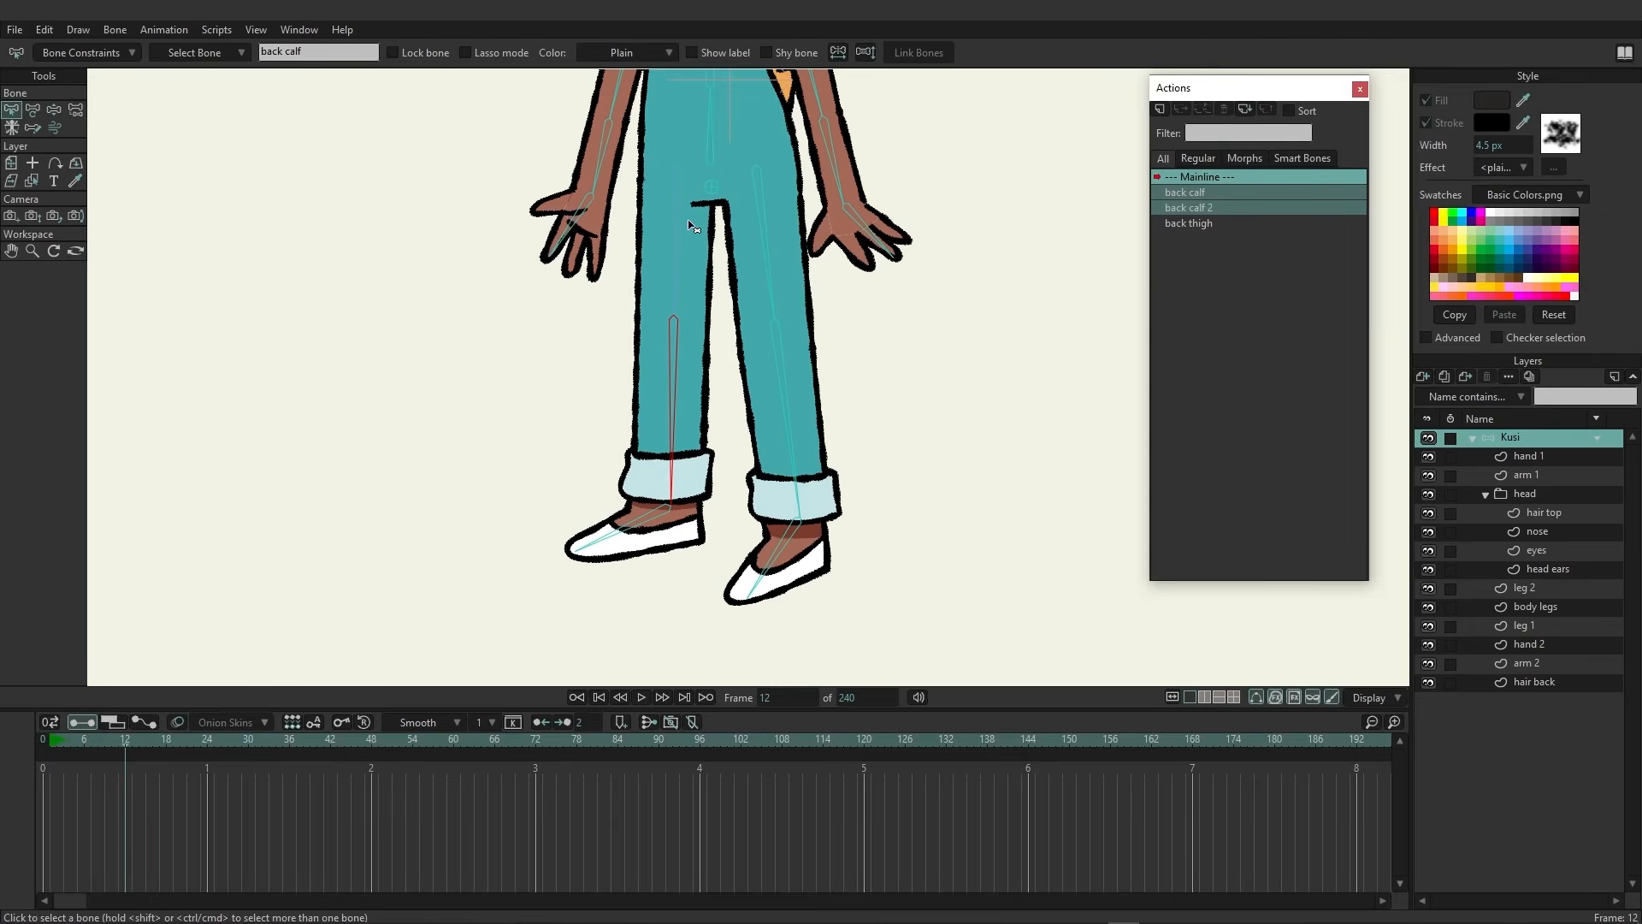
{"action": "left_click", "coordinate": [673, 225]}
{"action": "left_click", "coordinate": [1160, 109]}
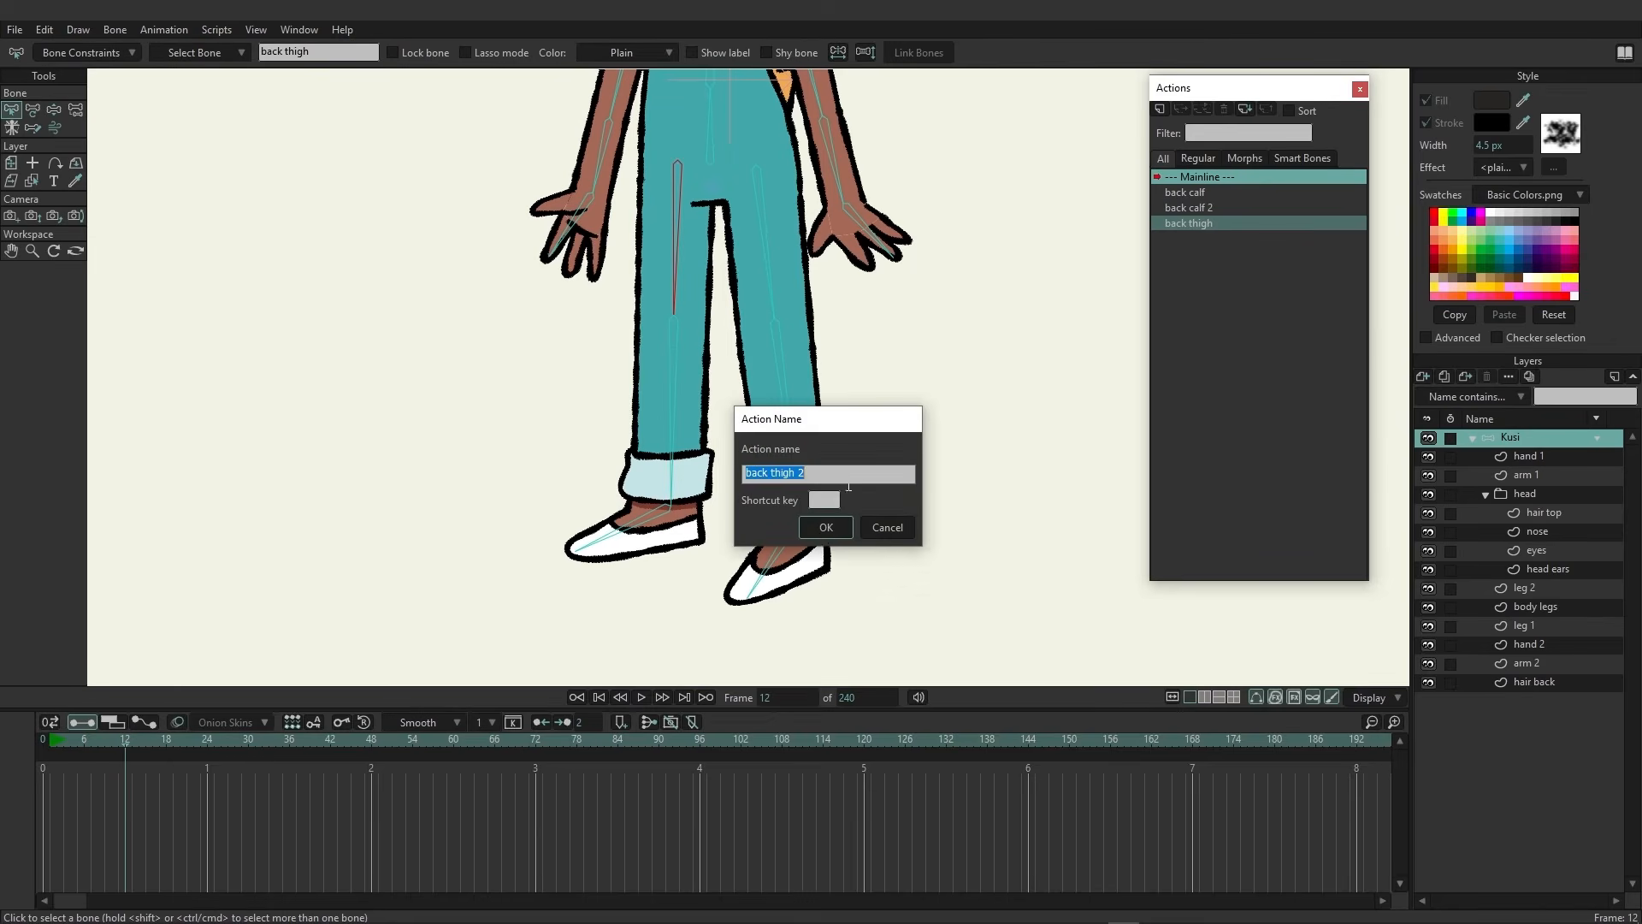
{"action": "left_click", "coordinate": [823, 527]}
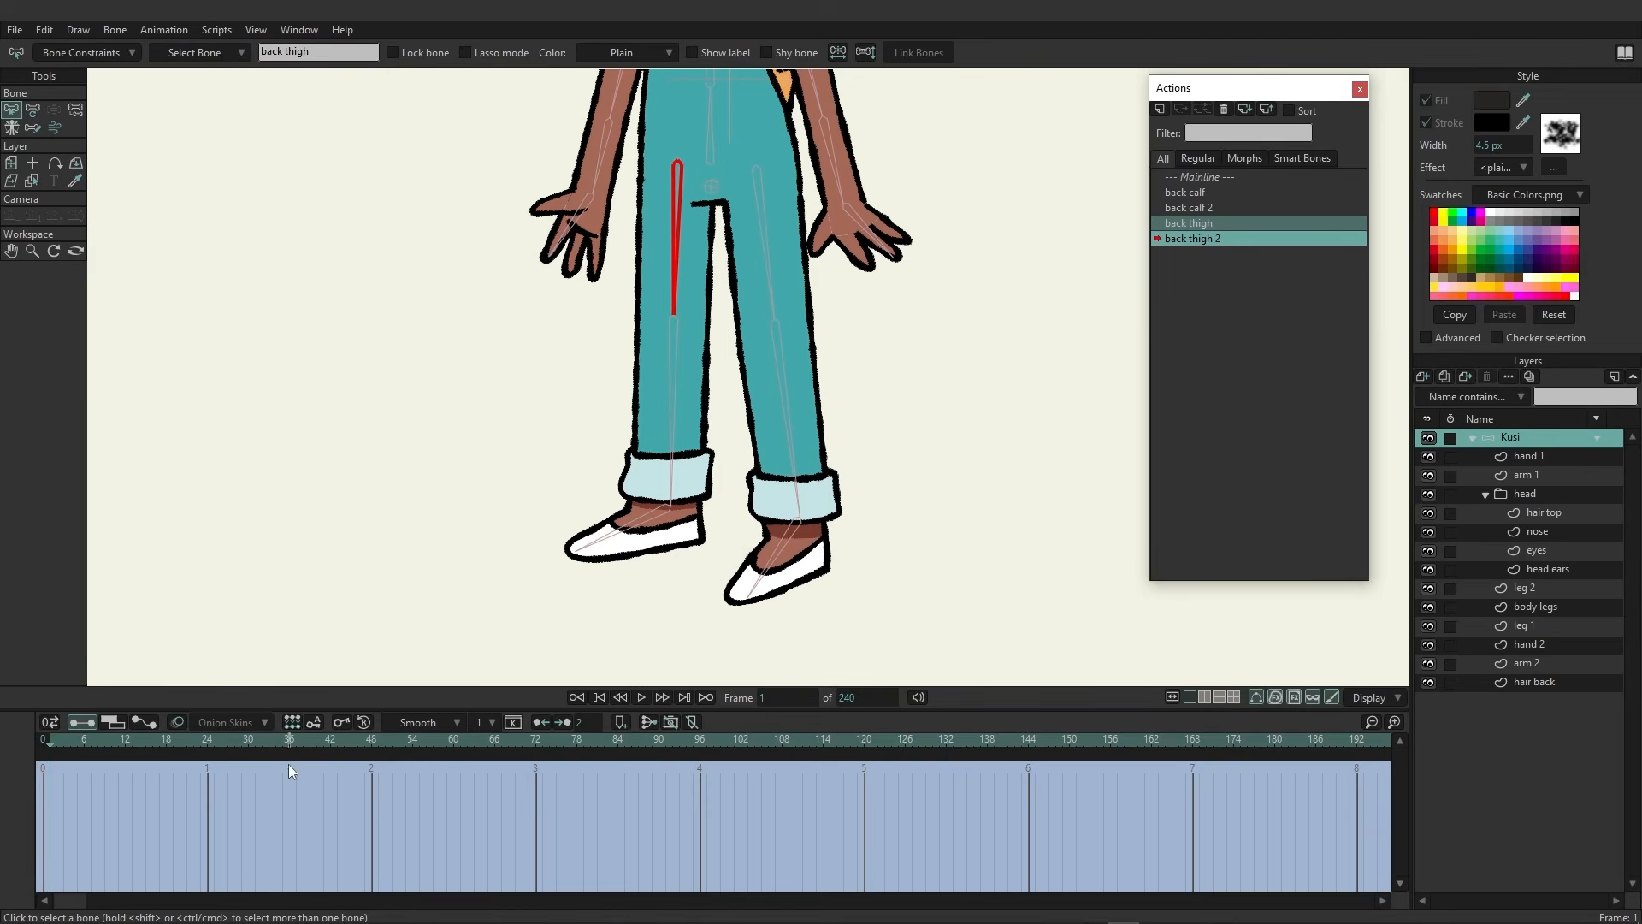
{"action": "left_click", "coordinate": [698, 743]}
{"action": "left_click", "coordinate": [33, 110]}
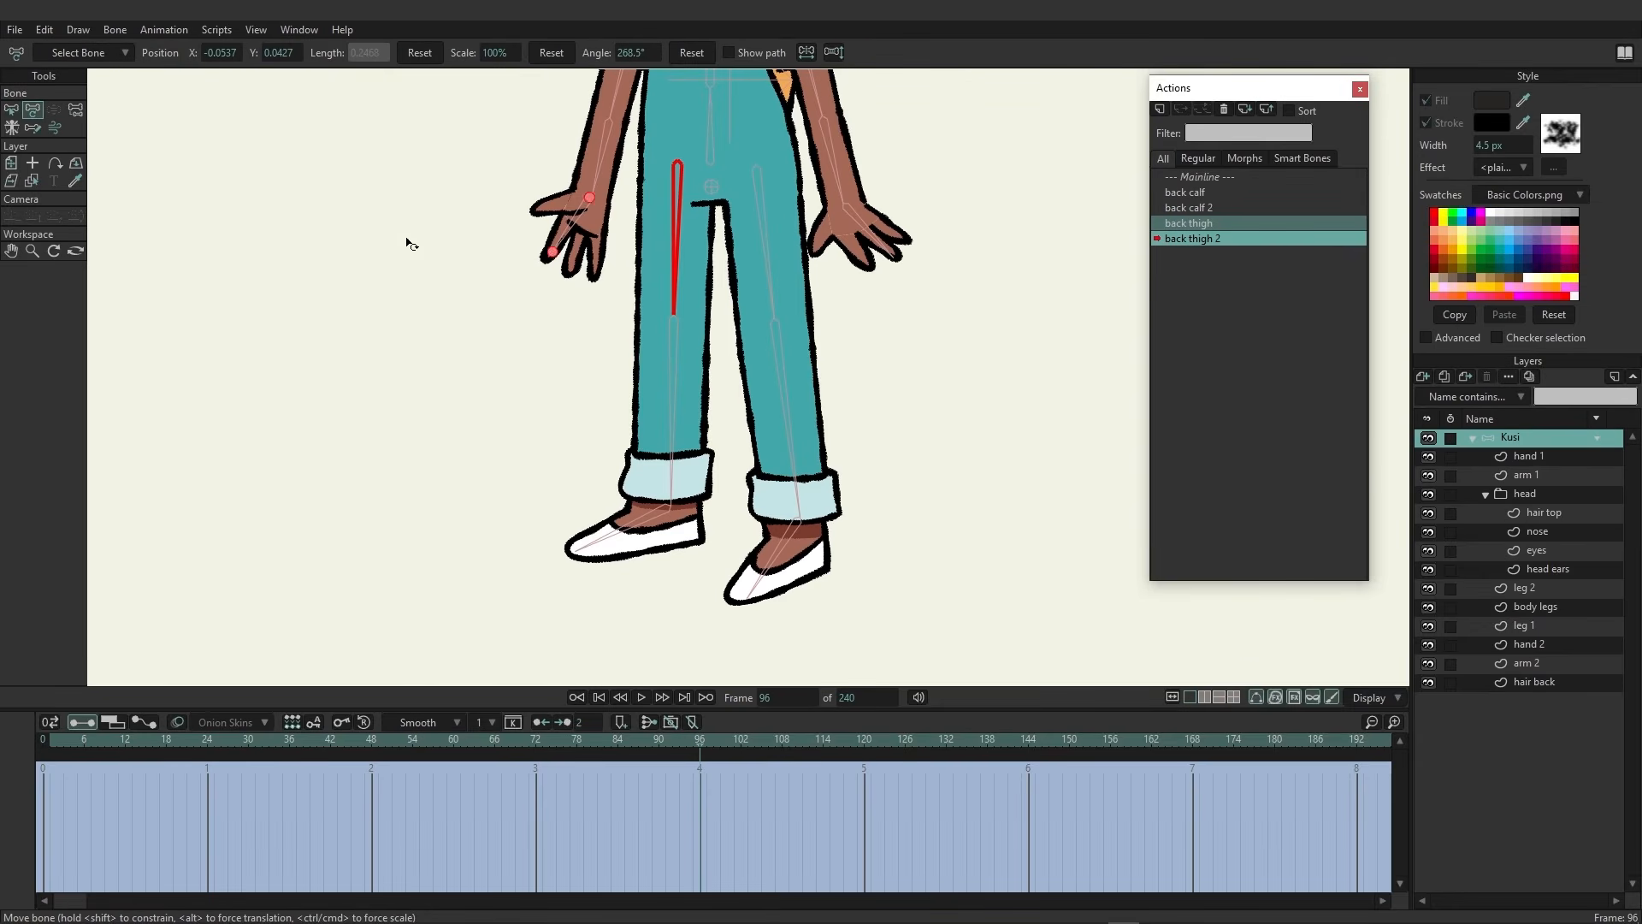
{"action": "left_click_drag", "start_coordinate": [671, 265], "coordinate": [492, 165]}
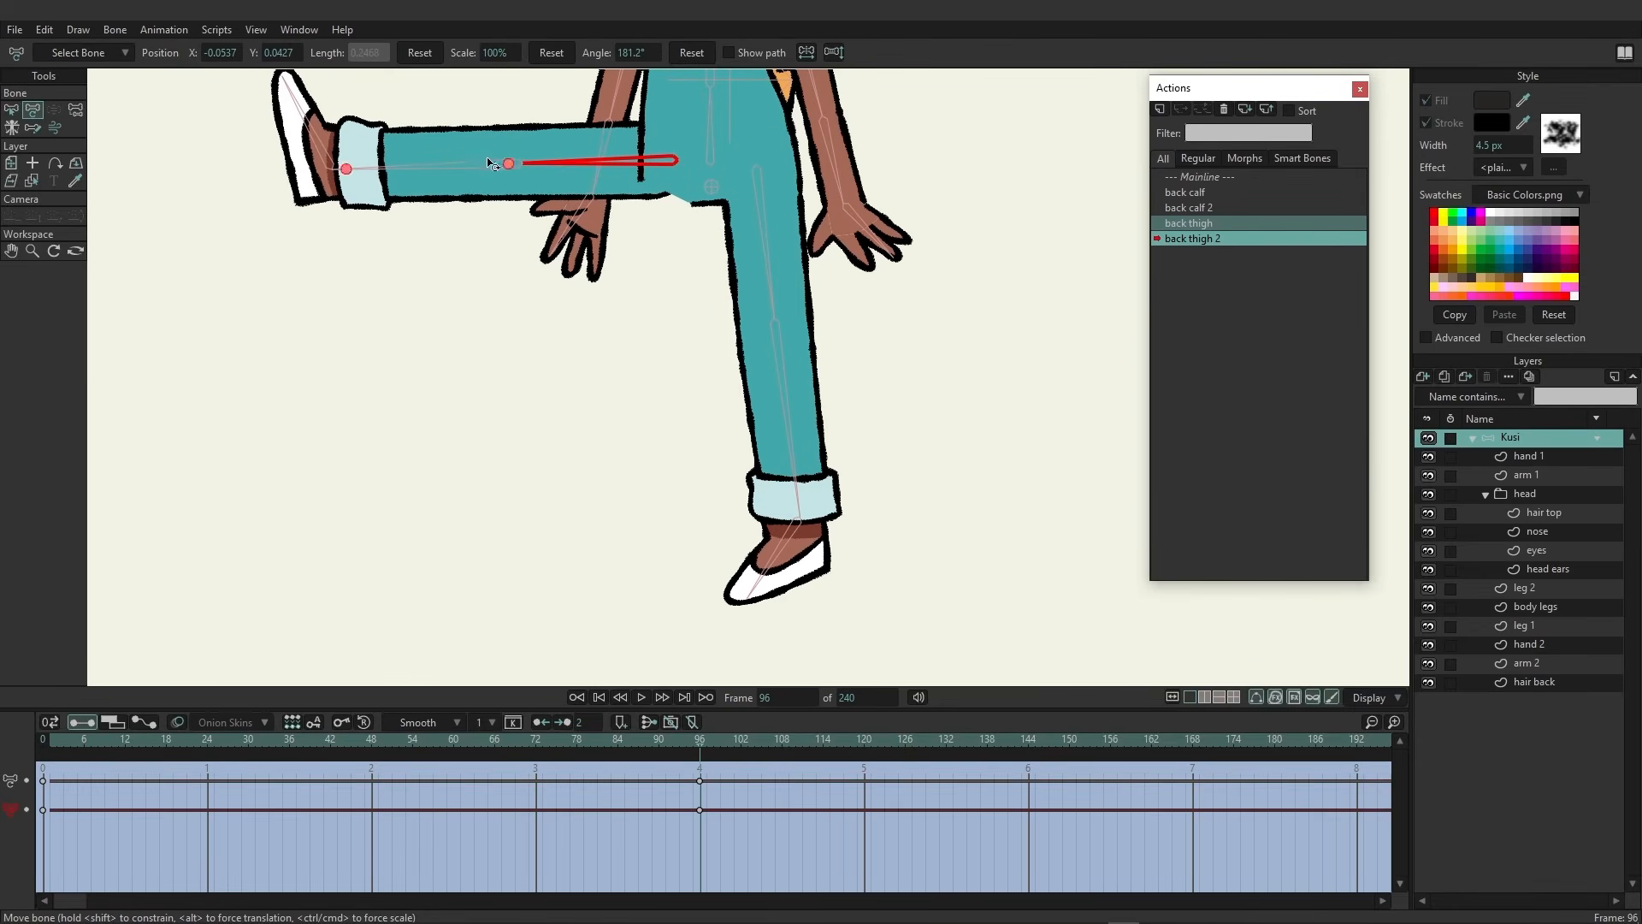
On the leg 1 layer, move the hip points to fit the raised leg
{"action": "left_click", "coordinate": [1528, 625]}
{"action": "key", "text": "t"}
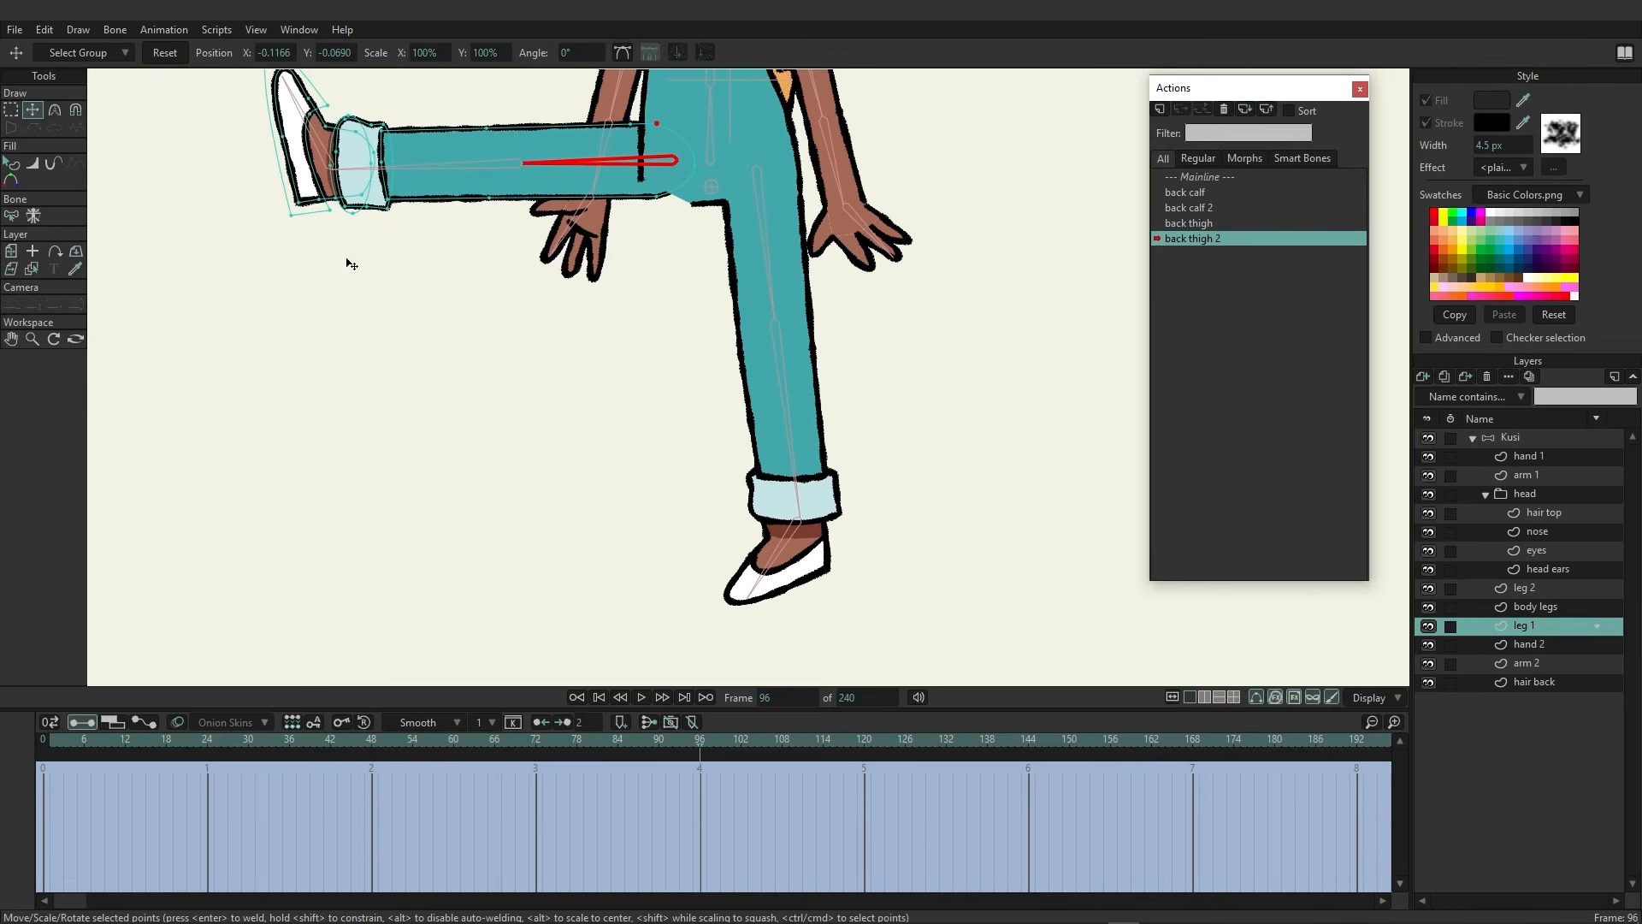
{"action": "left_click_drag", "start_coordinate": [665, 206], "coordinate": [698, 213]}
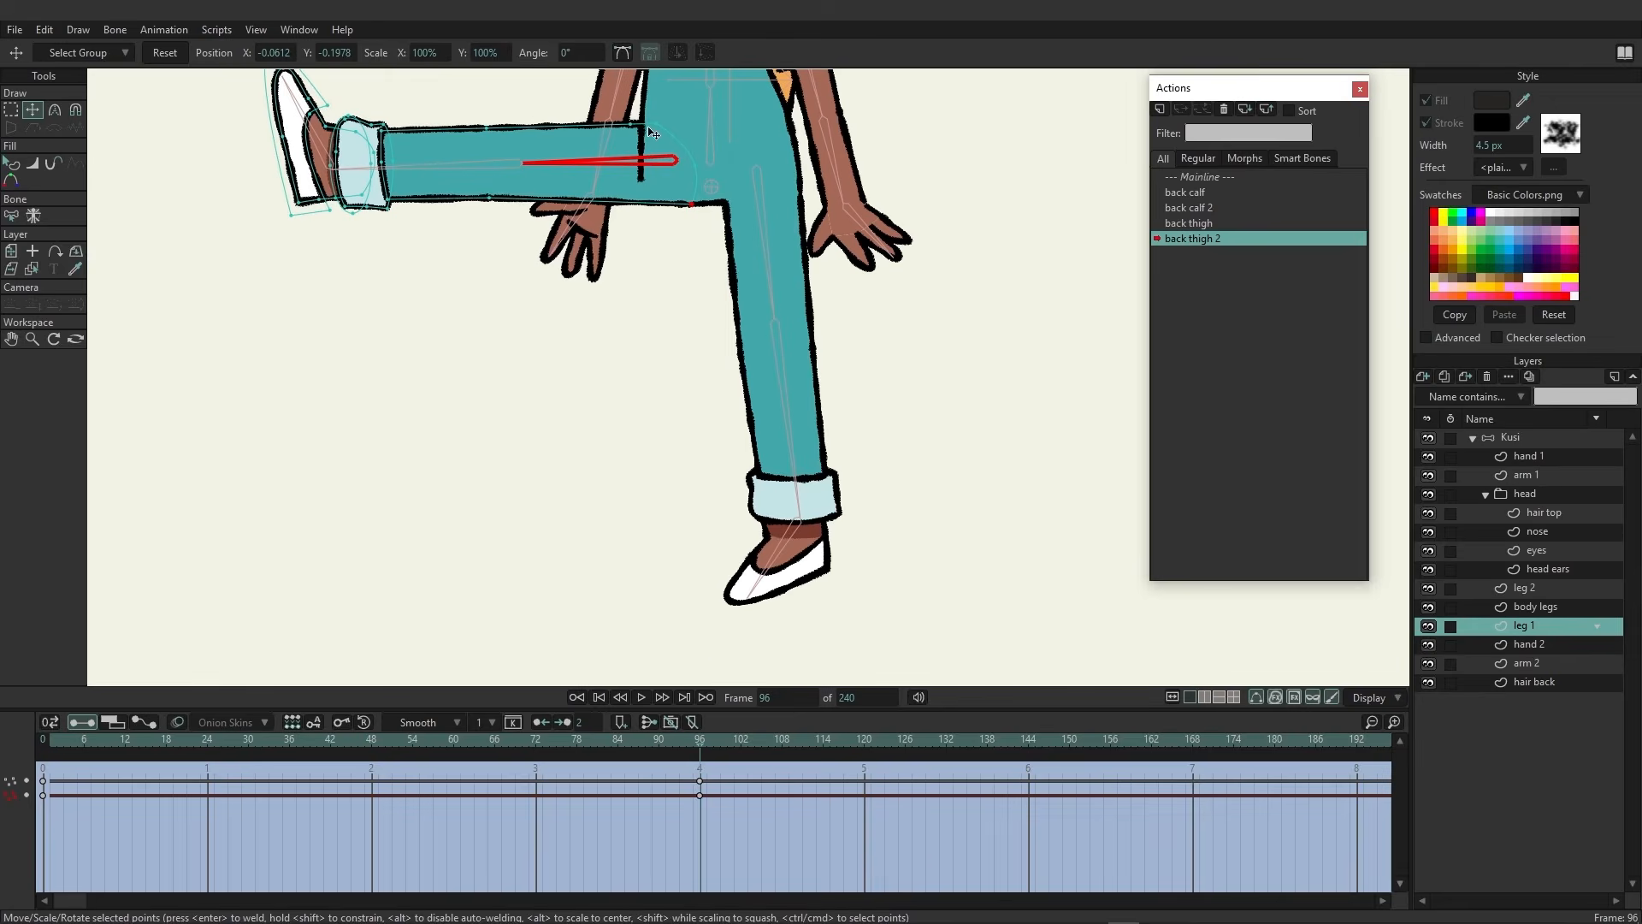
On the body legs layer, move the crotch points to smooth the join, checking the pose around frame 60
{"action": "left_click_drag", "start_coordinate": [681, 247], "coordinate": [630, 498]}
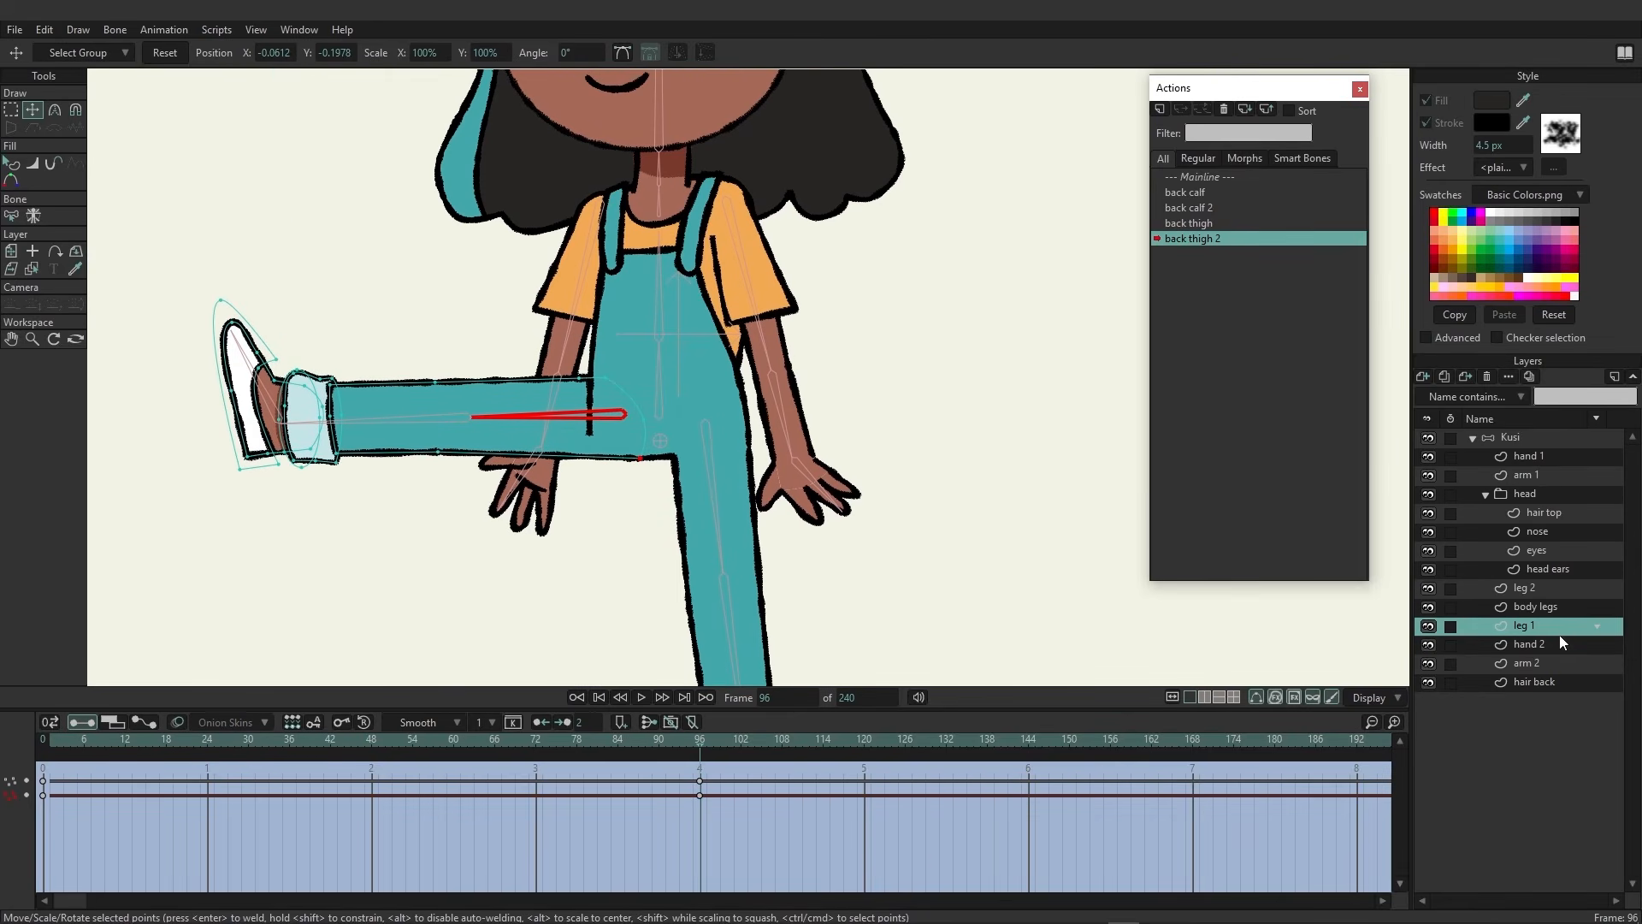
{"action": "left_click", "coordinate": [1537, 607]}
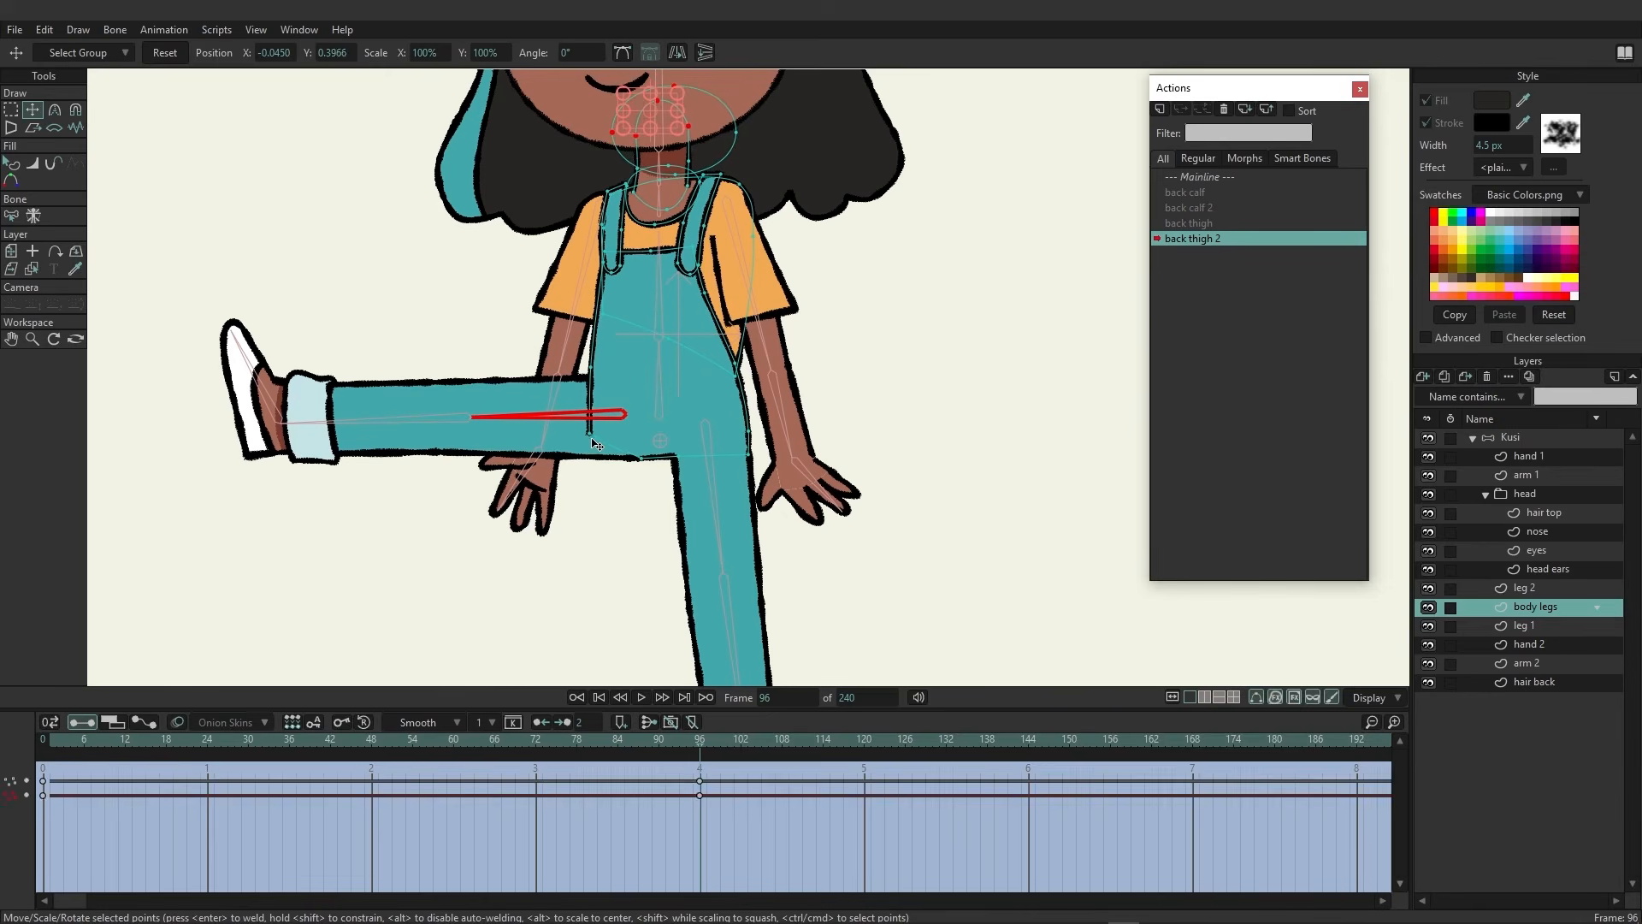
{"action": "left_click_drag", "start_coordinate": [591, 434], "coordinate": [591, 391]}
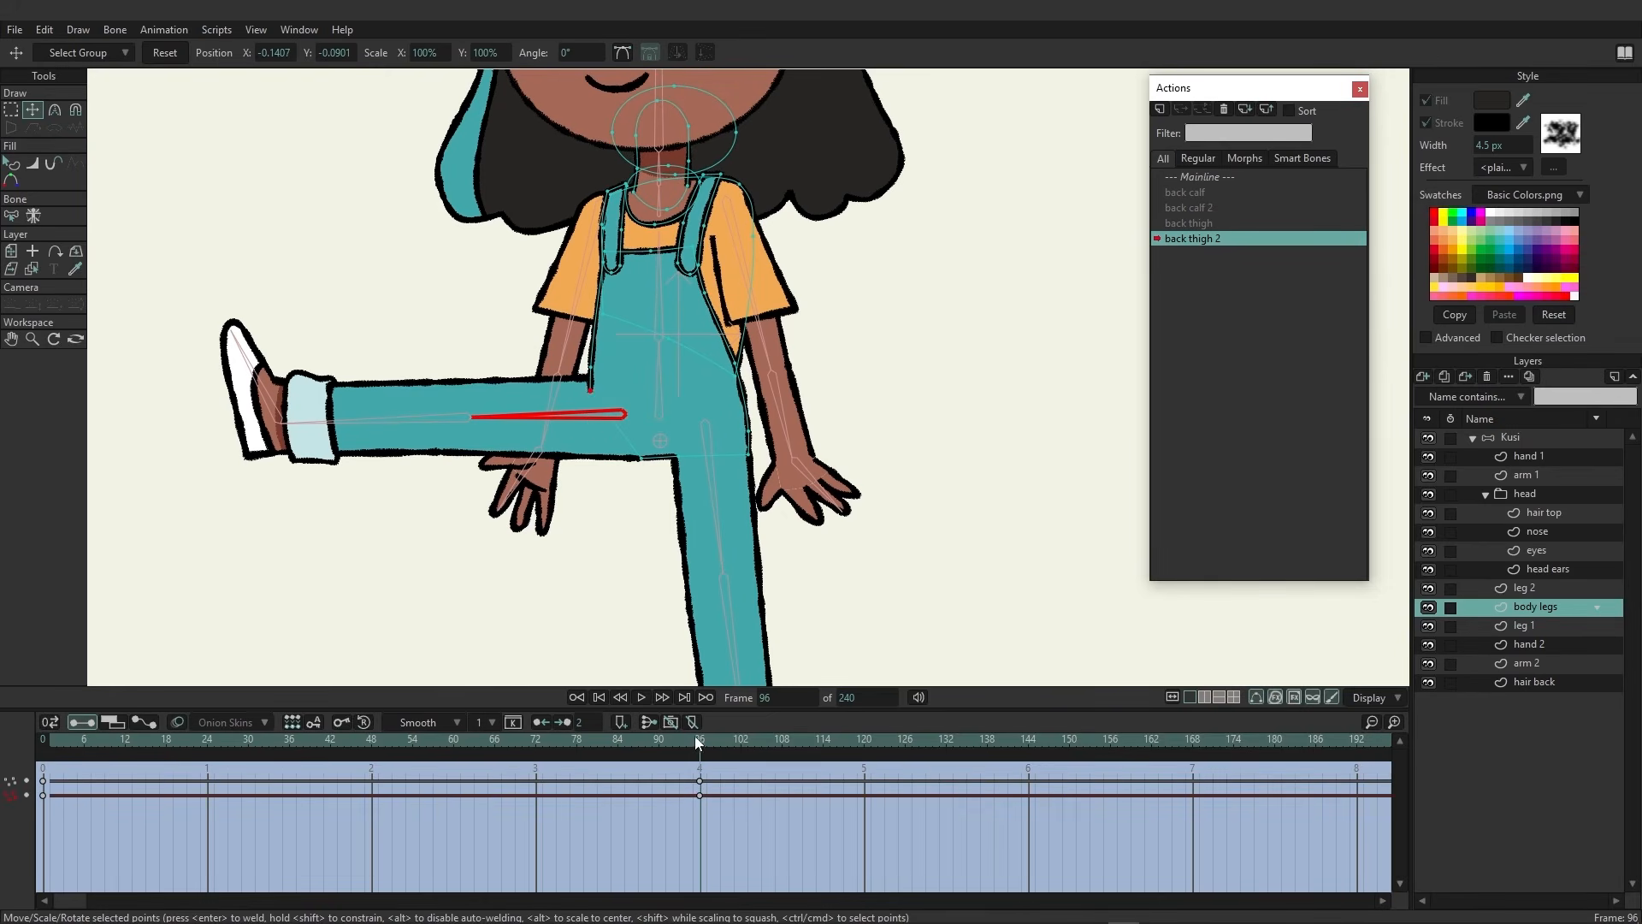
{"action": "left_click_drag", "start_coordinate": [694, 735], "coordinate": [447, 678]}
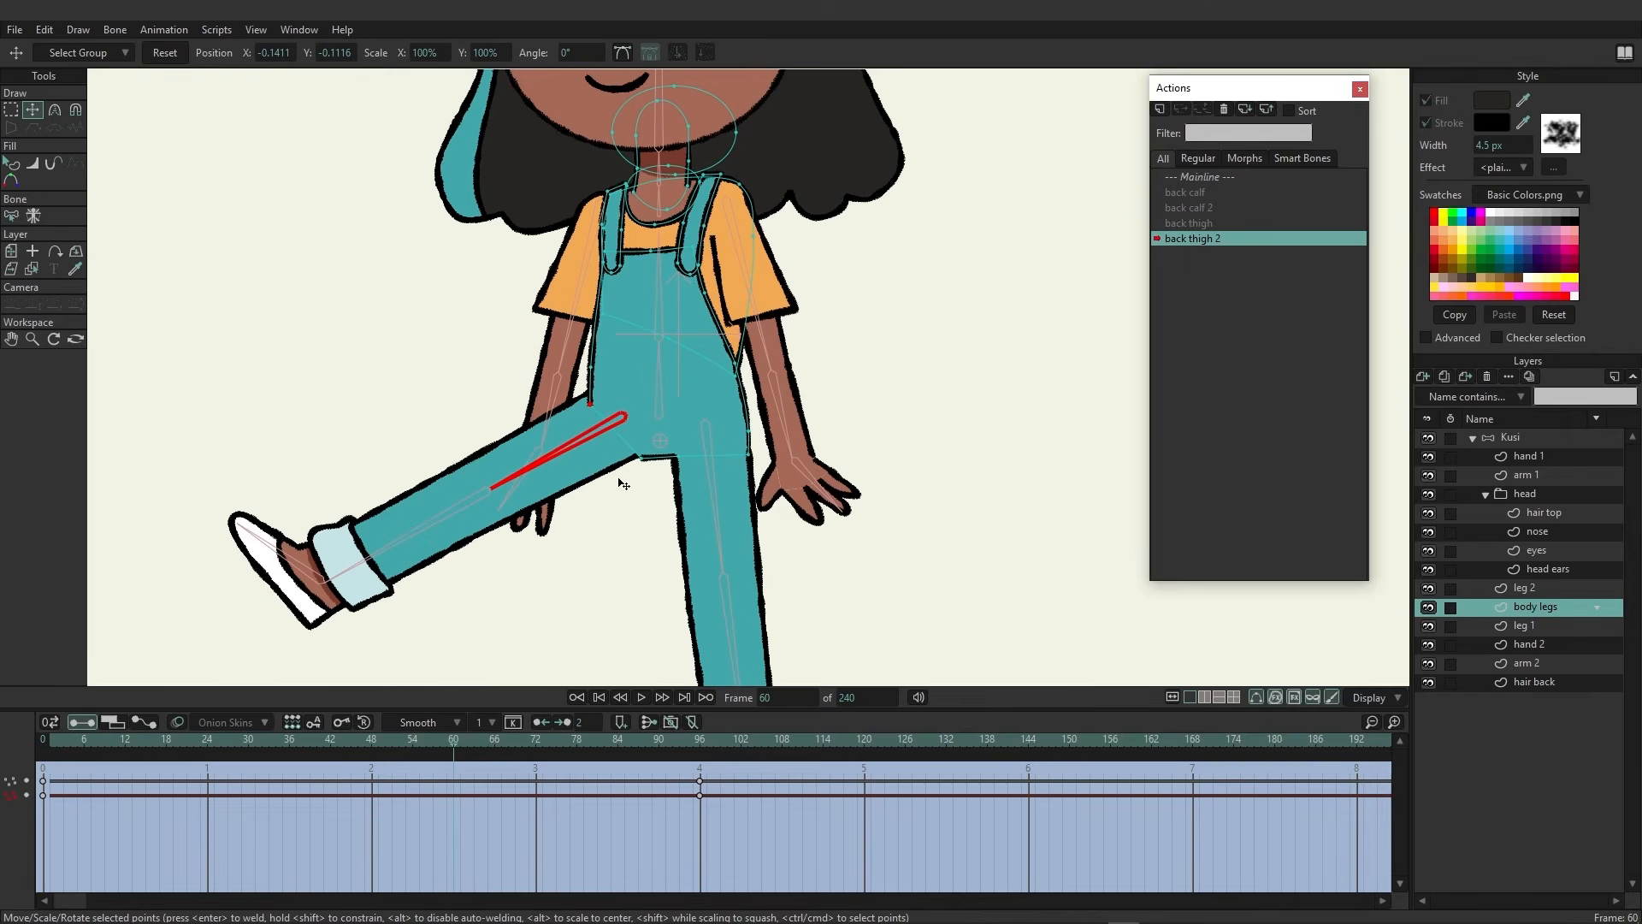
{"action": "left_click_drag", "start_coordinate": [624, 484], "coordinate": [641, 458]}
{"action": "left_click_drag", "start_coordinate": [453, 749], "coordinate": [715, 731]}
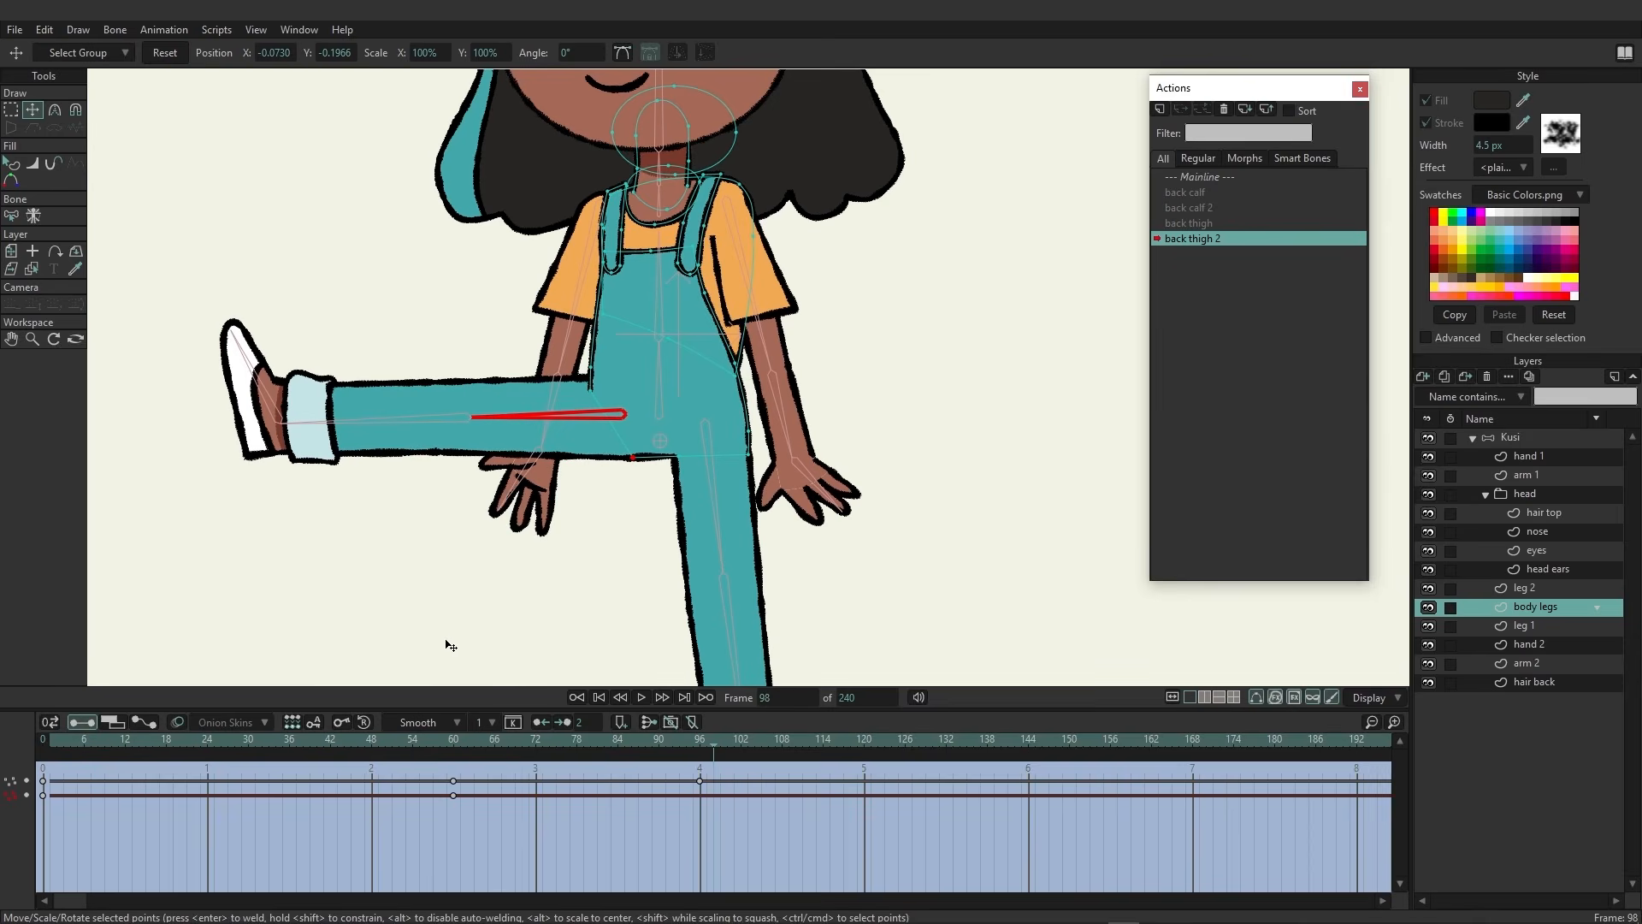
Return to the Mainline and view the whole character
{"action": "left_click", "coordinate": [1193, 178]}
{"action": "scroll", "coordinate": [820, 392], "scroll_direction": "down", "scroll_amount": 3}
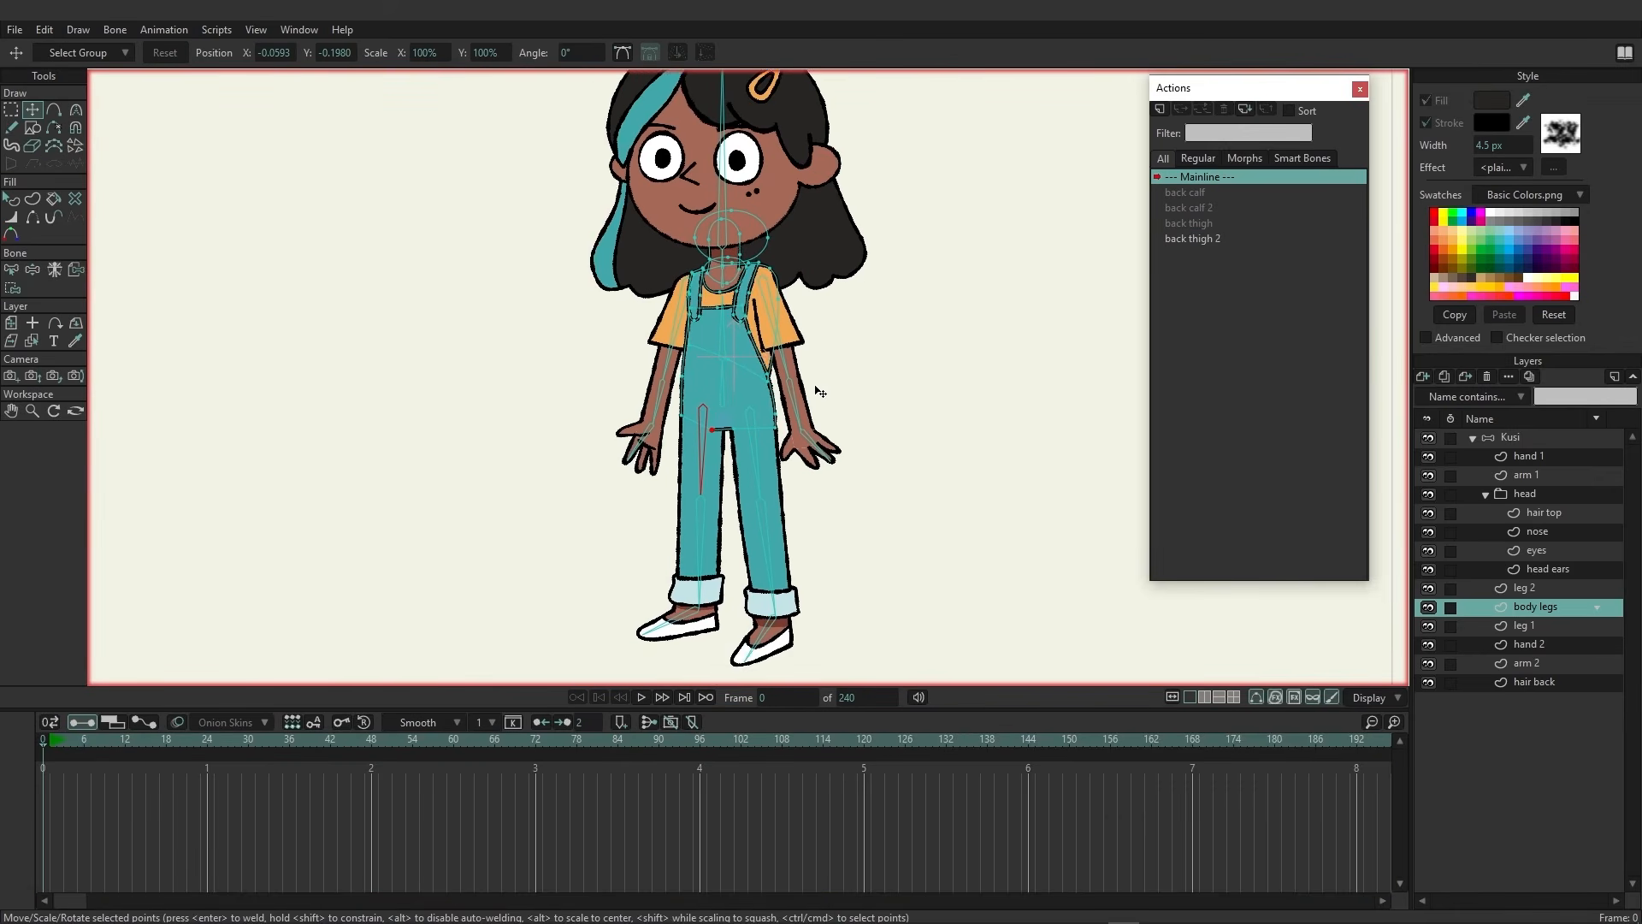
{"action": "left_click_drag", "start_coordinate": [833, 385], "coordinate": [770, 417]}
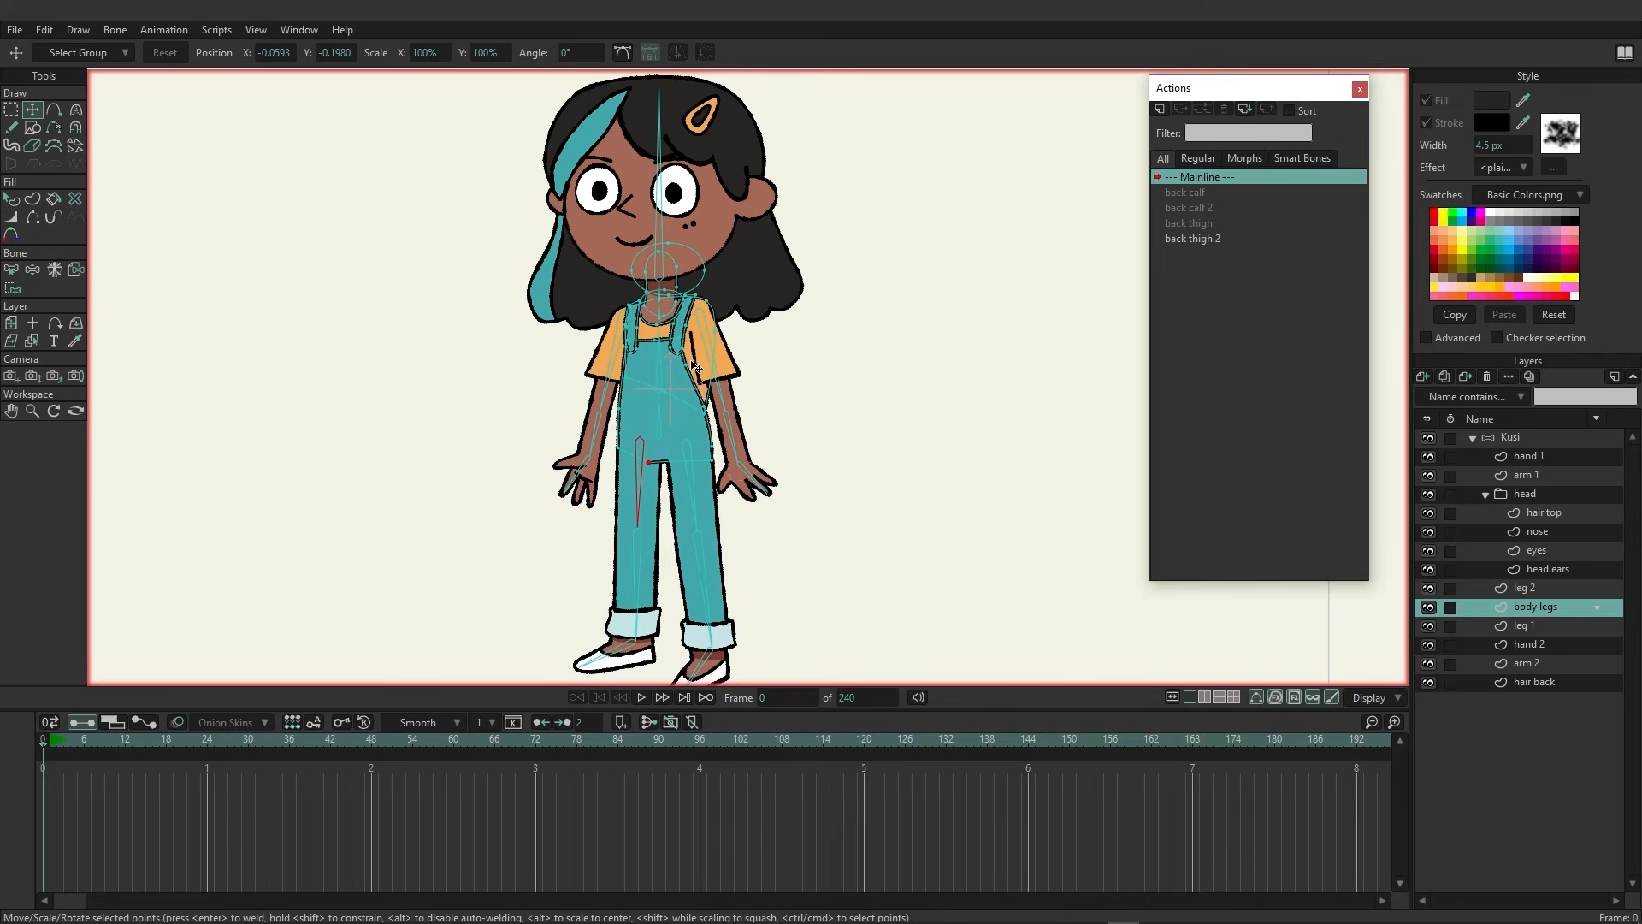
{"action": "left_click_drag", "start_coordinate": [840, 519], "coordinate": [850, 355]}
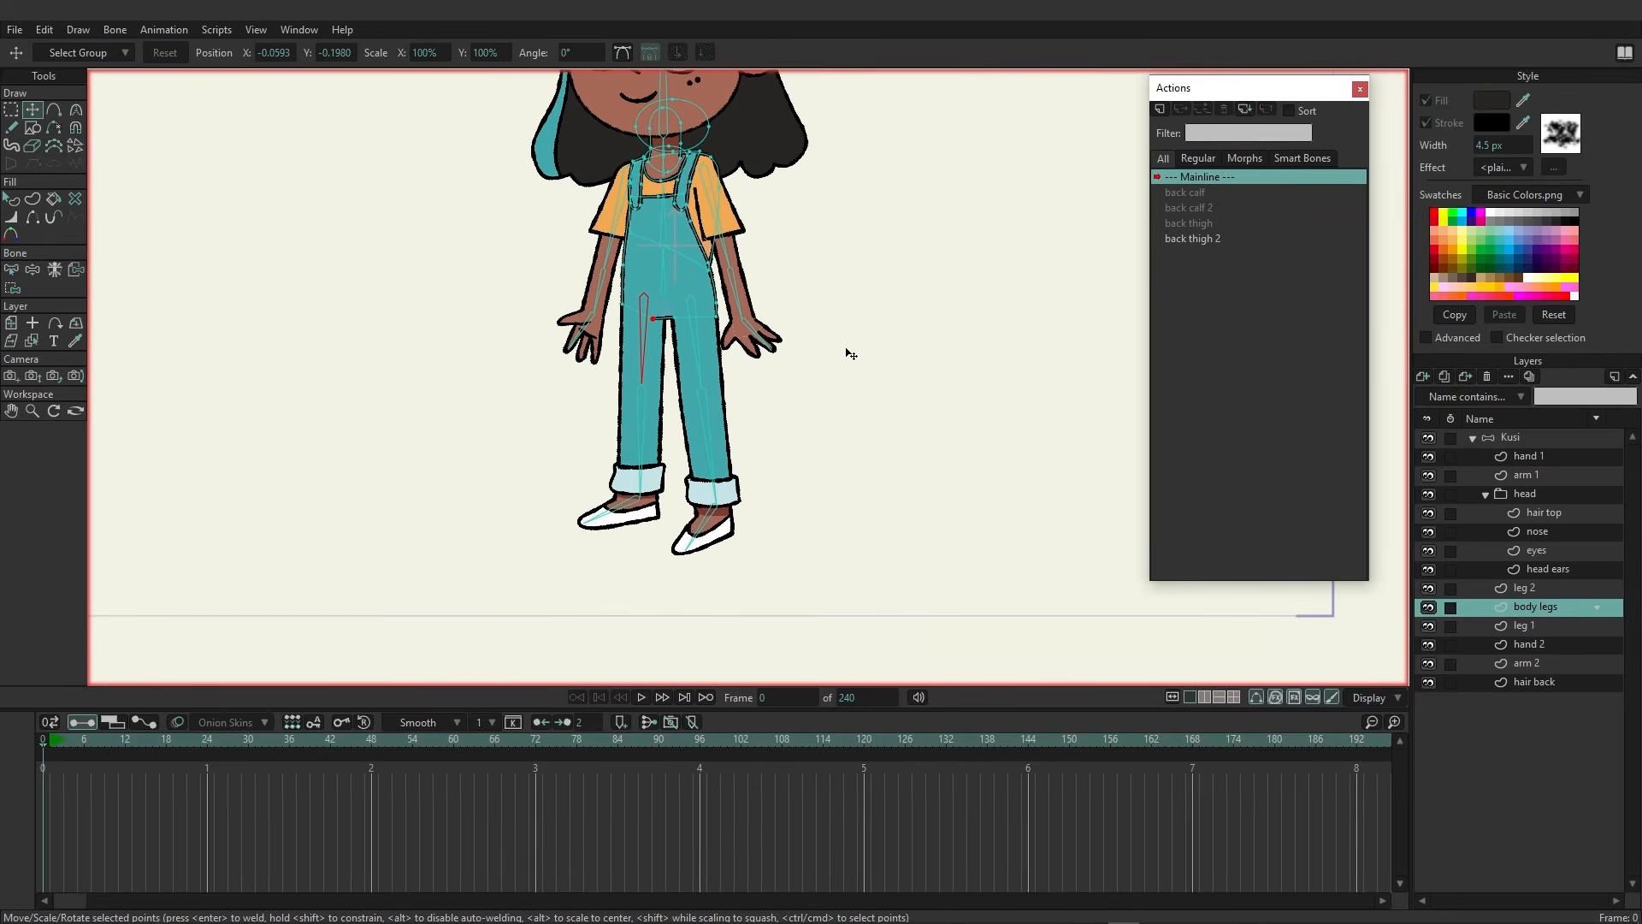
On the Kusi bone layer, add two small new bones and move them down to the two feet
{"action": "left_click", "coordinate": [1527, 438]}
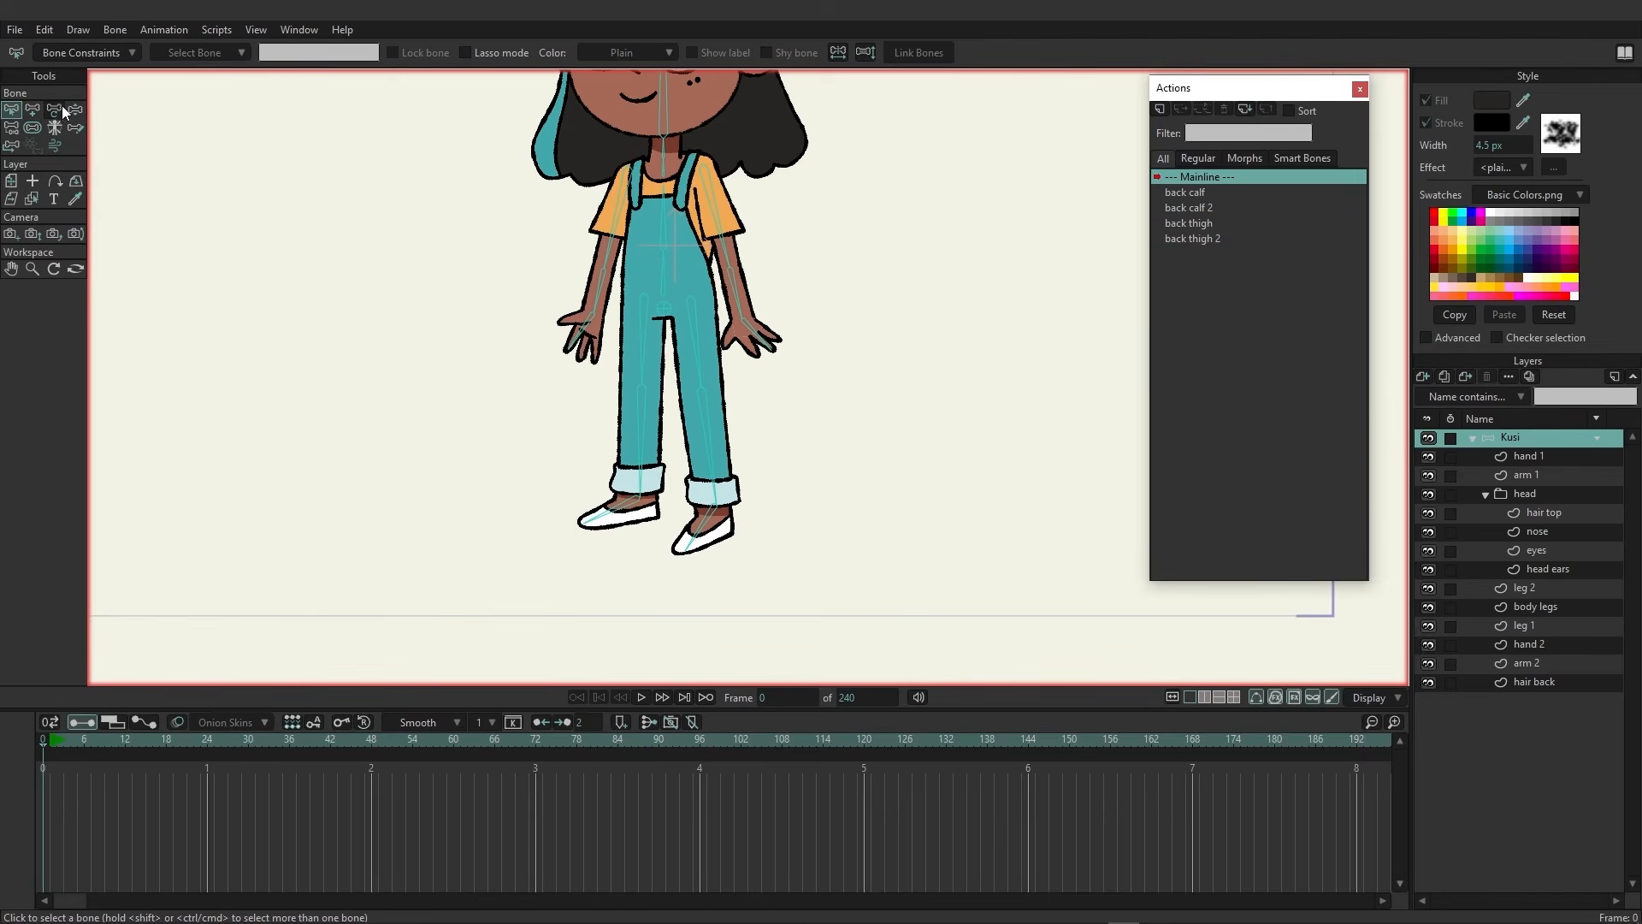
{"action": "left_click", "coordinate": [33, 111]}
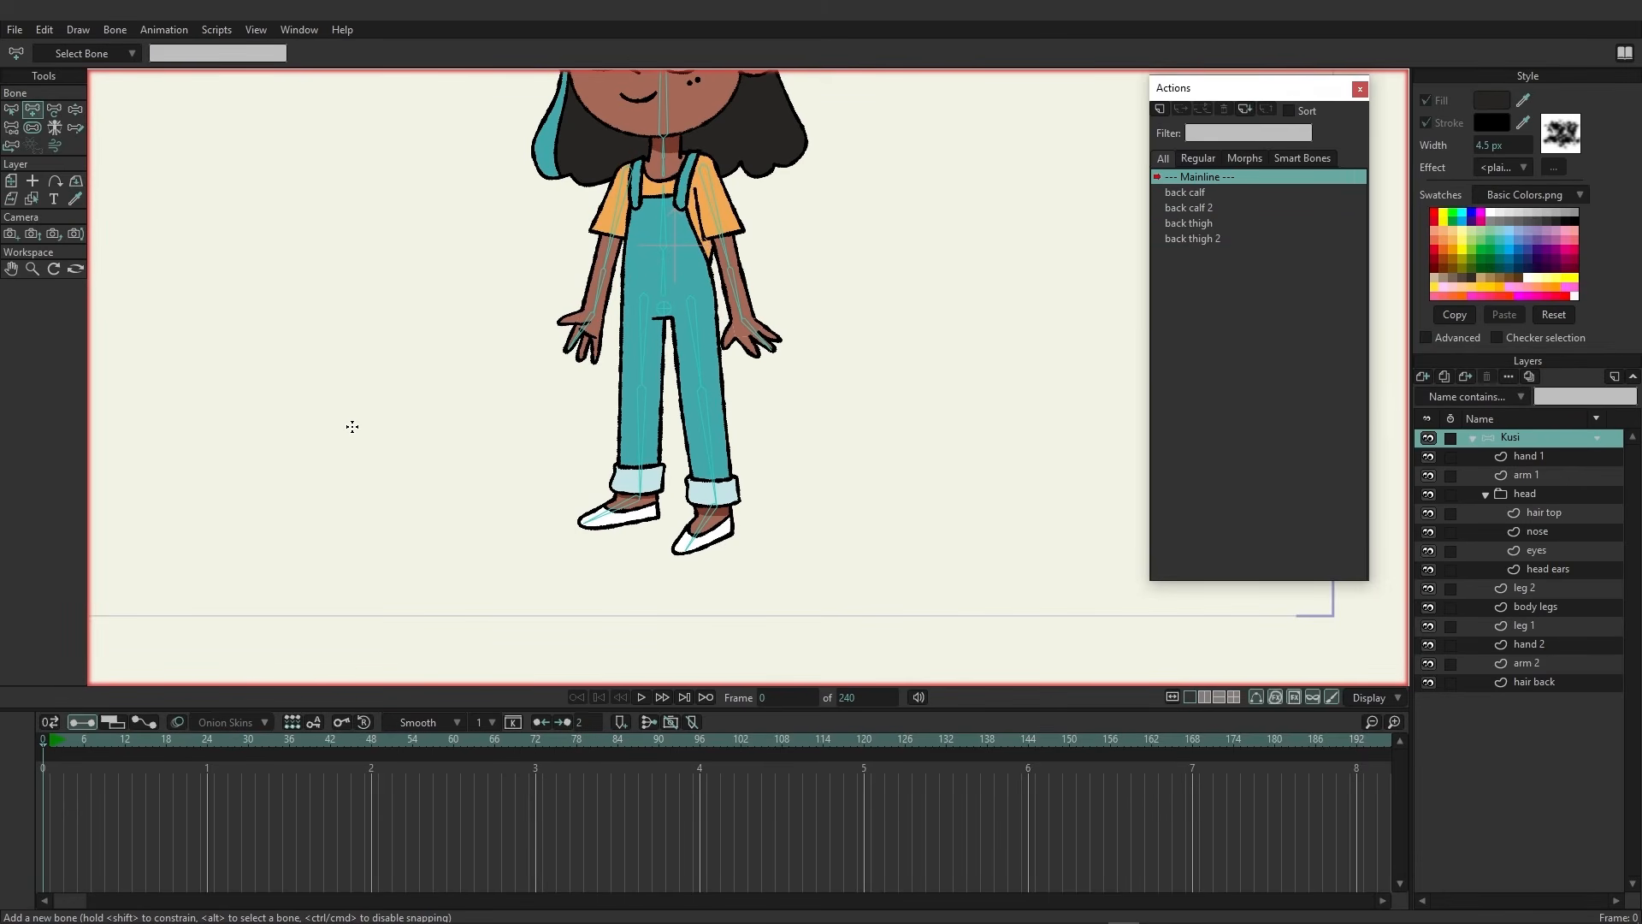
{"action": "scroll", "coordinate": [351, 425], "scroll_direction": "down", "scroll_amount": 2}
{"action": "scroll", "coordinate": [428, 517], "scroll_direction": "up", "scroll_amount": 2}
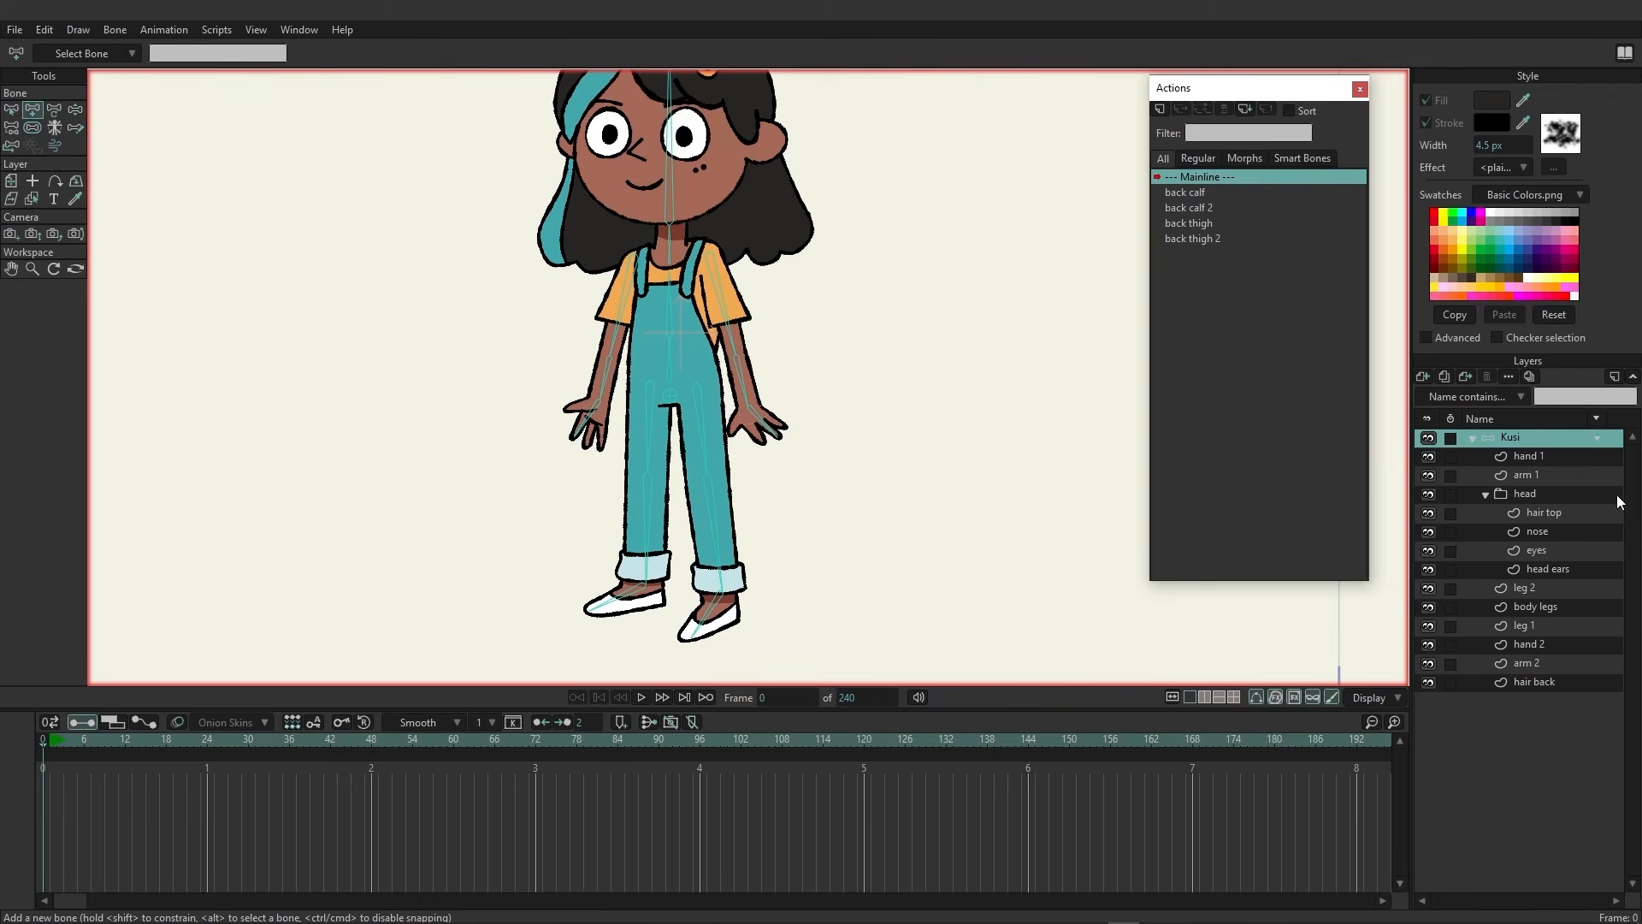
{"action": "left_click", "coordinate": [325, 398]}
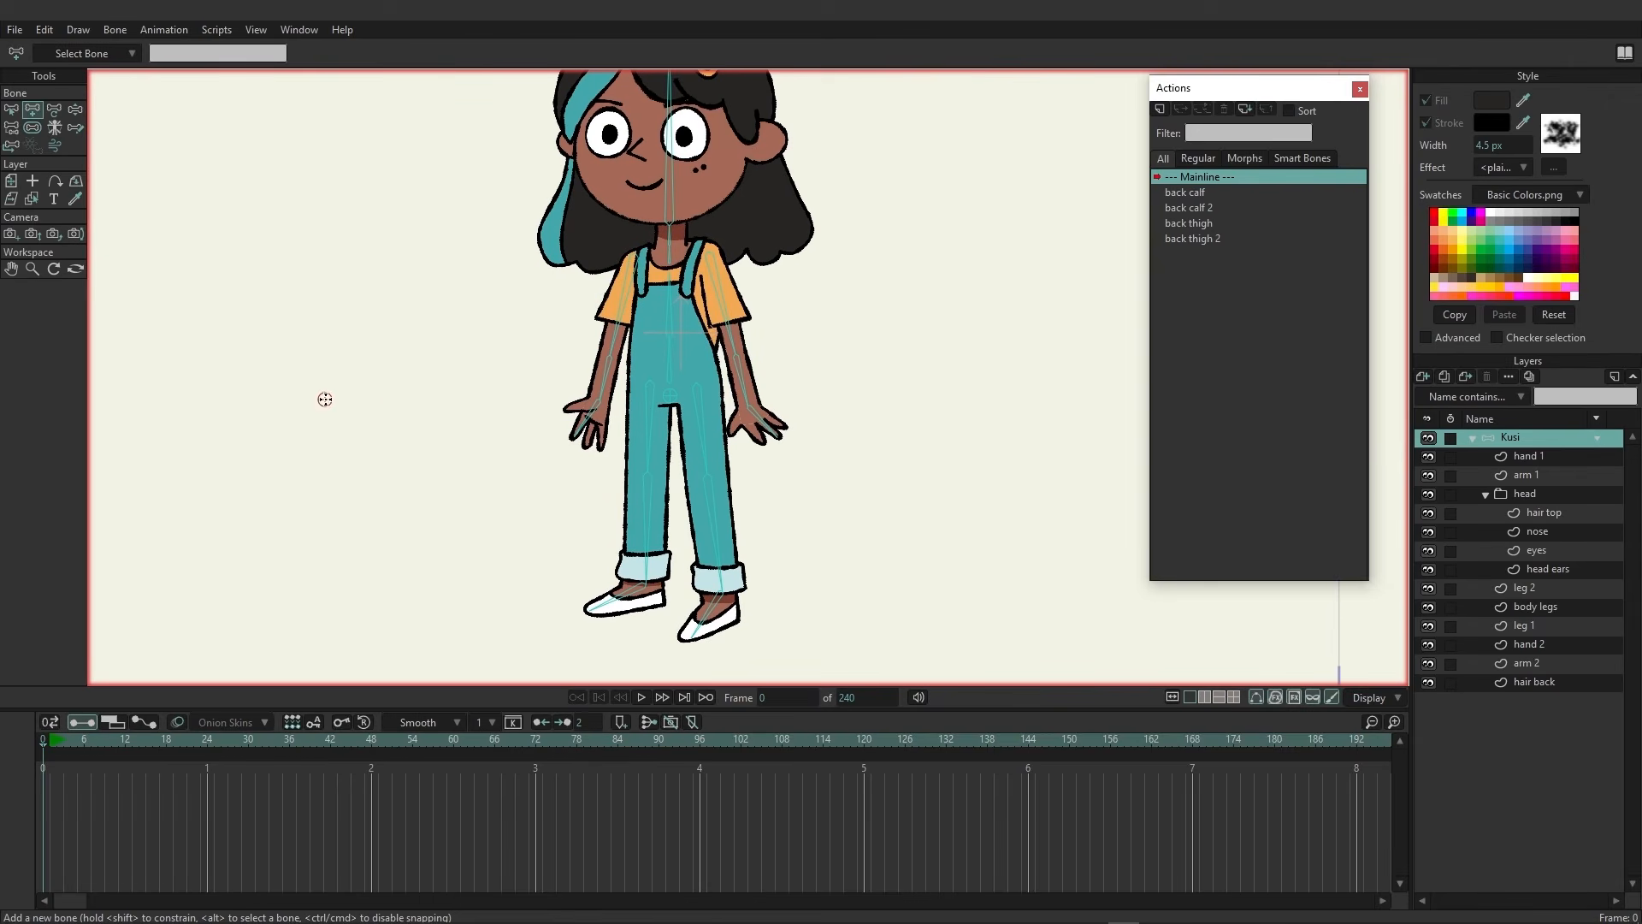
{"action": "left_click", "coordinate": [393, 399]}
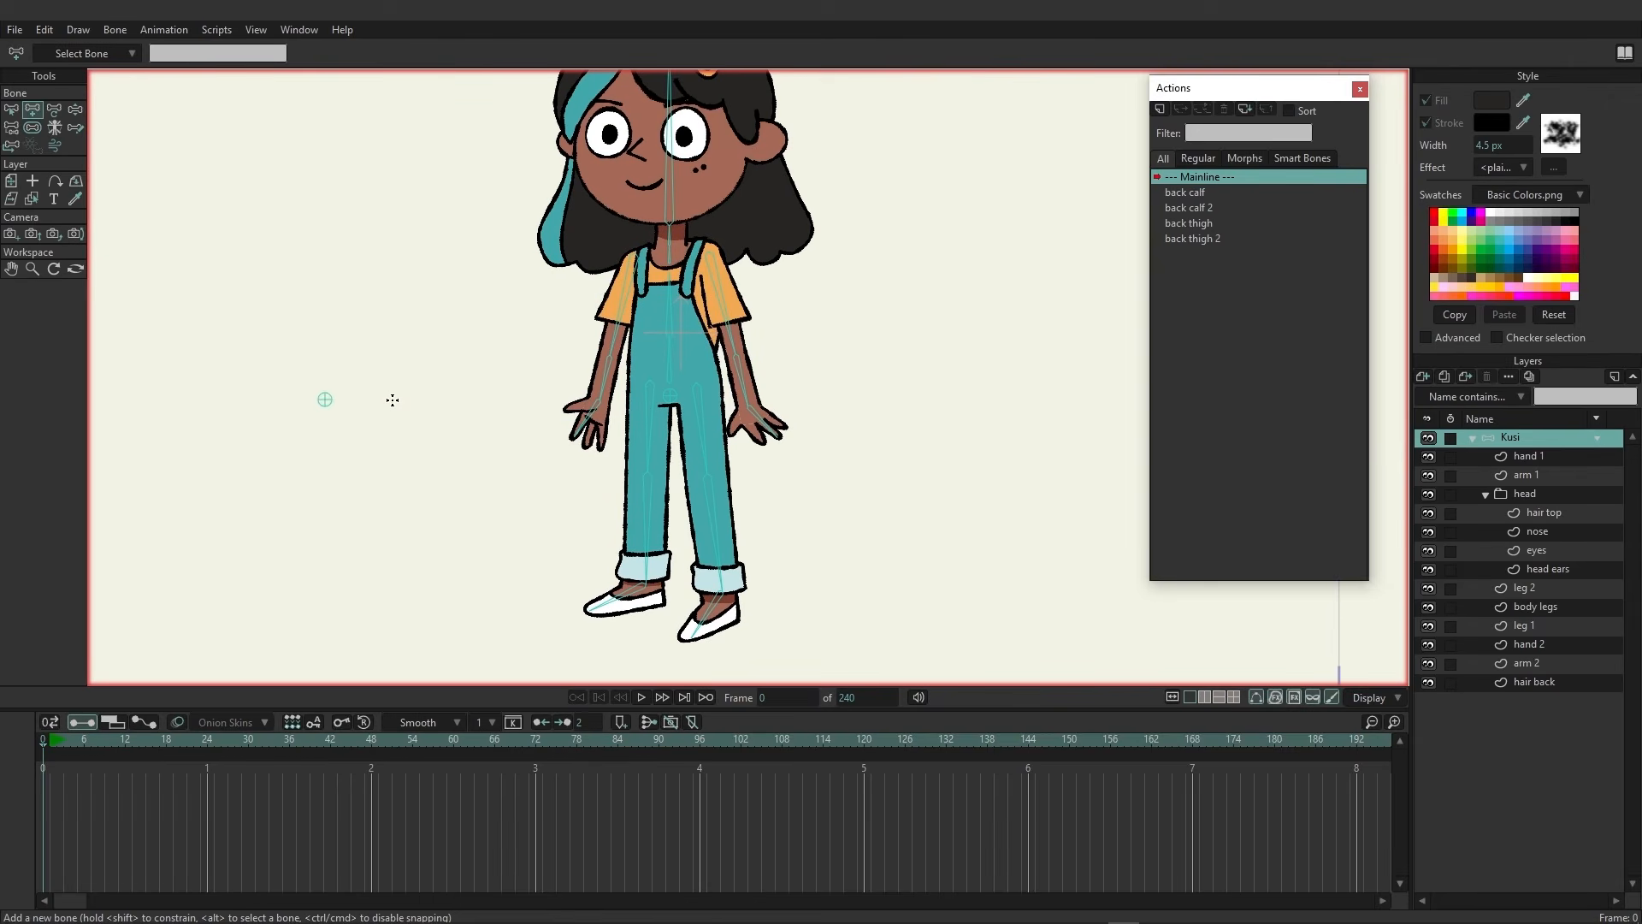
{"action": "left_click", "coordinate": [53, 111]}
{"action": "left_click_drag", "start_coordinate": [393, 400], "coordinate": [726, 587]}
{"action": "left_click_drag", "start_coordinate": [325, 399], "coordinate": [650, 585]}
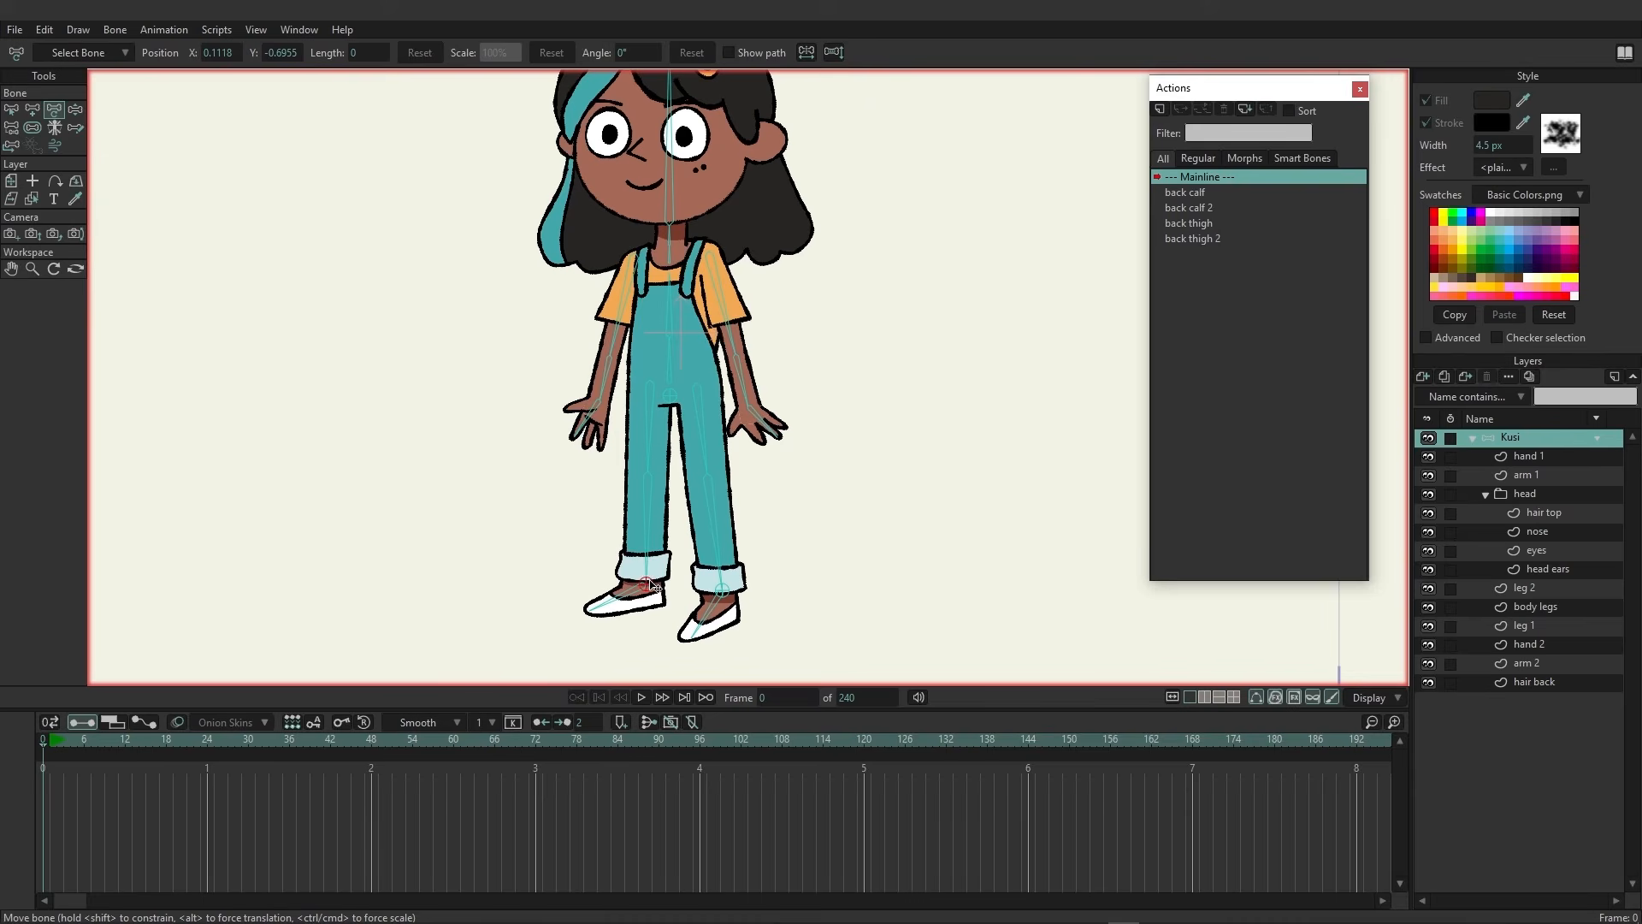
{"action": "left_click", "coordinate": [11, 109]}
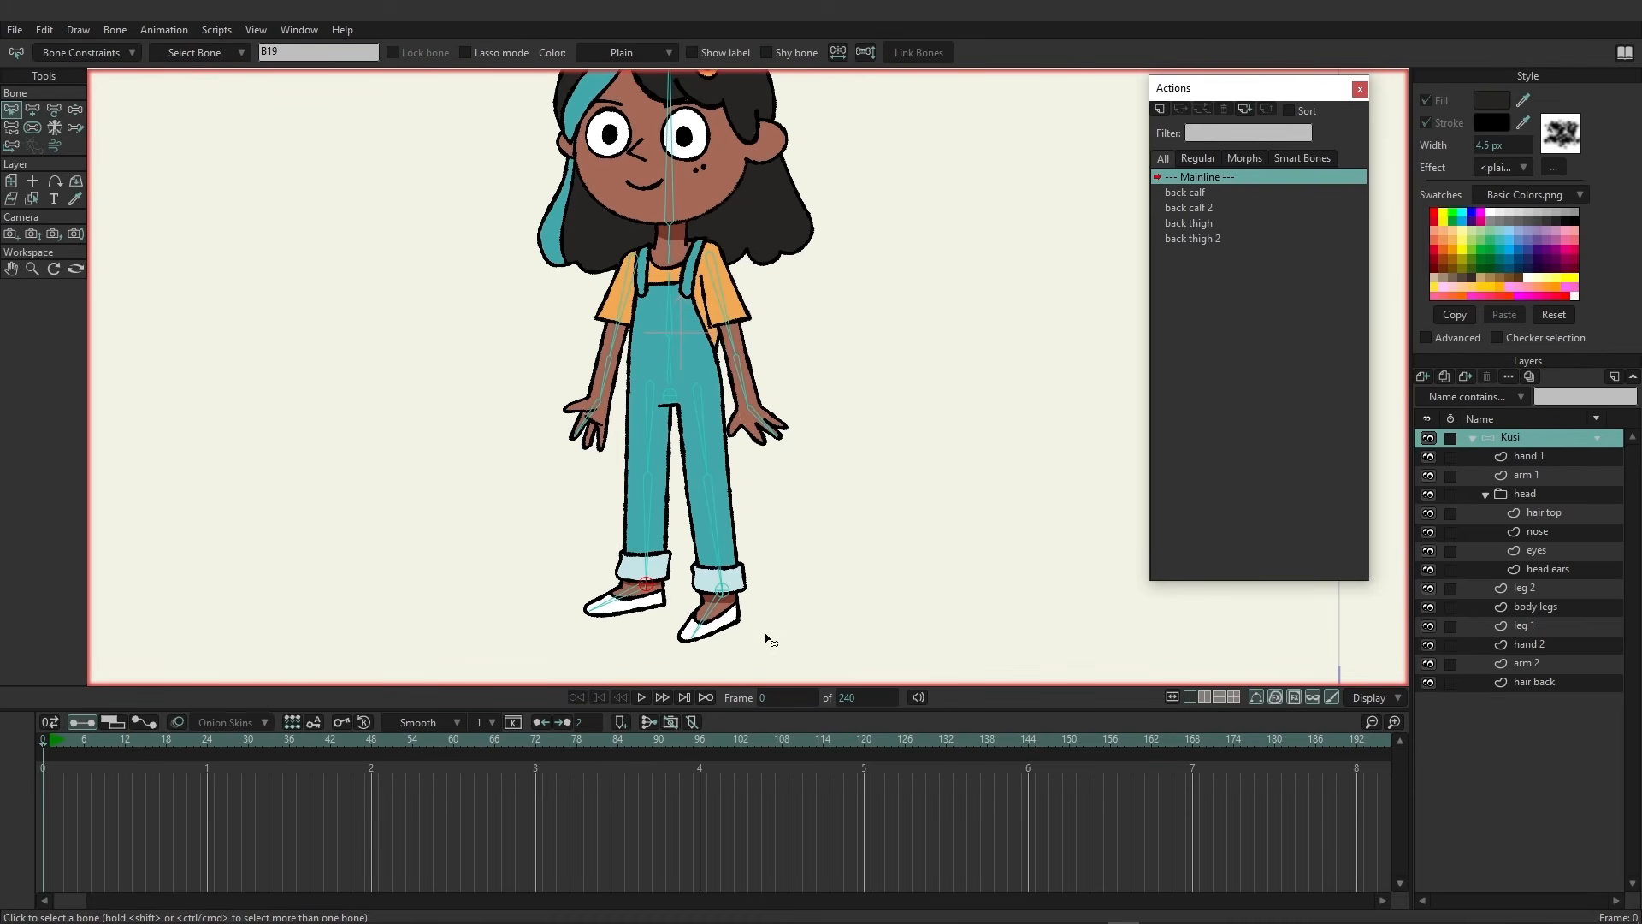
Set the back calf bone's IK target to B19 and the other calf bone B17's target to B20
{"action": "left_click", "coordinate": [649, 500]}
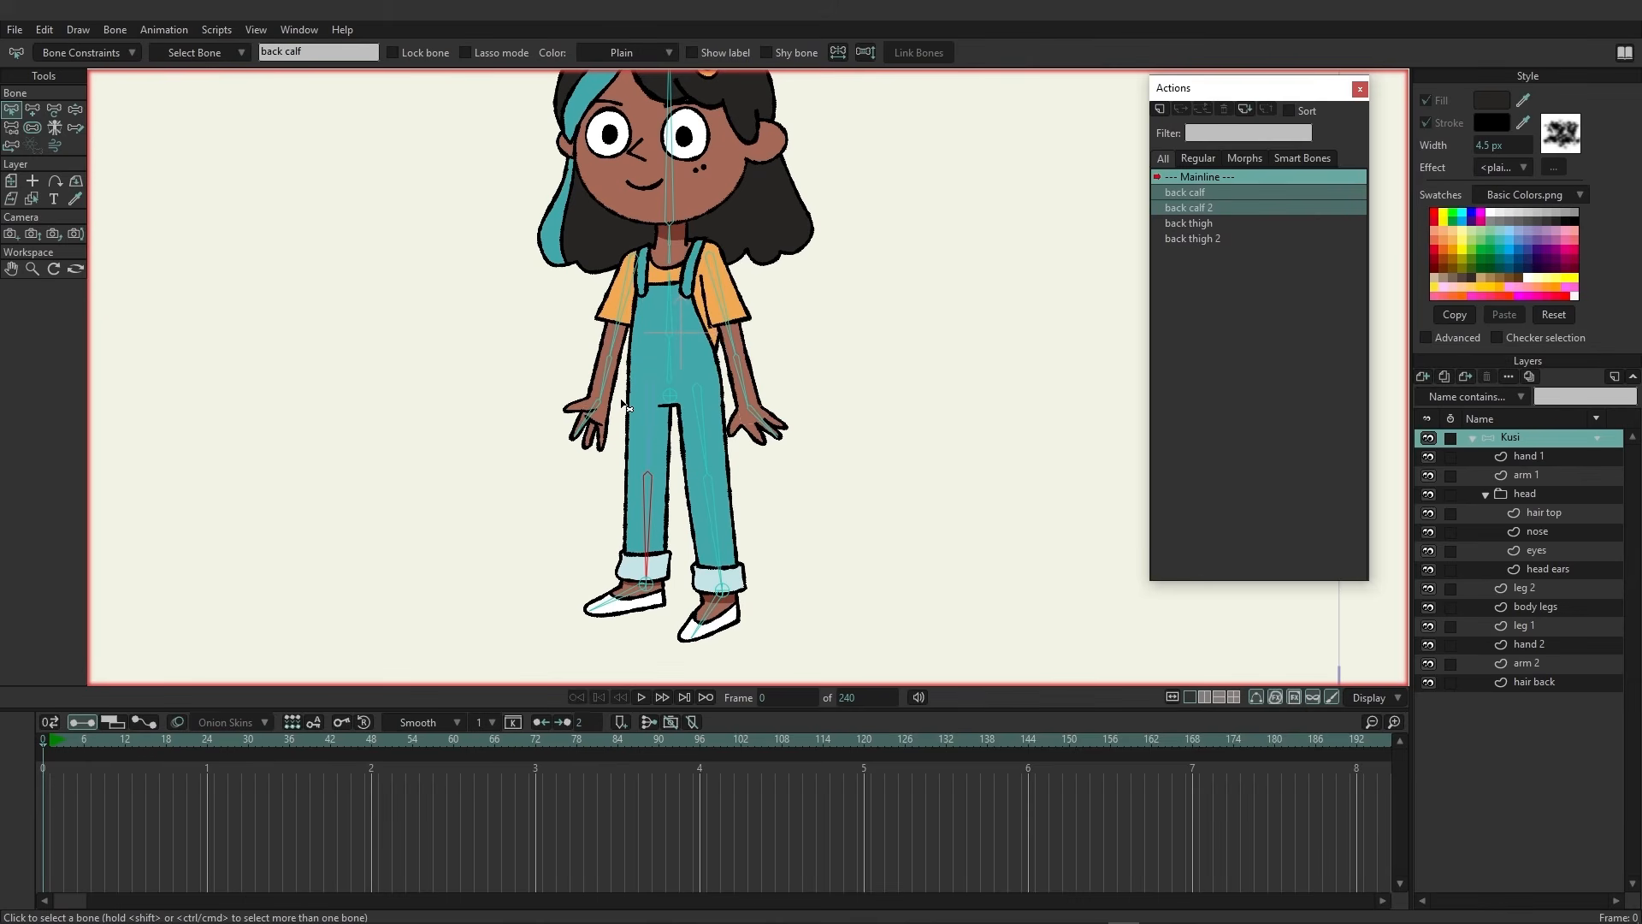
{"action": "left_click", "coordinate": [128, 54]}
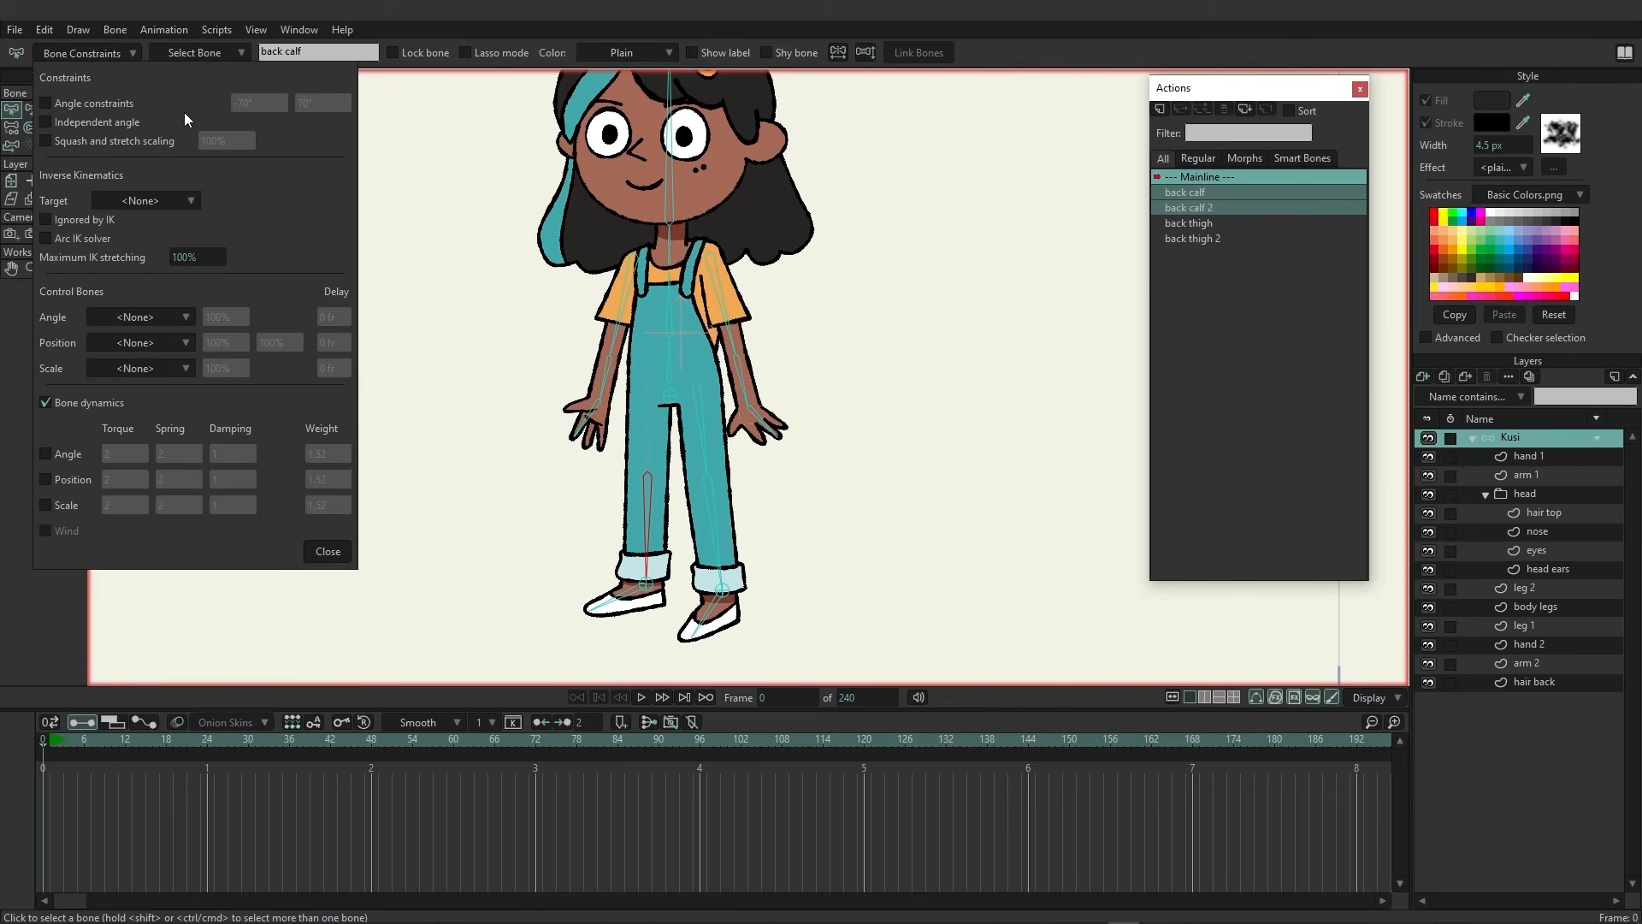
{"action": "left_click", "coordinate": [159, 206]}
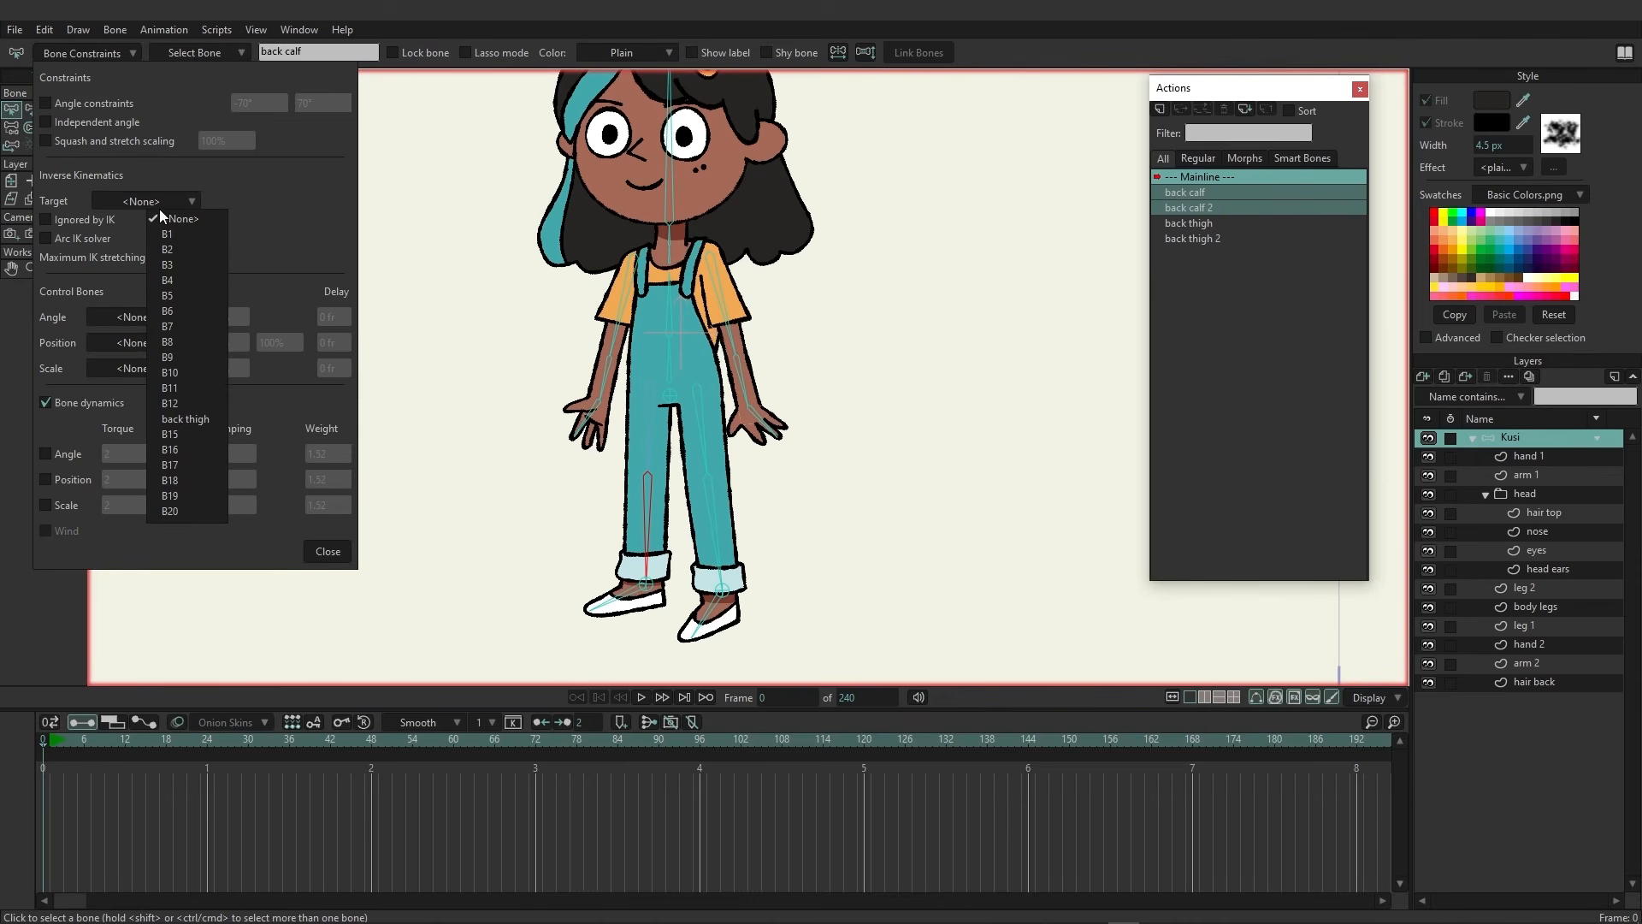
{"action": "left_click", "coordinate": [185, 496]}
{"action": "left_click", "coordinate": [719, 532]}
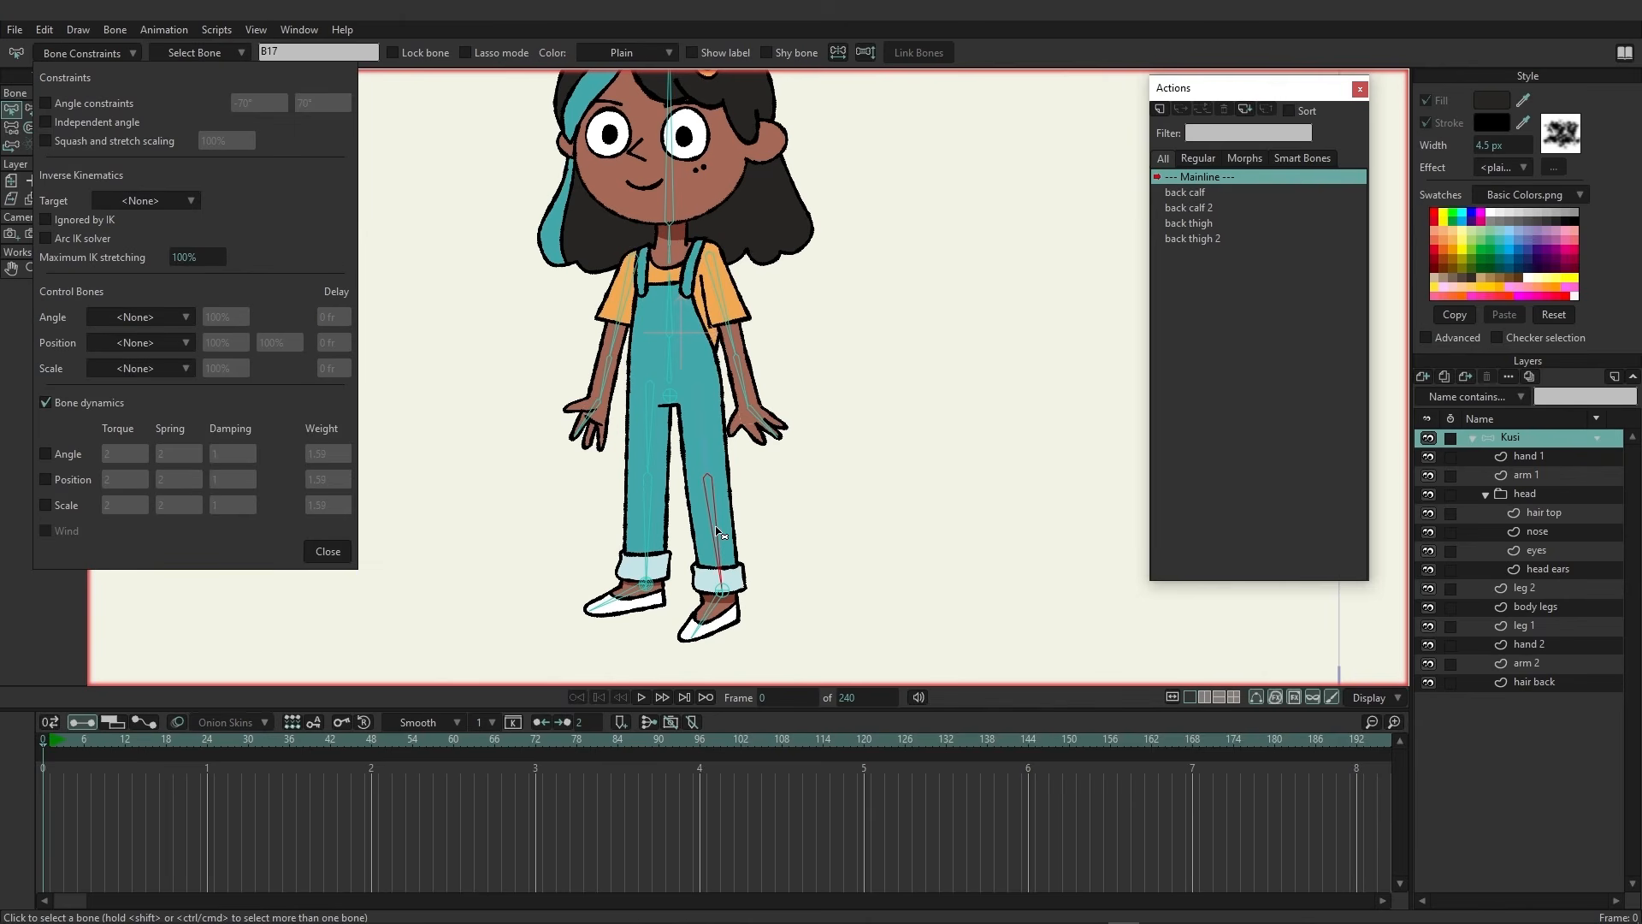
{"action": "left_click", "coordinate": [162, 200]}
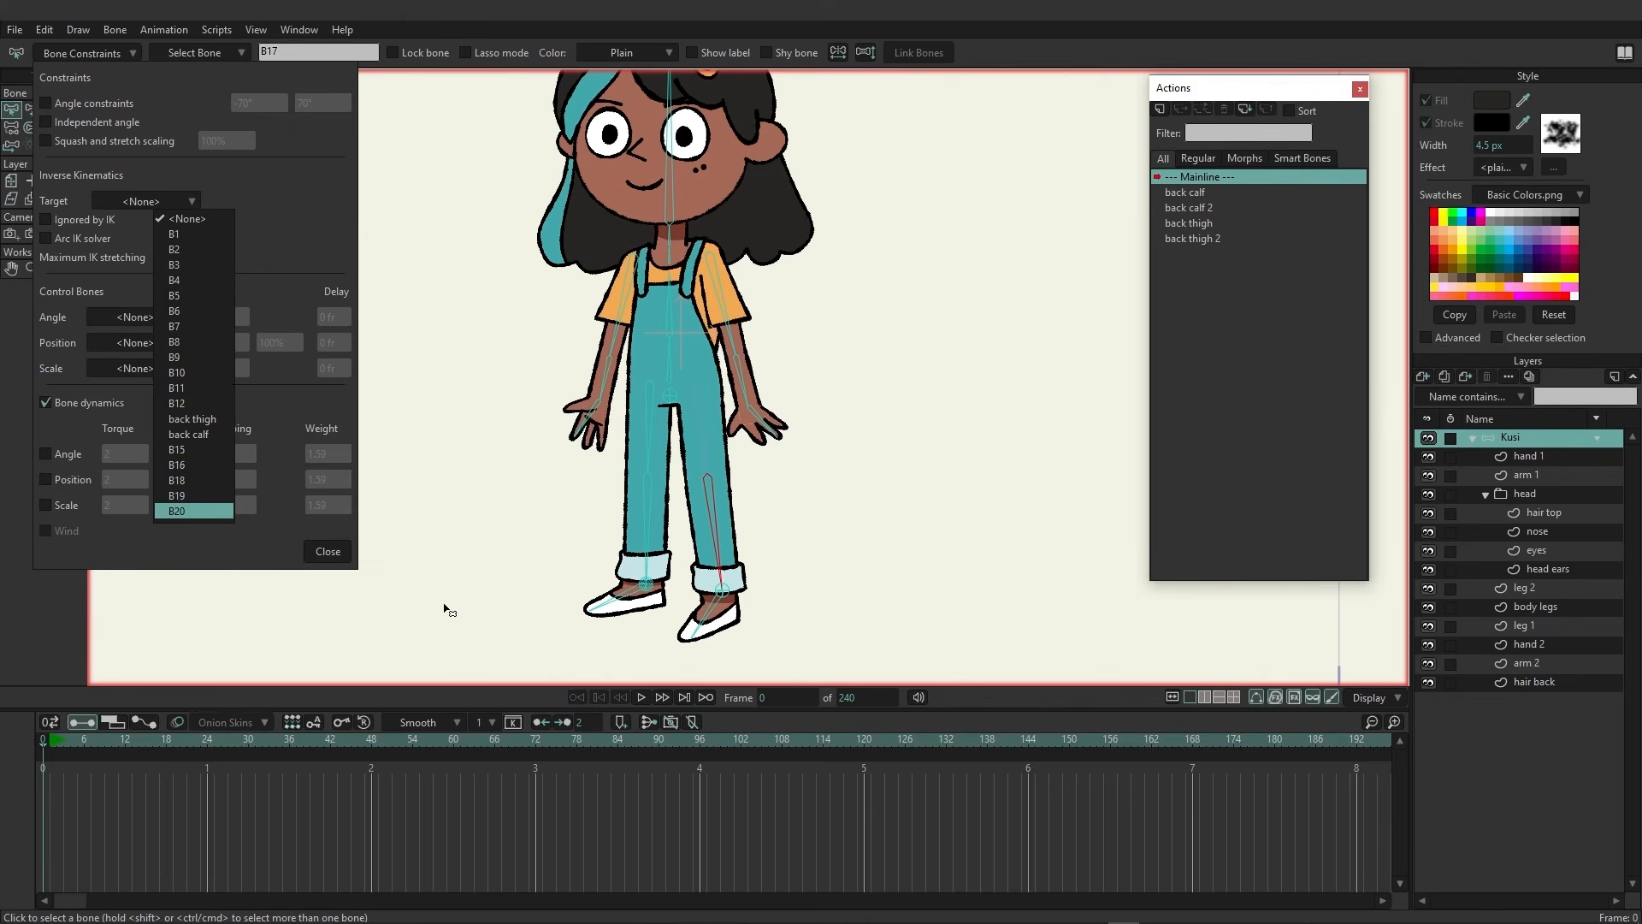
{"action": "left_click", "coordinate": [193, 513]}
{"action": "left_click", "coordinate": [342, 554]}
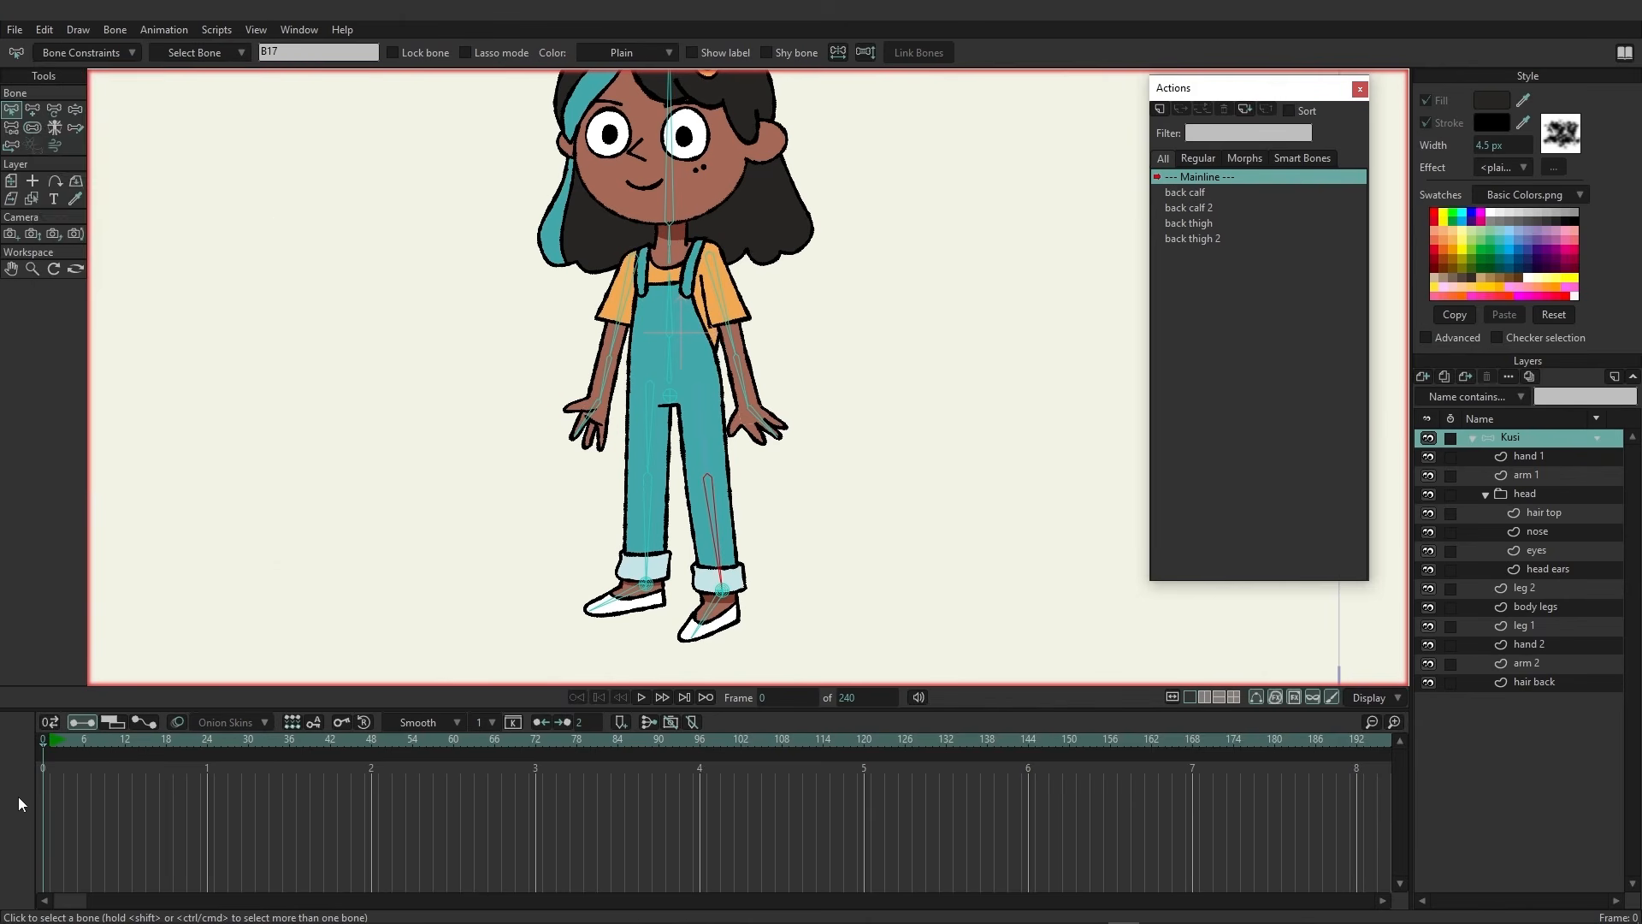
{"action": "left_click", "coordinate": [125, 741]}
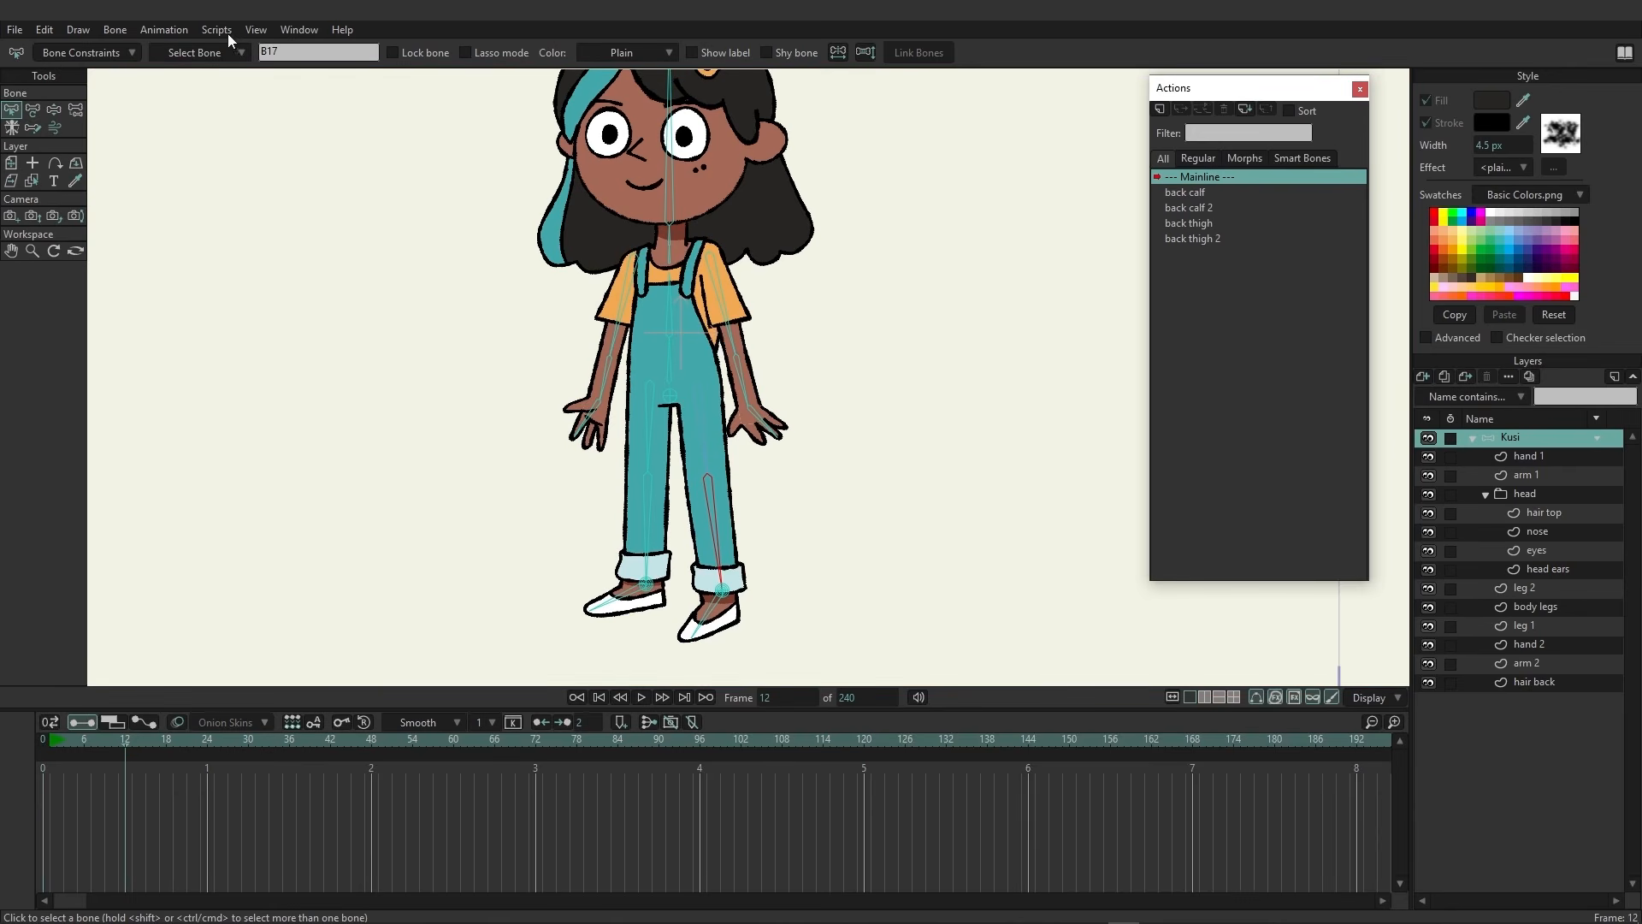
{"action": "left_click", "coordinate": [53, 111]}
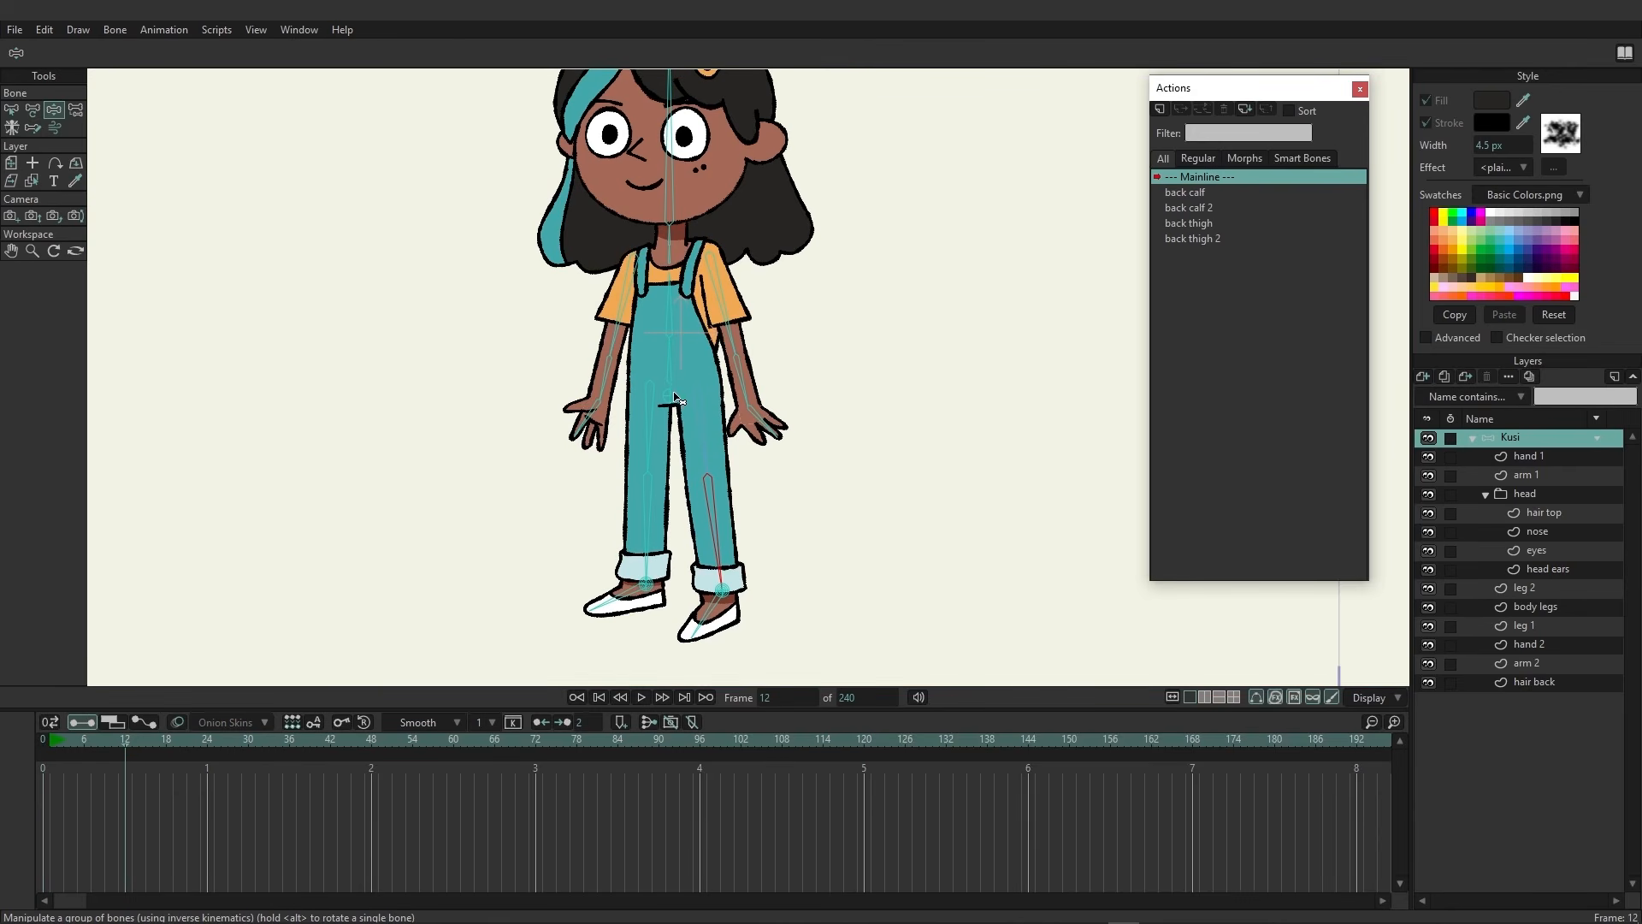
{"action": "mouse_move", "coordinate": [674, 398]}
{"action": "left_mouse_down"}
{"action": "mouse_move", "coordinate": [643, 414]}
{"action": "mouse_move", "coordinate": [675, 395]}
{"action": "left_mouse_up"}
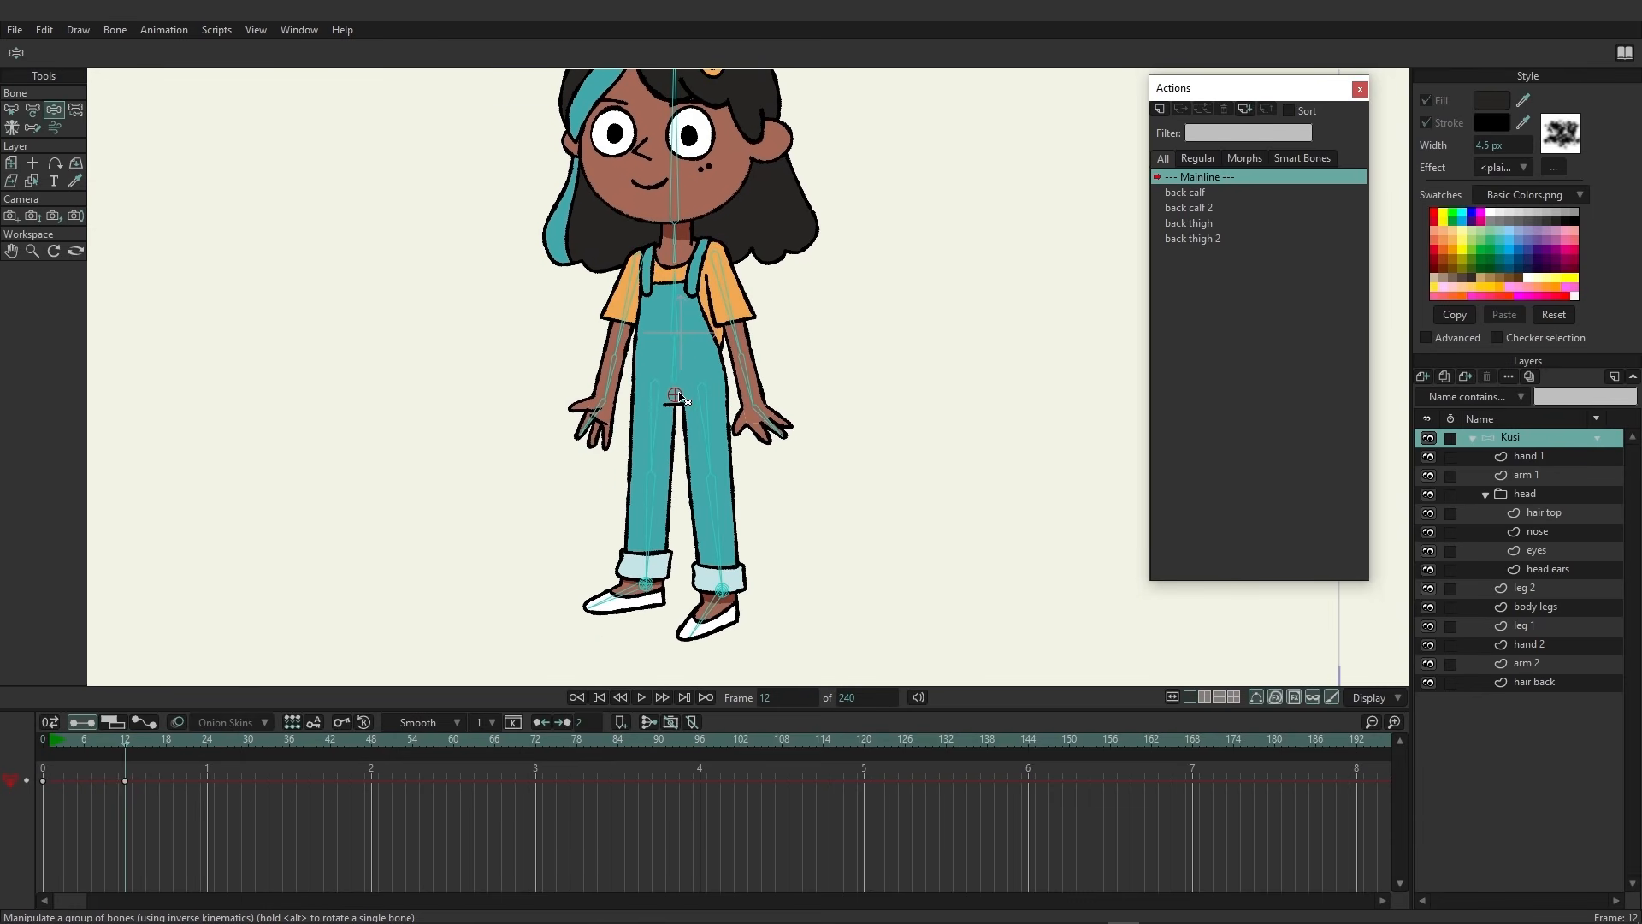
Select the foot bones and review the bone constraints of the B15 bone at frame 0
{"action": "left_click", "coordinate": [11, 111]}
{"action": "left_click", "coordinate": [623, 592]}
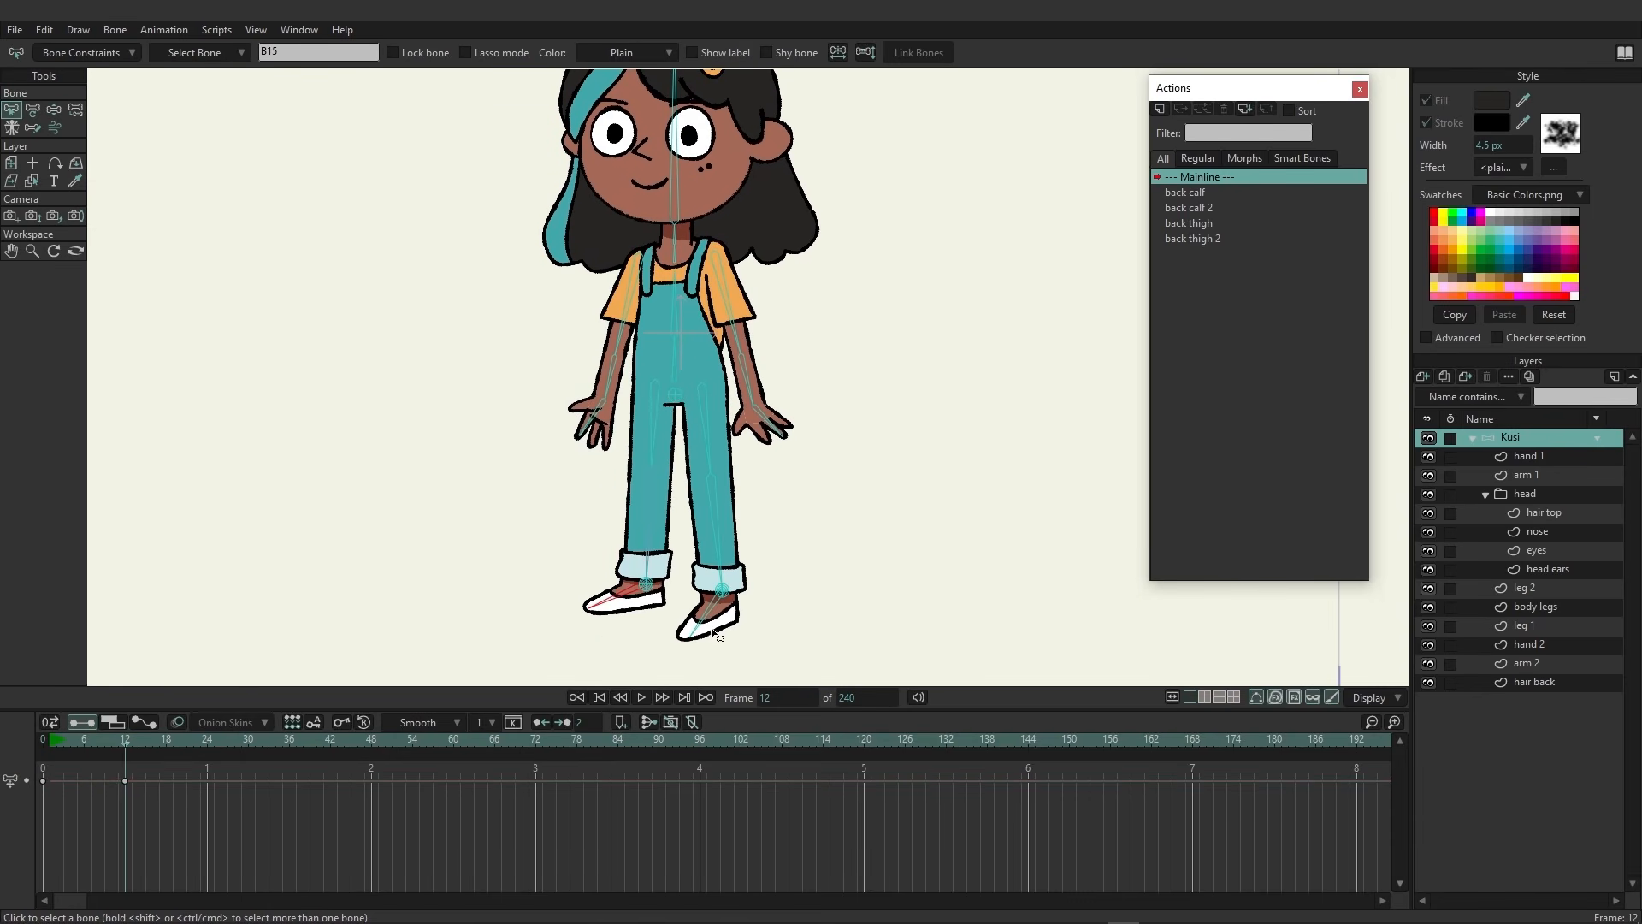
{"action": "left_click", "coordinate": [700, 620], "text": "shift"}
{"action": "left_click", "coordinate": [43, 743]}
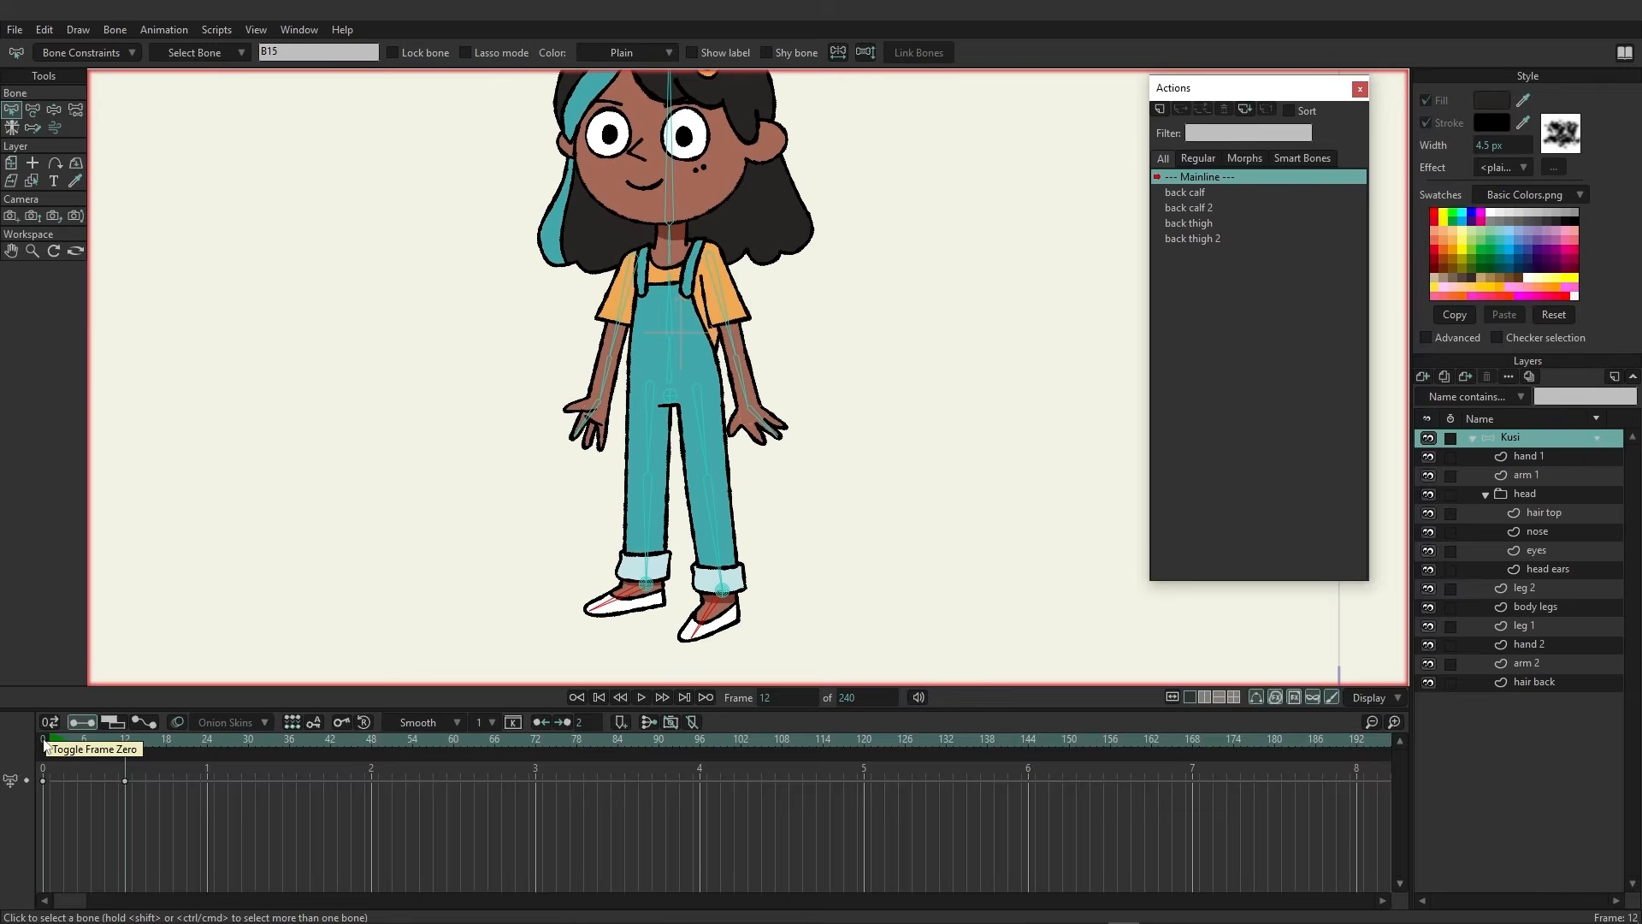
{"action": "left_click", "coordinate": [120, 60]}
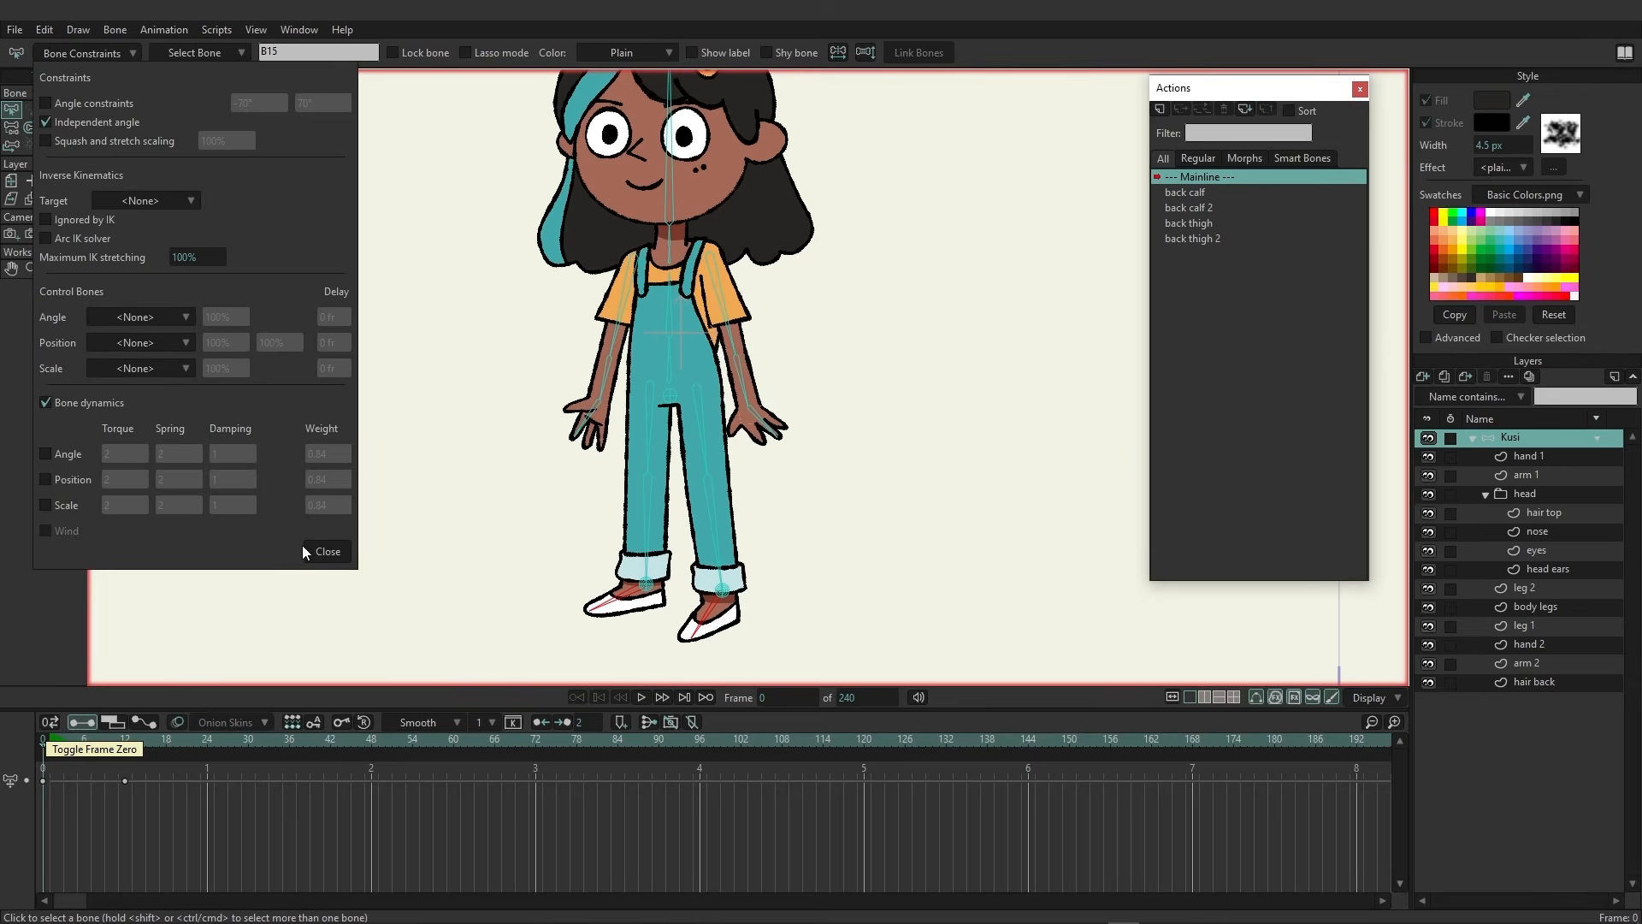
{"action": "left_click", "coordinate": [326, 552]}
At frame 14, pull the hips down to test the leg IK, then delete the test keyframes
{"action": "left_click", "coordinate": [138, 741]}
{"action": "left_click", "coordinate": [54, 110]}
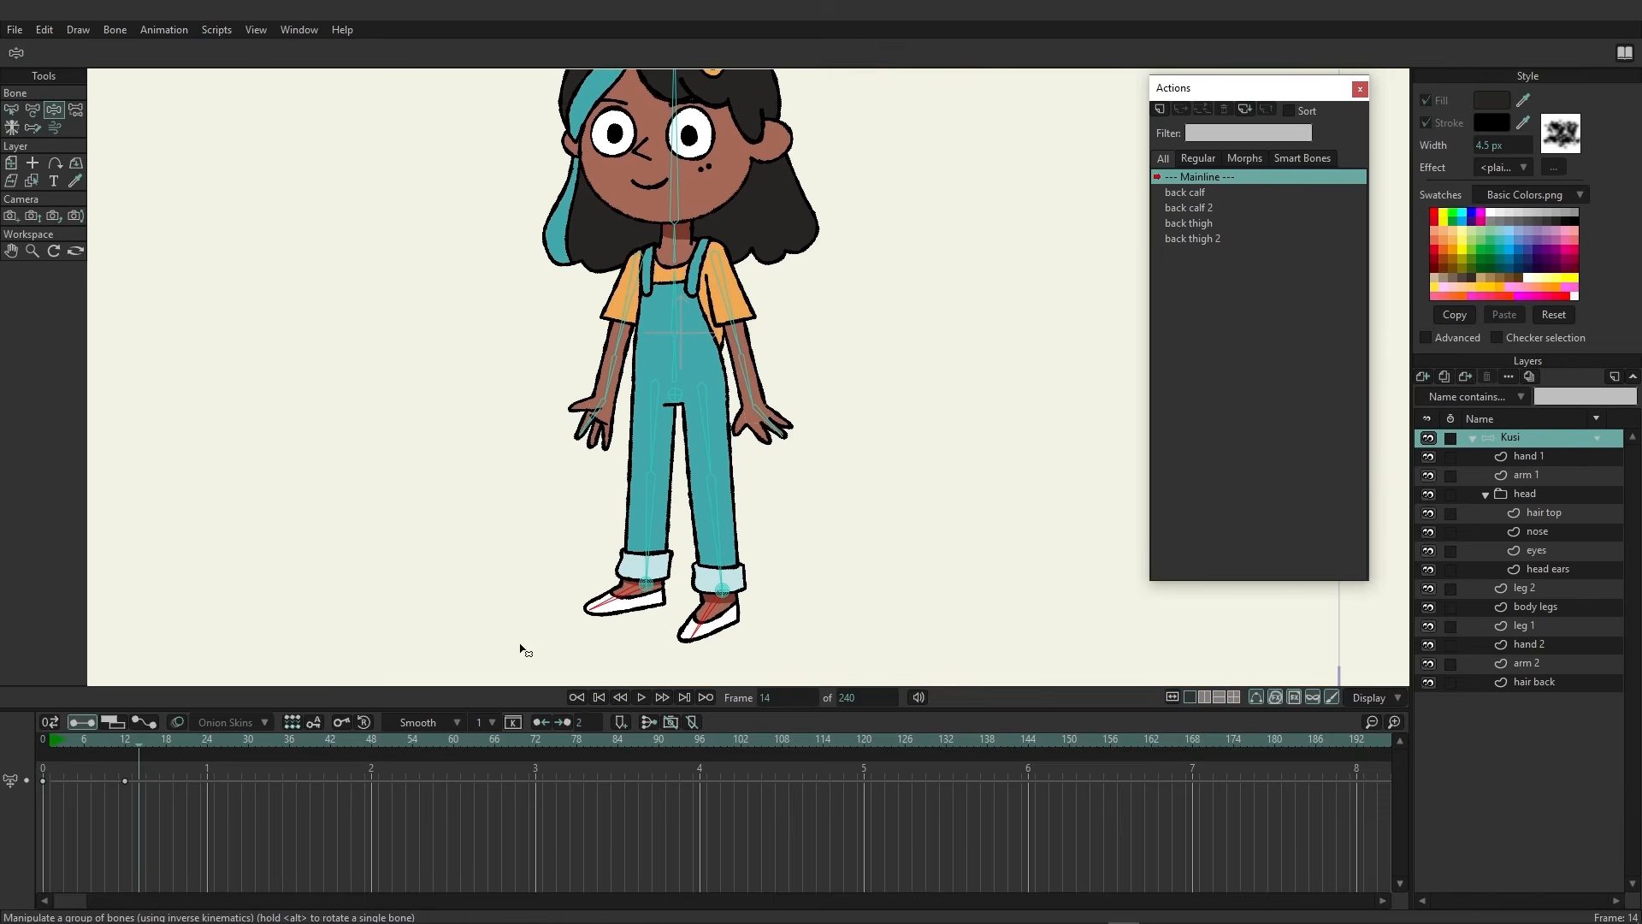
{"action": "left_click_drag", "start_coordinate": [677, 395], "coordinate": [685, 452]}
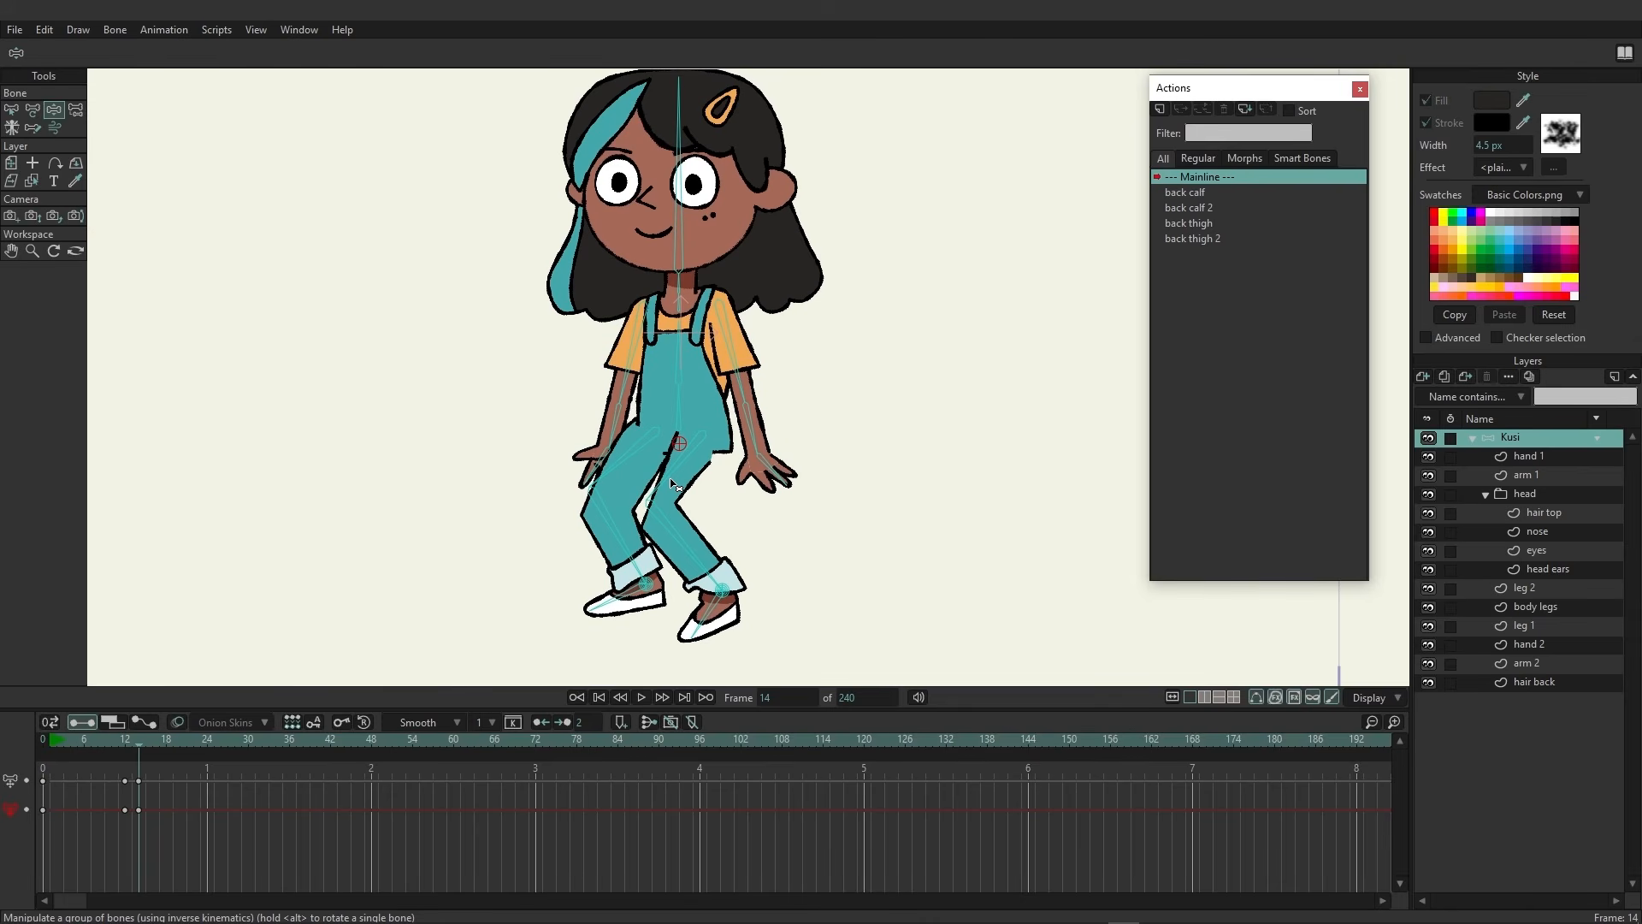
{"action": "left_click_drag", "start_coordinate": [189, 864], "coordinate": [131, 776]}
{"action": "key", "text": "Delete"}
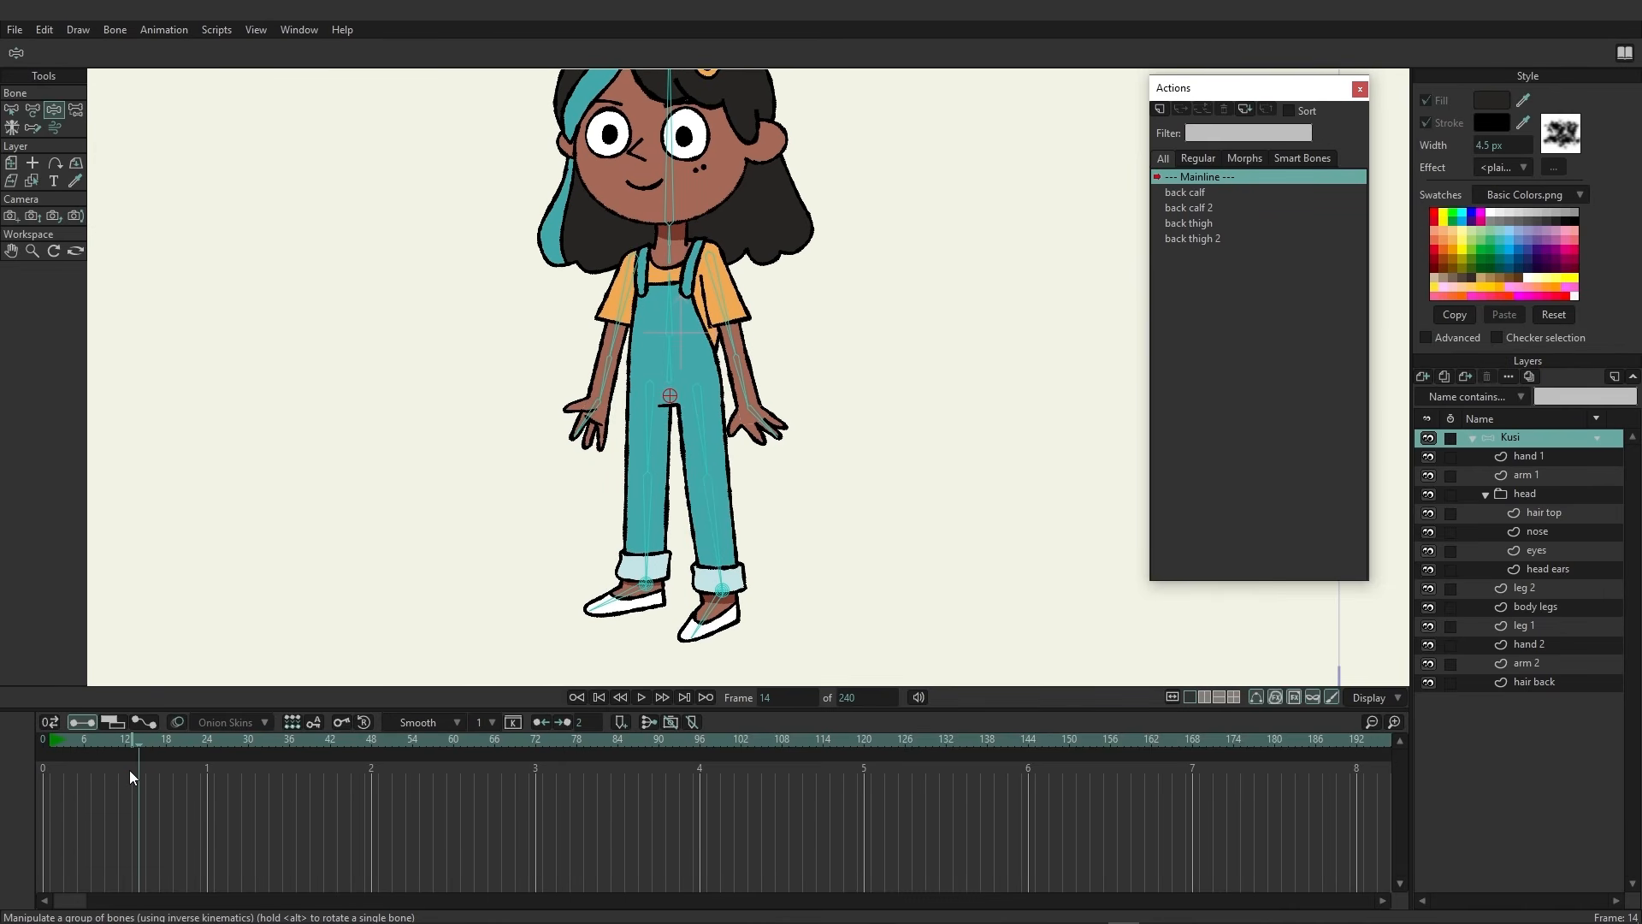